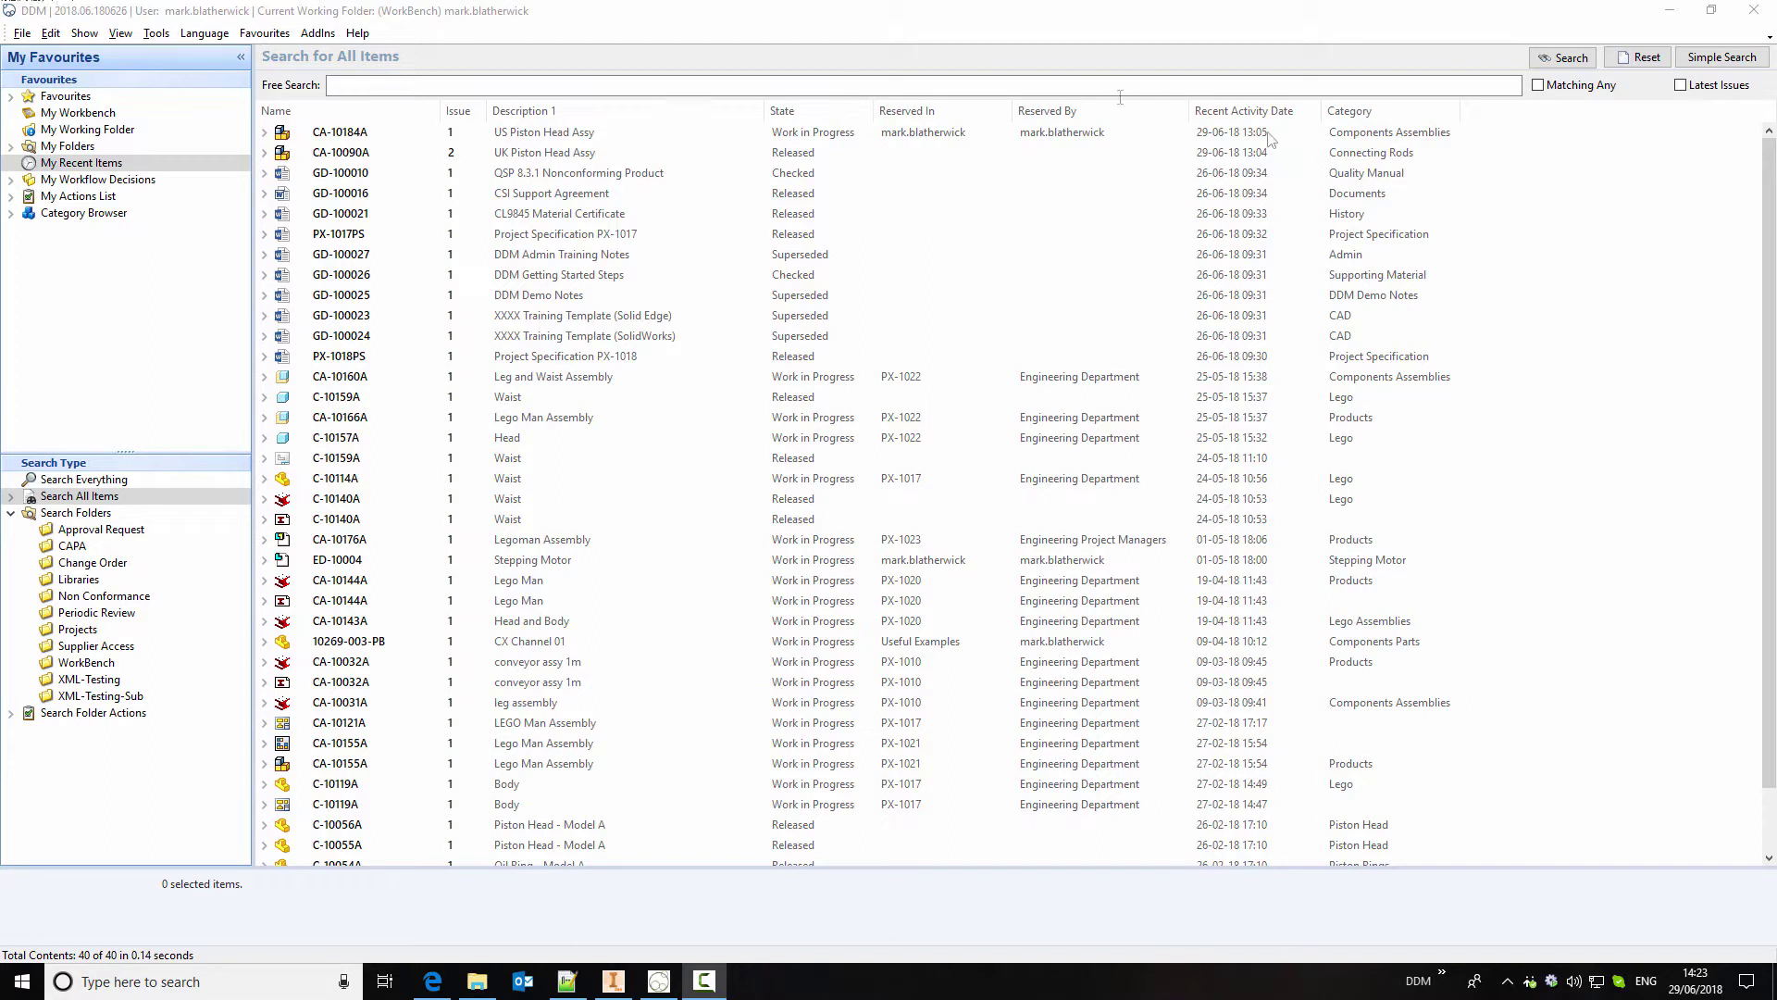
Chamfer the near and far circular end edges of the cylinder with distance 1
click(1754, 10)
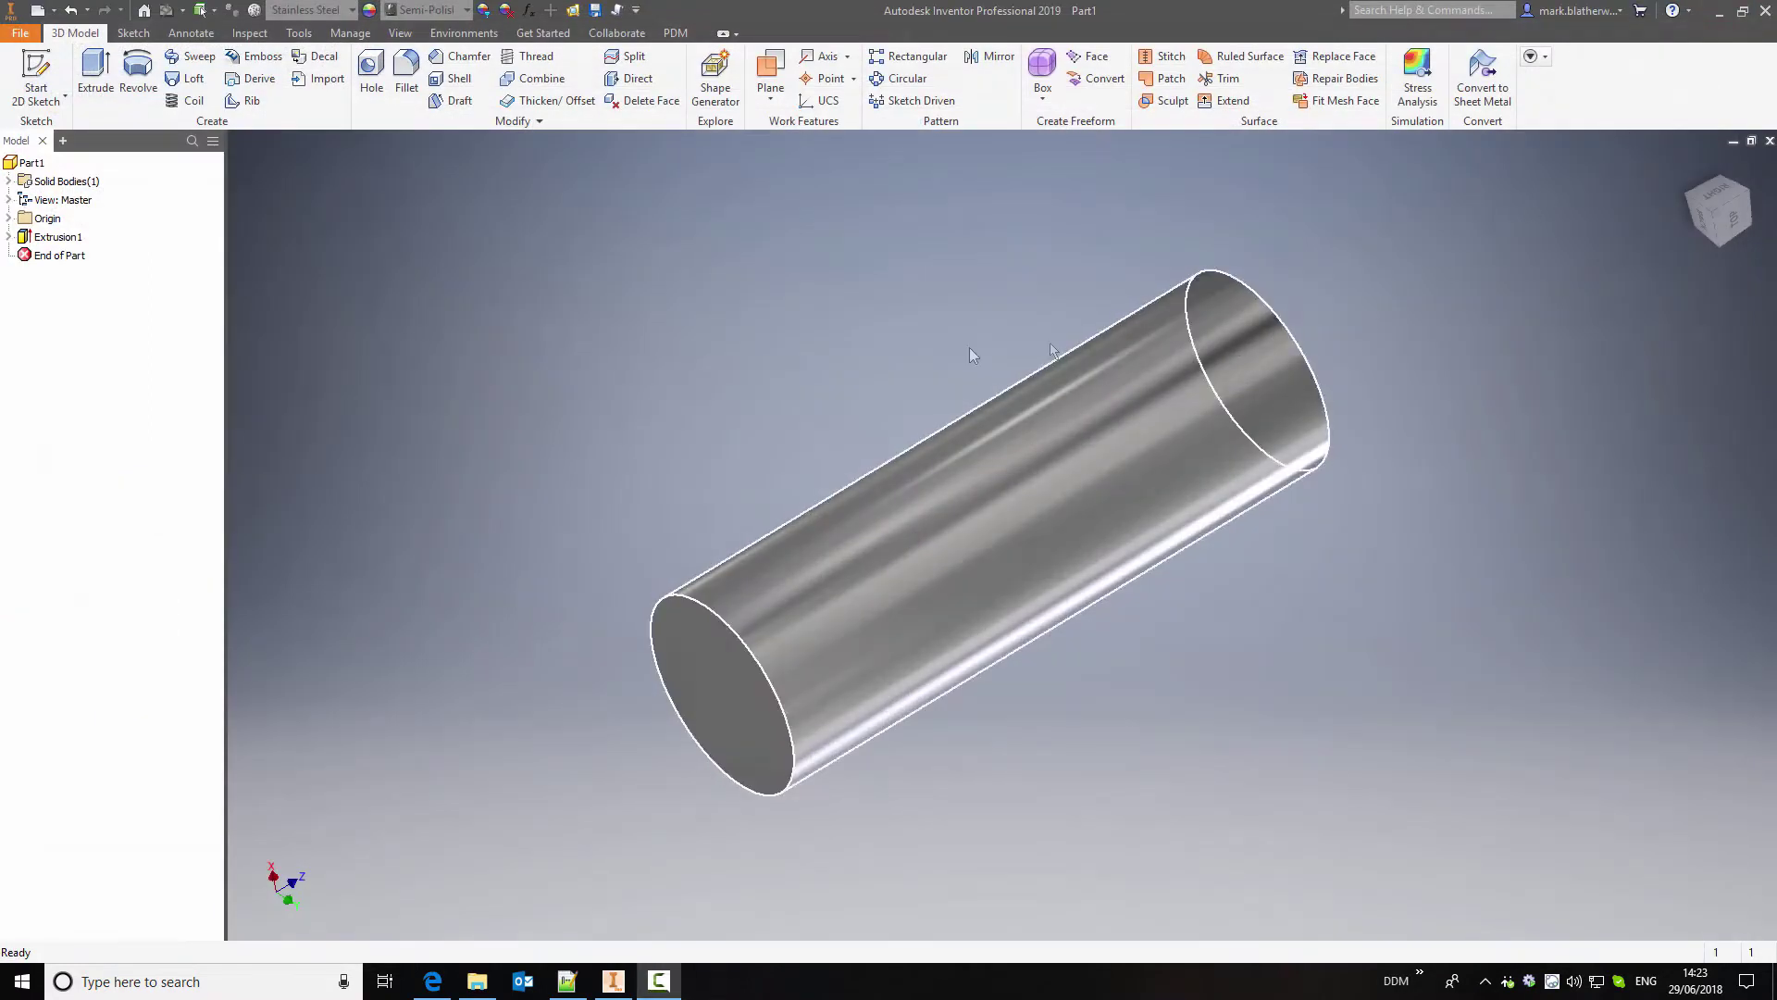
shift+middle_drag(969, 347, 864, 376)
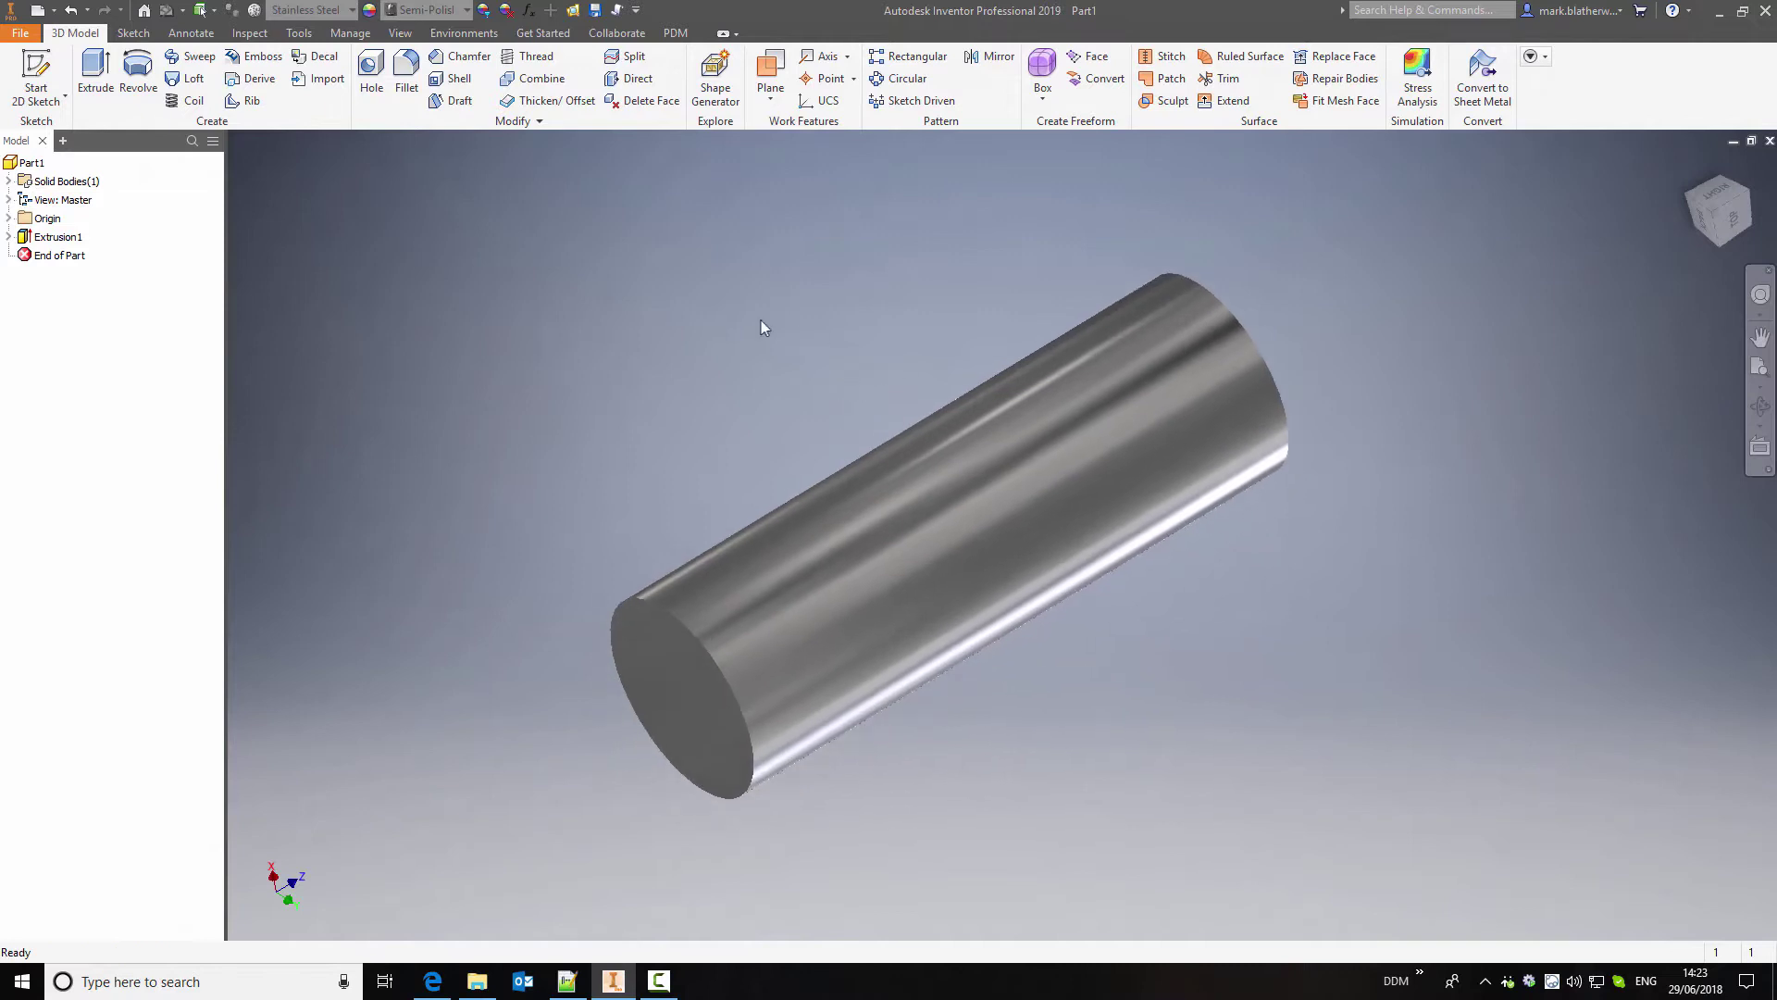
click(460, 57)
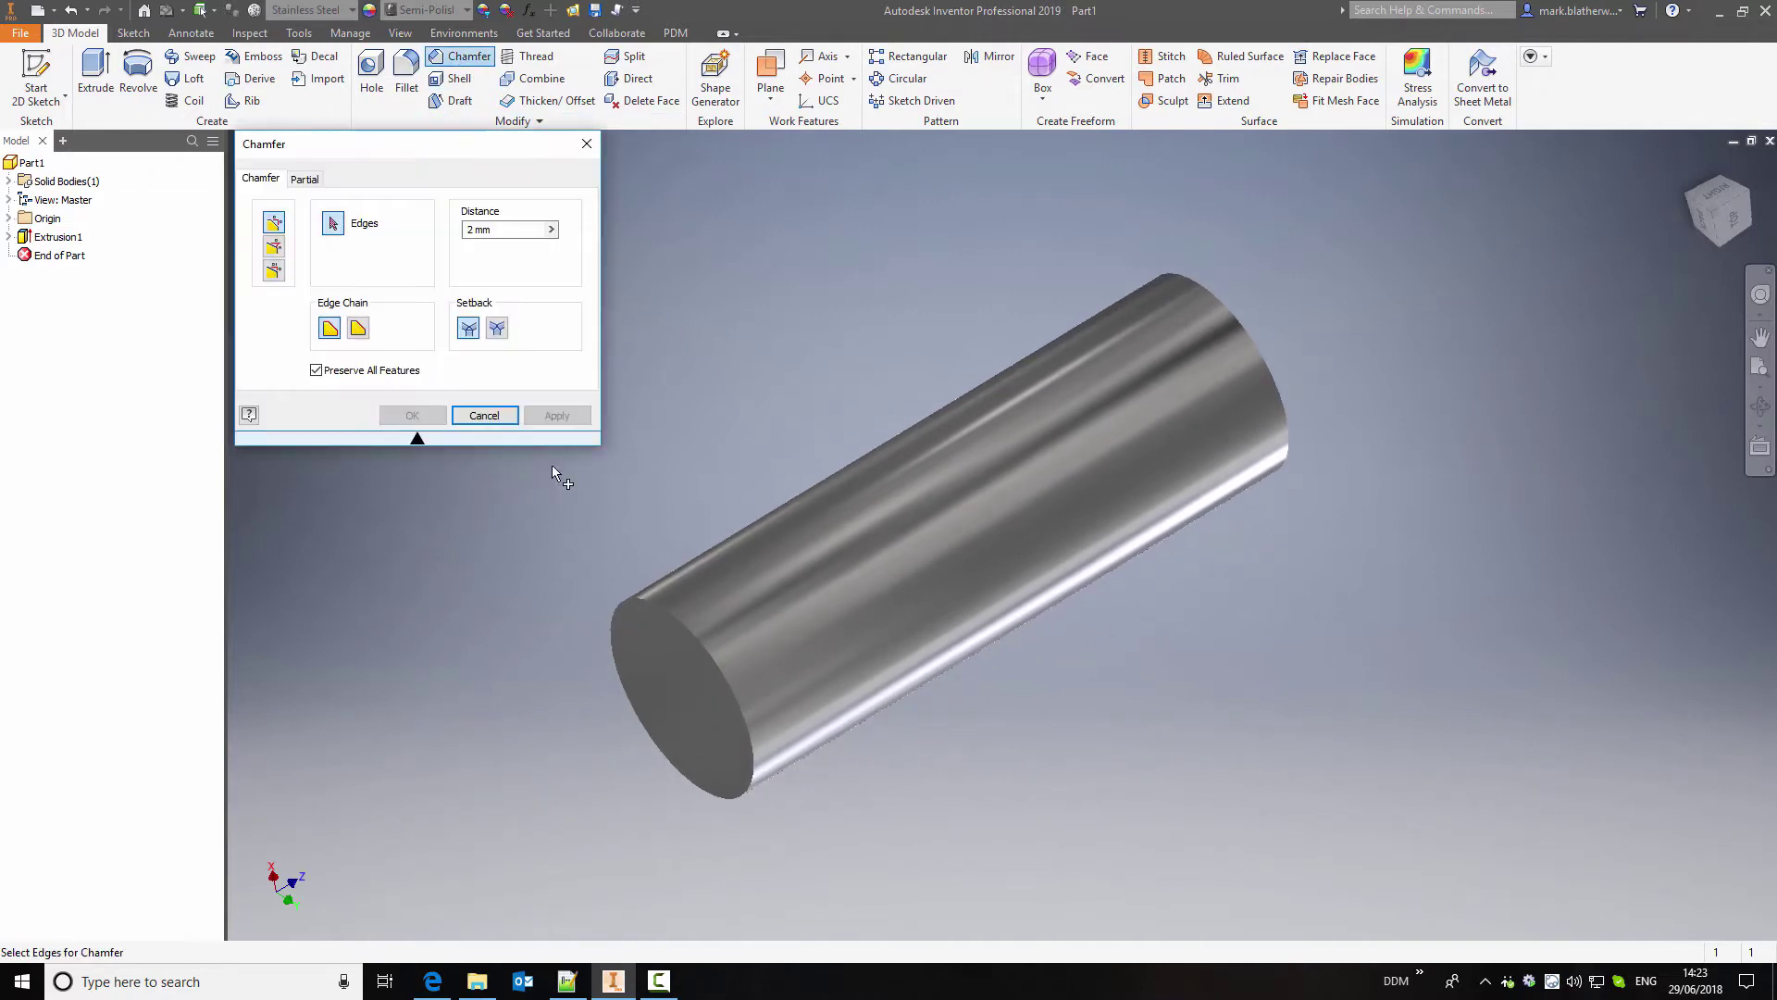
click(654, 597)
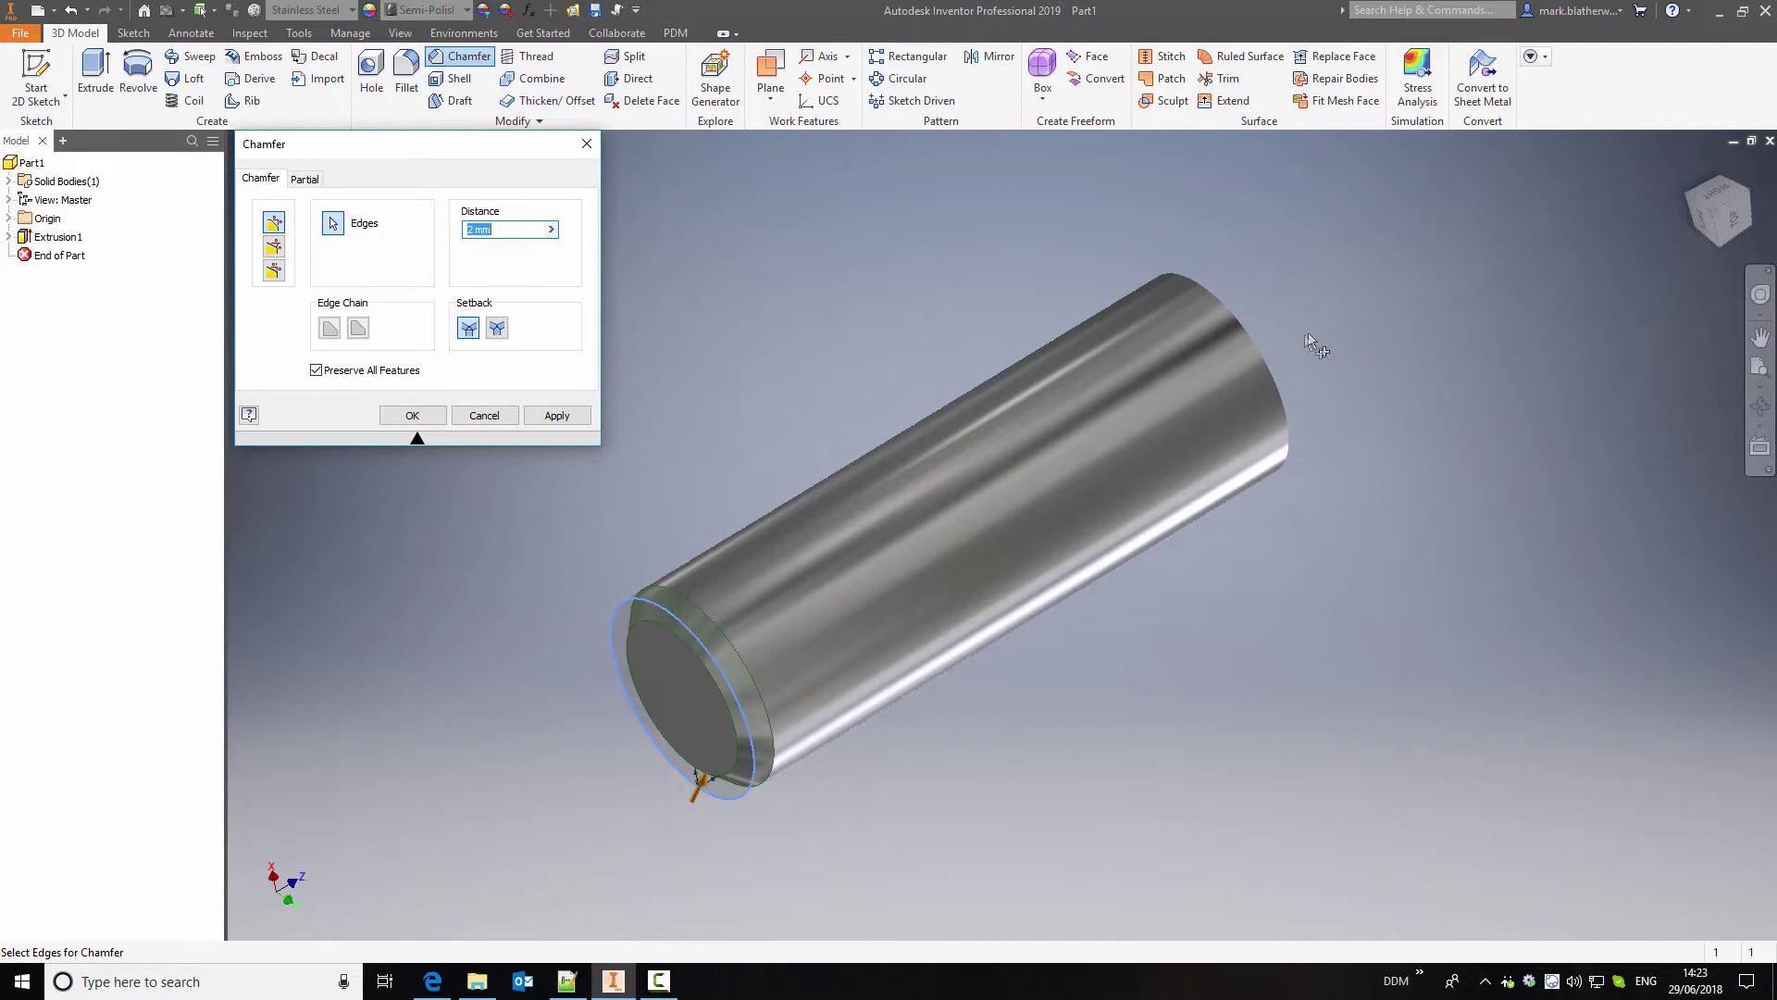
click(1268, 359)
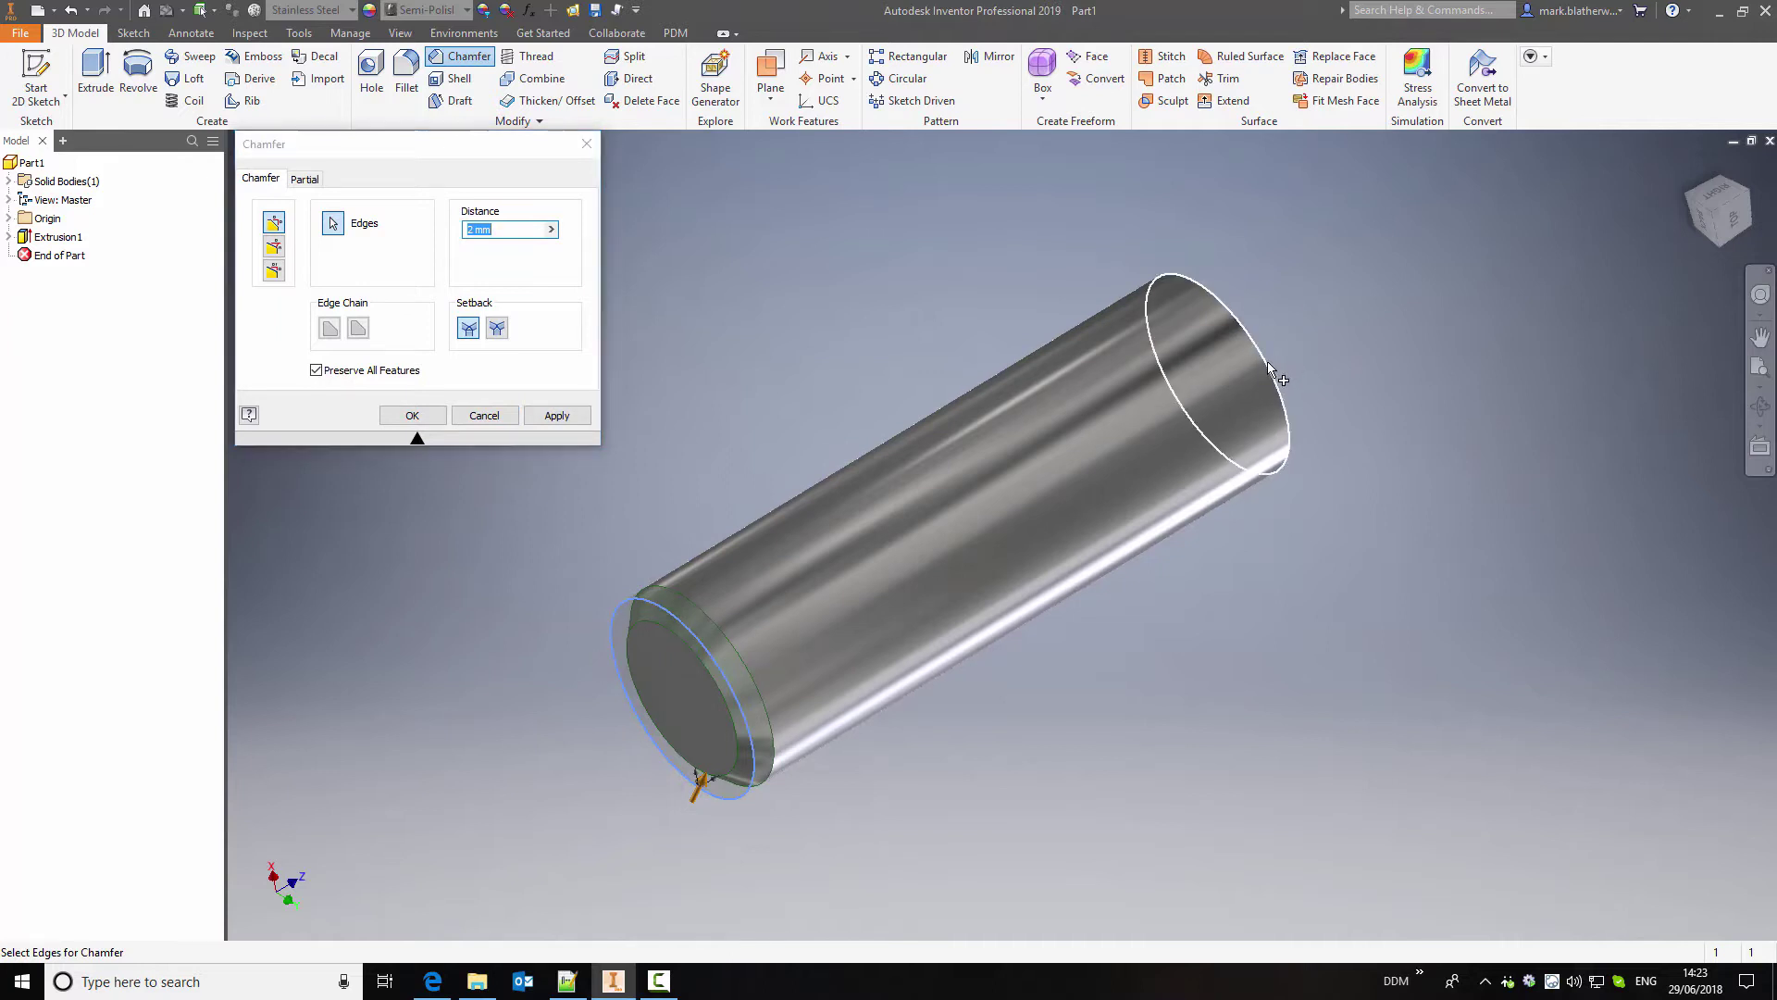
click(550, 228)
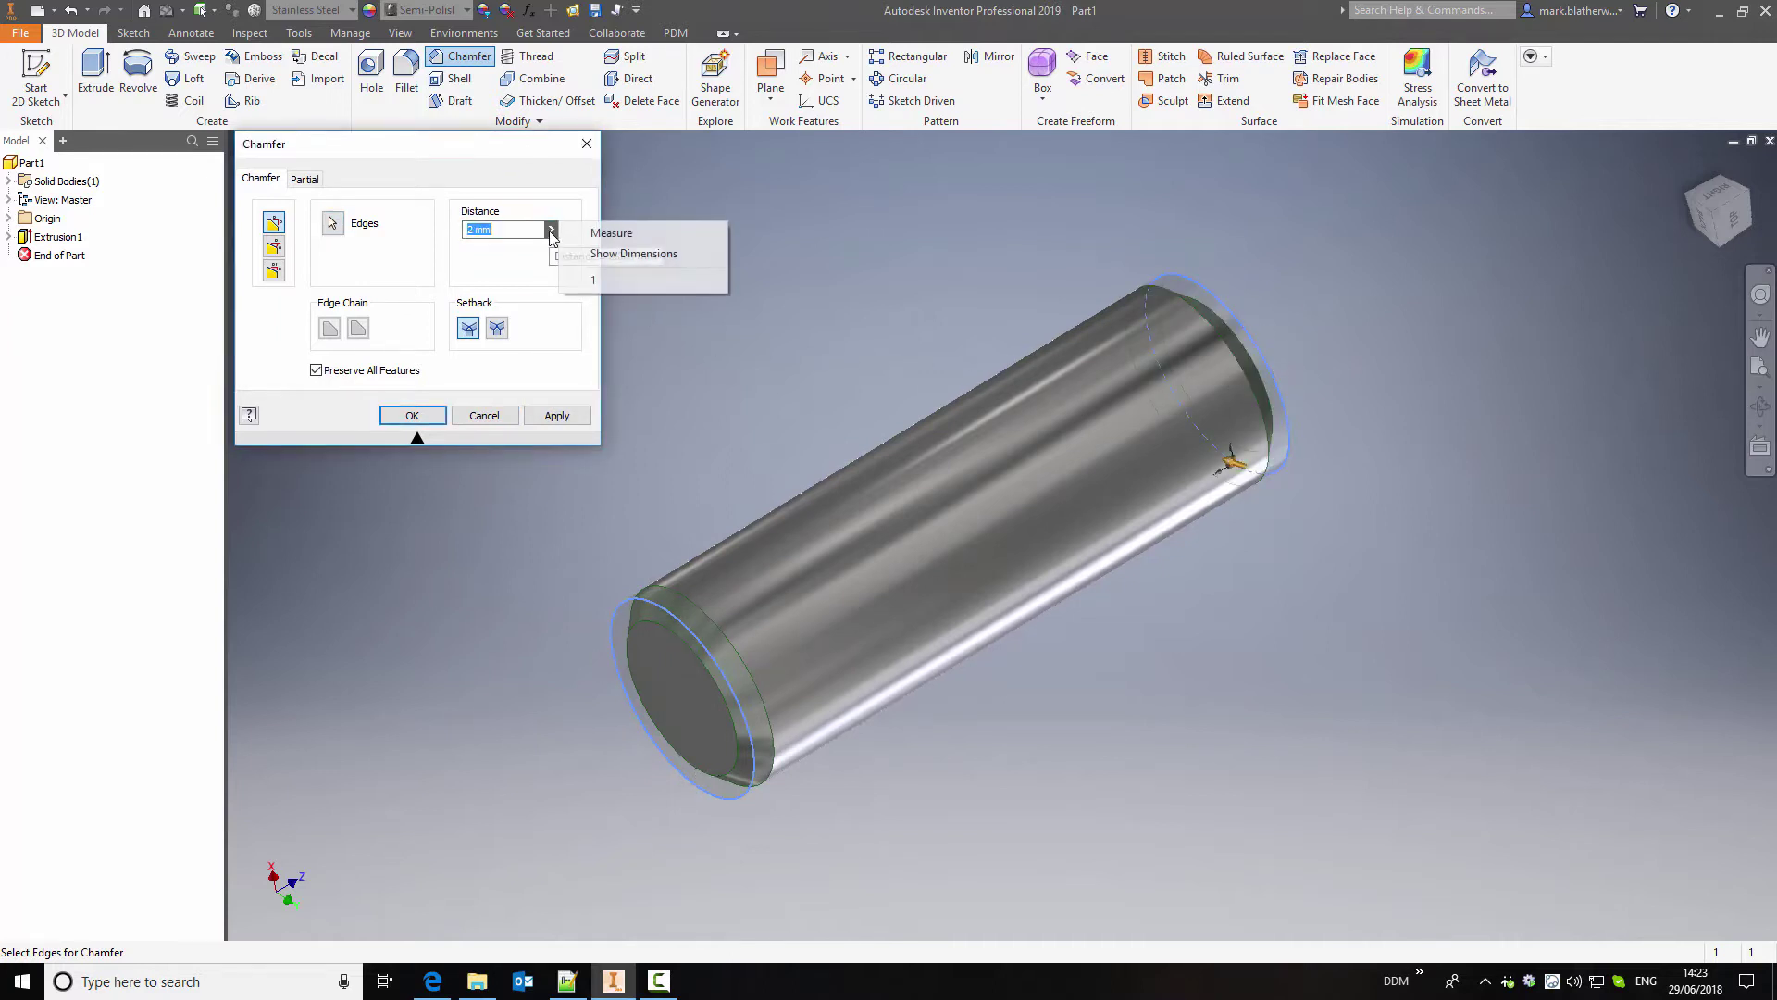
click(597, 279)
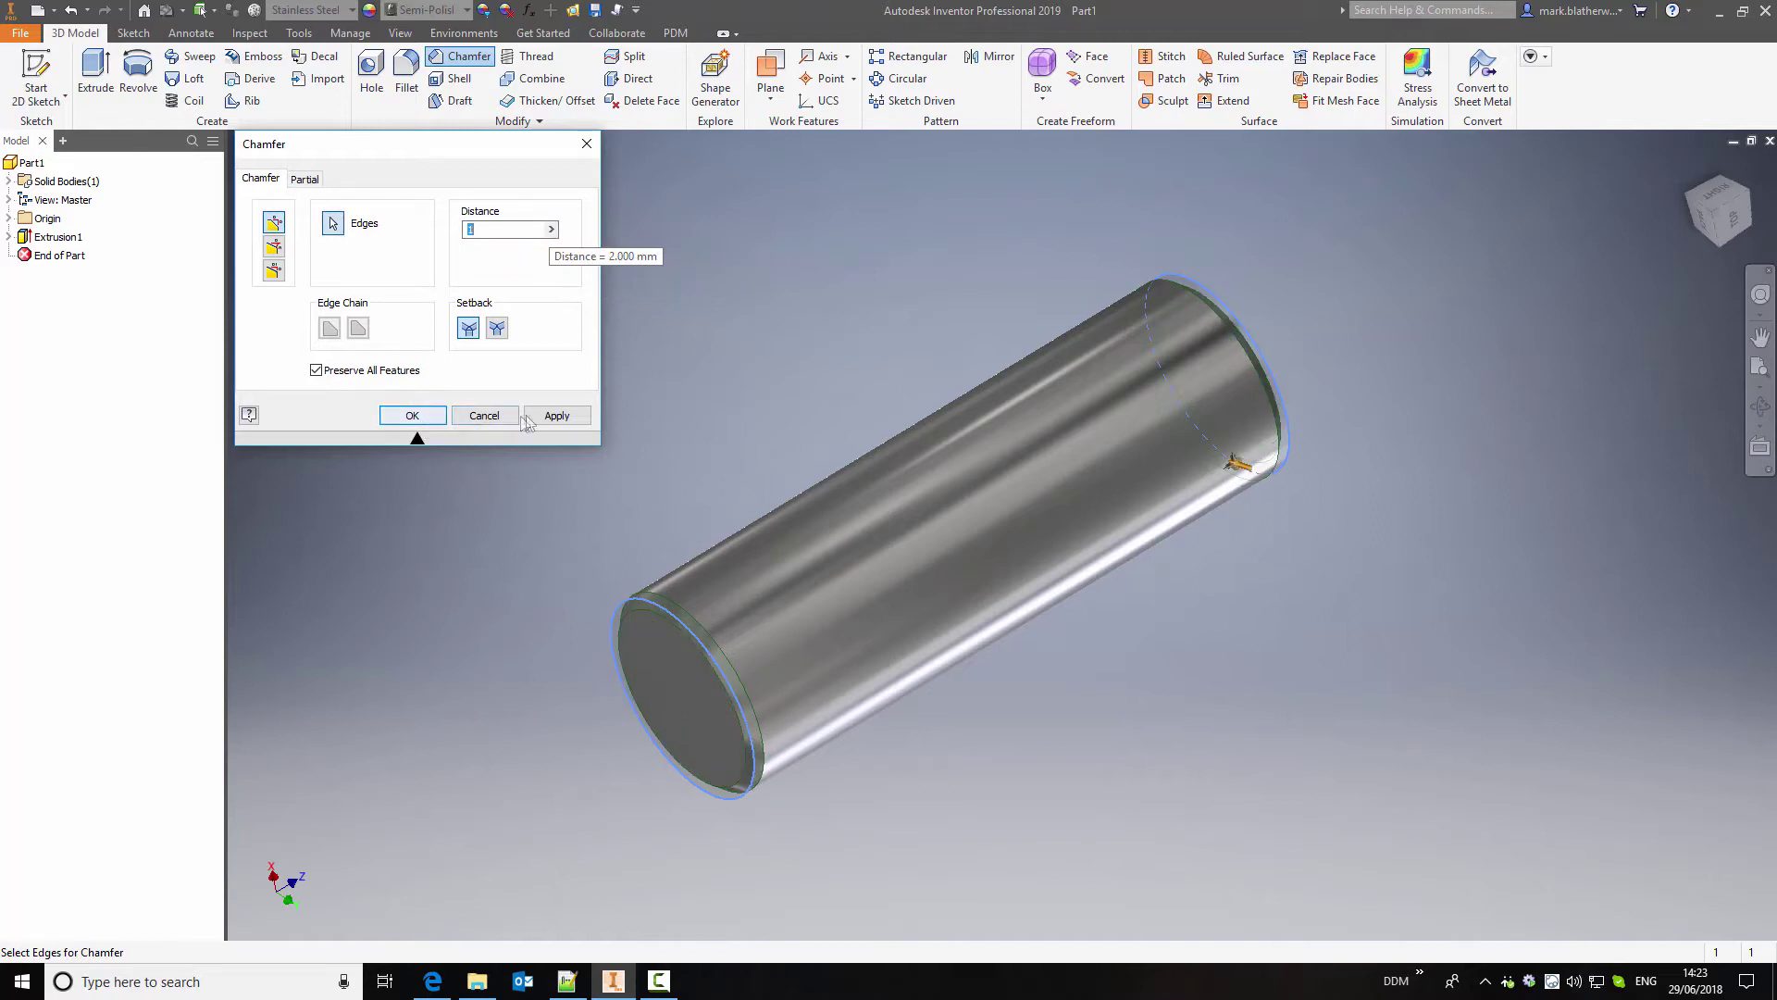
click(412, 416)
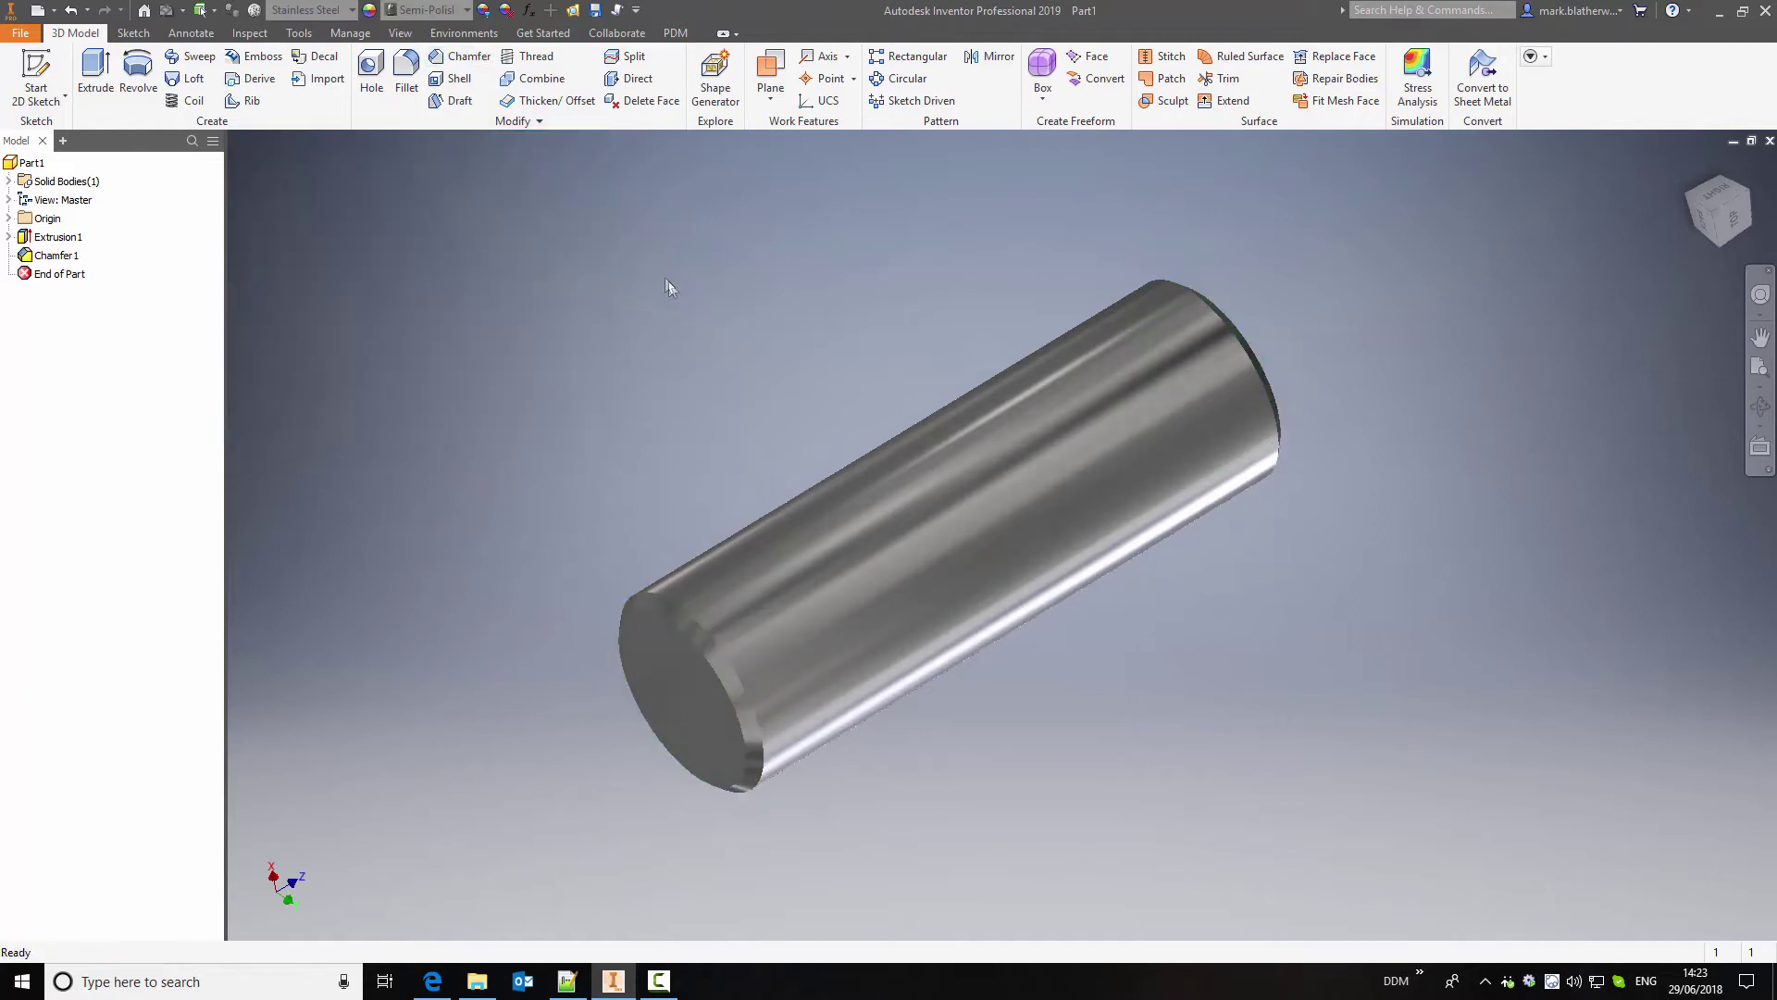
Save the cylinder part from the PDM tab so the Part Properties form opens
click(676, 33)
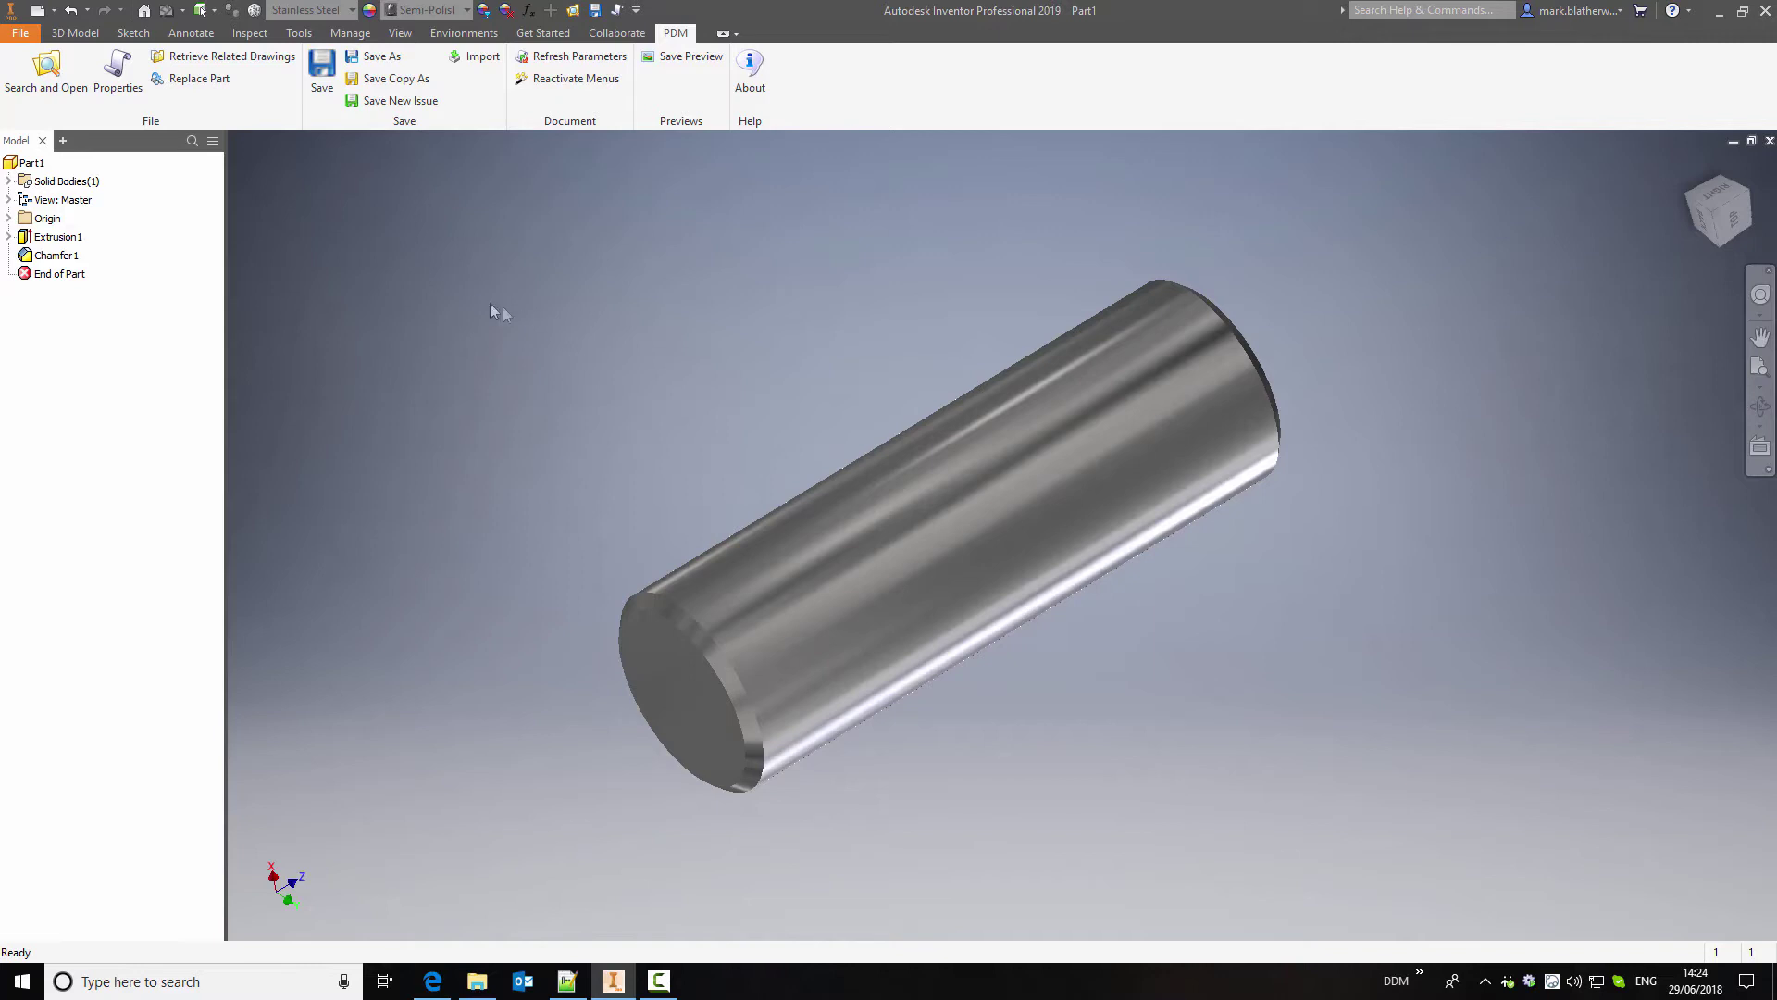
click(323, 70)
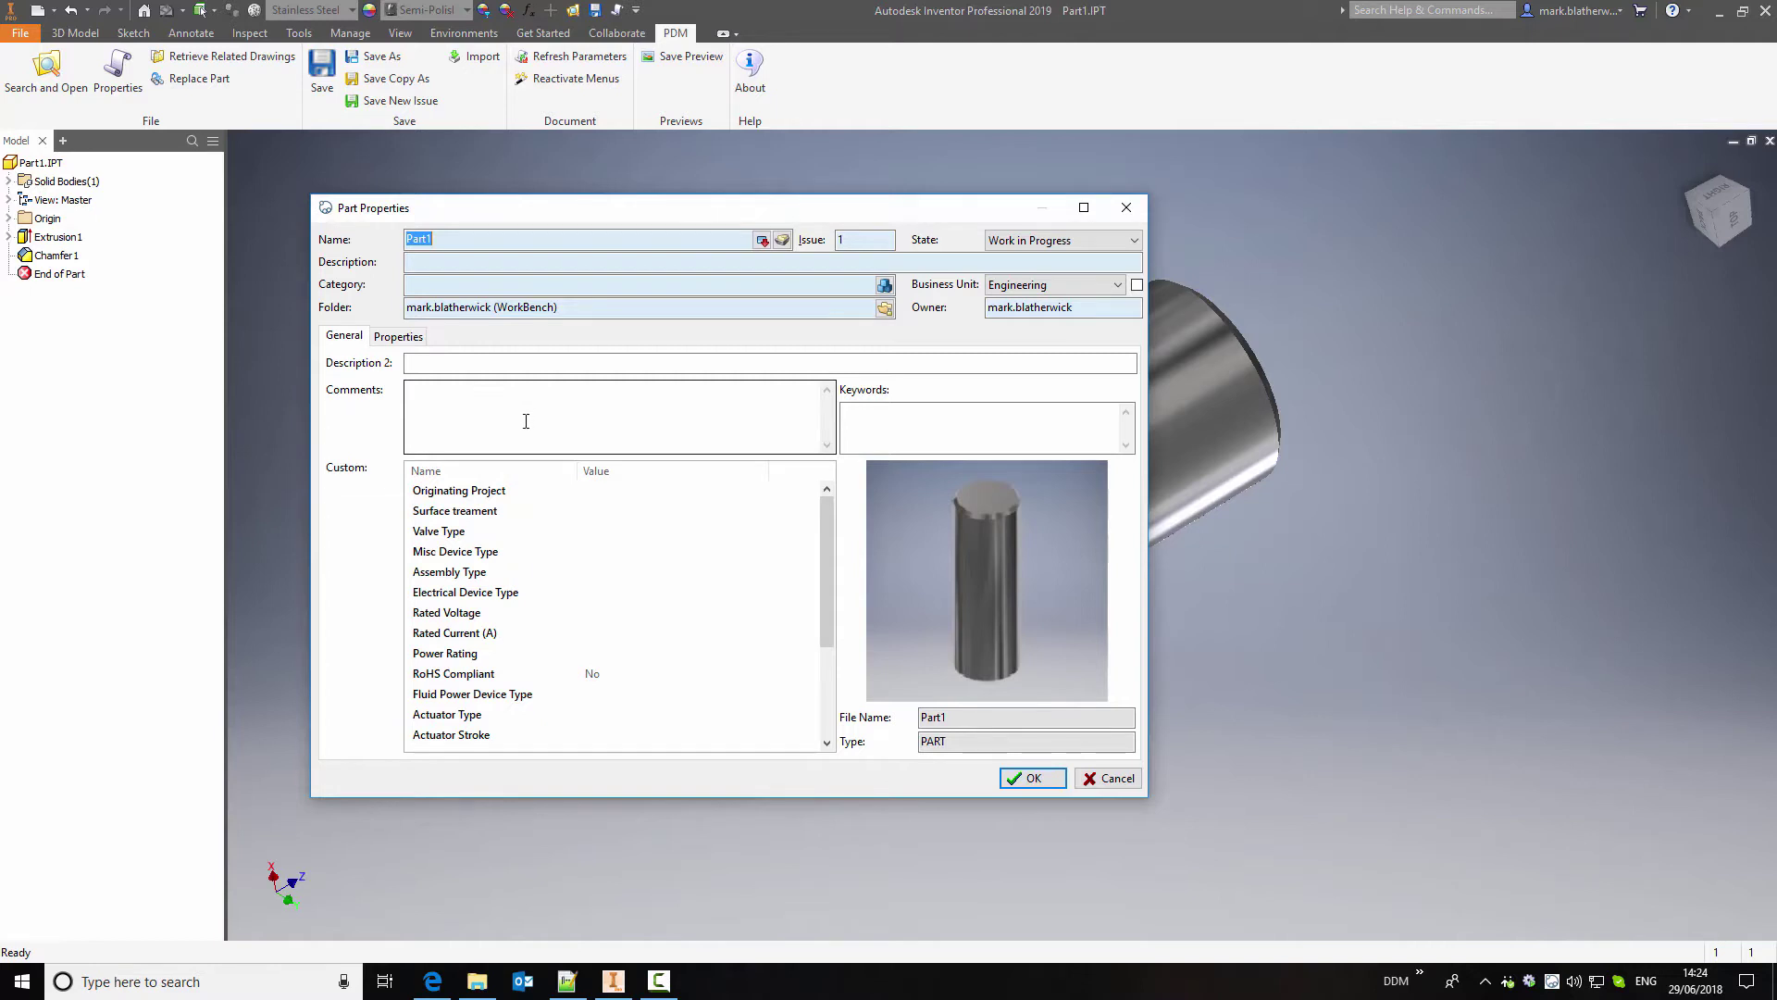
Allocate part number C-10185A as Component - Manufactured and enter the description 'Wrist Pin'
click(785, 241)
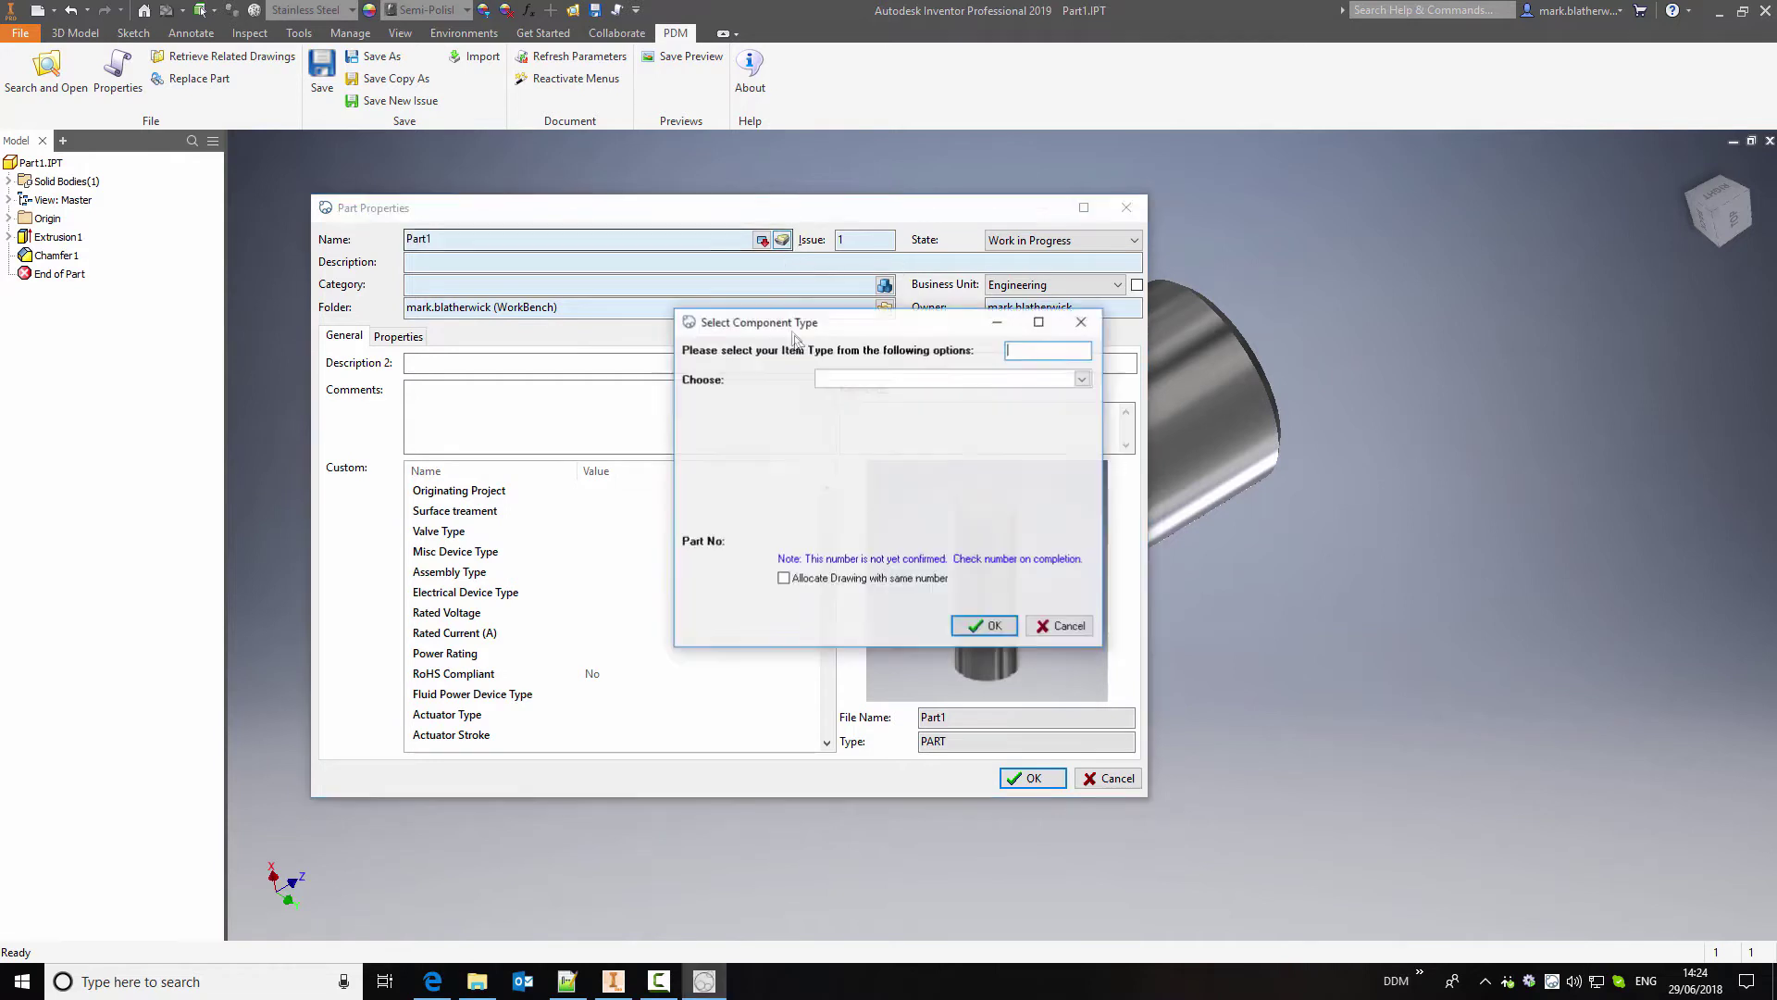
click(872, 382)
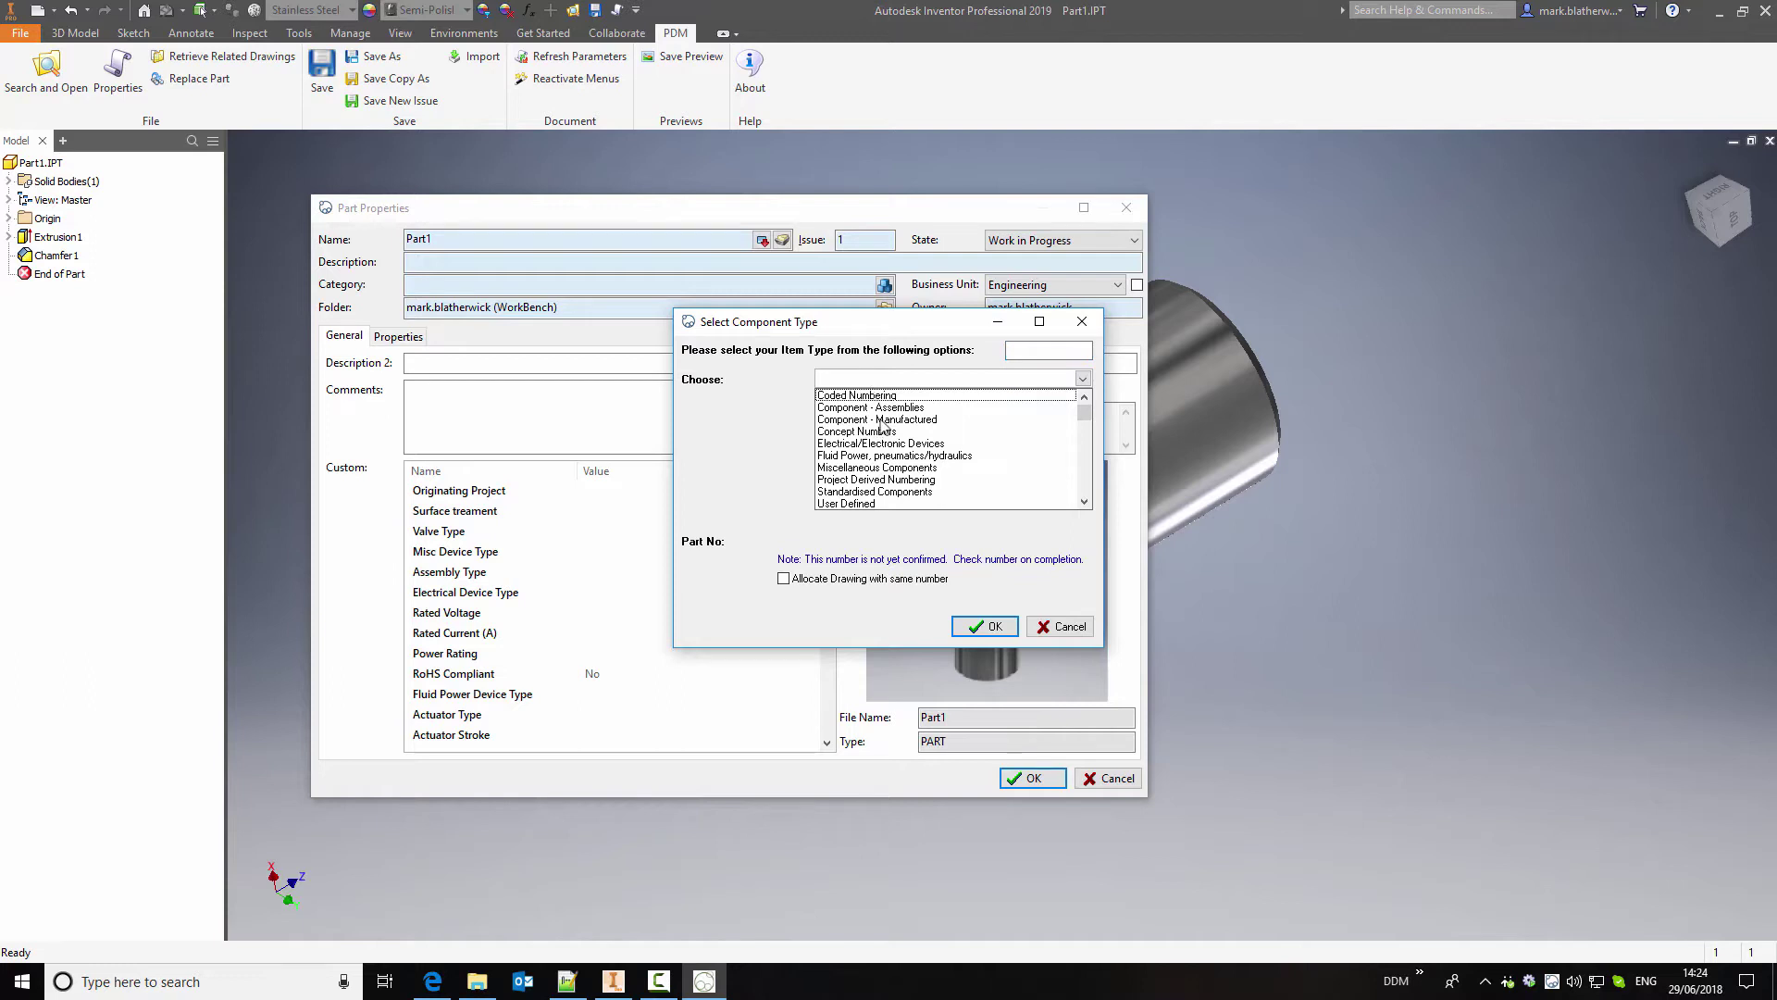
click(902, 421)
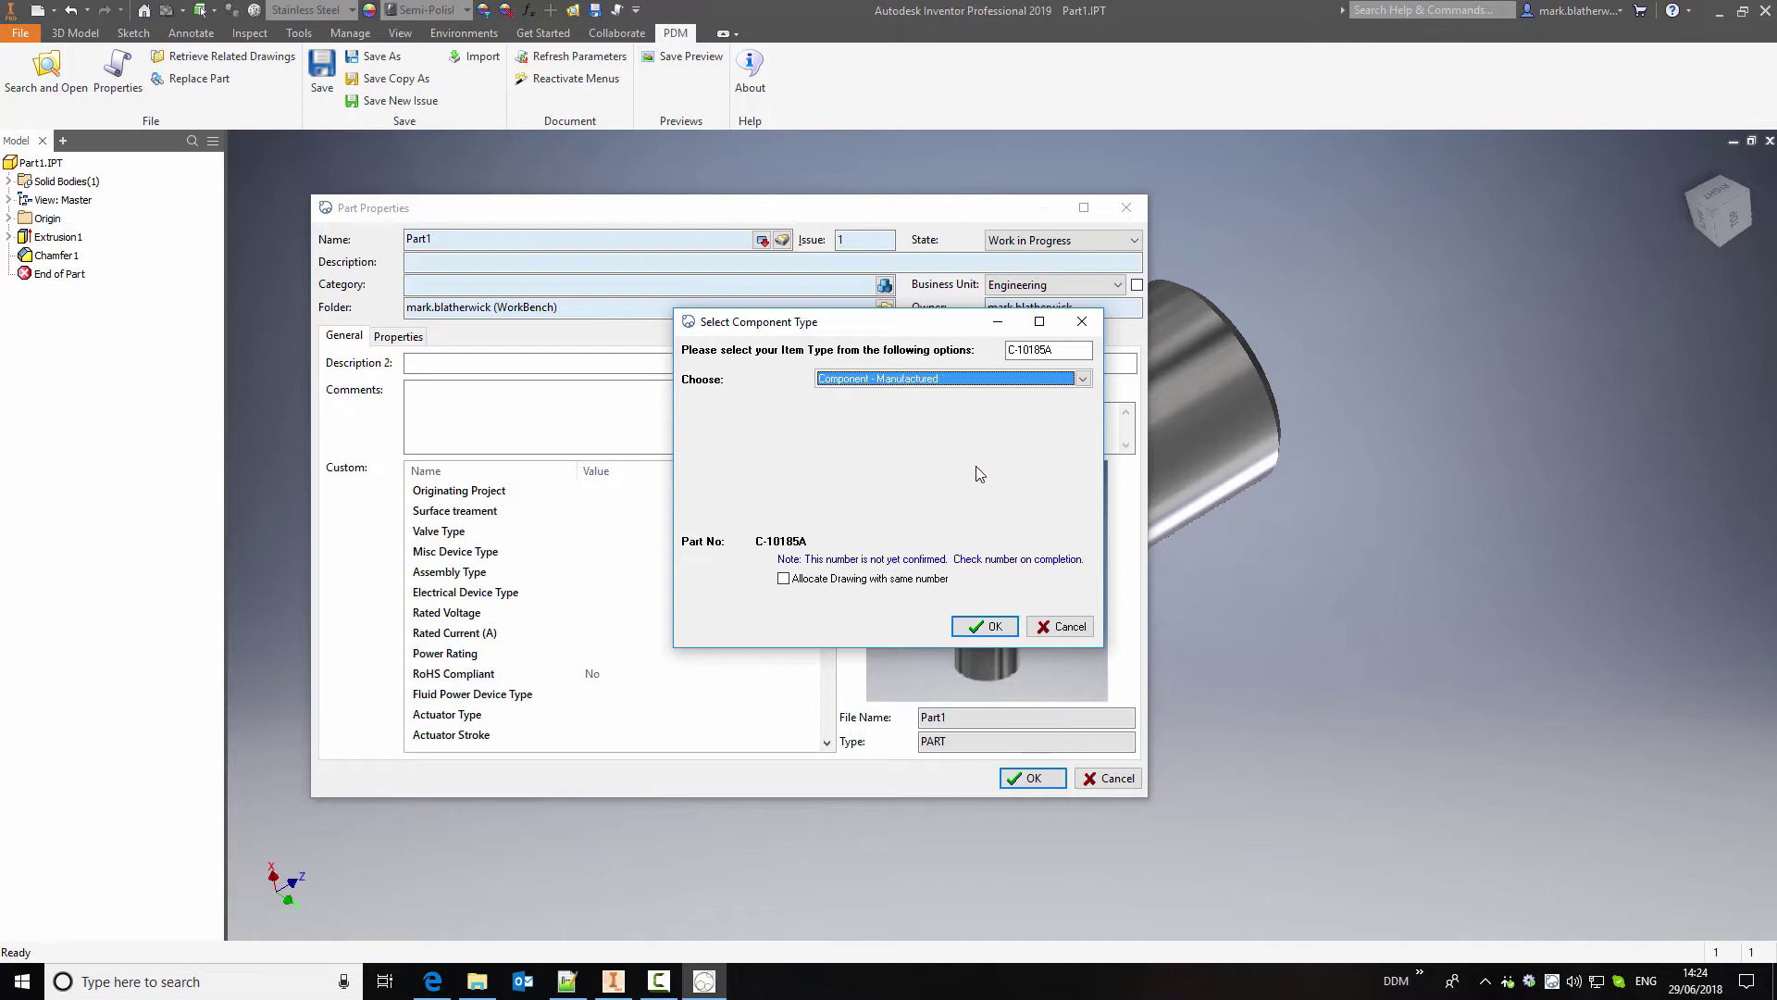
click(995, 628)
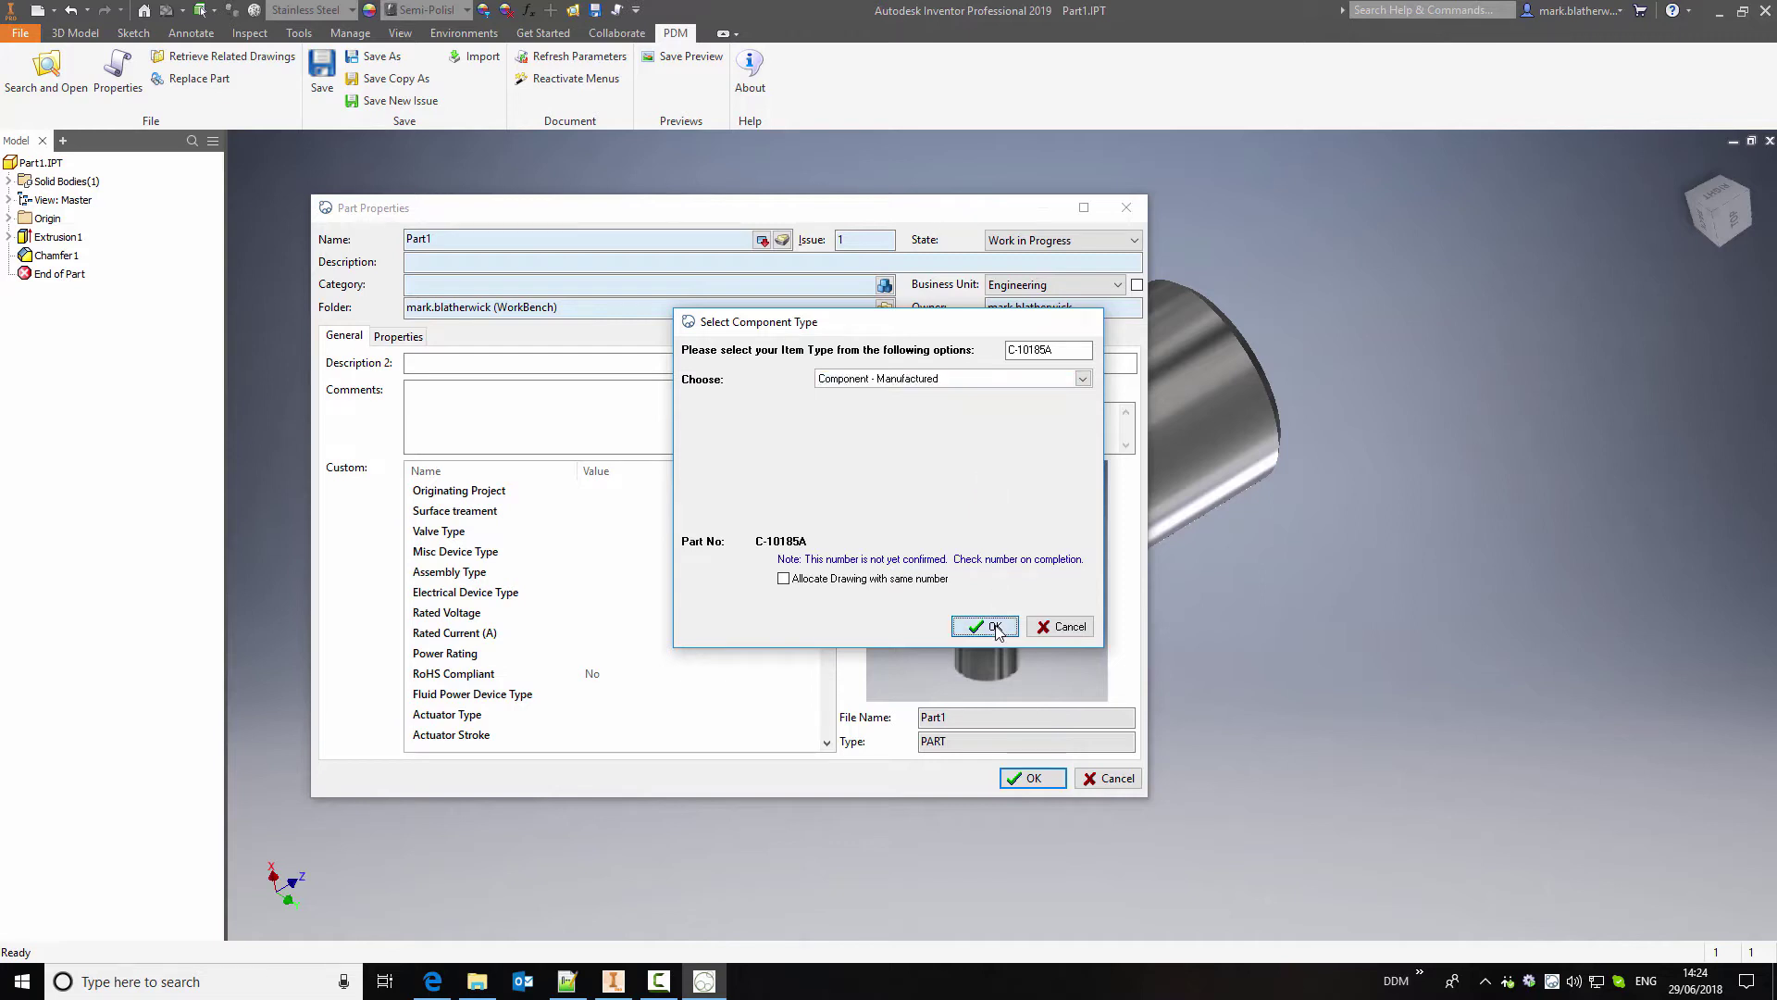
click(459, 263)
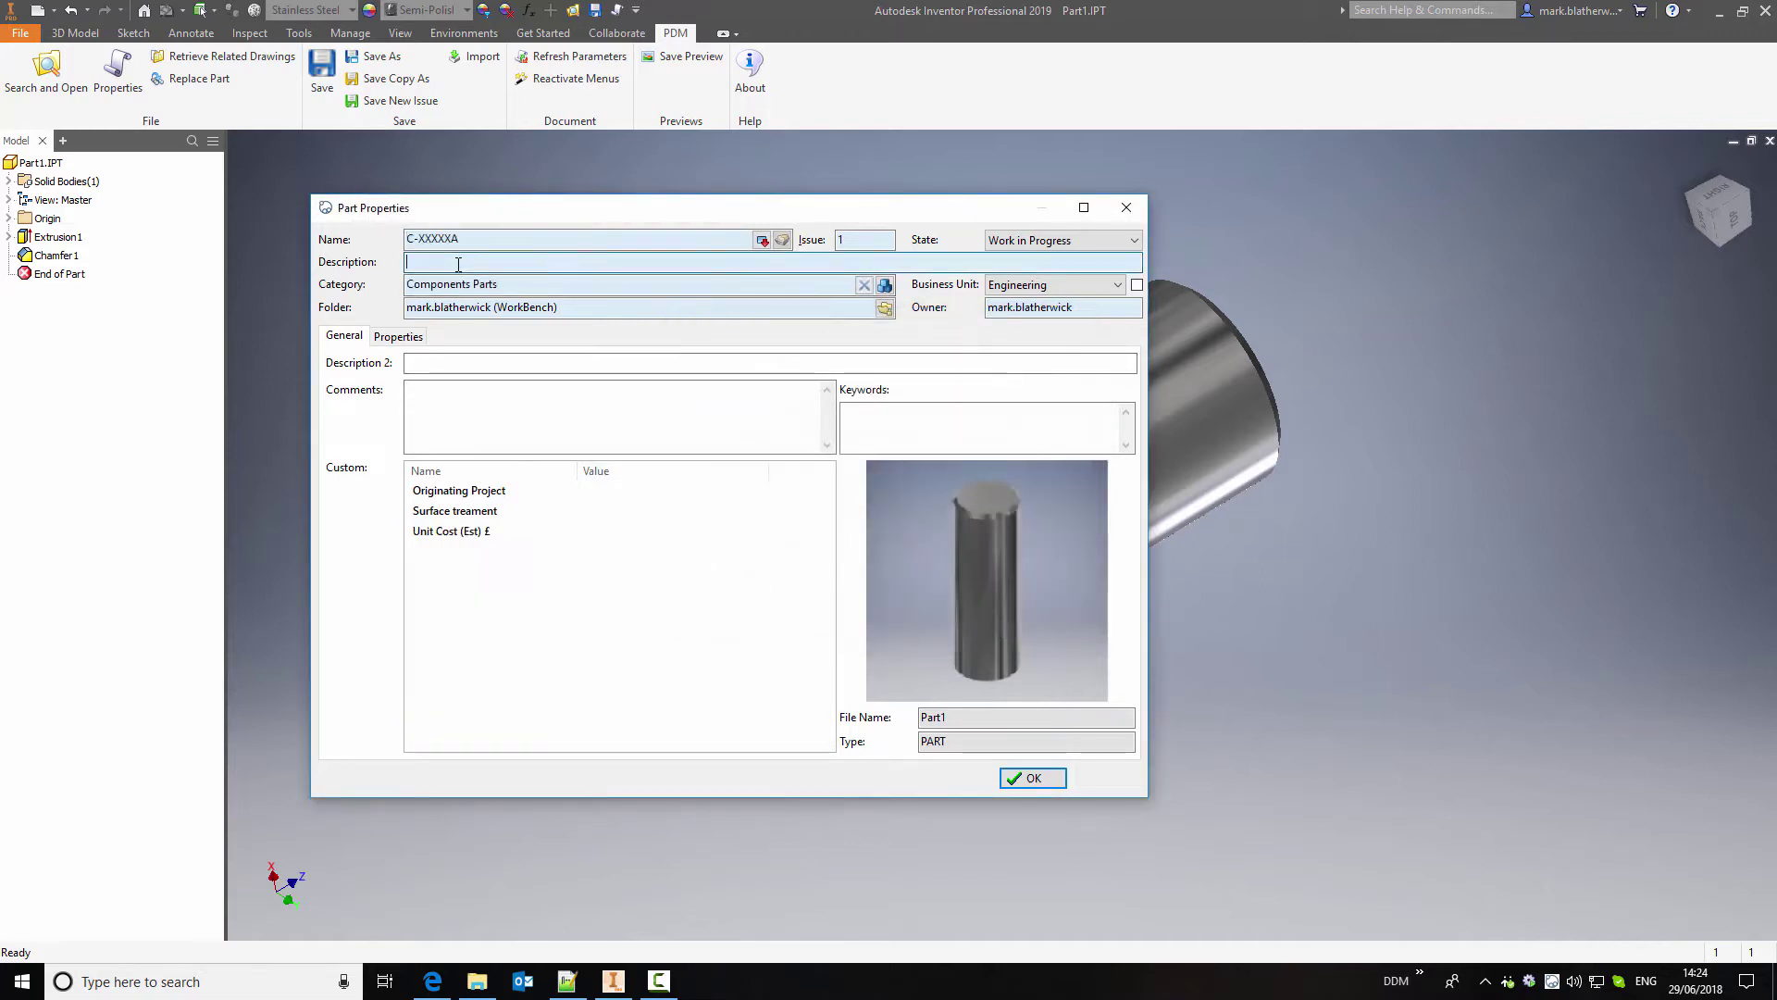
text(Wrist Pin)
click(457, 241)
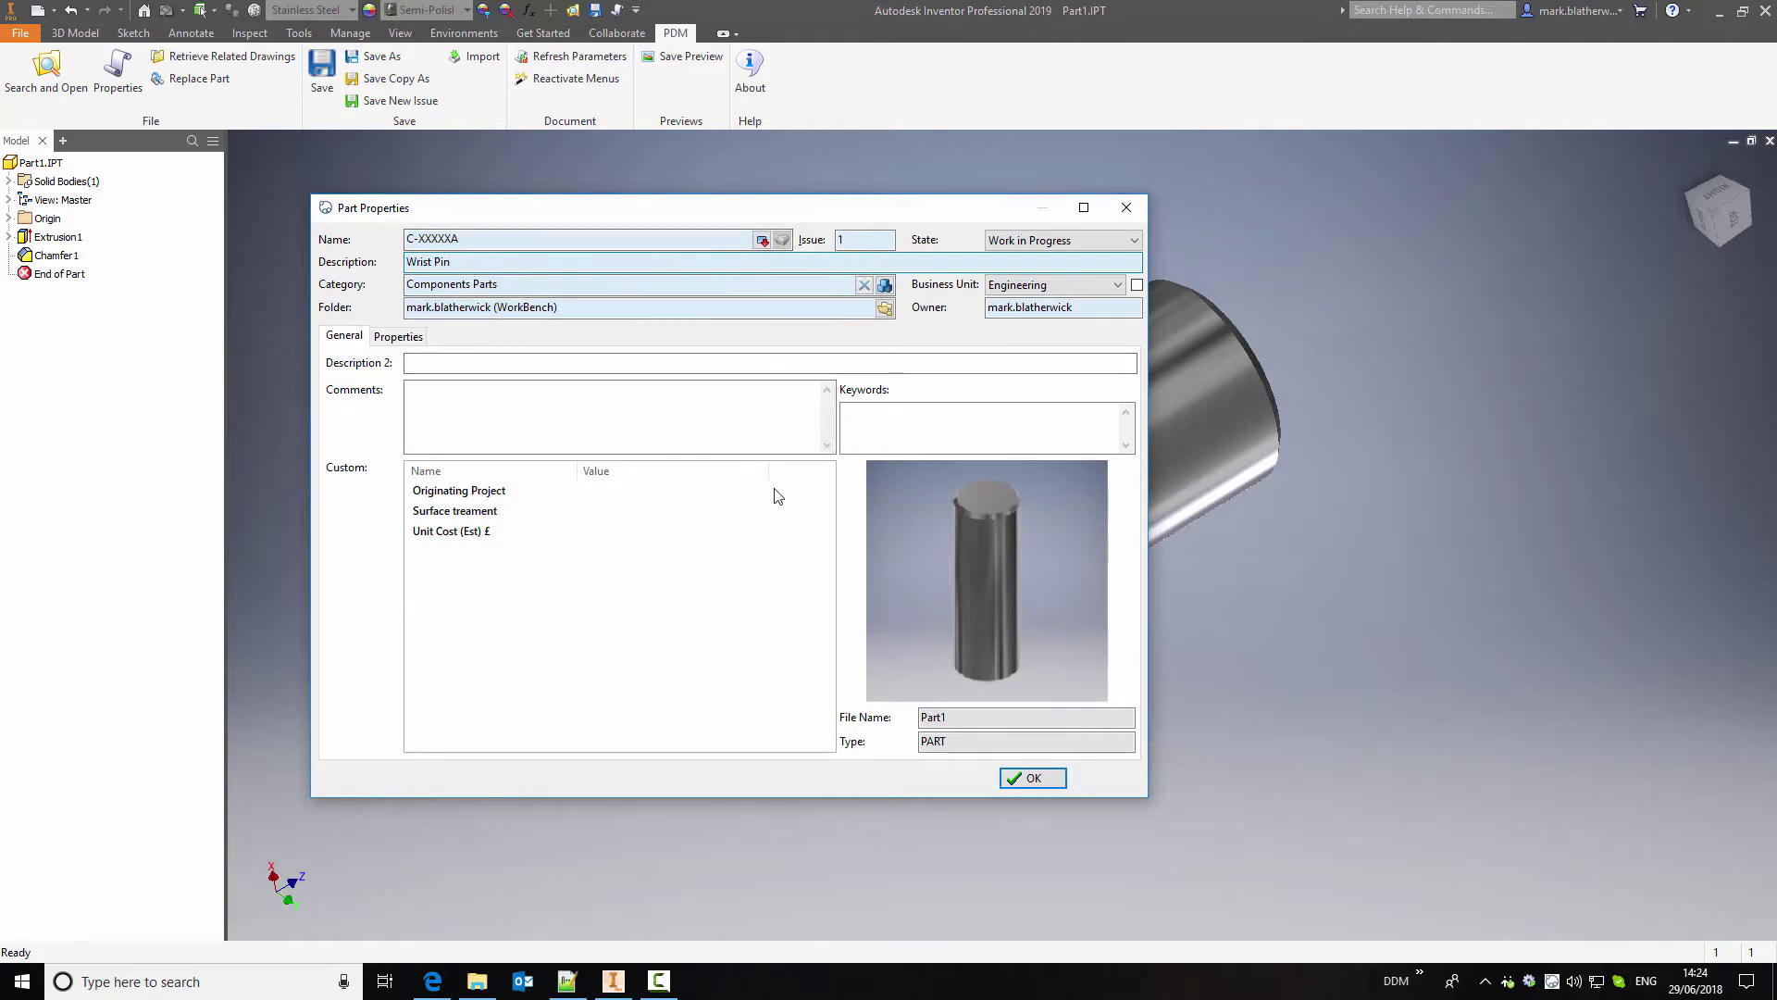
Confirm the part properties to save C-10185A, then close the save progress log
click(1026, 783)
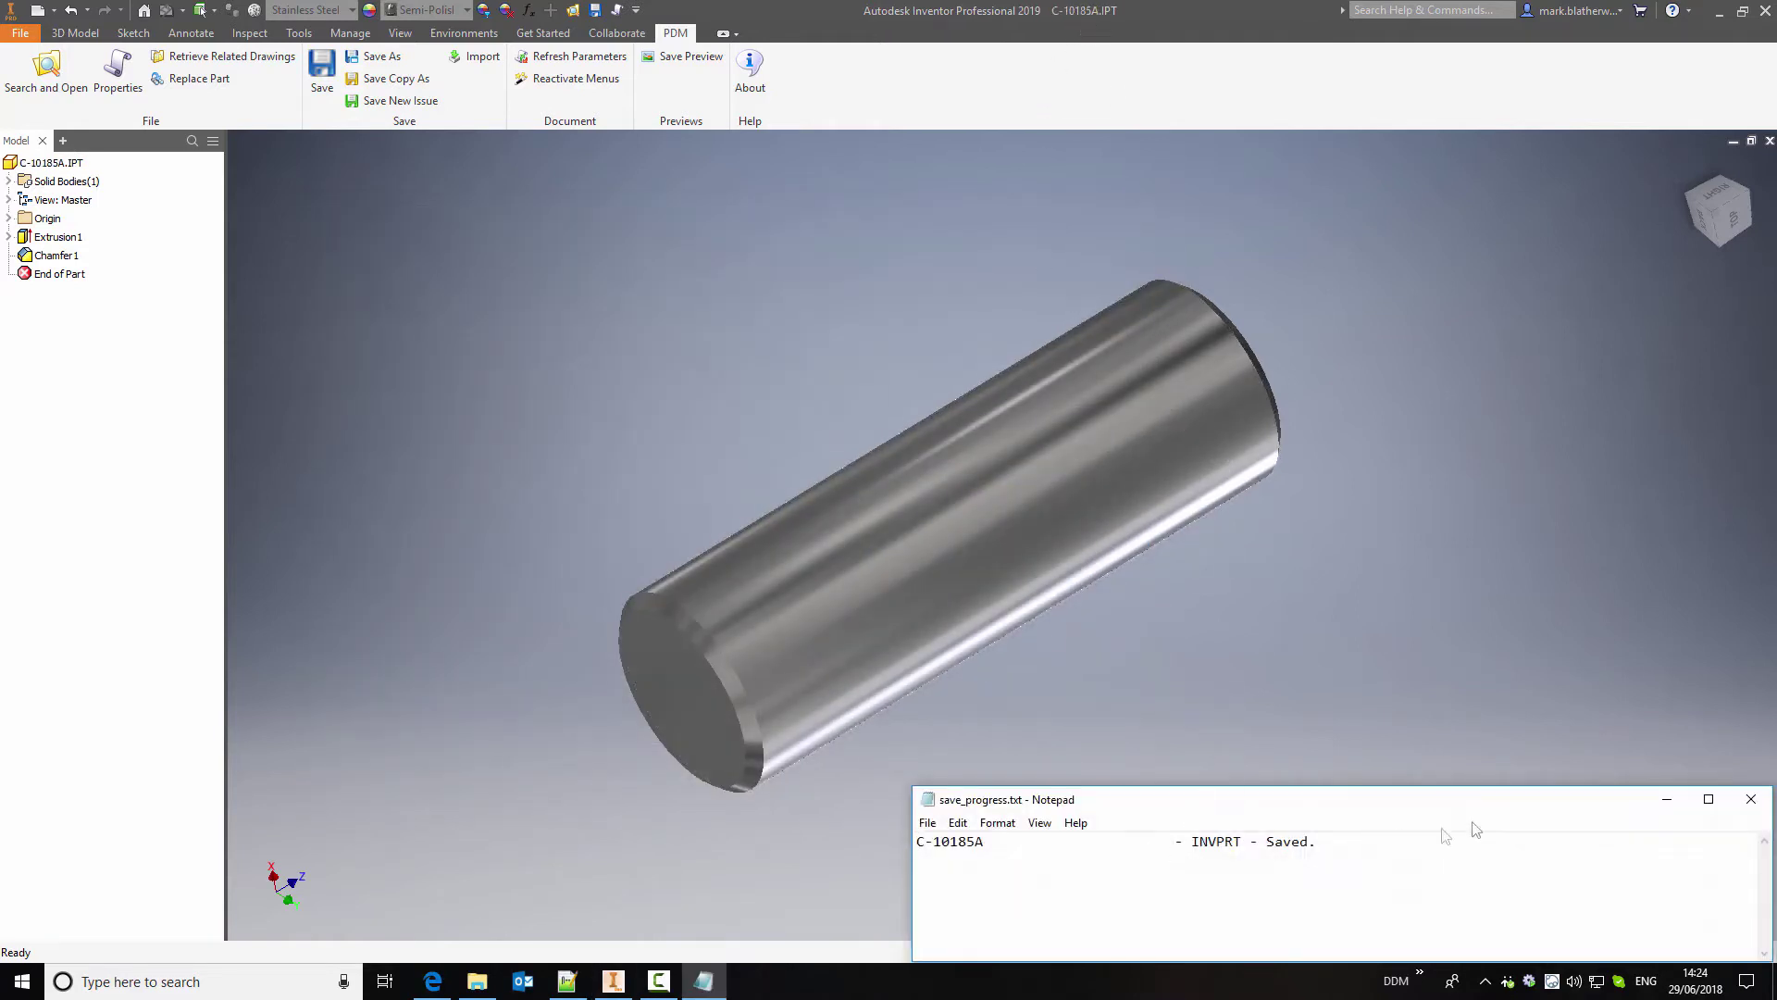
click(1750, 799)
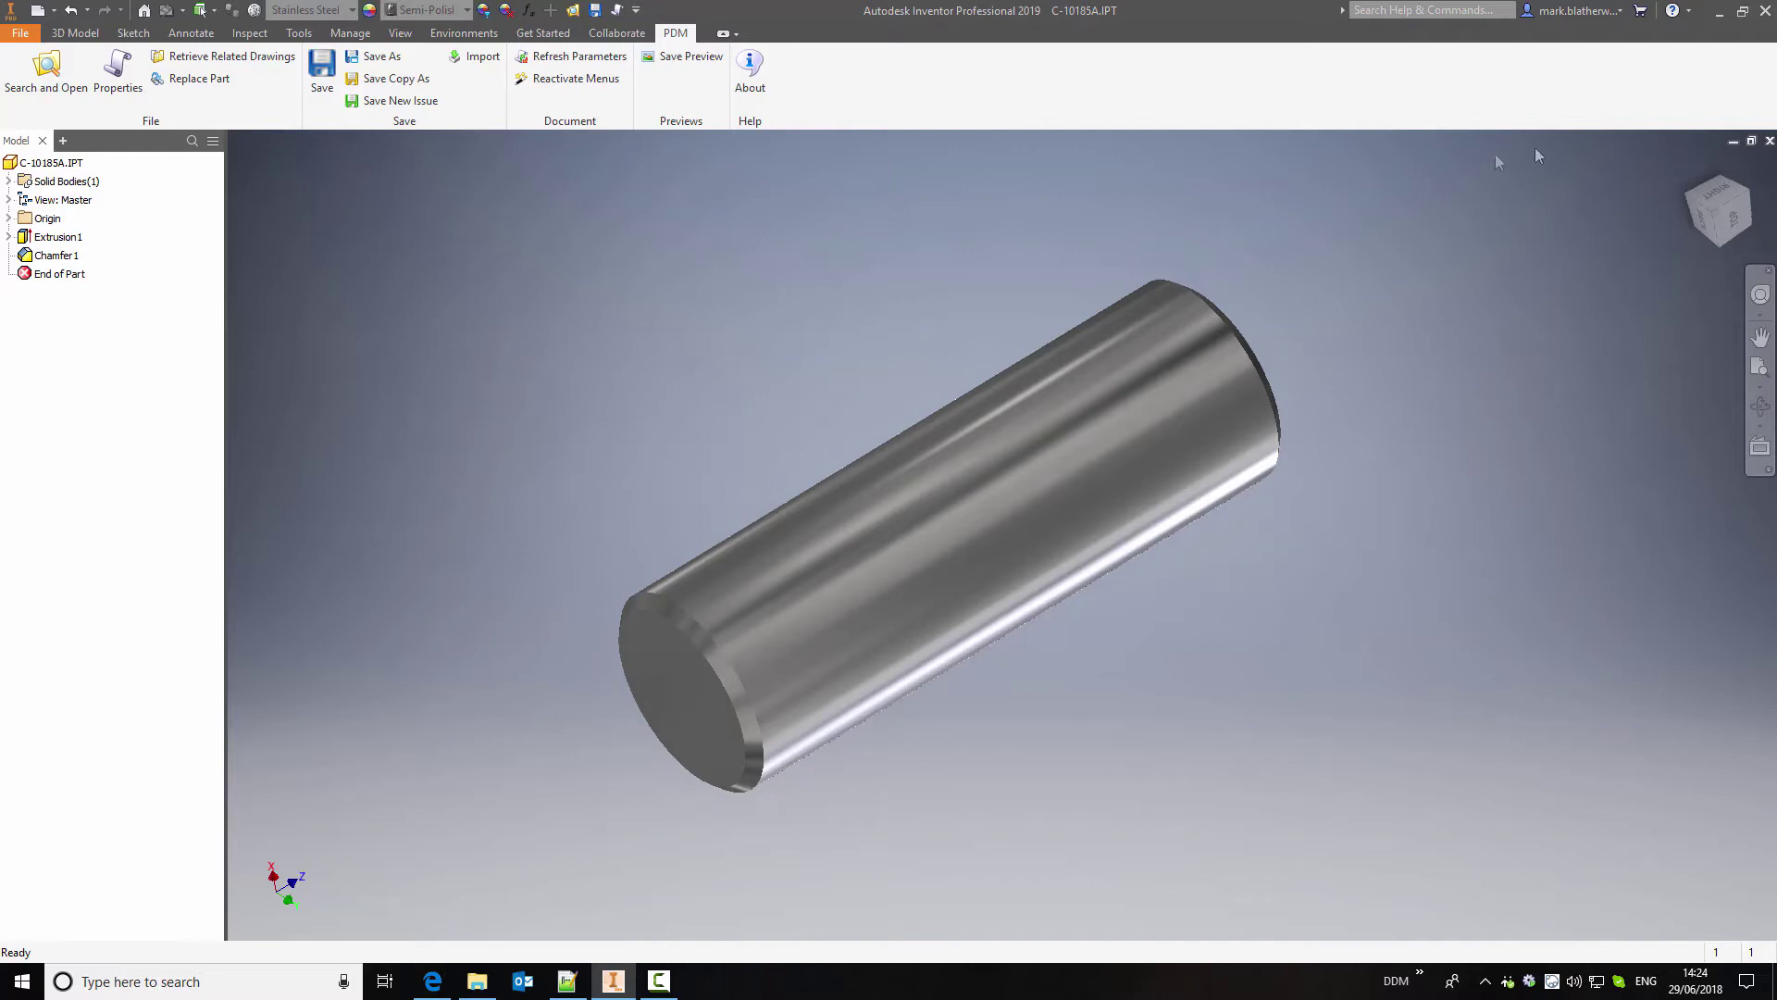
Close the part, find C-10185A Wrist Pin in the PDM search, and review its properties
click(1770, 140)
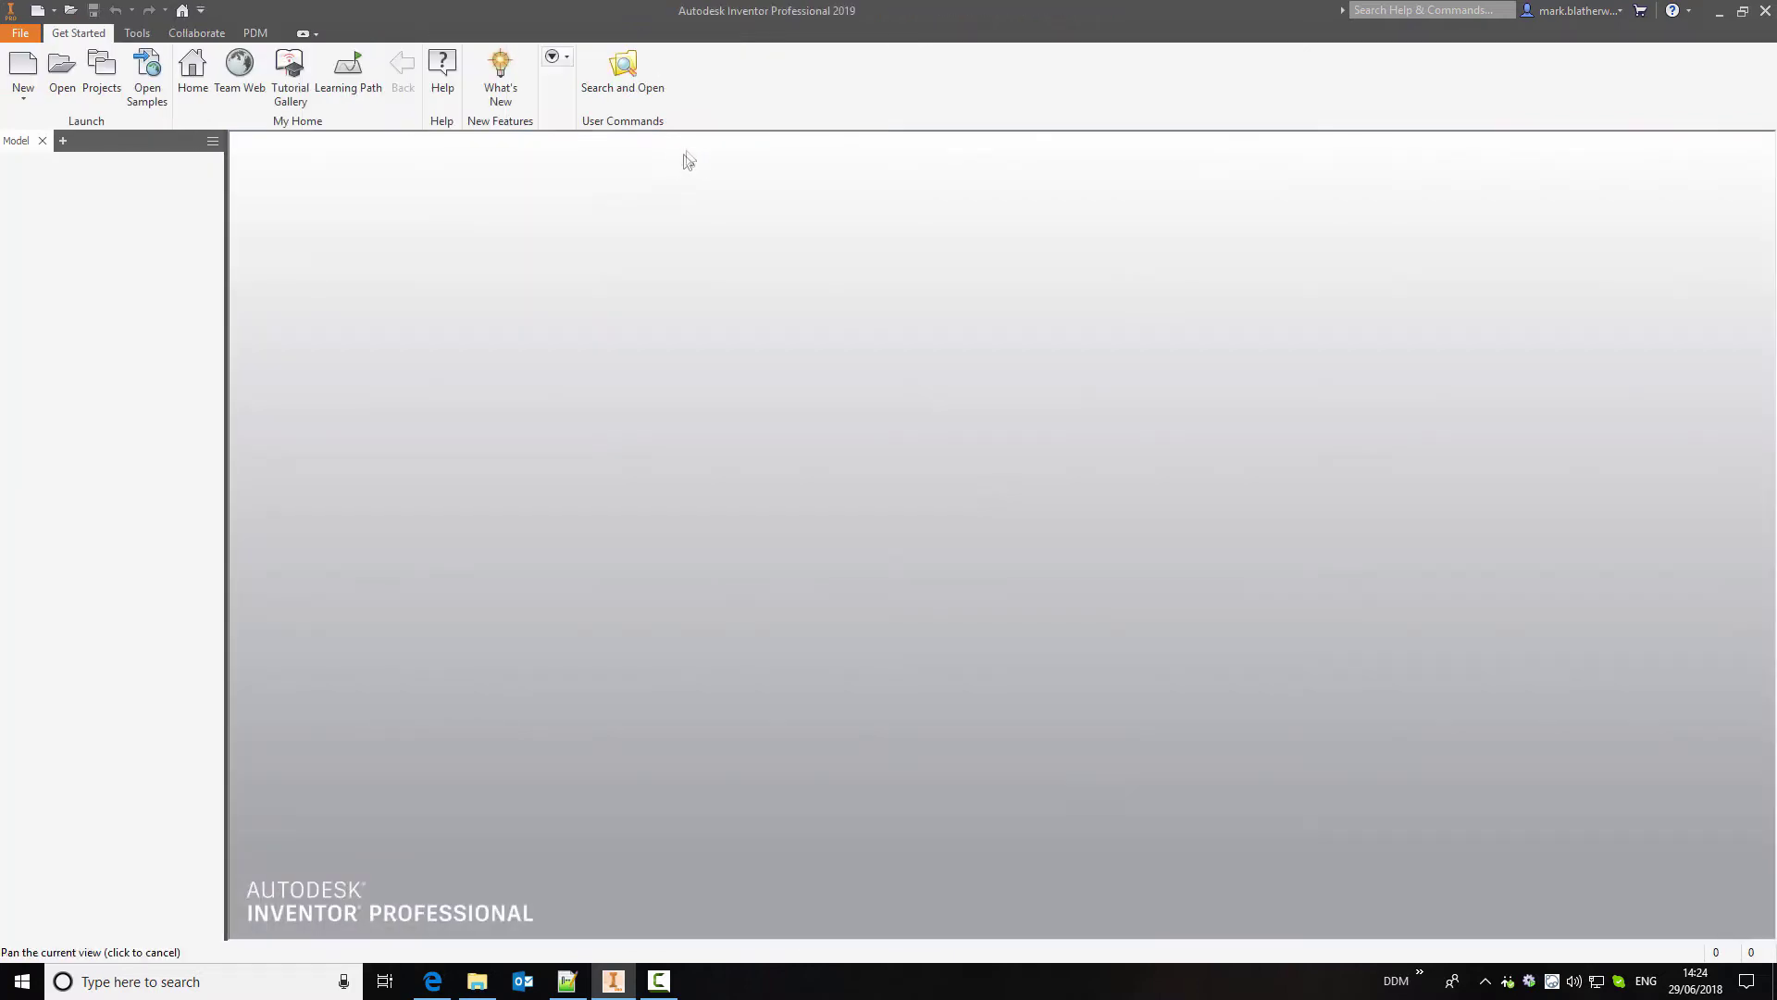
click(625, 80)
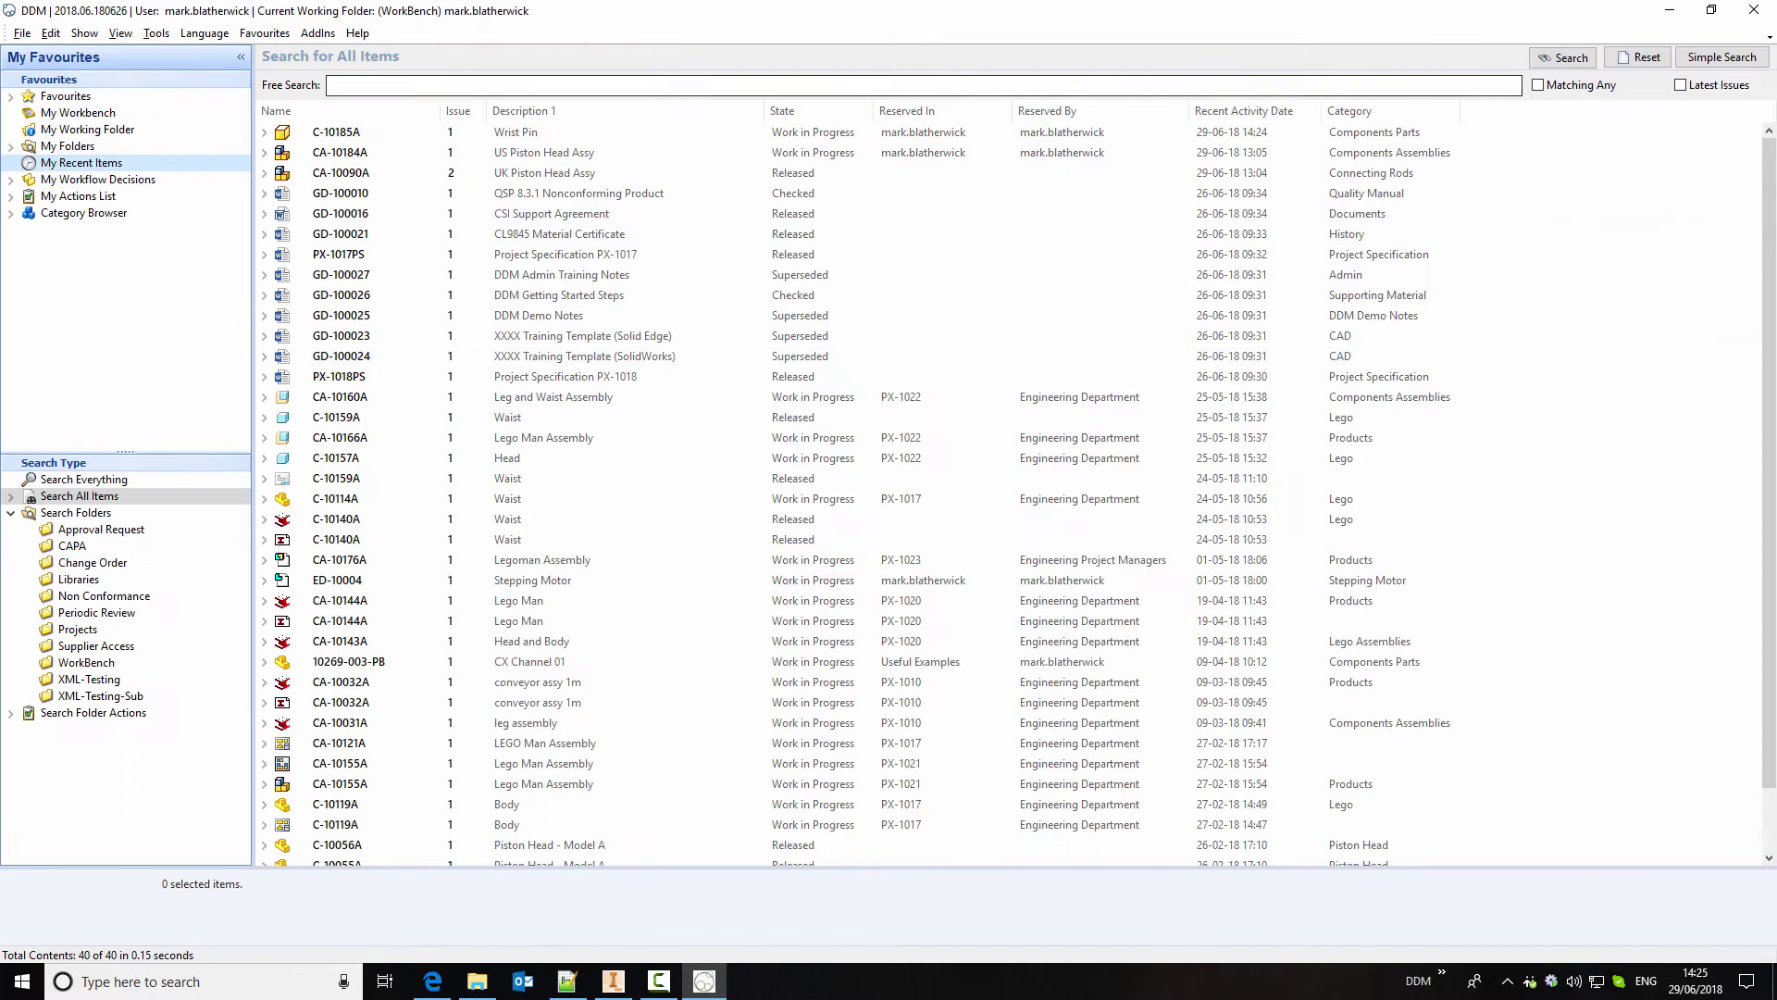
click(374, 132)
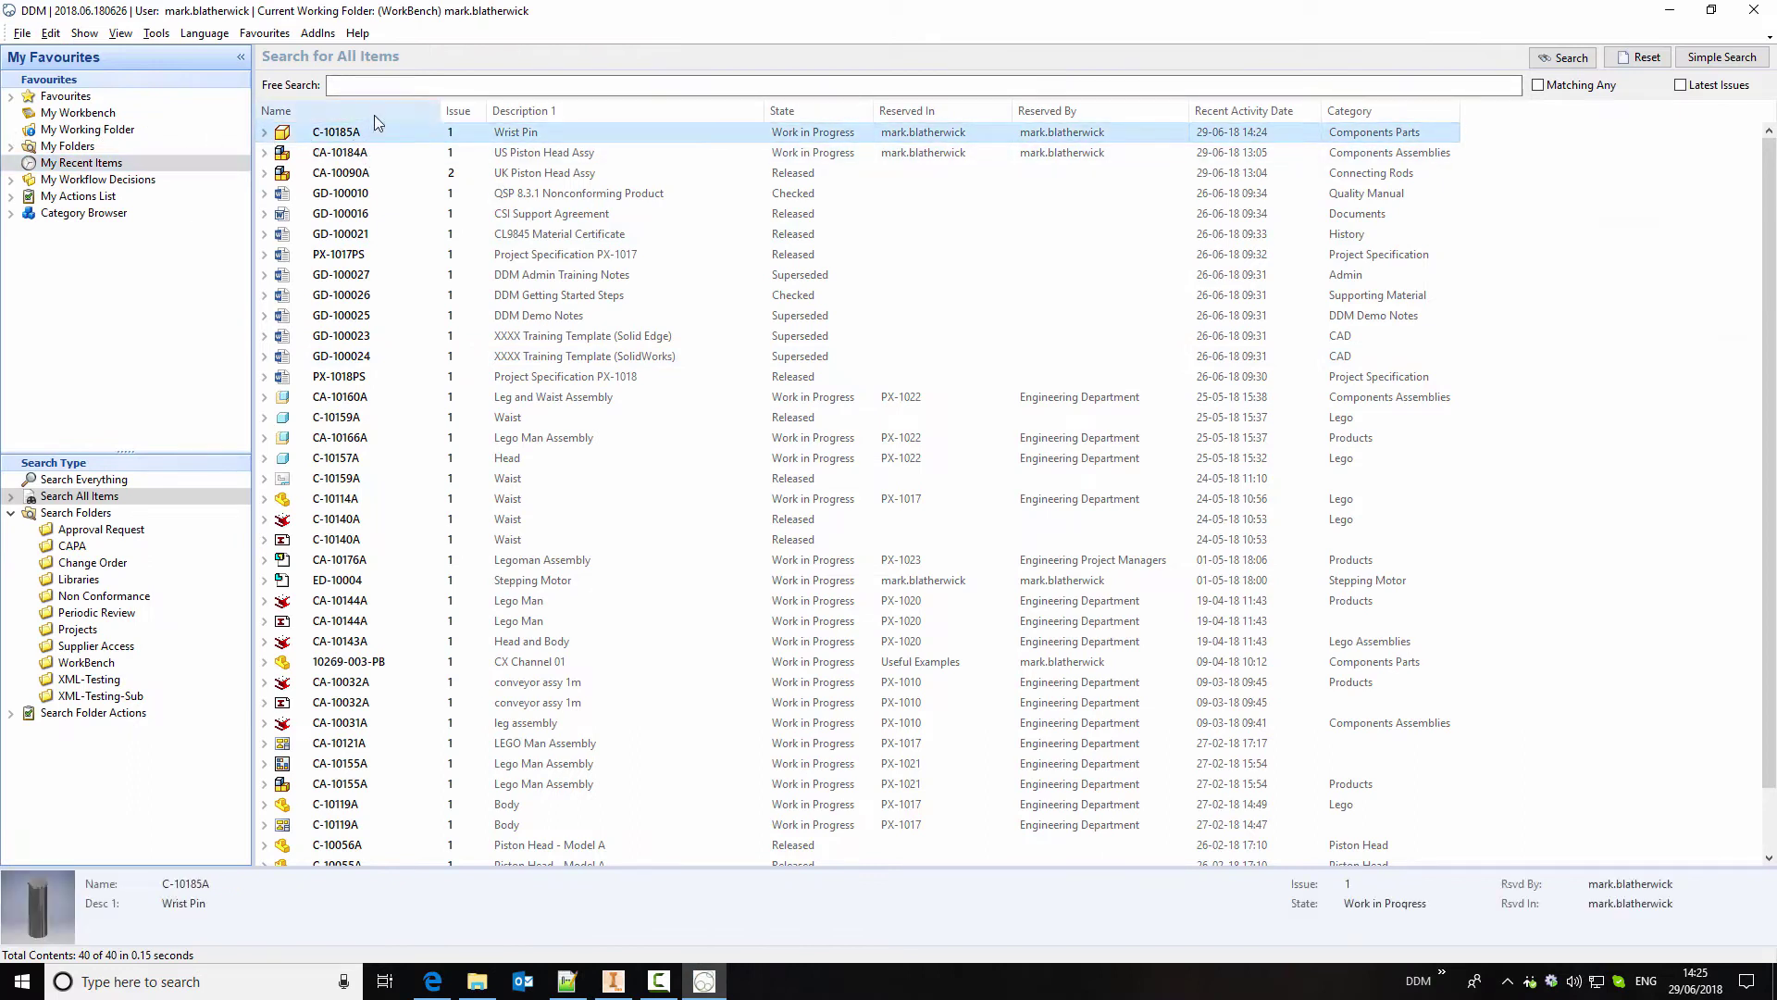
right_click(557, 133)
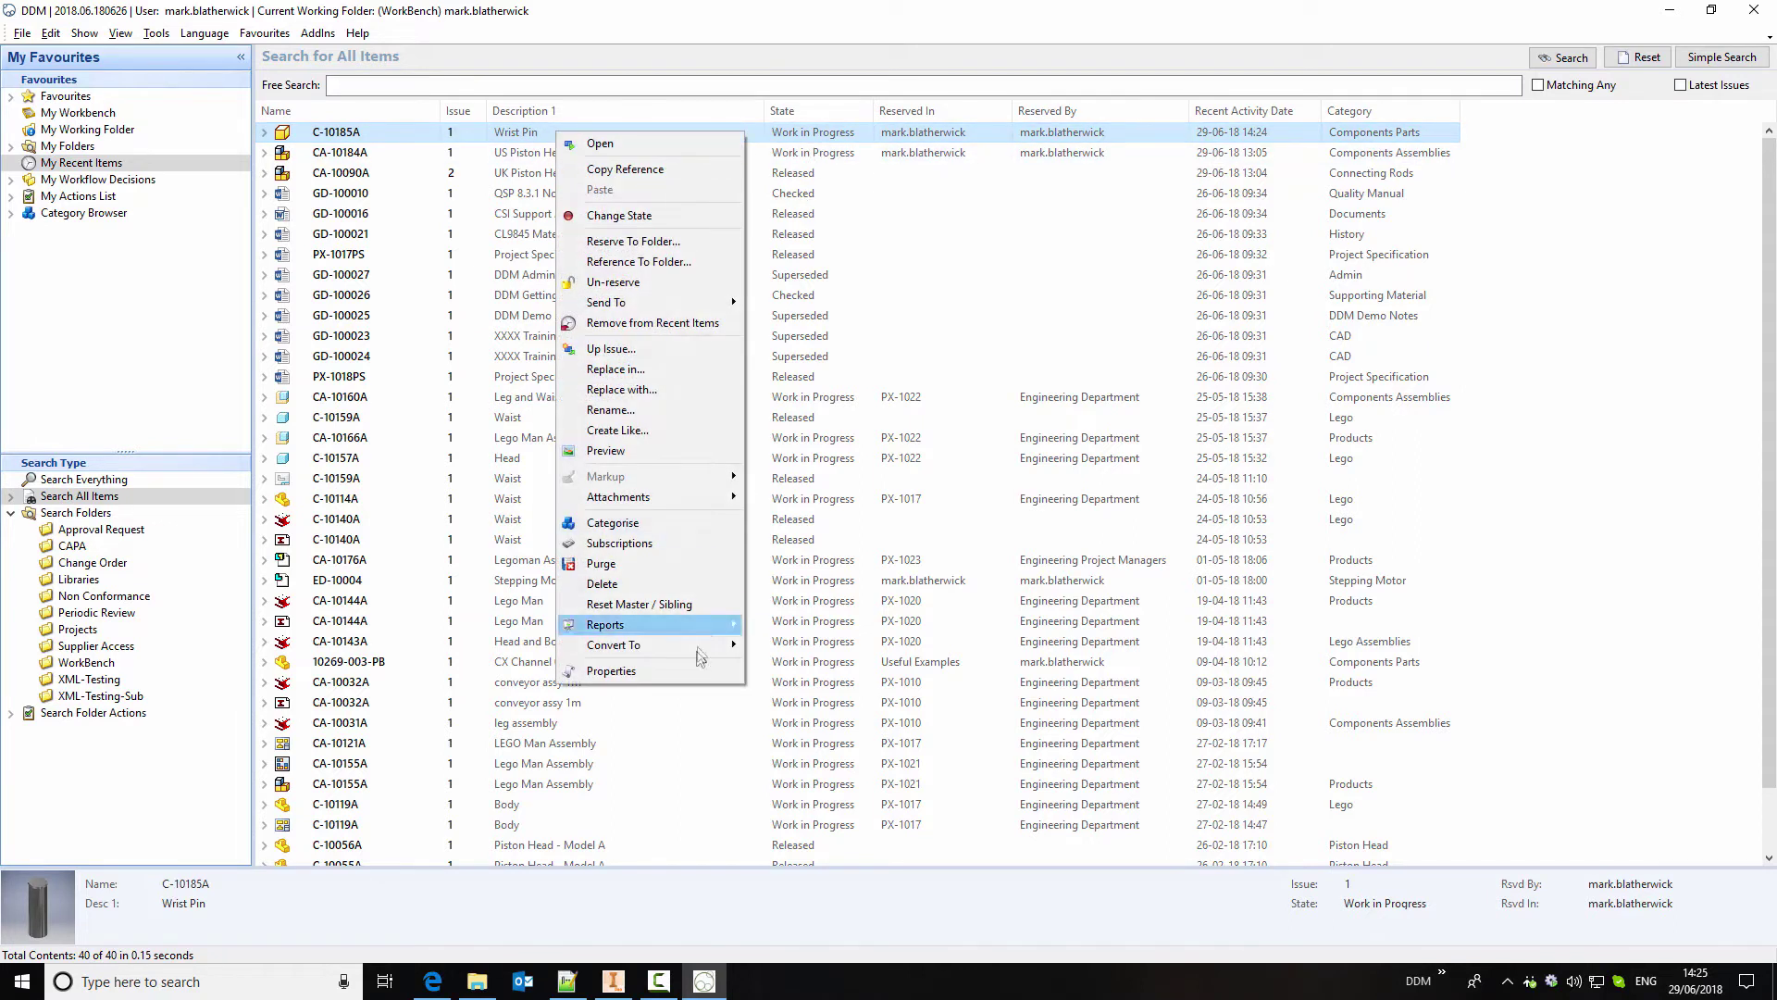
click(672, 671)
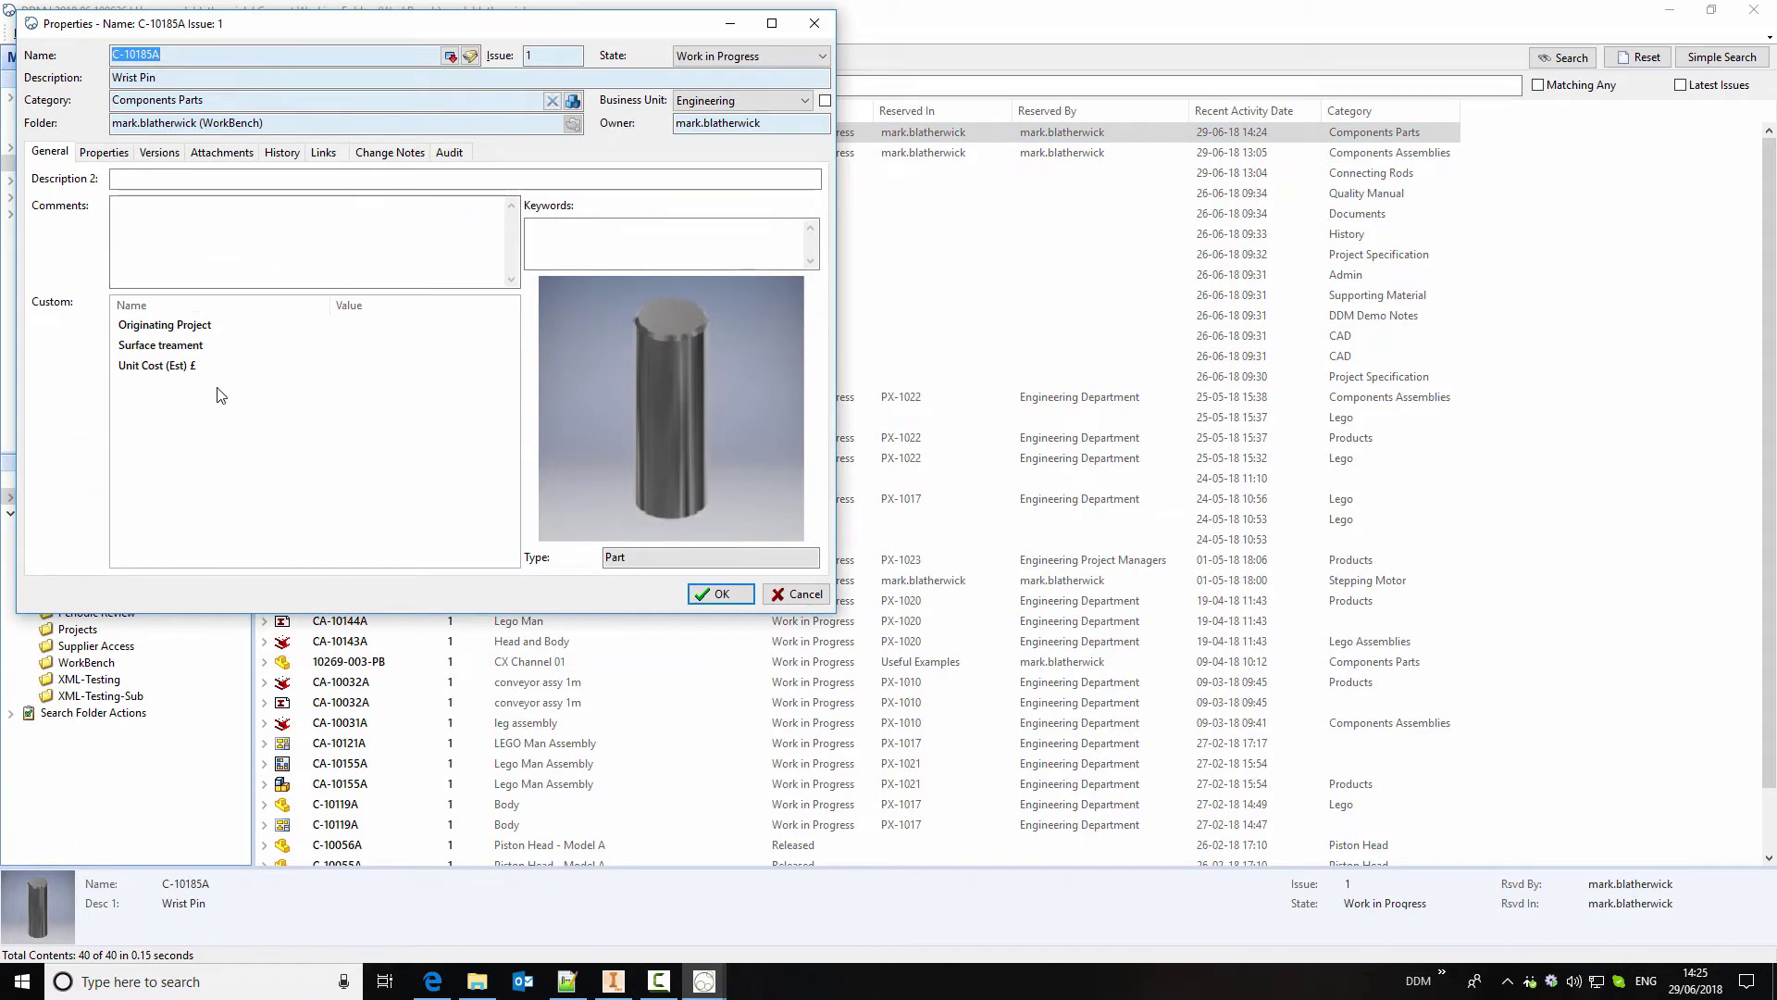
click(104, 152)
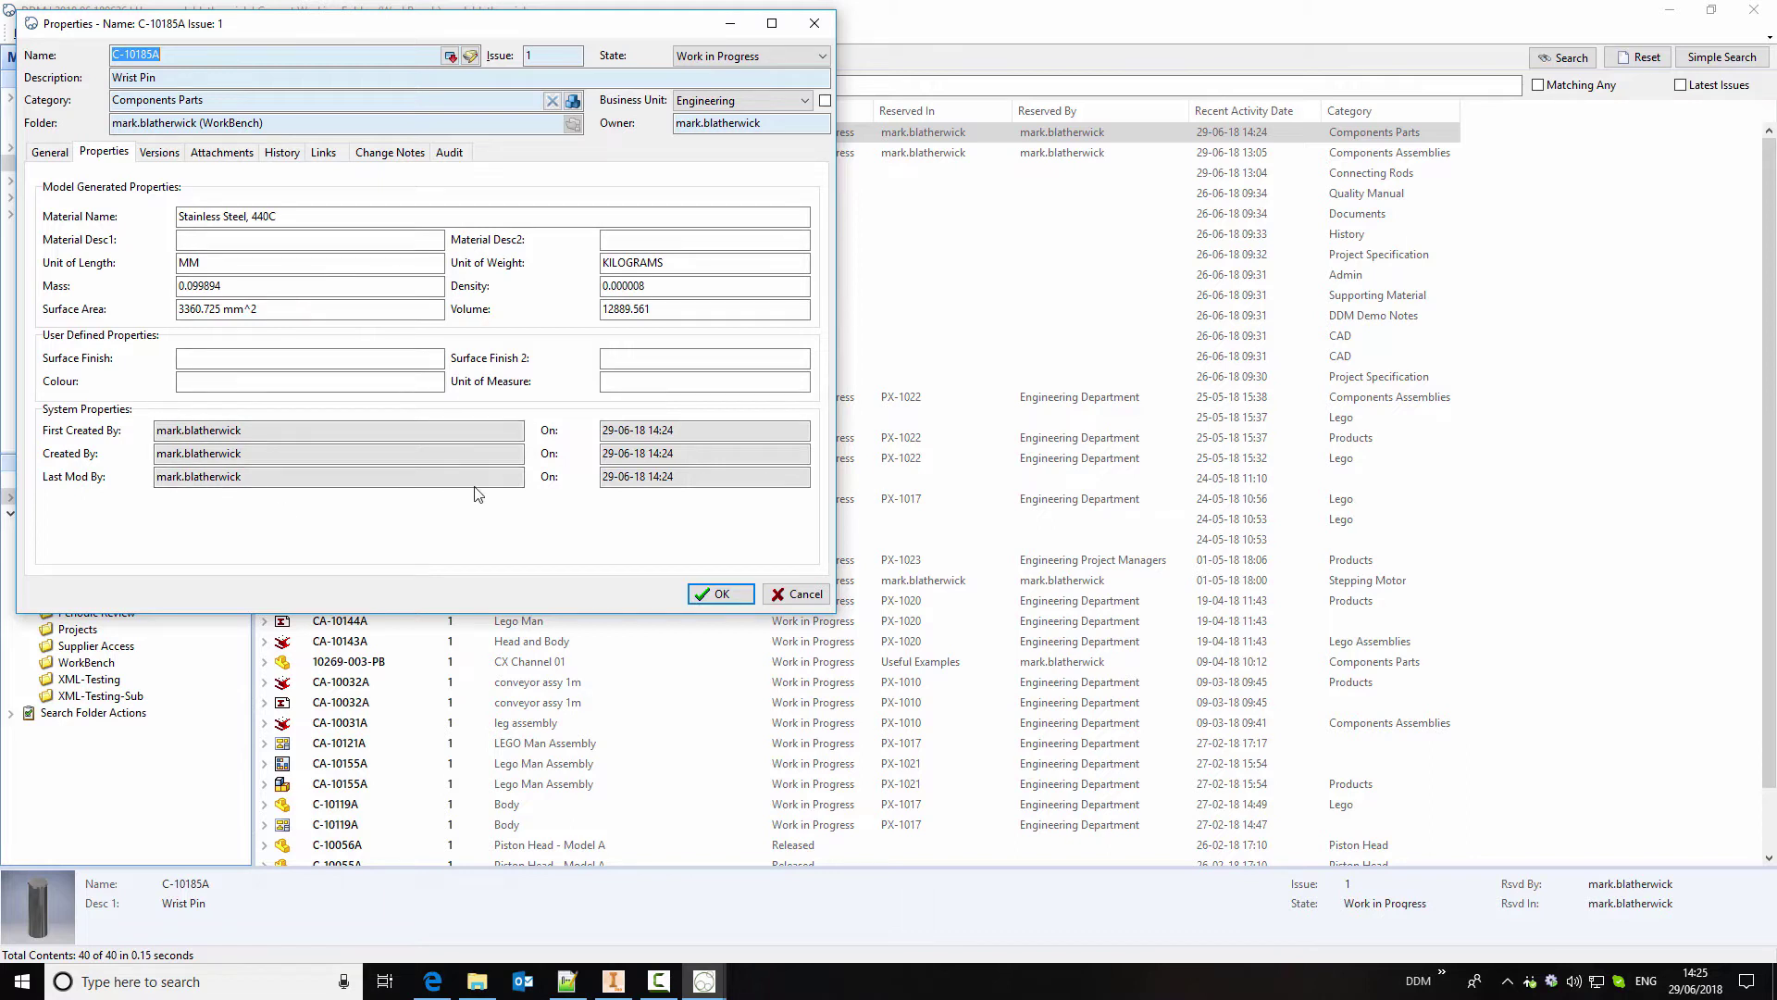
click(720, 593)
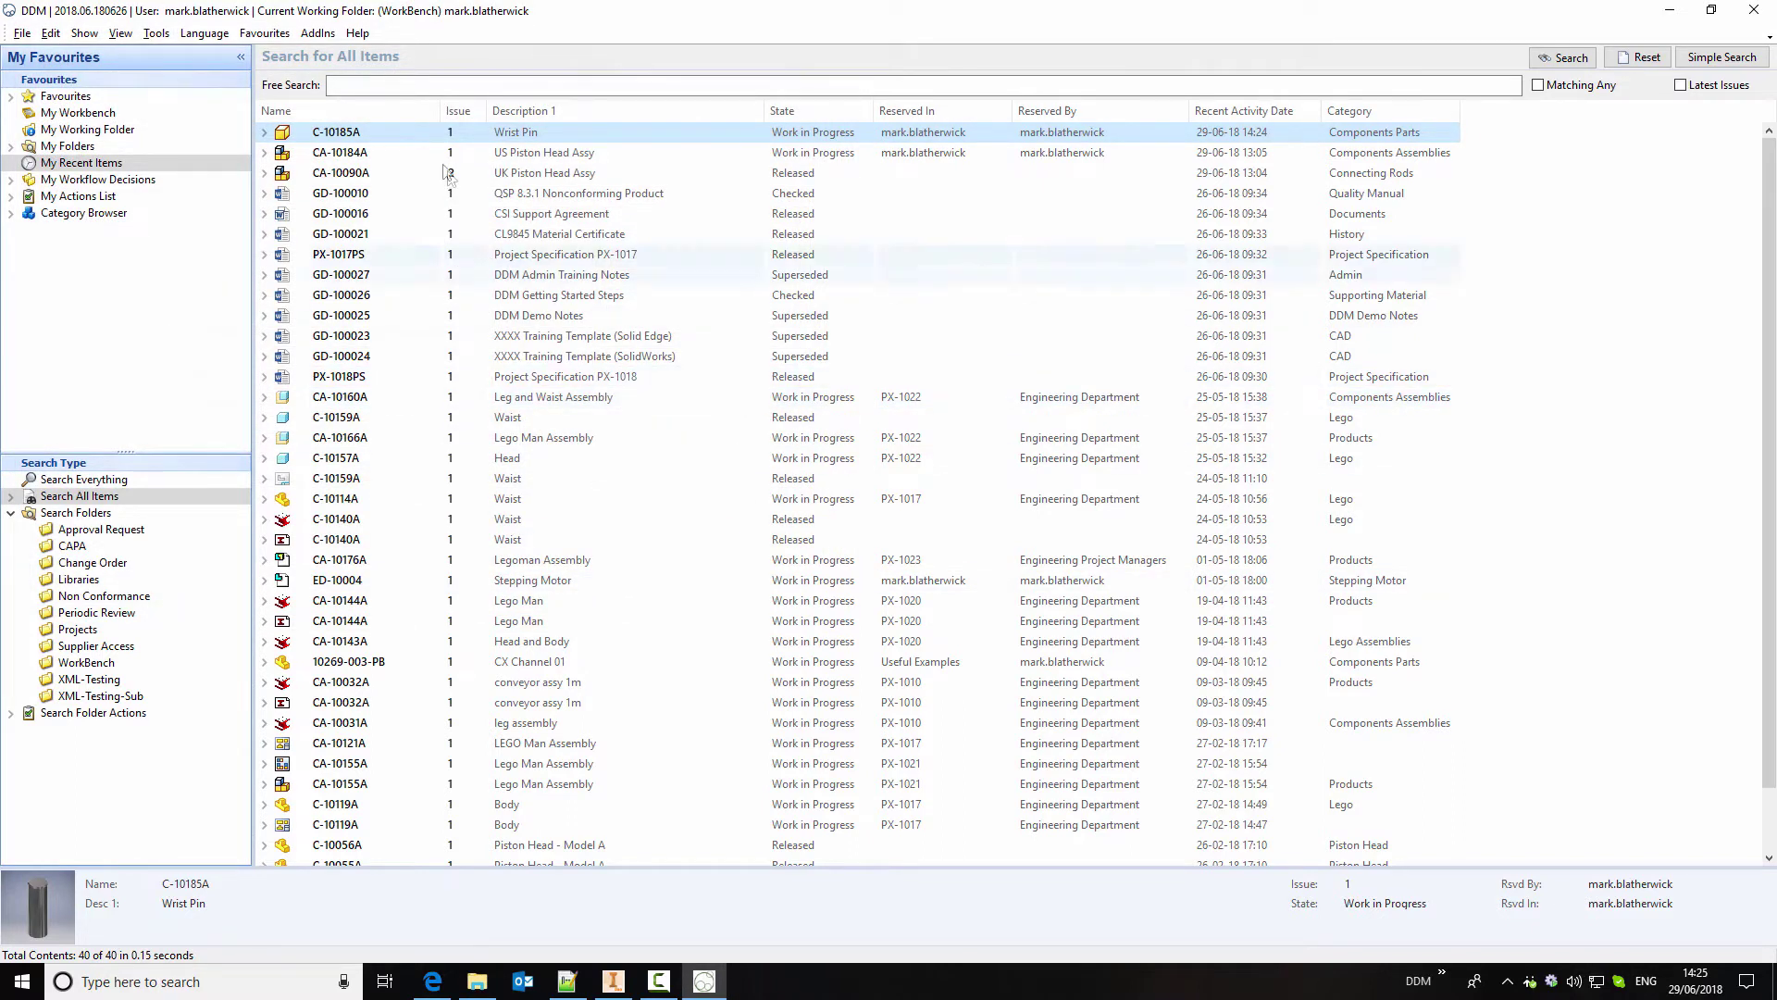
Load the CA-10184A US Piston Head Assy assembly into Inventor from DDM
click(472, 154)
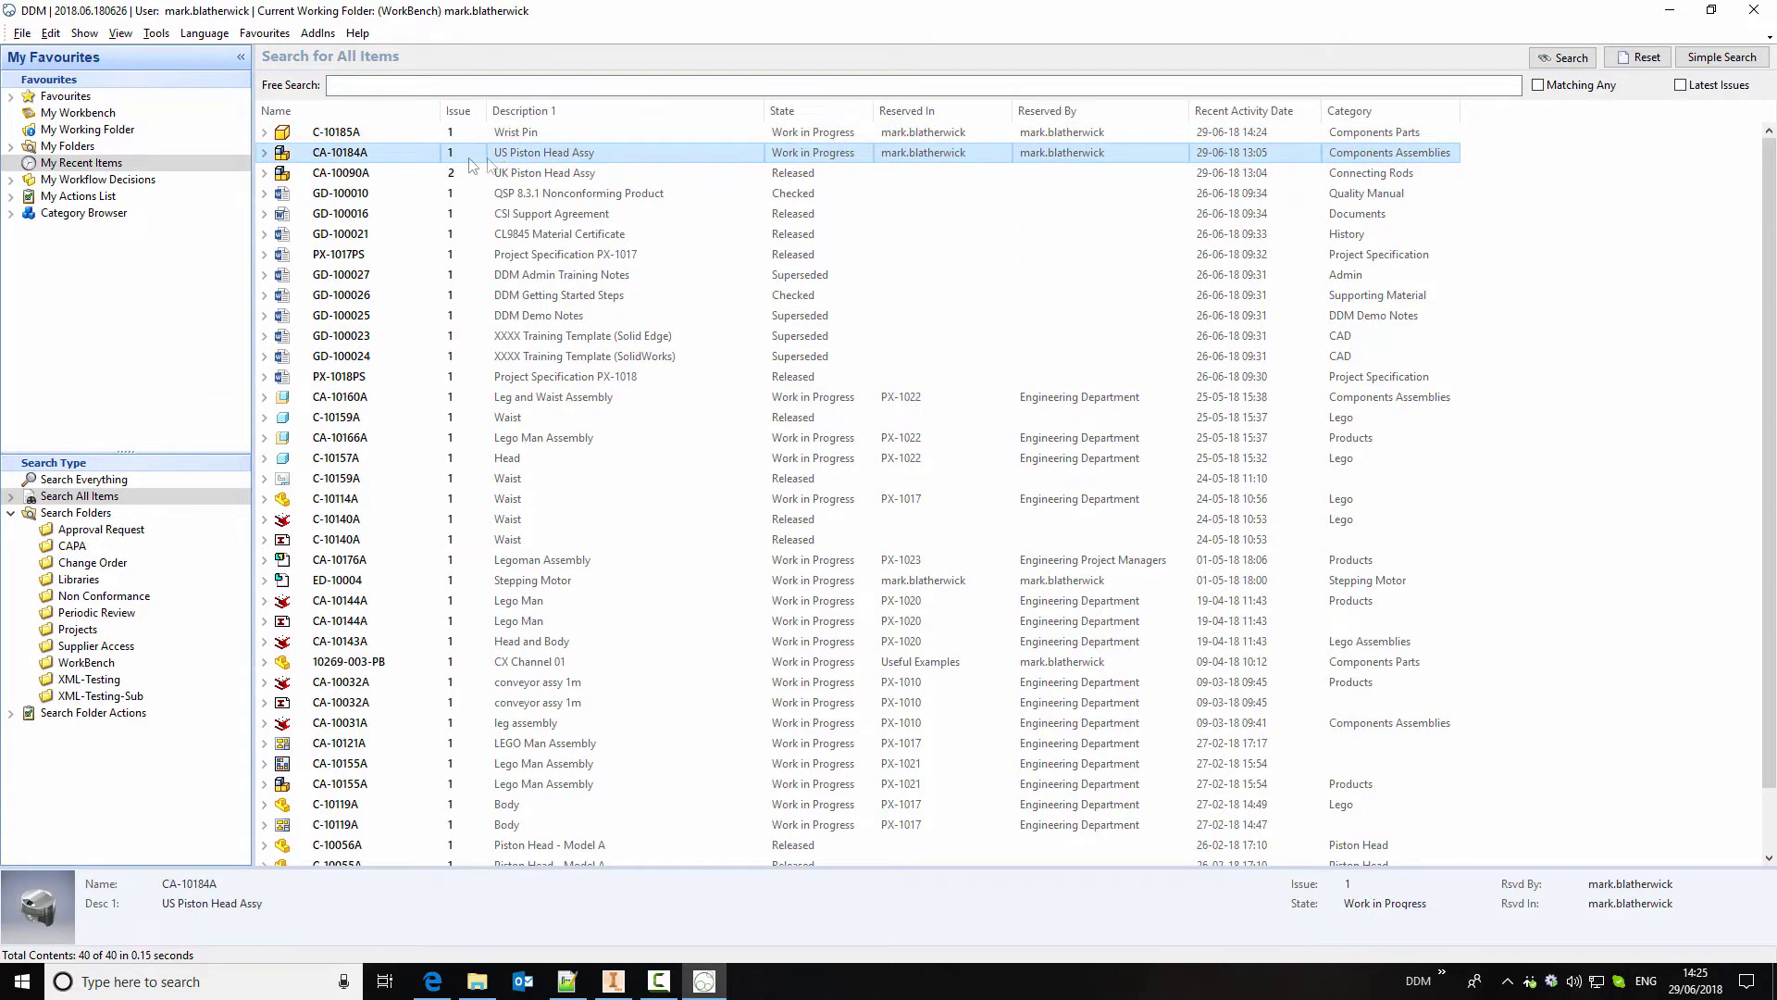
double_click(417, 156)
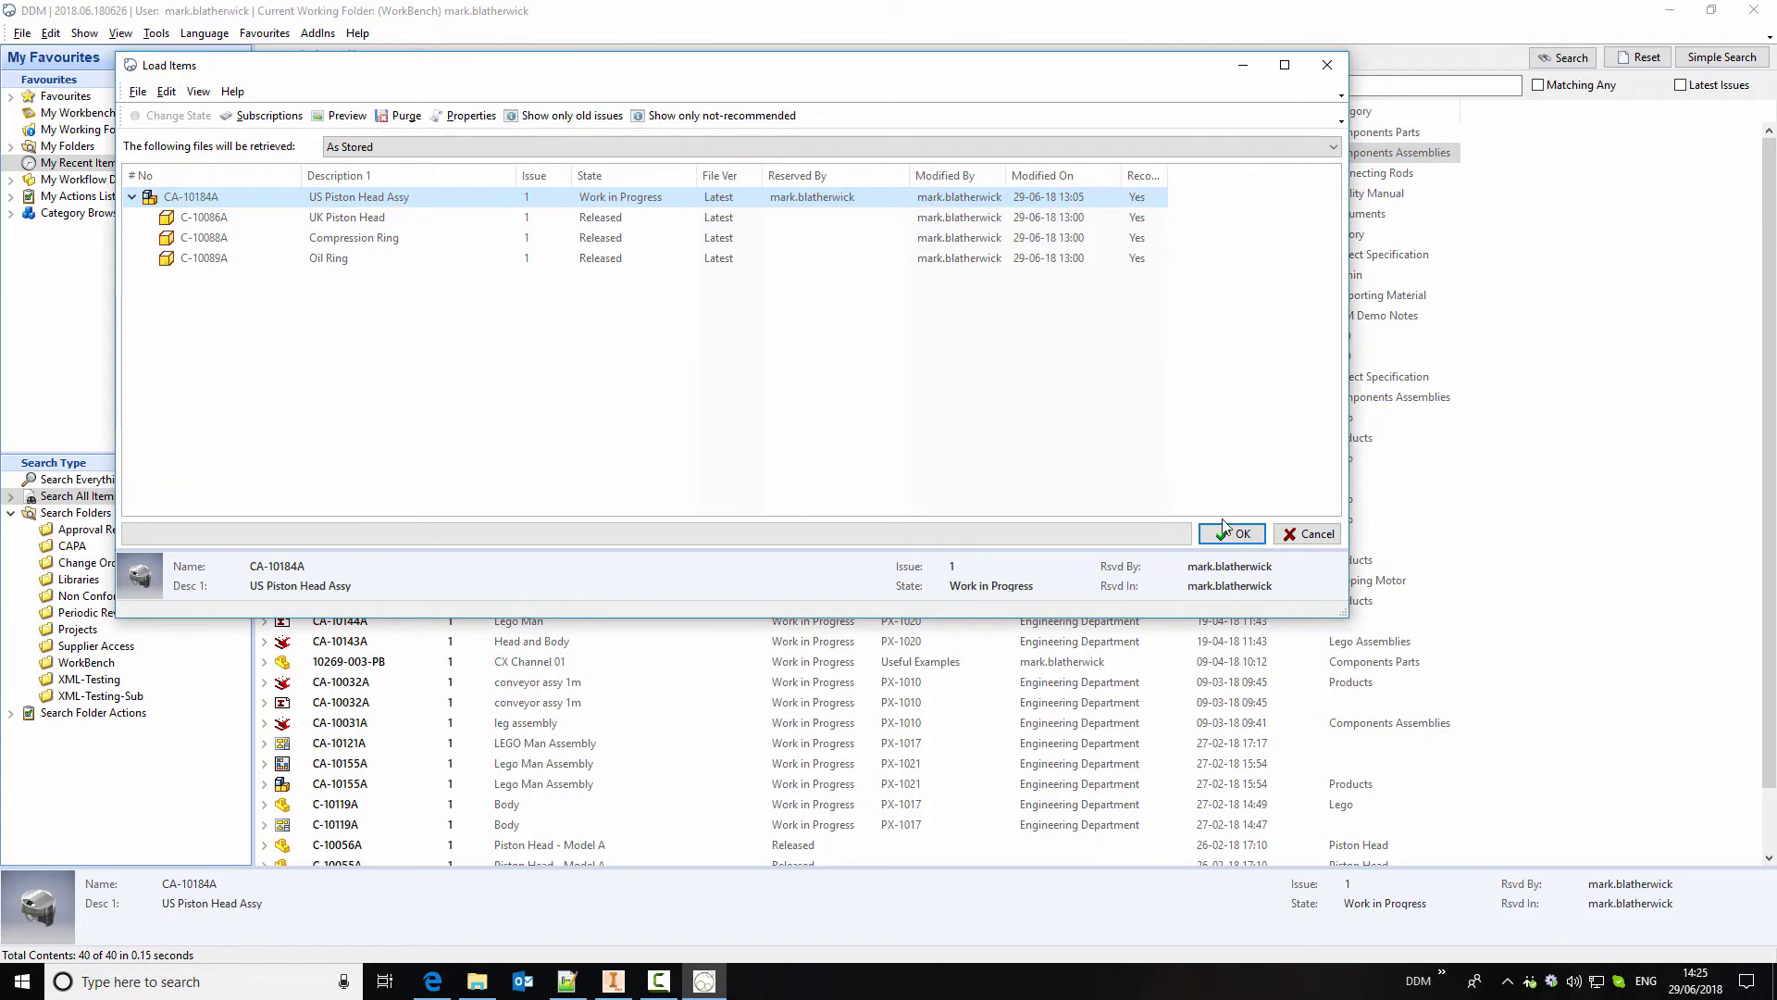
click(1229, 535)
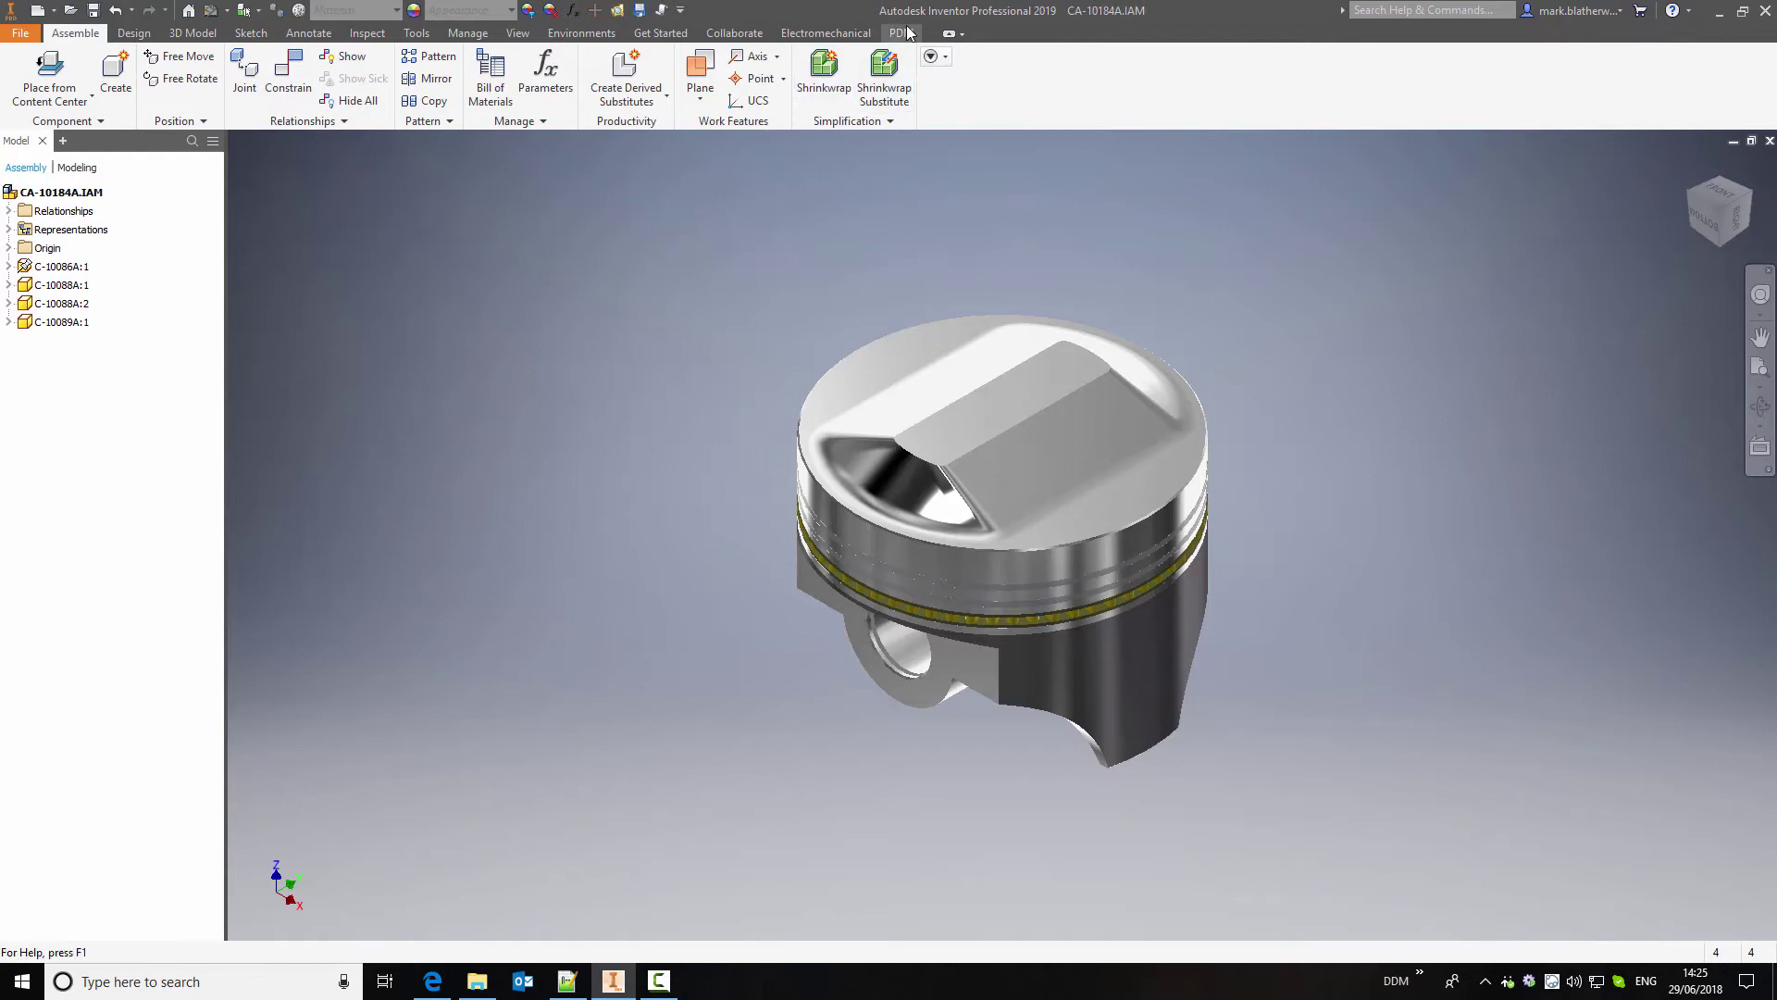
Load the C-10185A Wrist Pin into the assembly as a sub-part
click(901, 32)
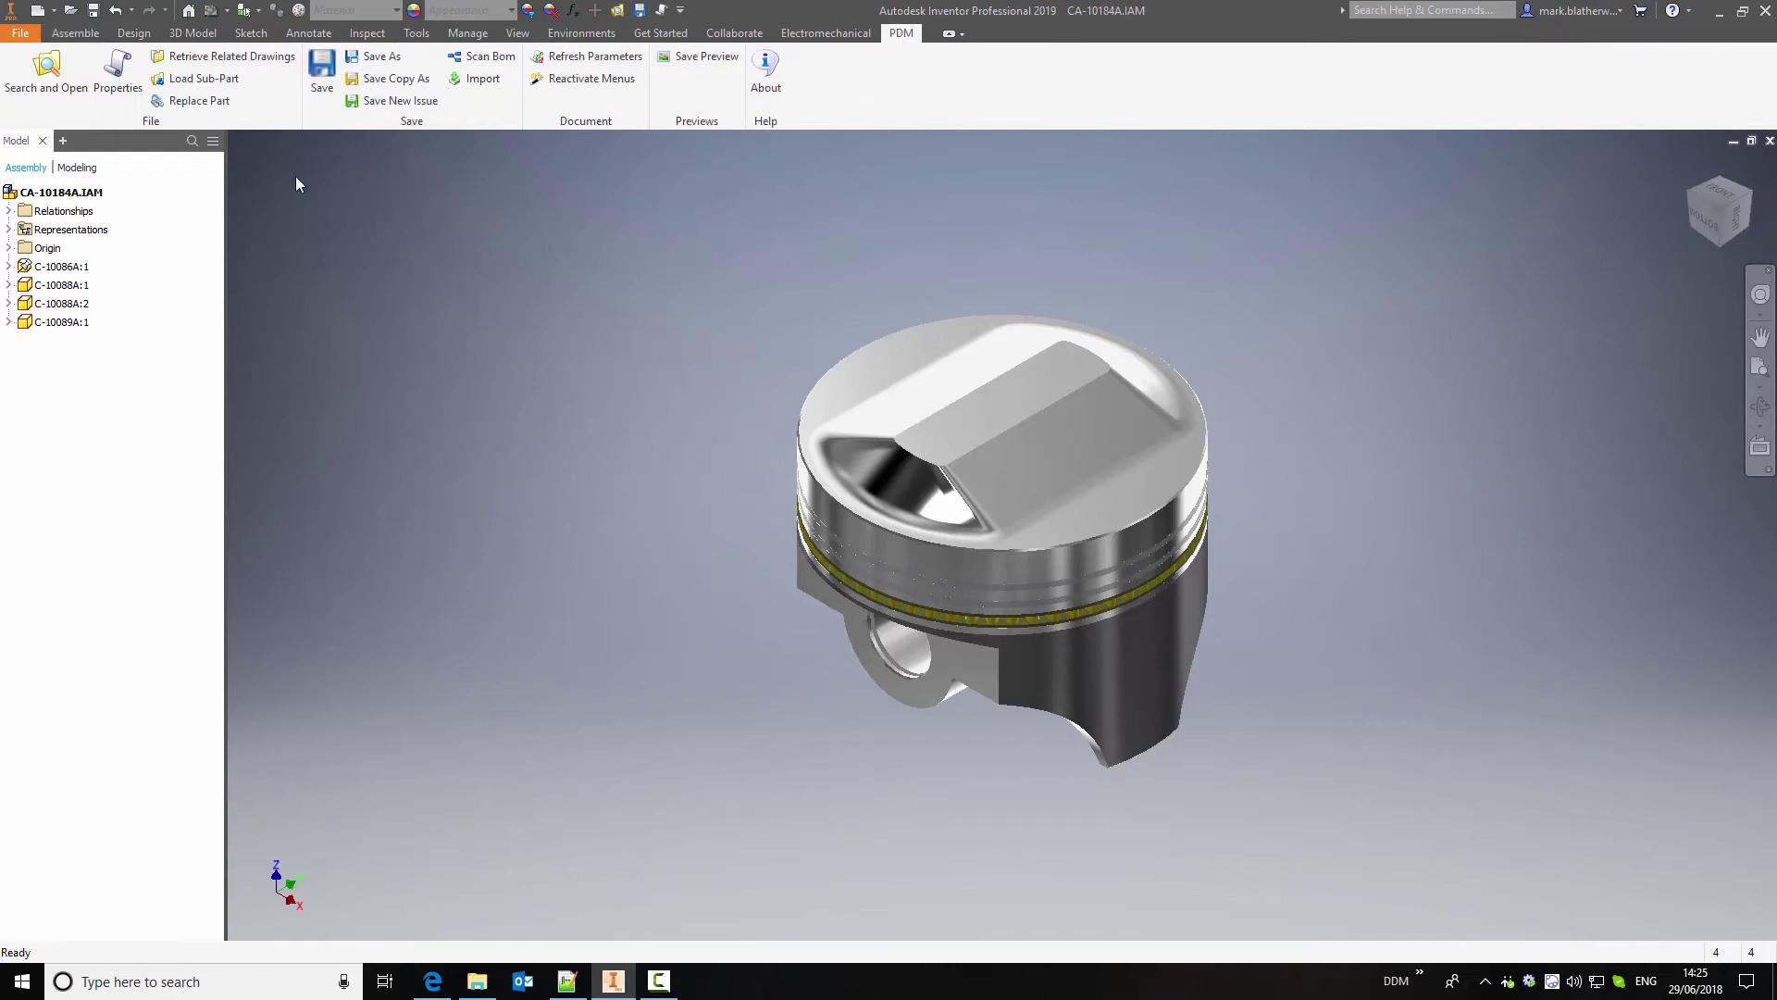
click(199, 79)
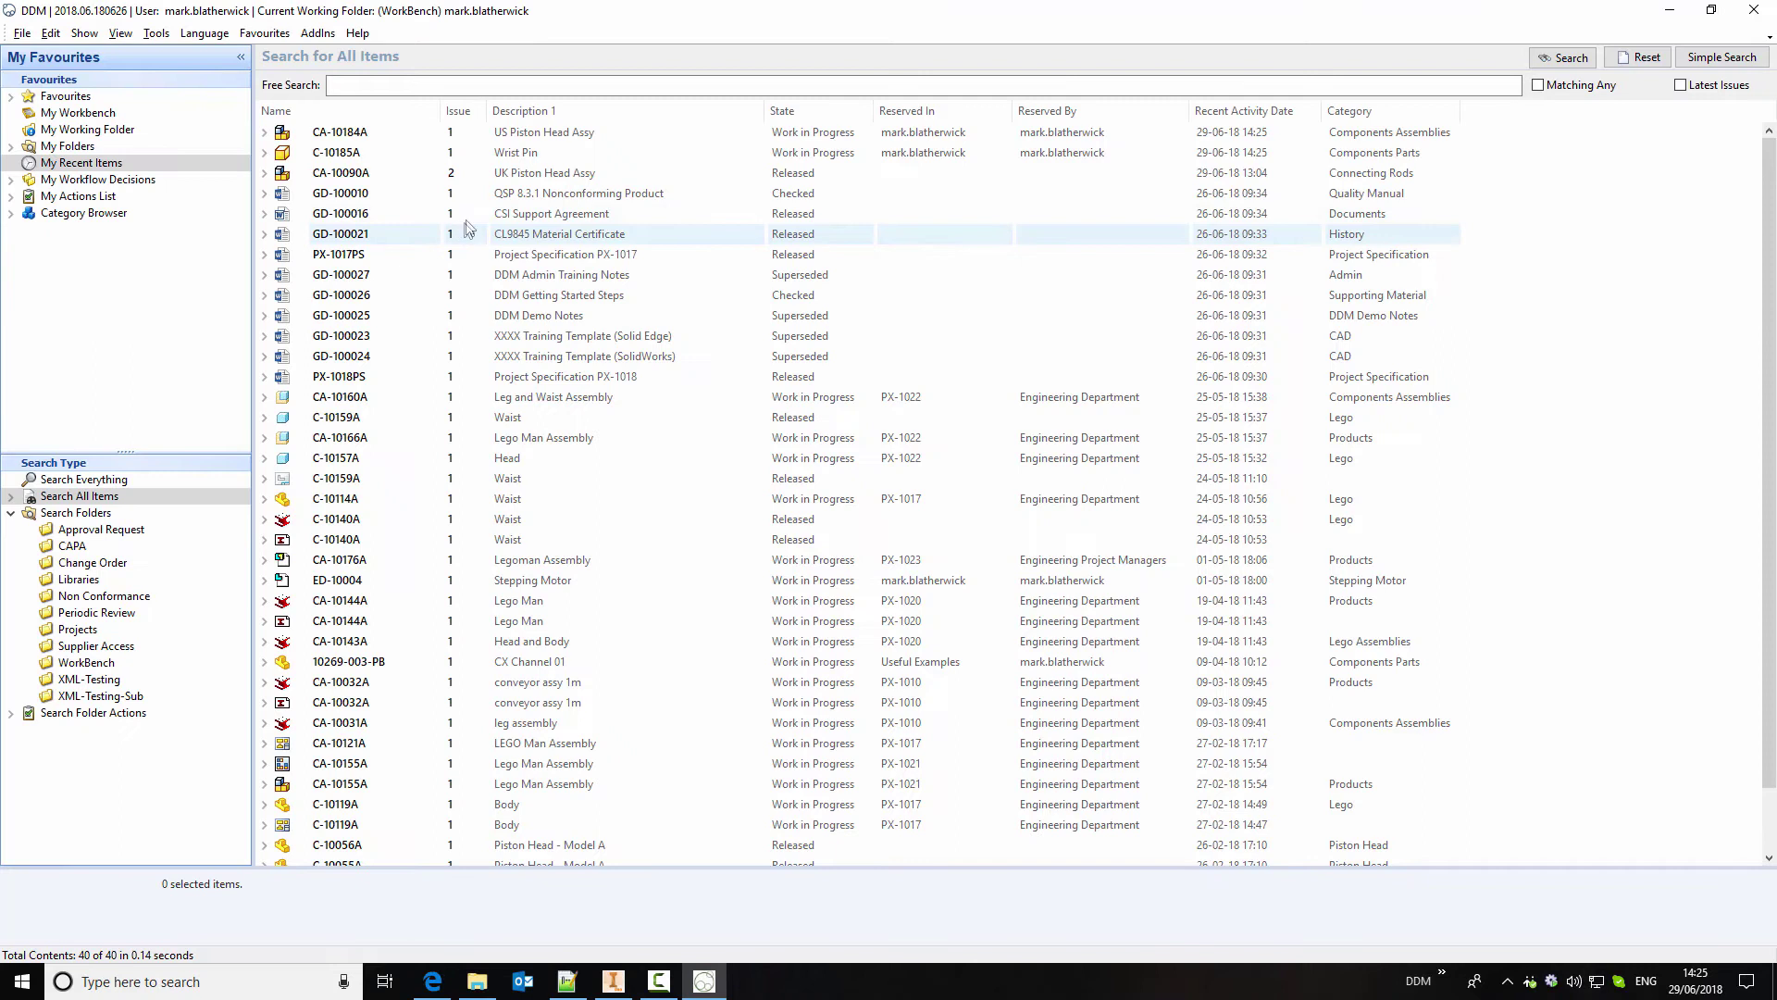
click(476, 152)
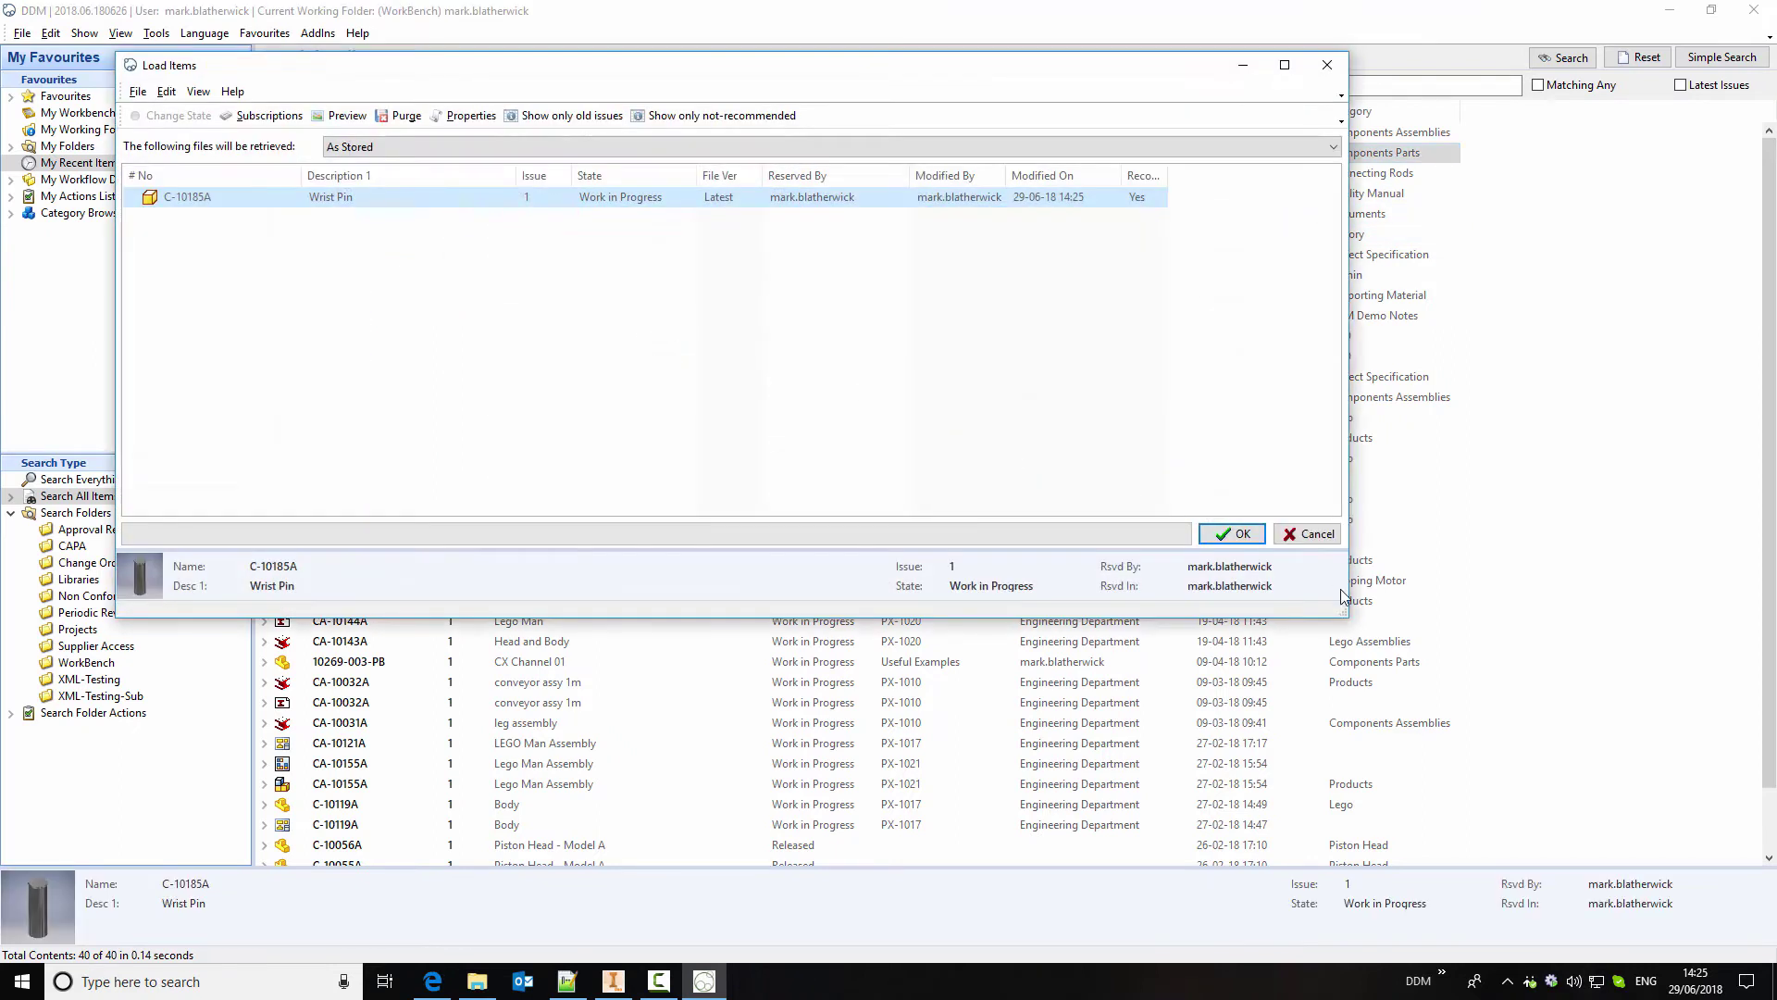
click(1218, 534)
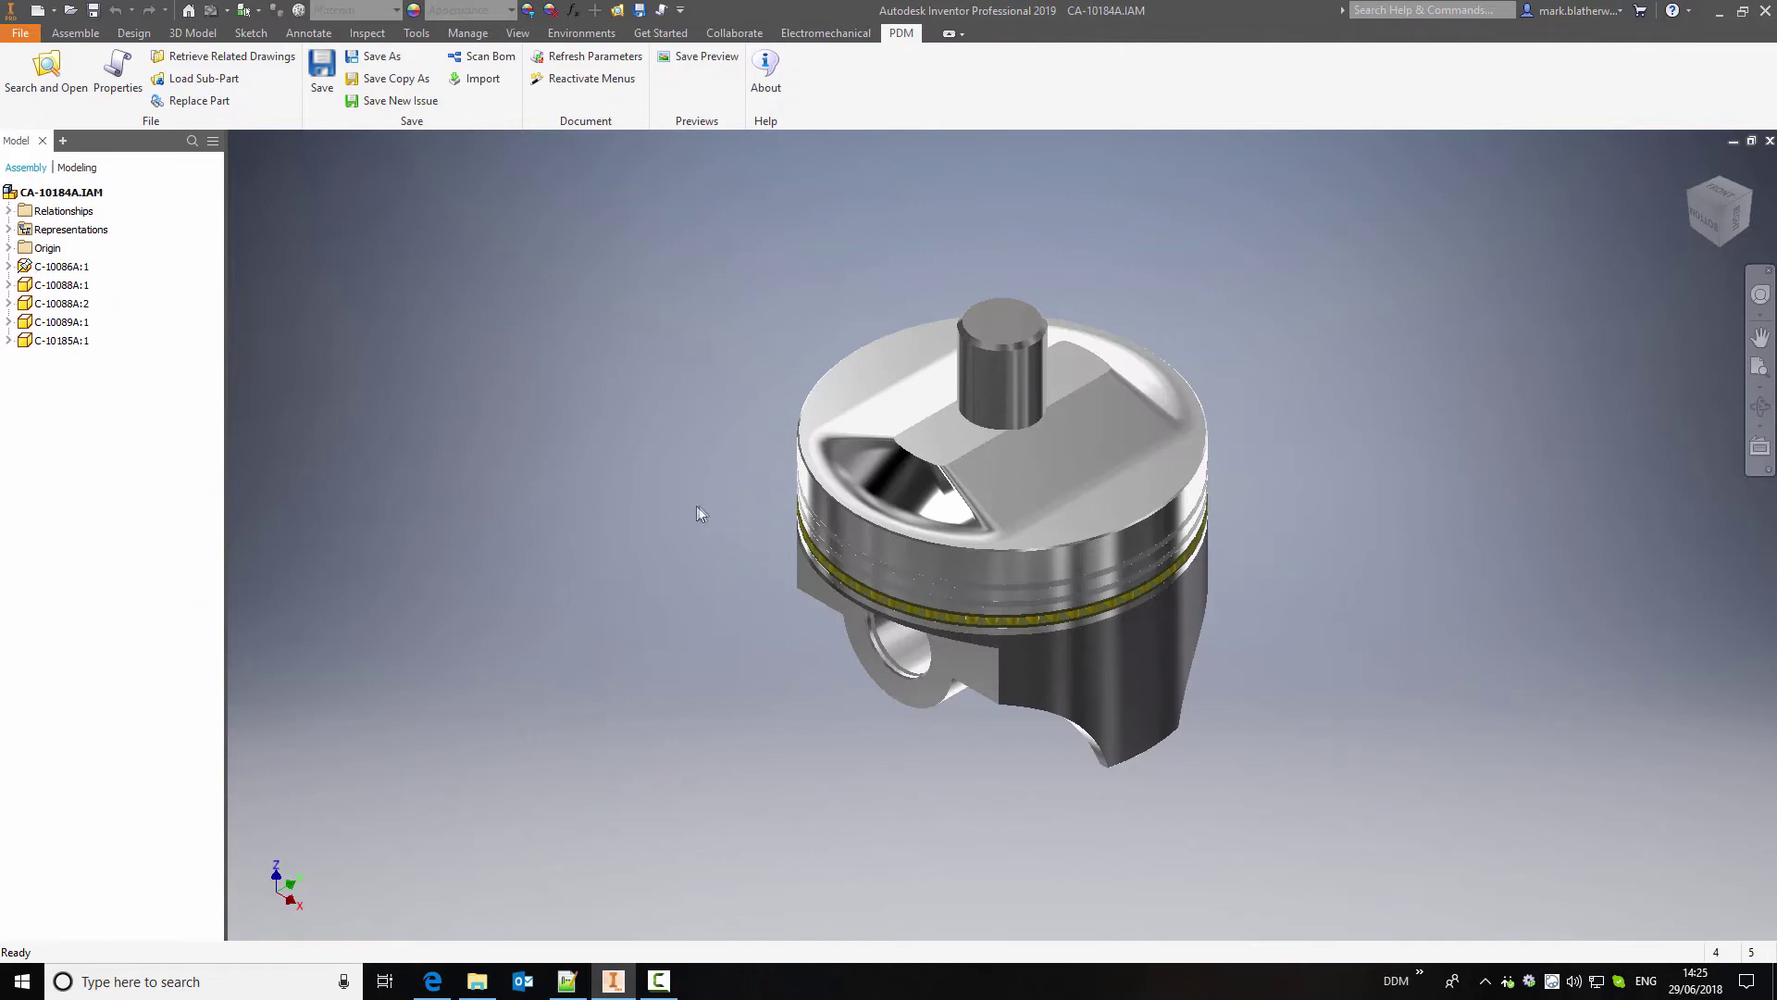
Insert-constrain the wrist pin into the piston's pin bore, check it from the side, and return home
click(75, 32)
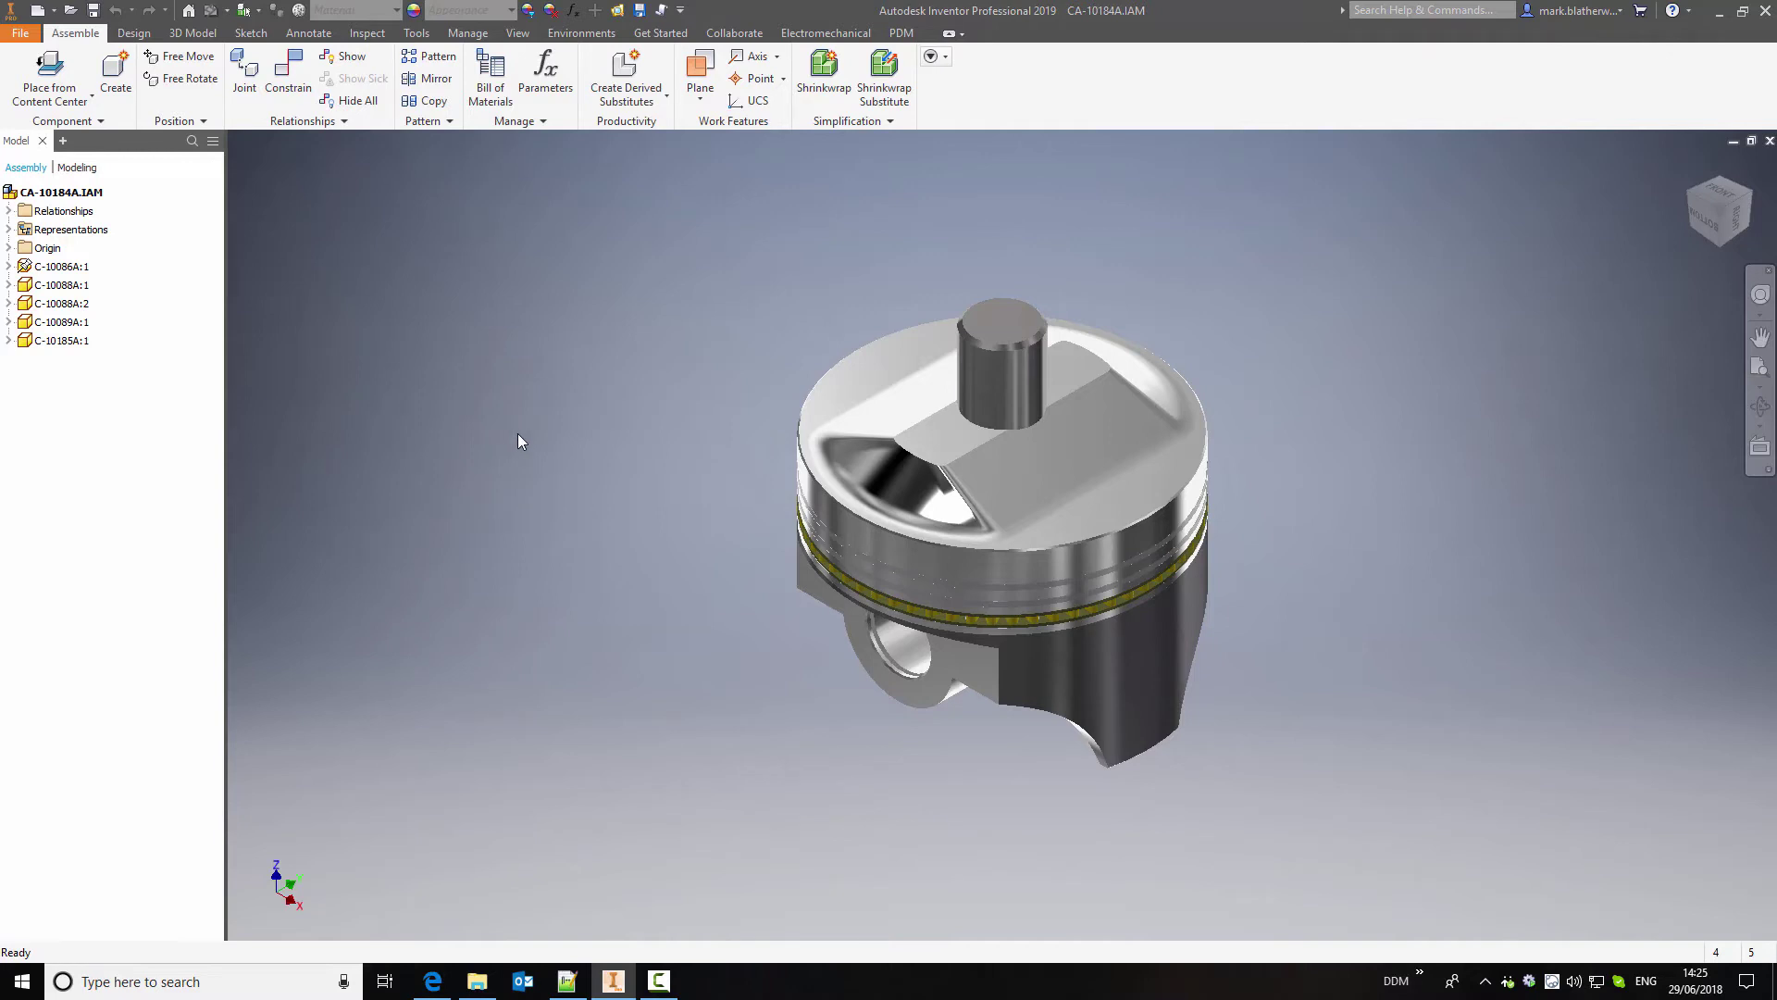
key(c)
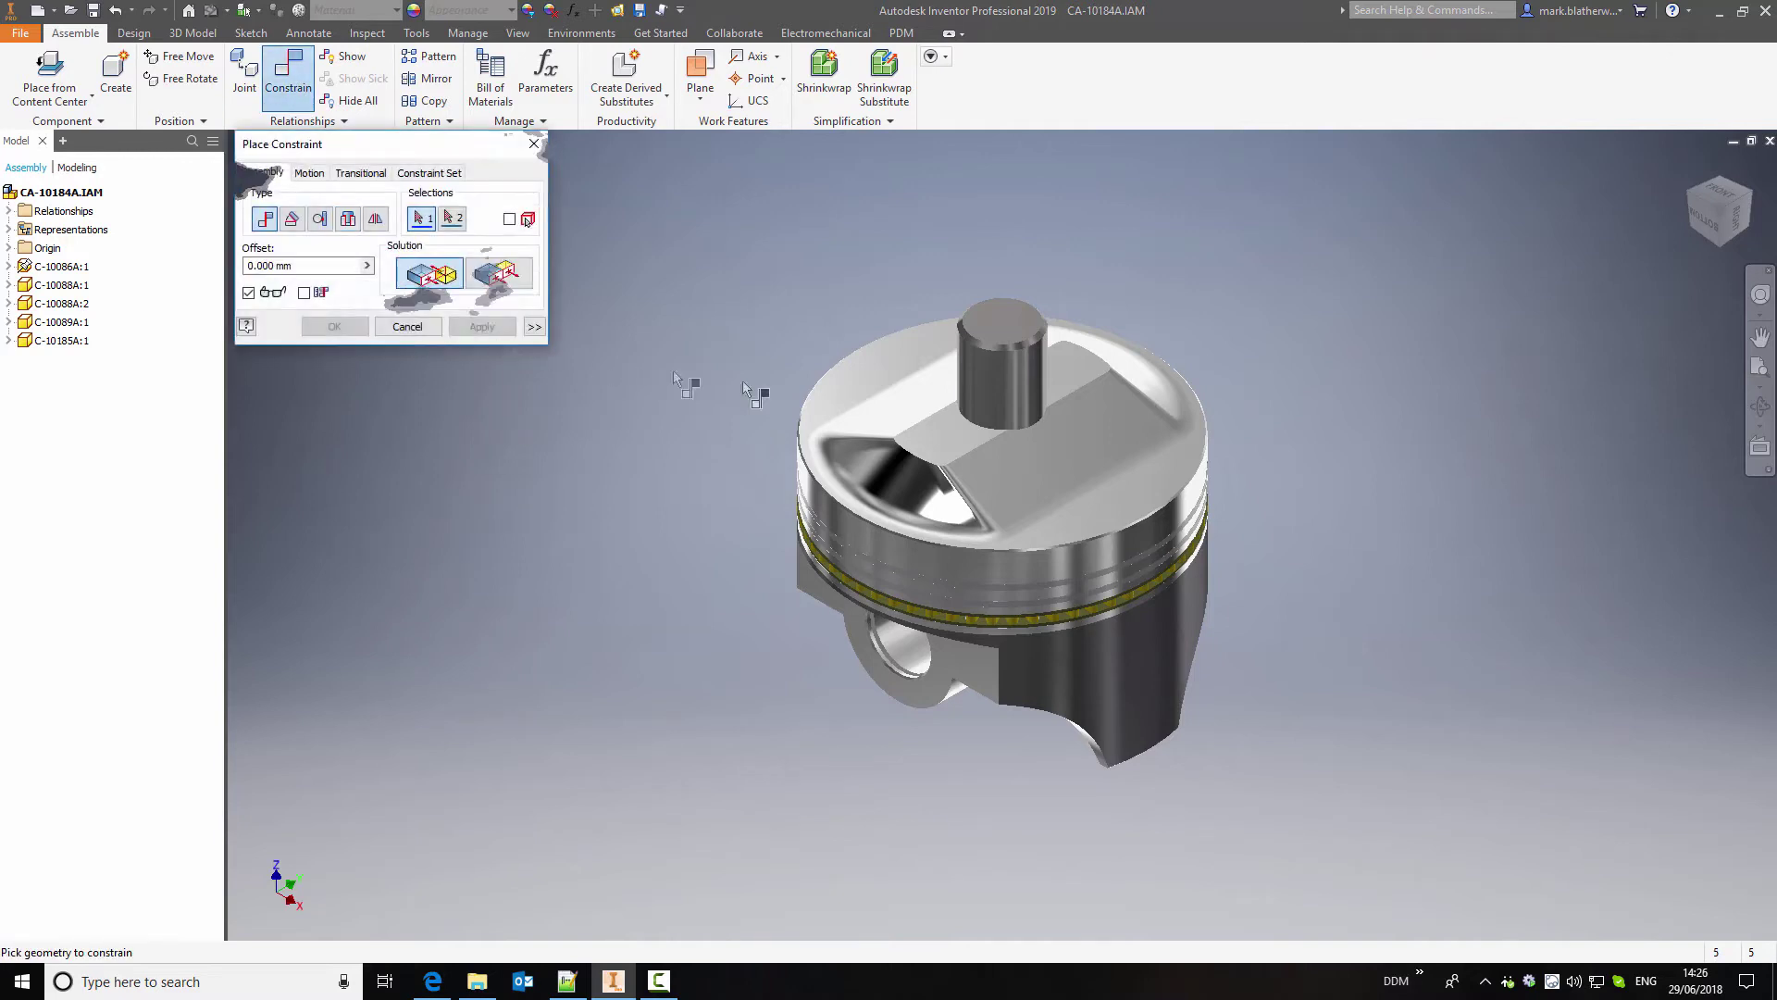
shift+middle_drag(669, 636, 583, 602)
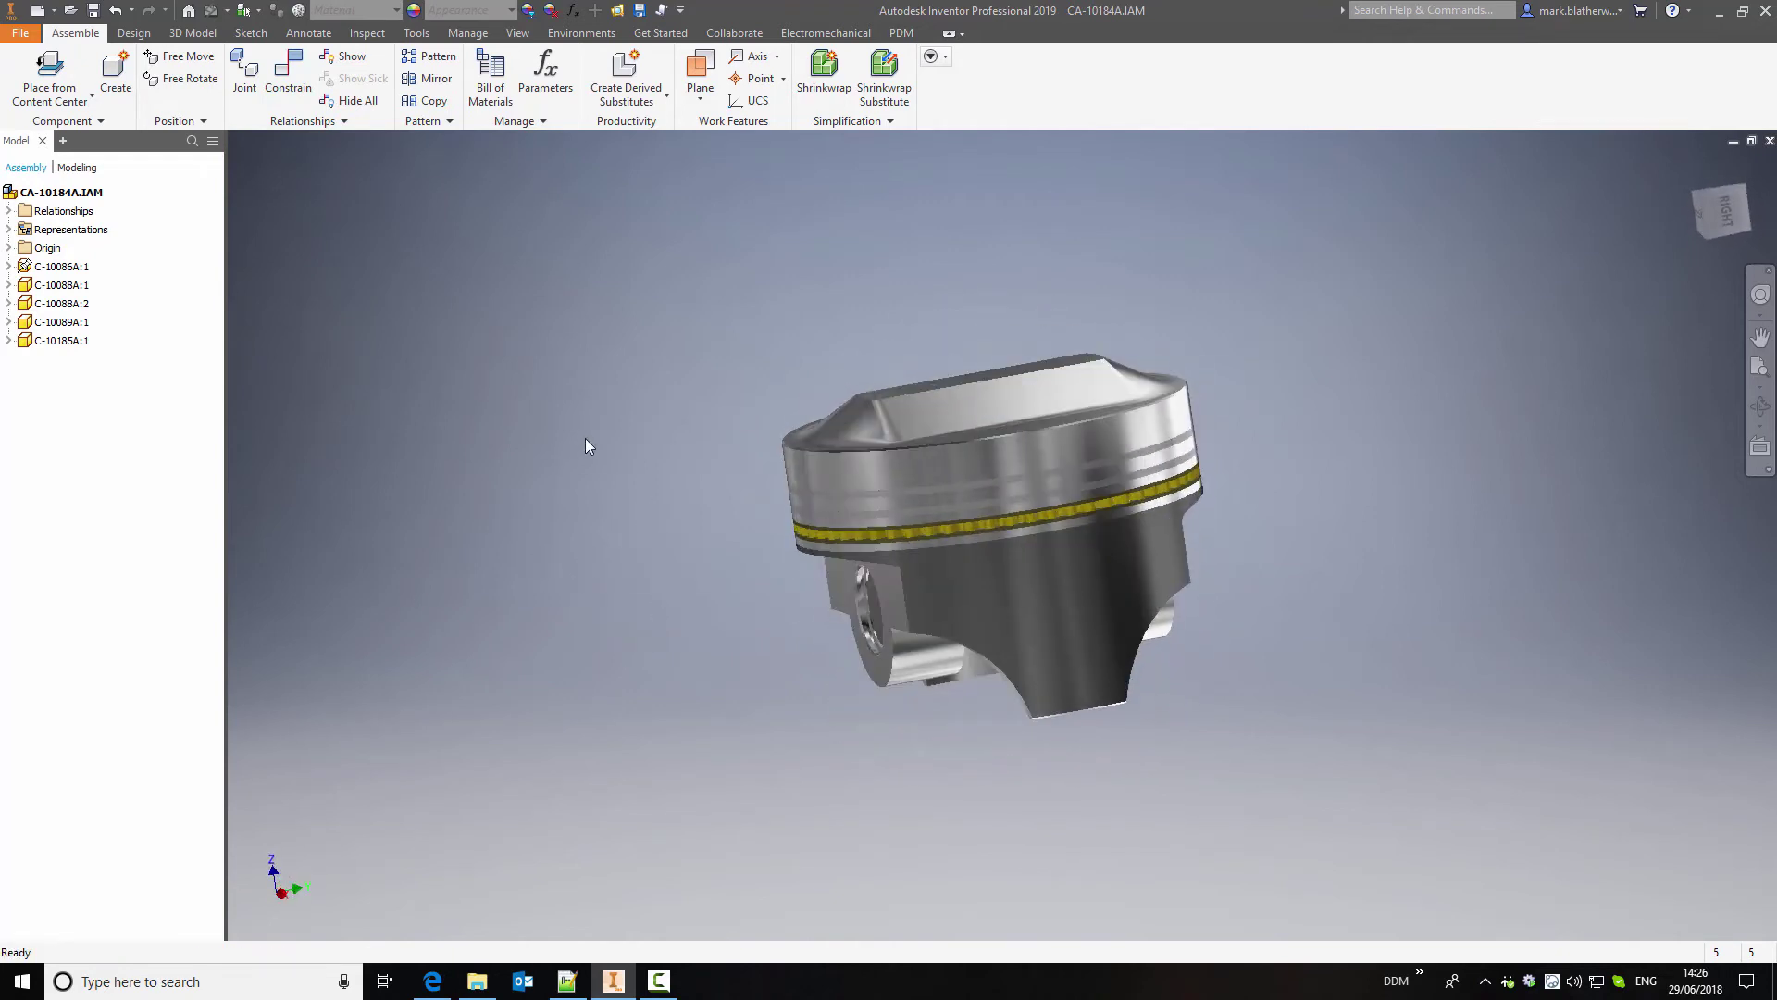
key(F6)
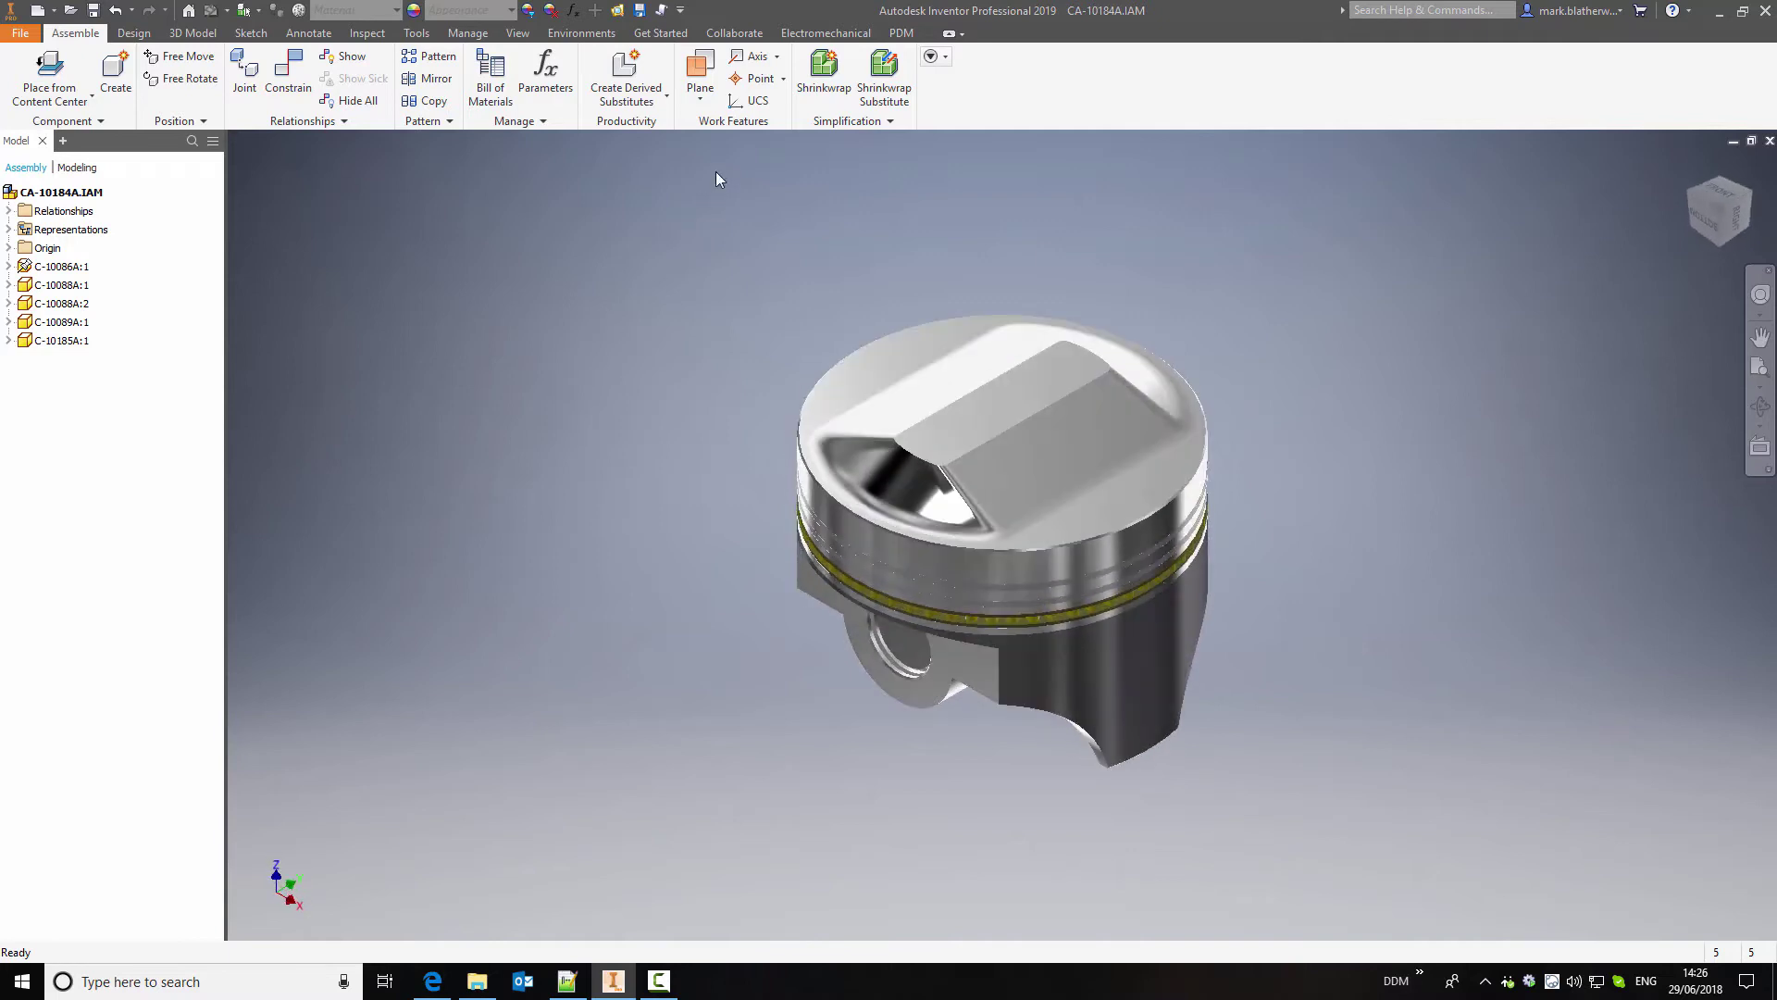
Save the CA-10184A assembly to DDM and choose the DDM template ECN 2019P.idw for a new file
click(901, 34)
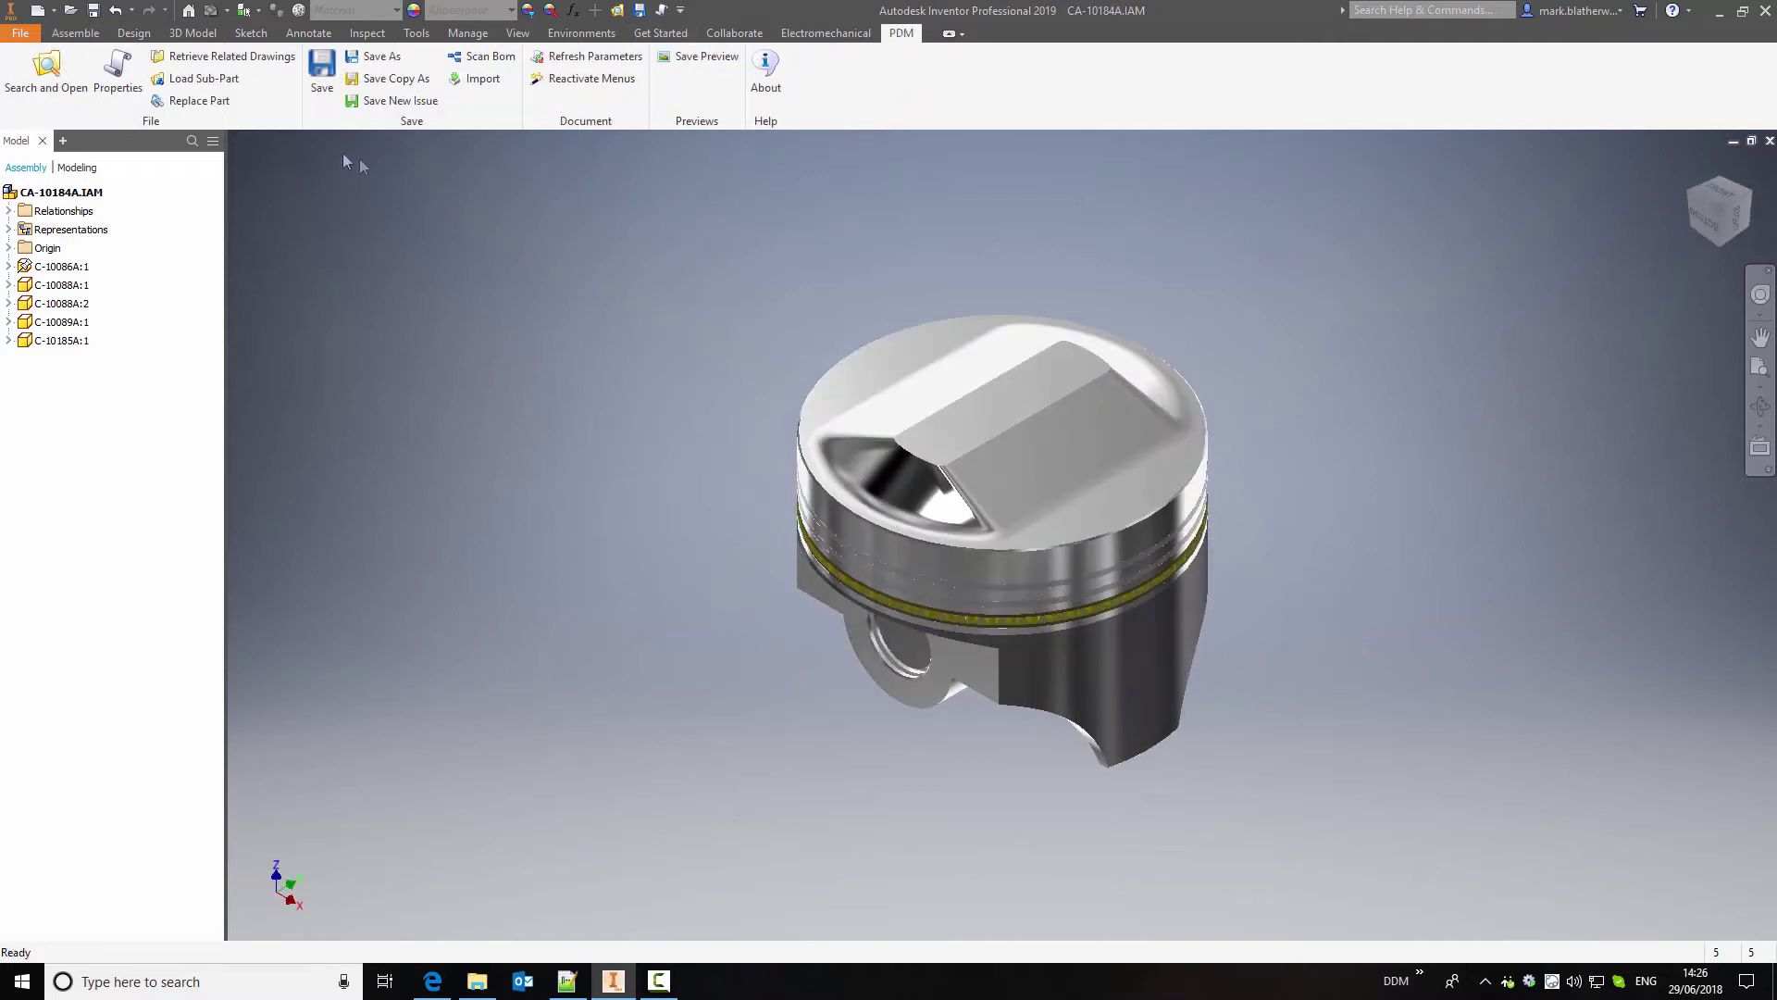
click(319, 72)
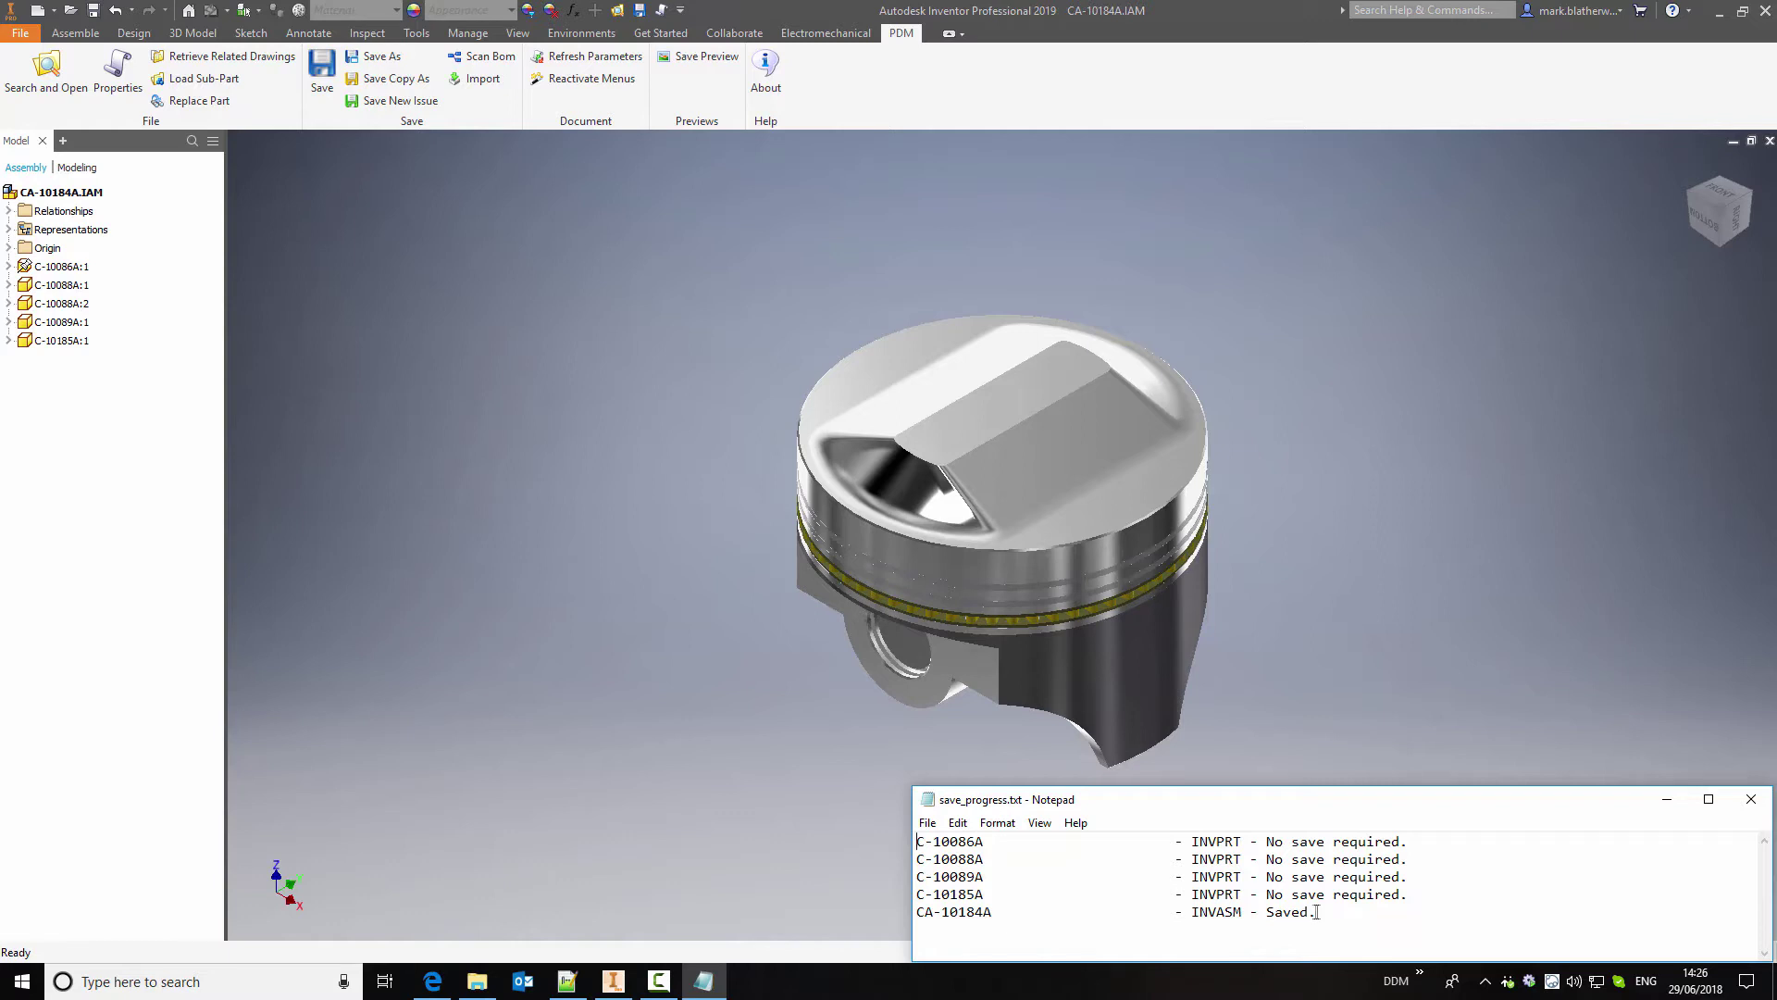
click(1750, 797)
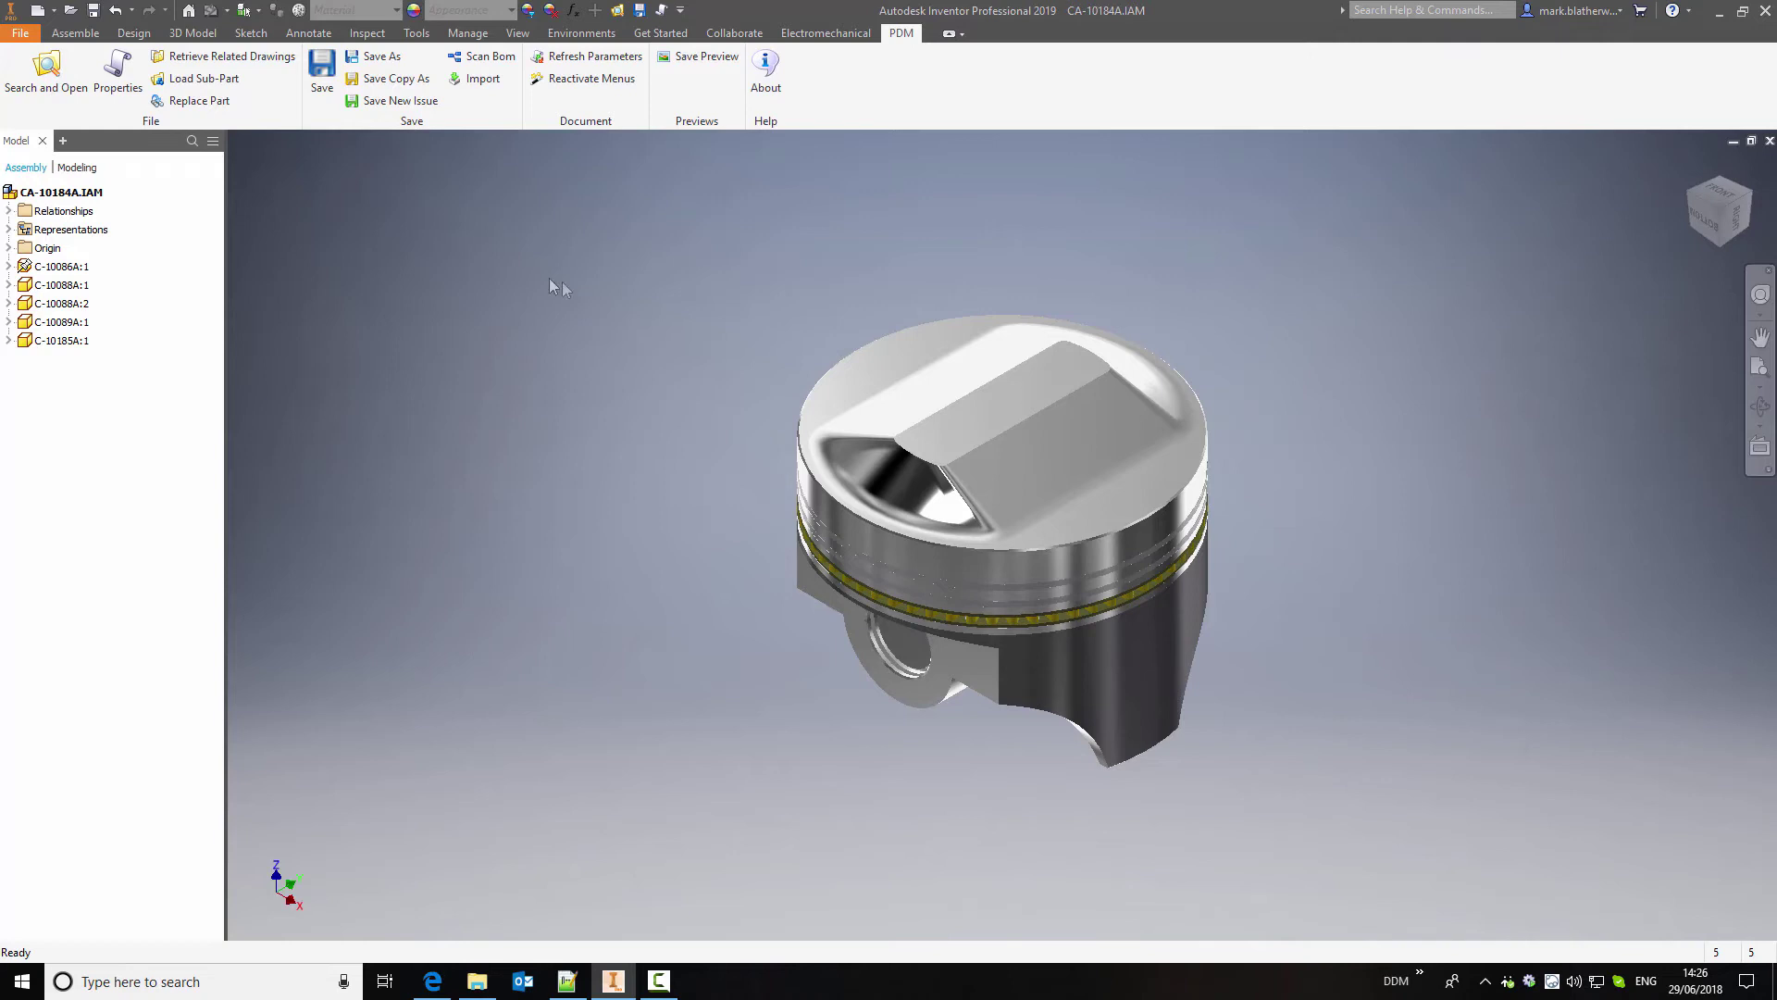
click(38, 10)
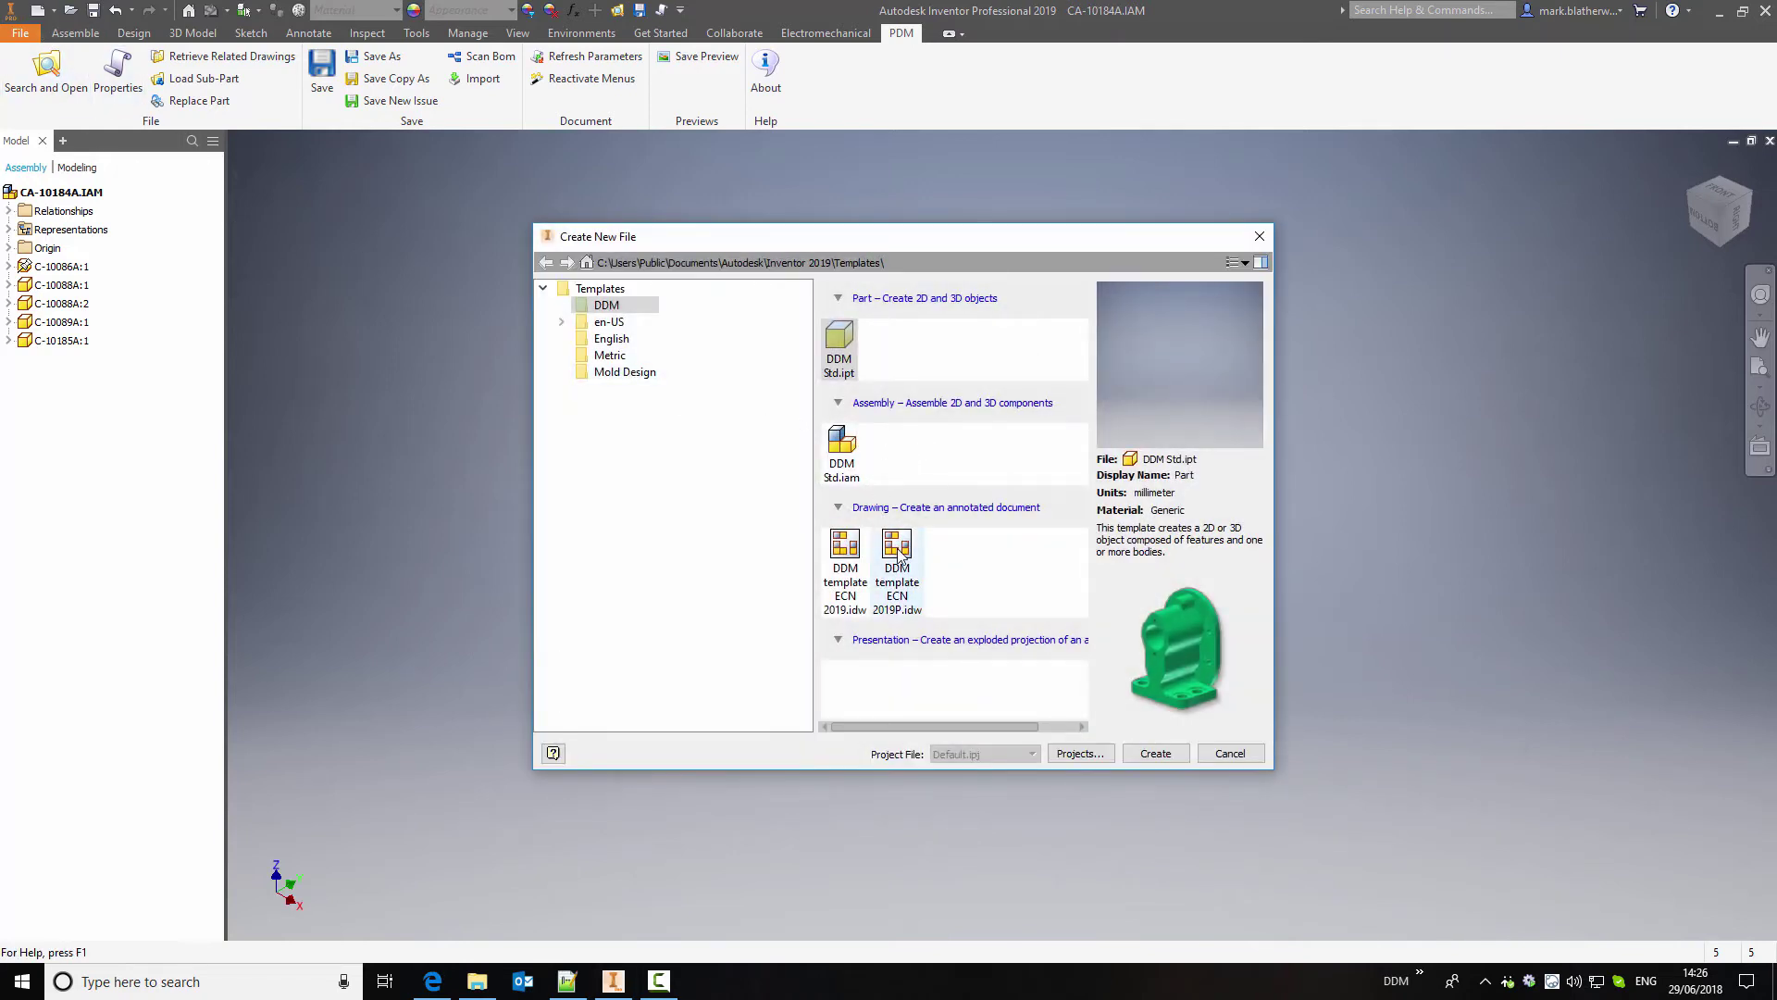
click(900, 555)
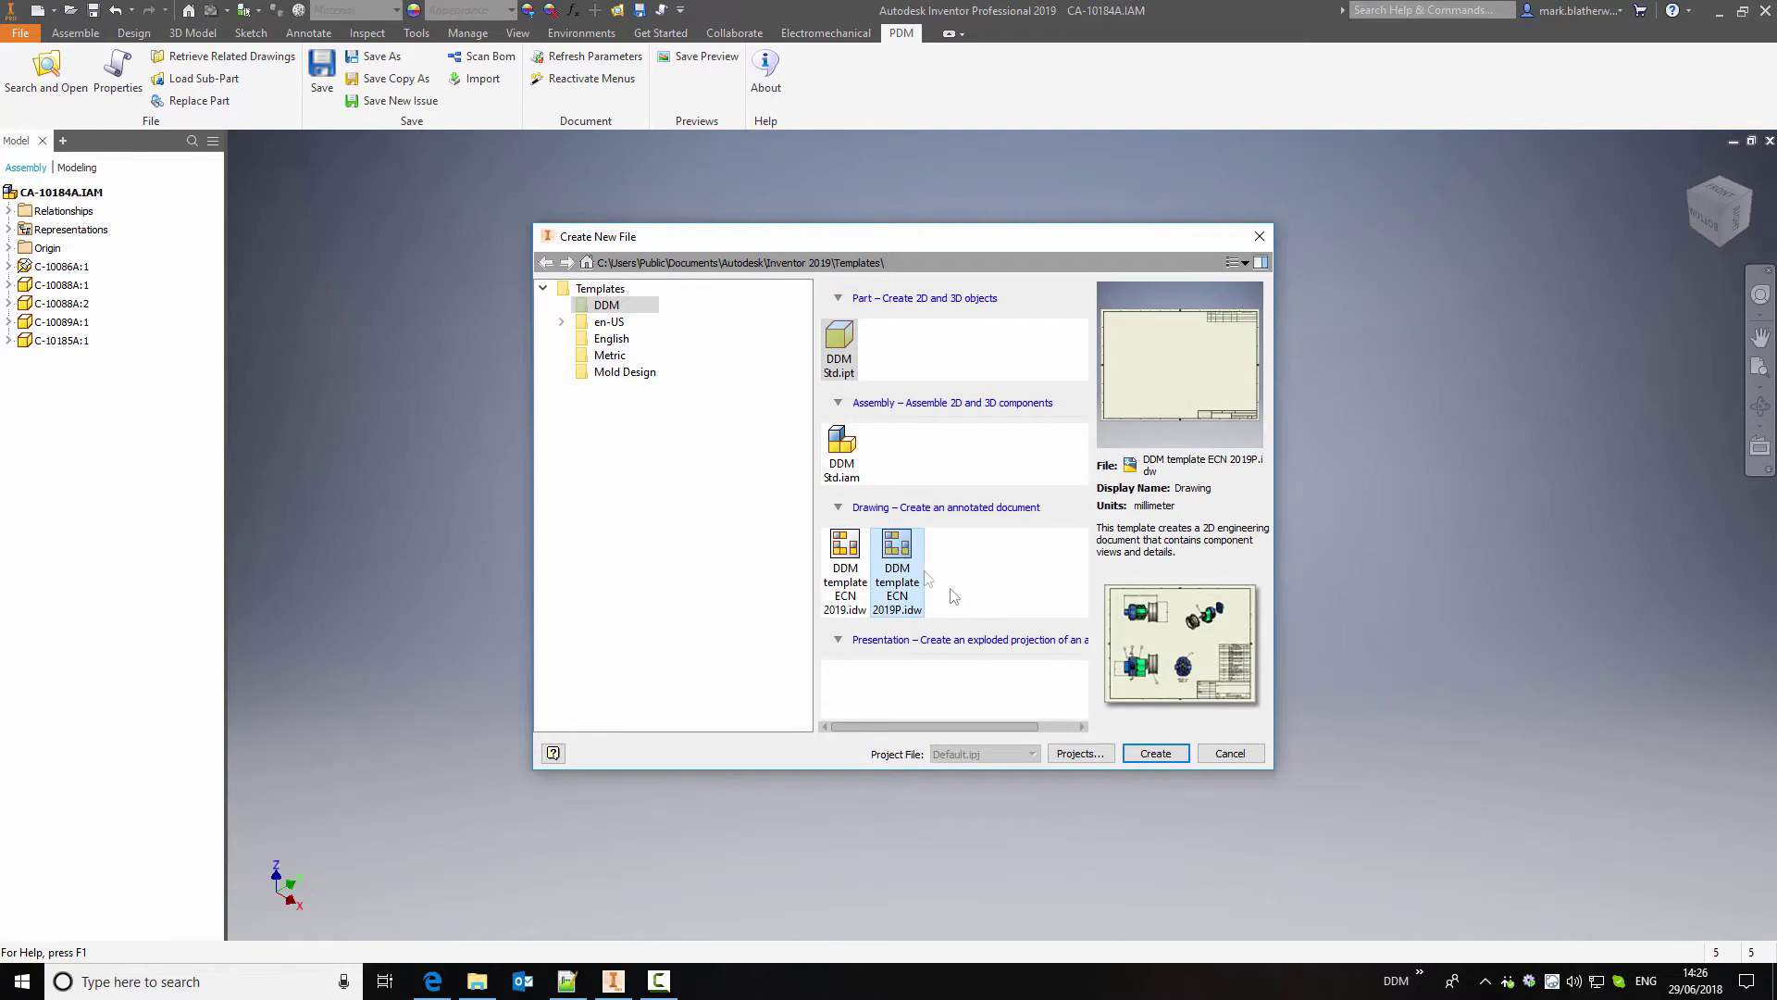
Create the drawing from the template and place a base view of CA-10184A on the sheet
click(1155, 753)
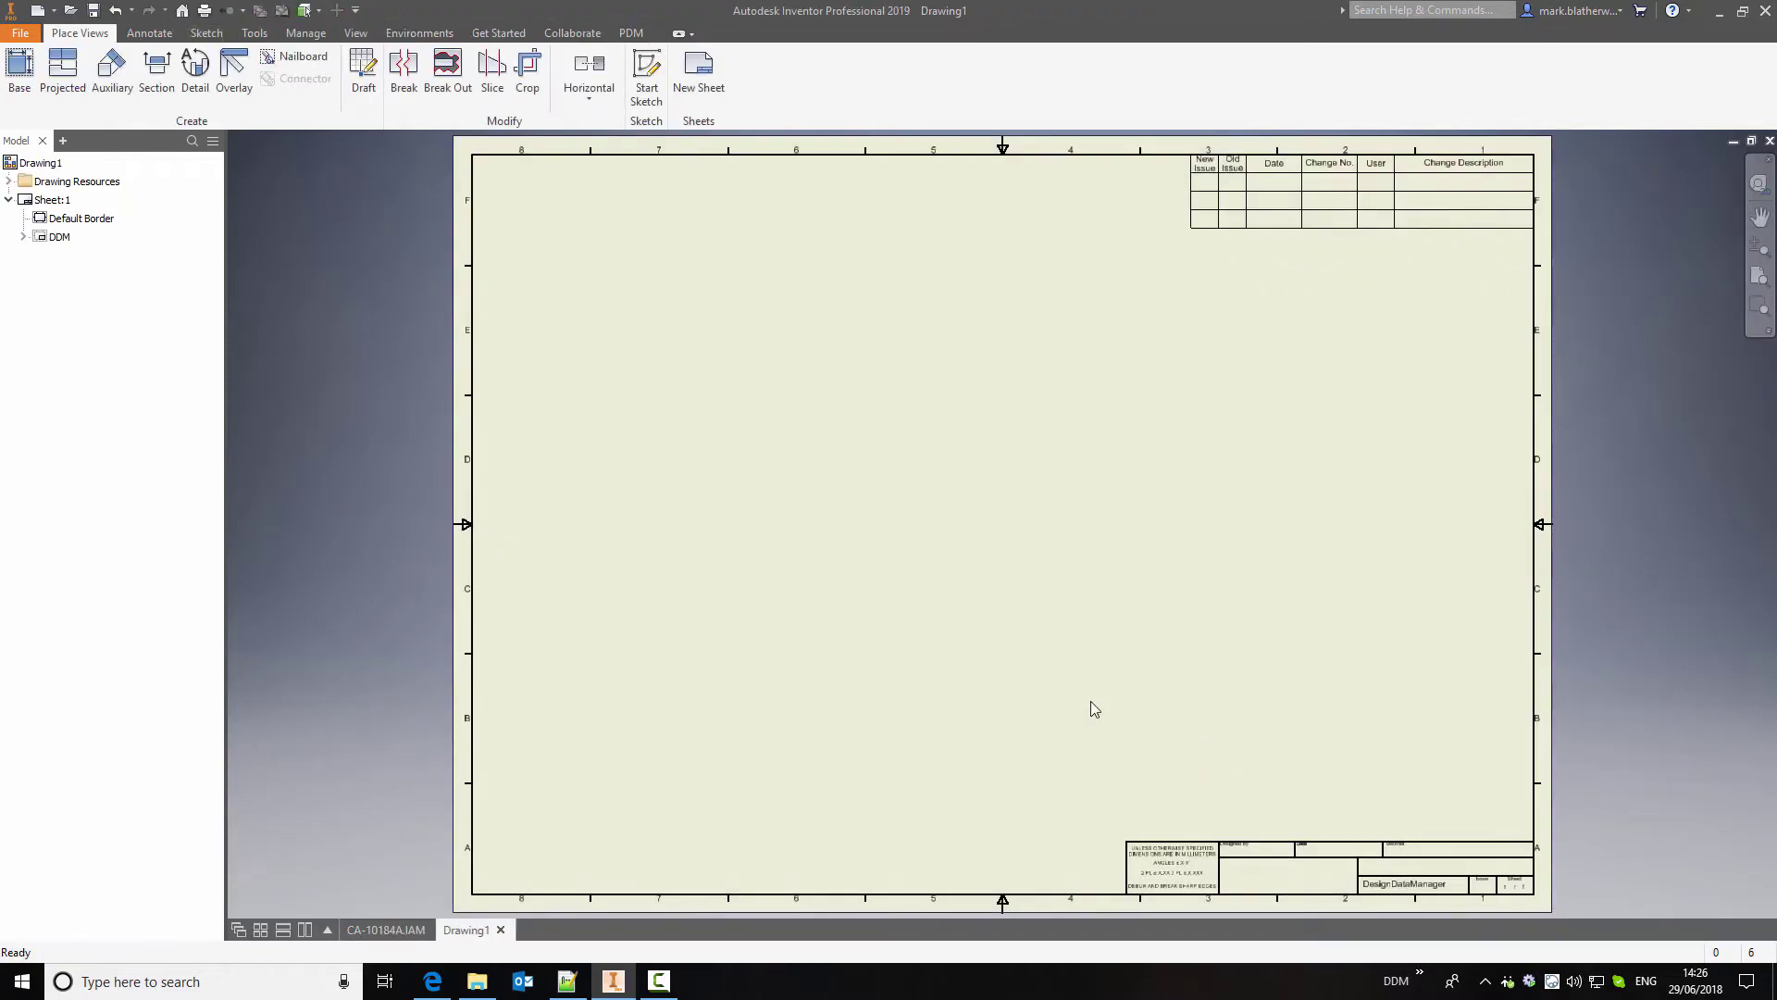
click(20, 70)
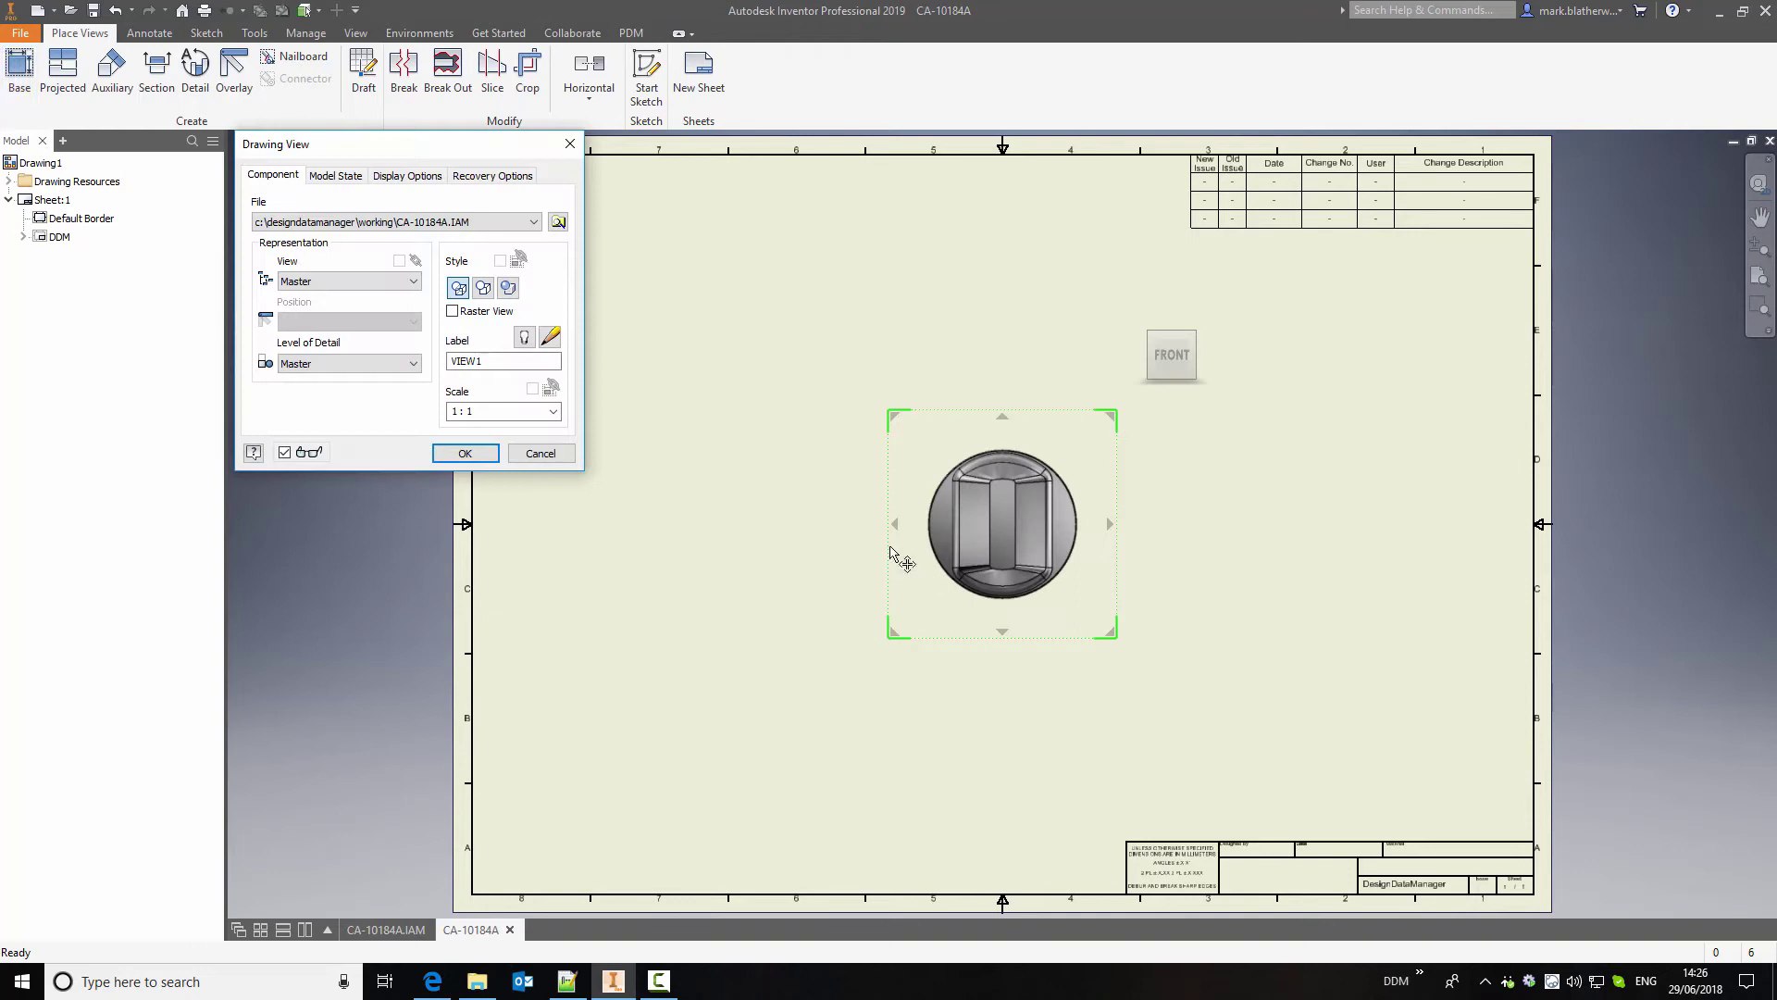
click(464, 453)
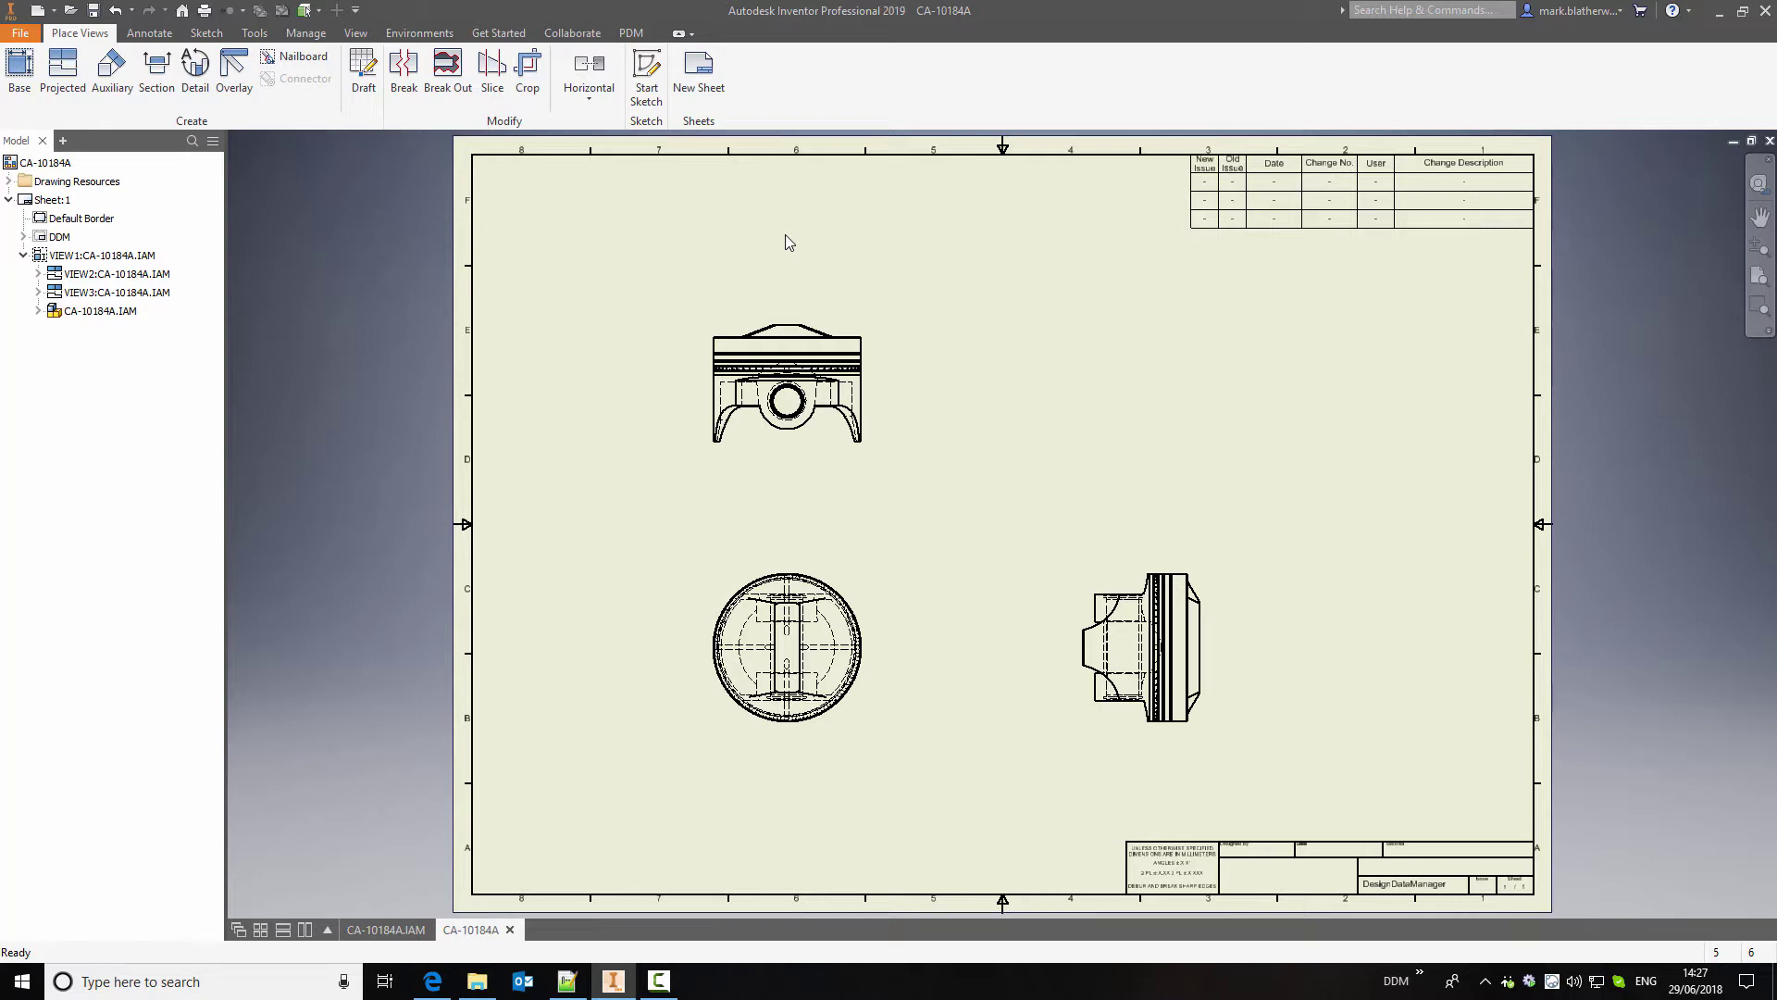
Save the drawing to DDM as CA-10184A.IDW, confirming its drawing properties
click(633, 33)
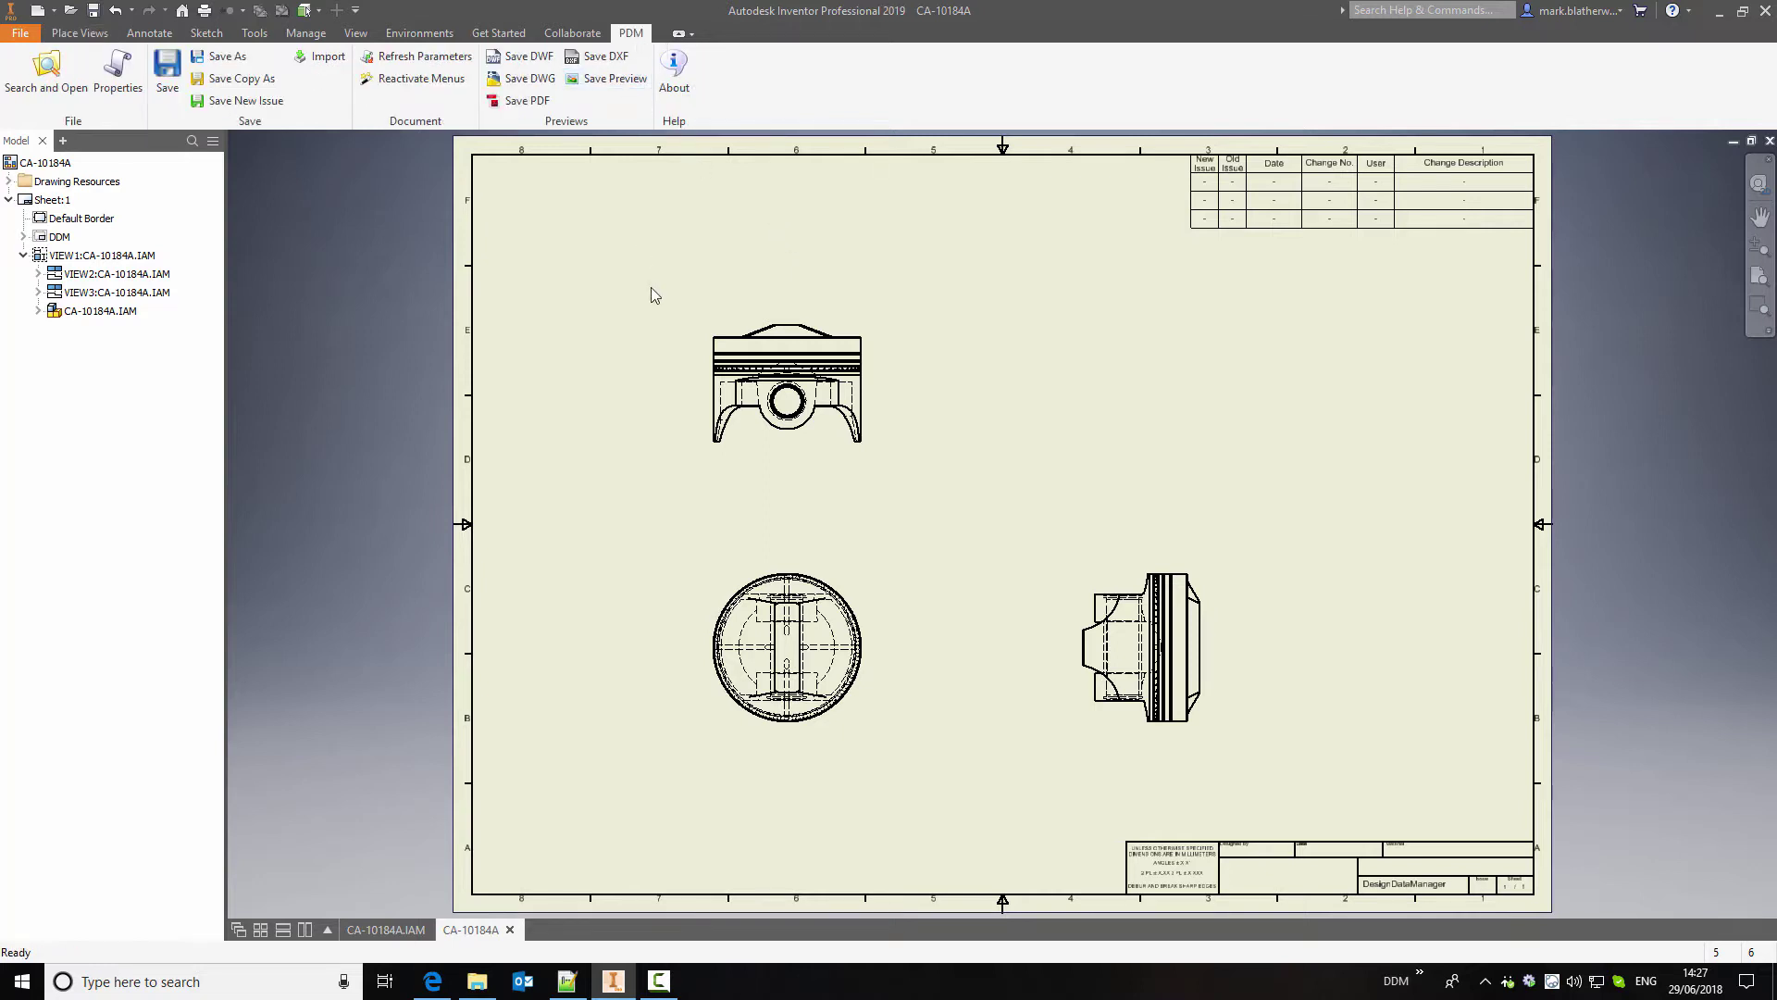
click(168, 72)
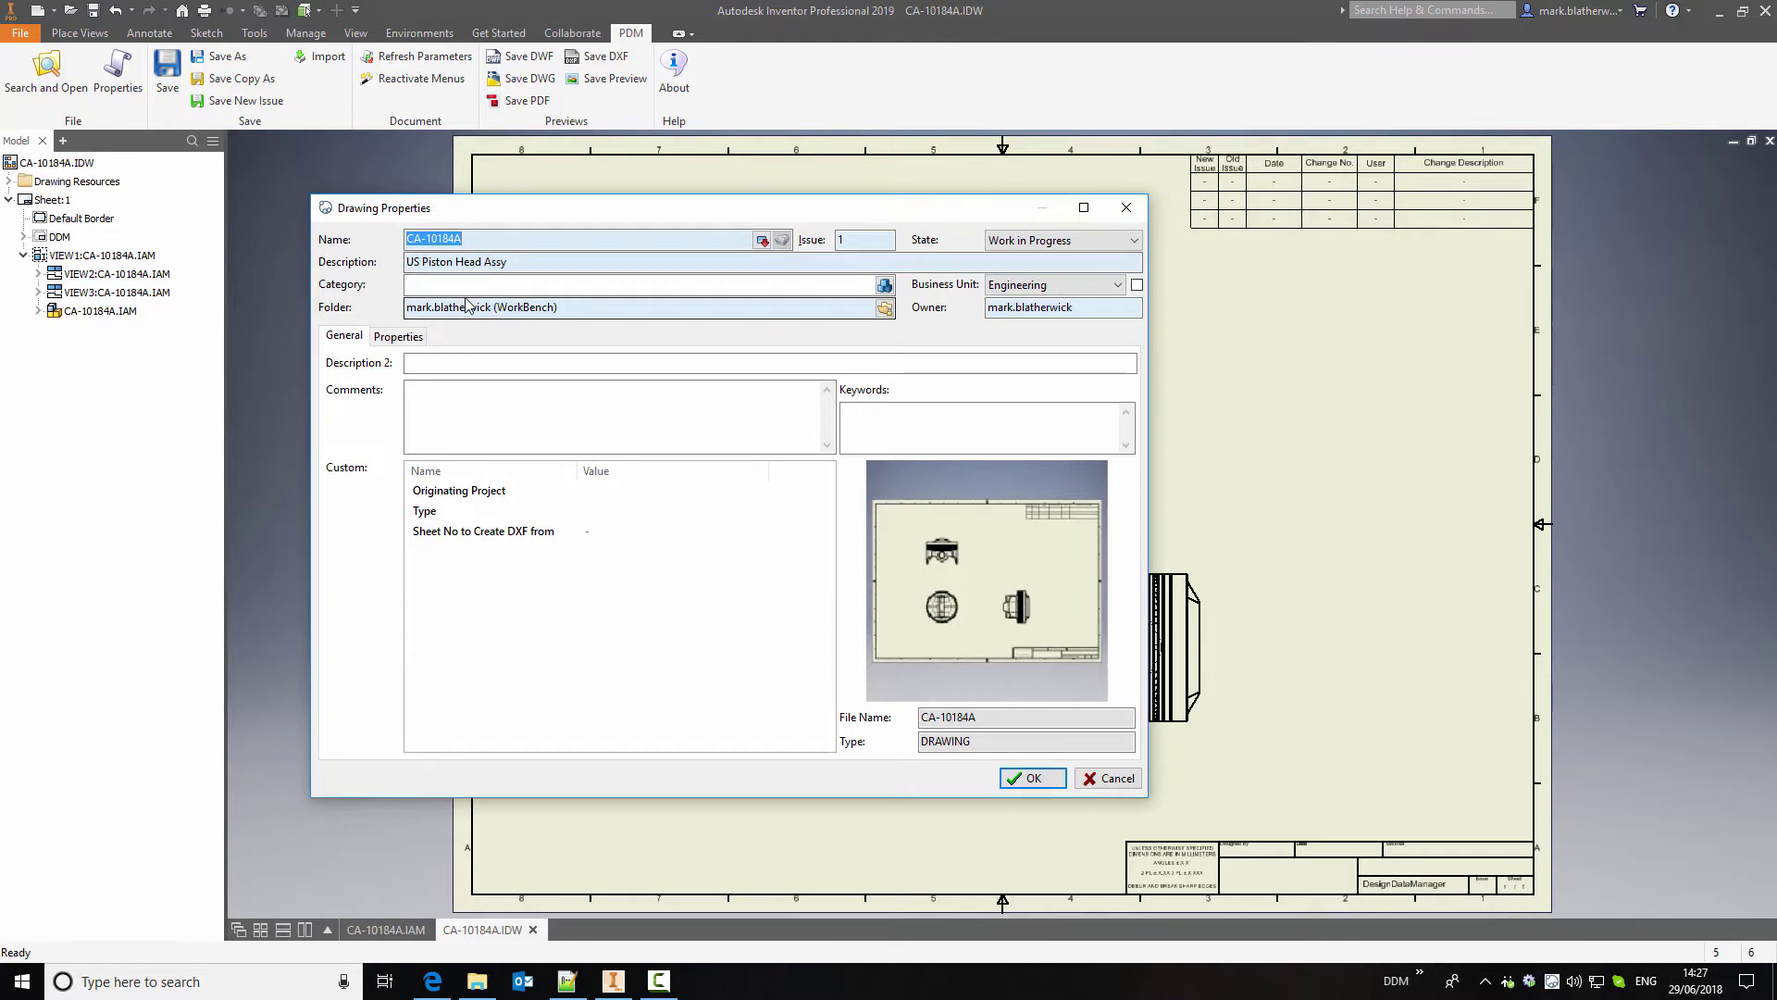
click(501, 241)
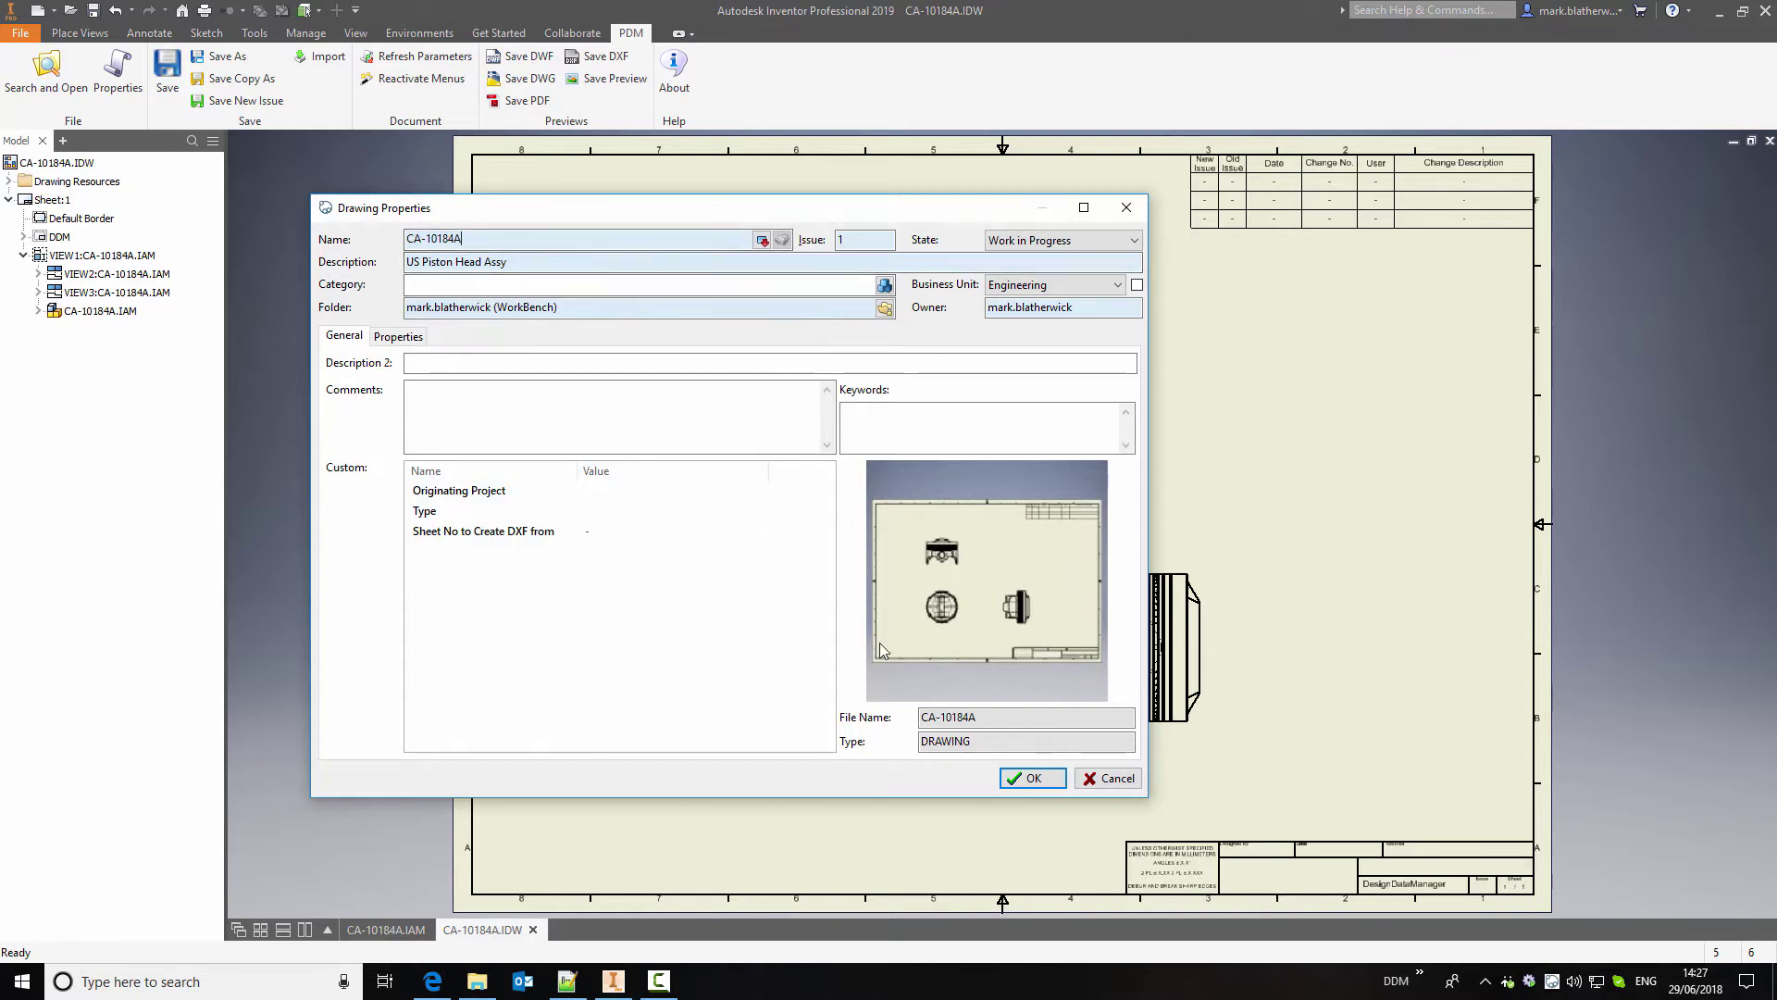
click(1042, 779)
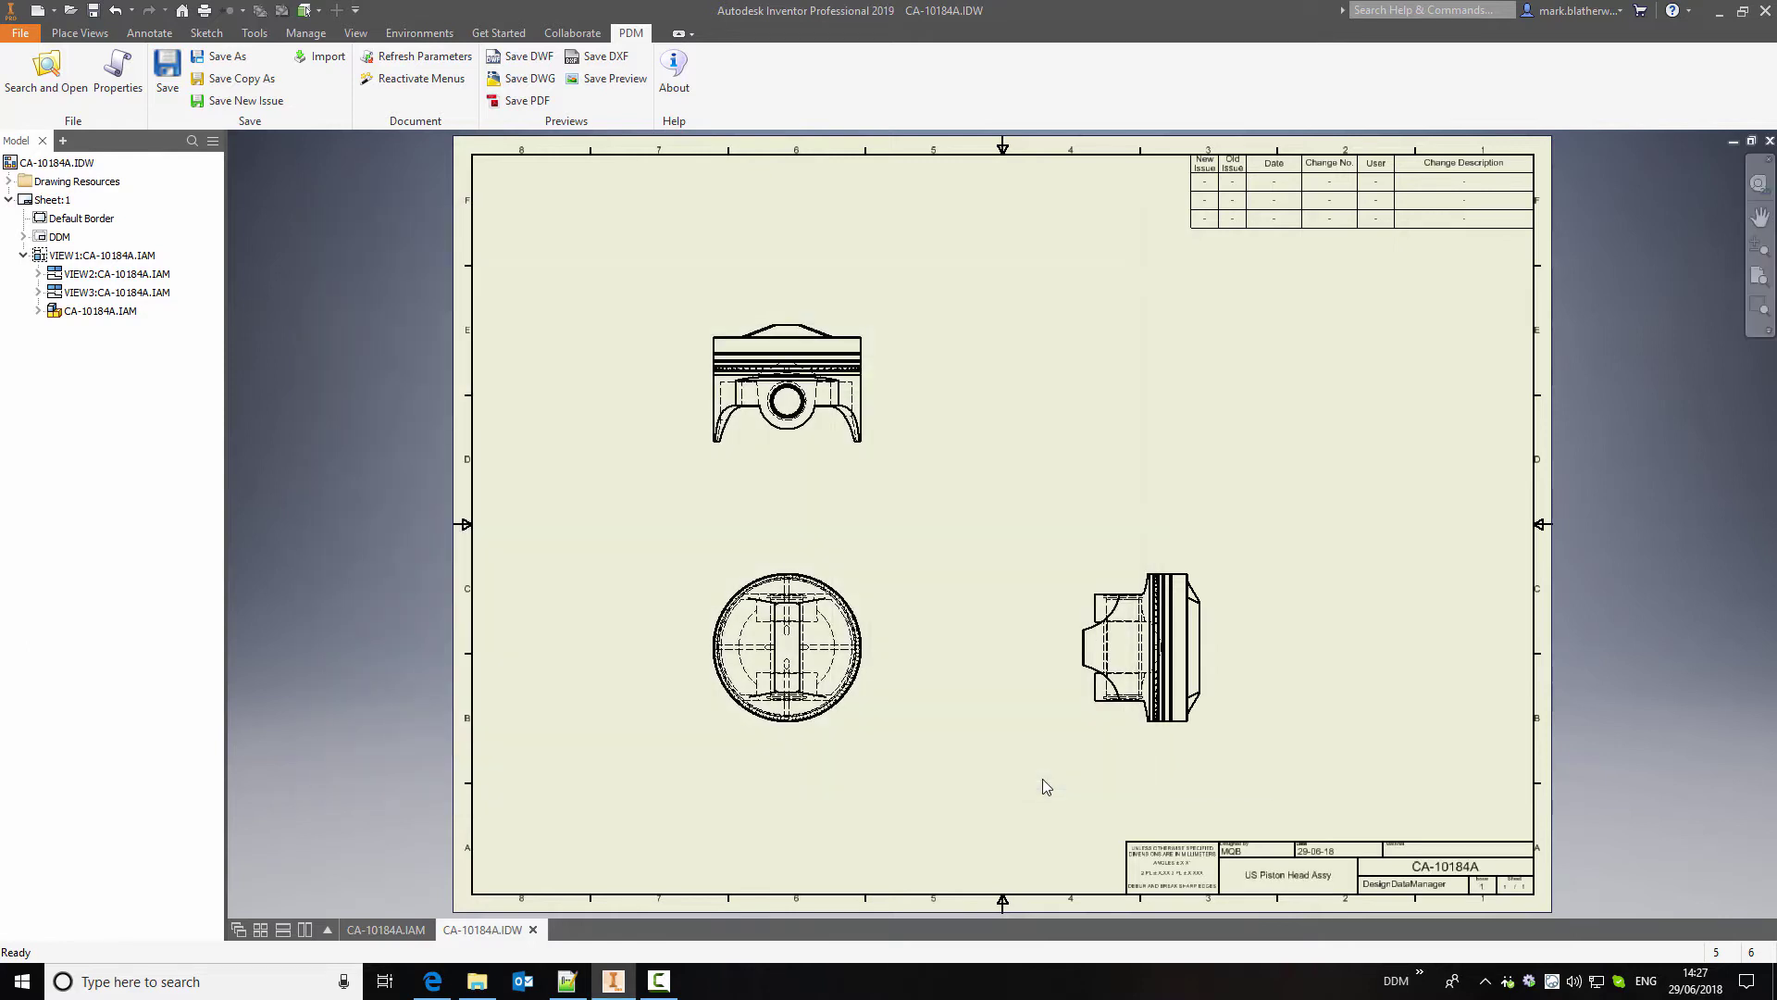
click(1751, 801)
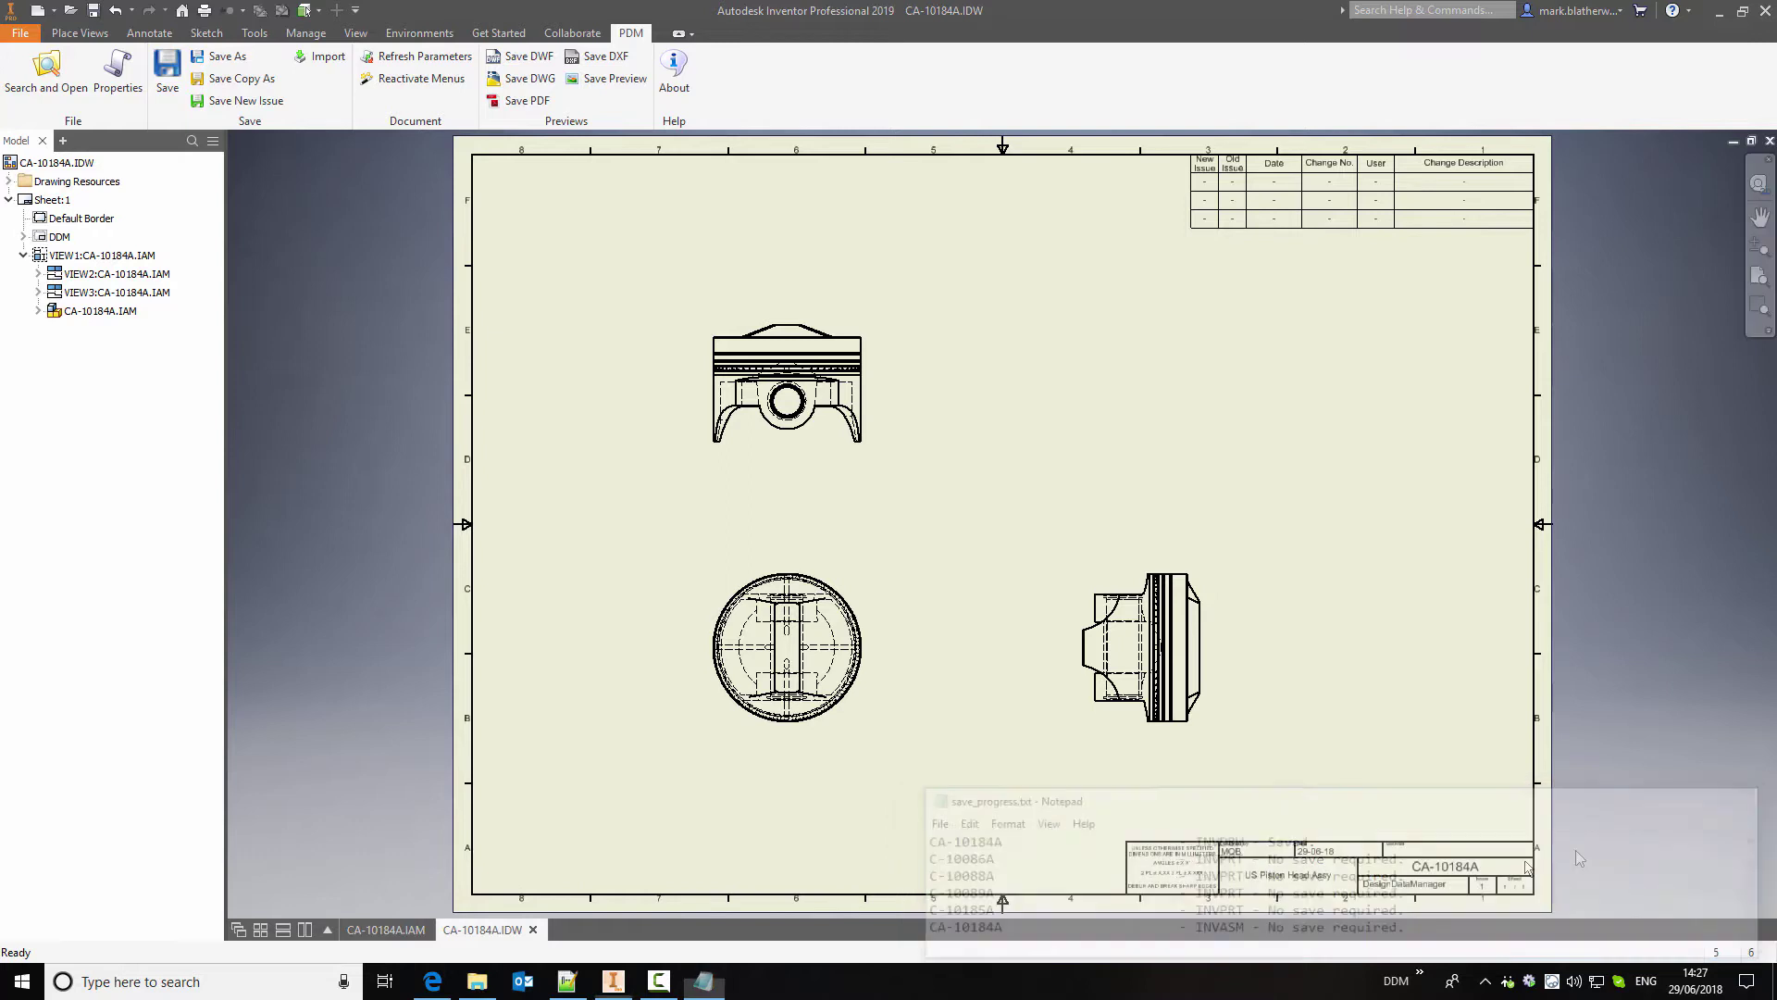
Check the title block's issue and sheet, then close the drawing and the assembly
scroll(1314, 905, up, 5)
middle_drag(1439, 867, 1028, 807)
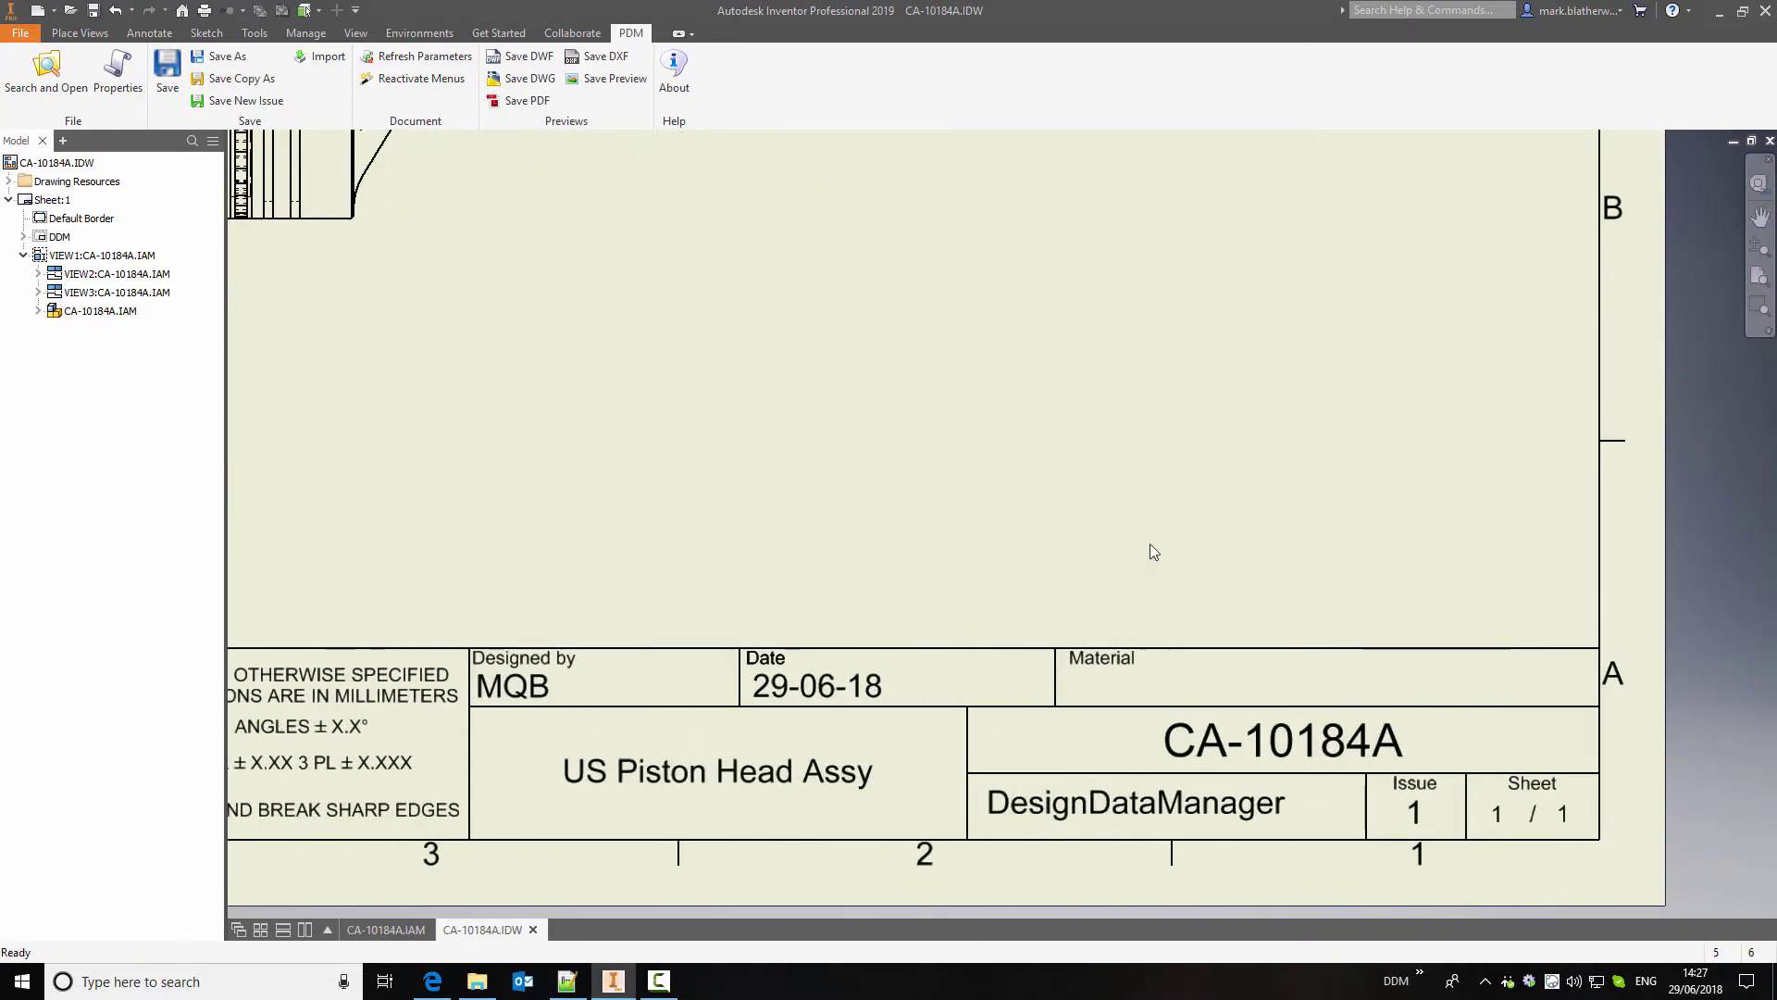
click(1770, 140)
click(1769, 139)
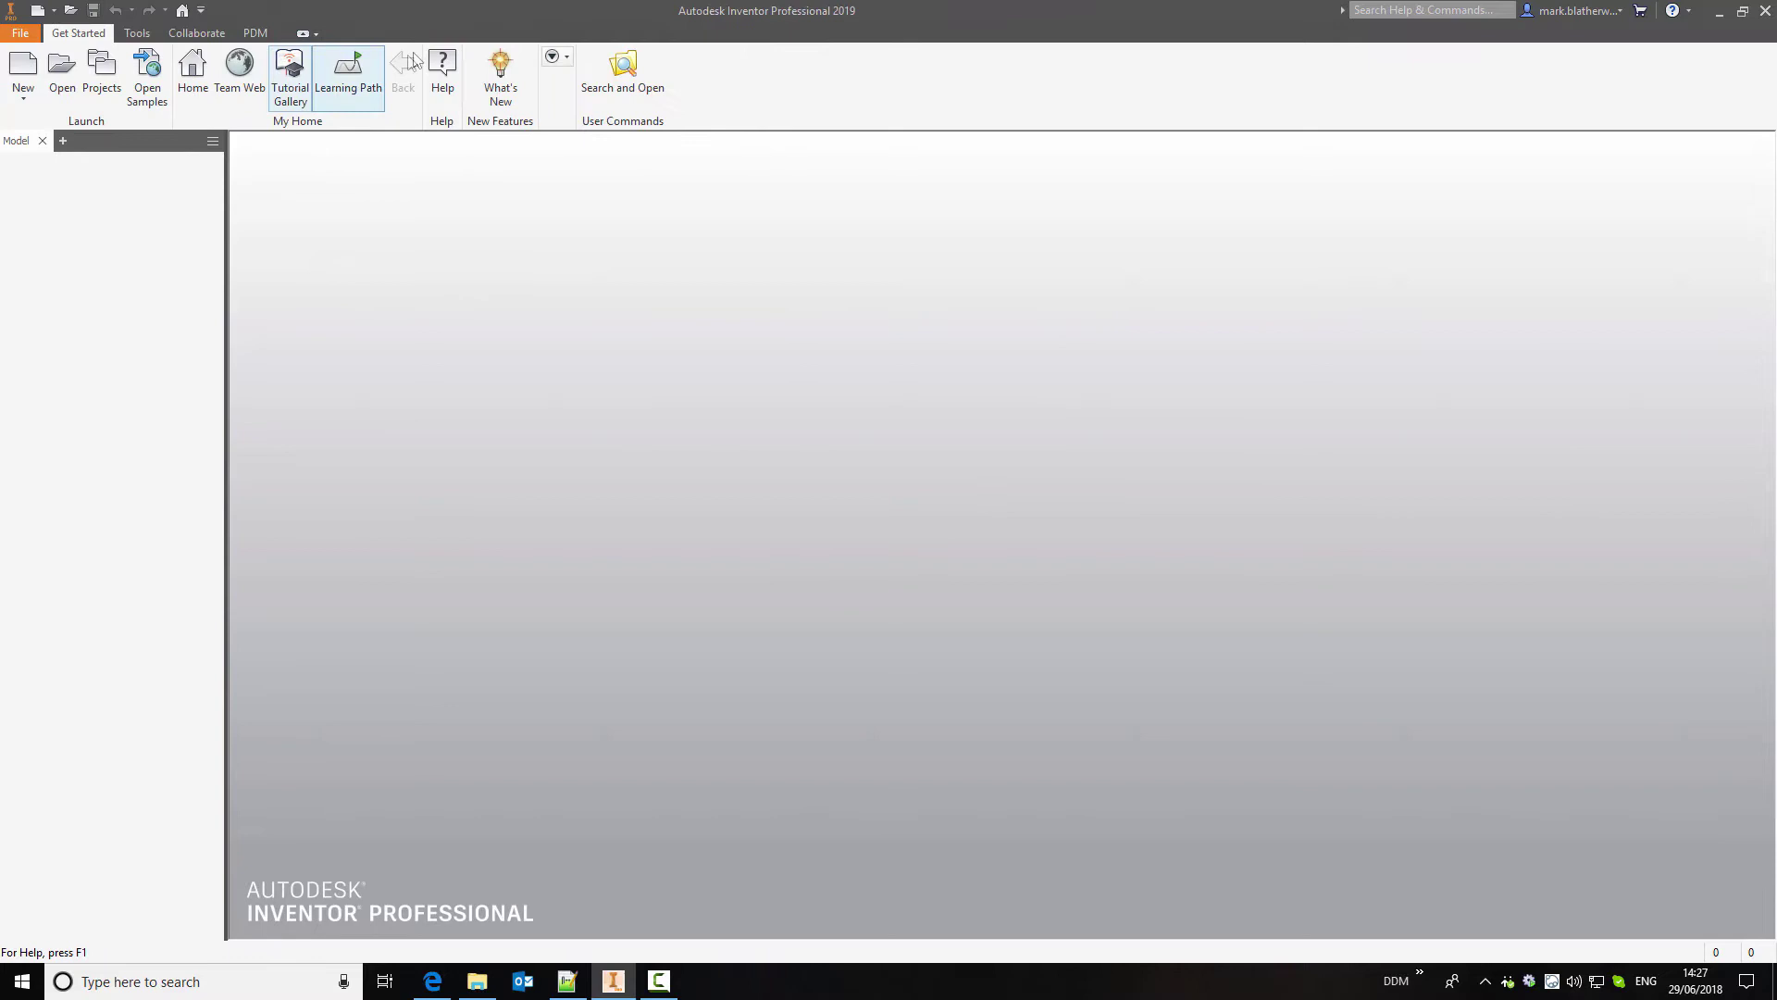
In DDM, select the newest CA-10184A item and expand its parts, relations and linked drawings
click(612, 72)
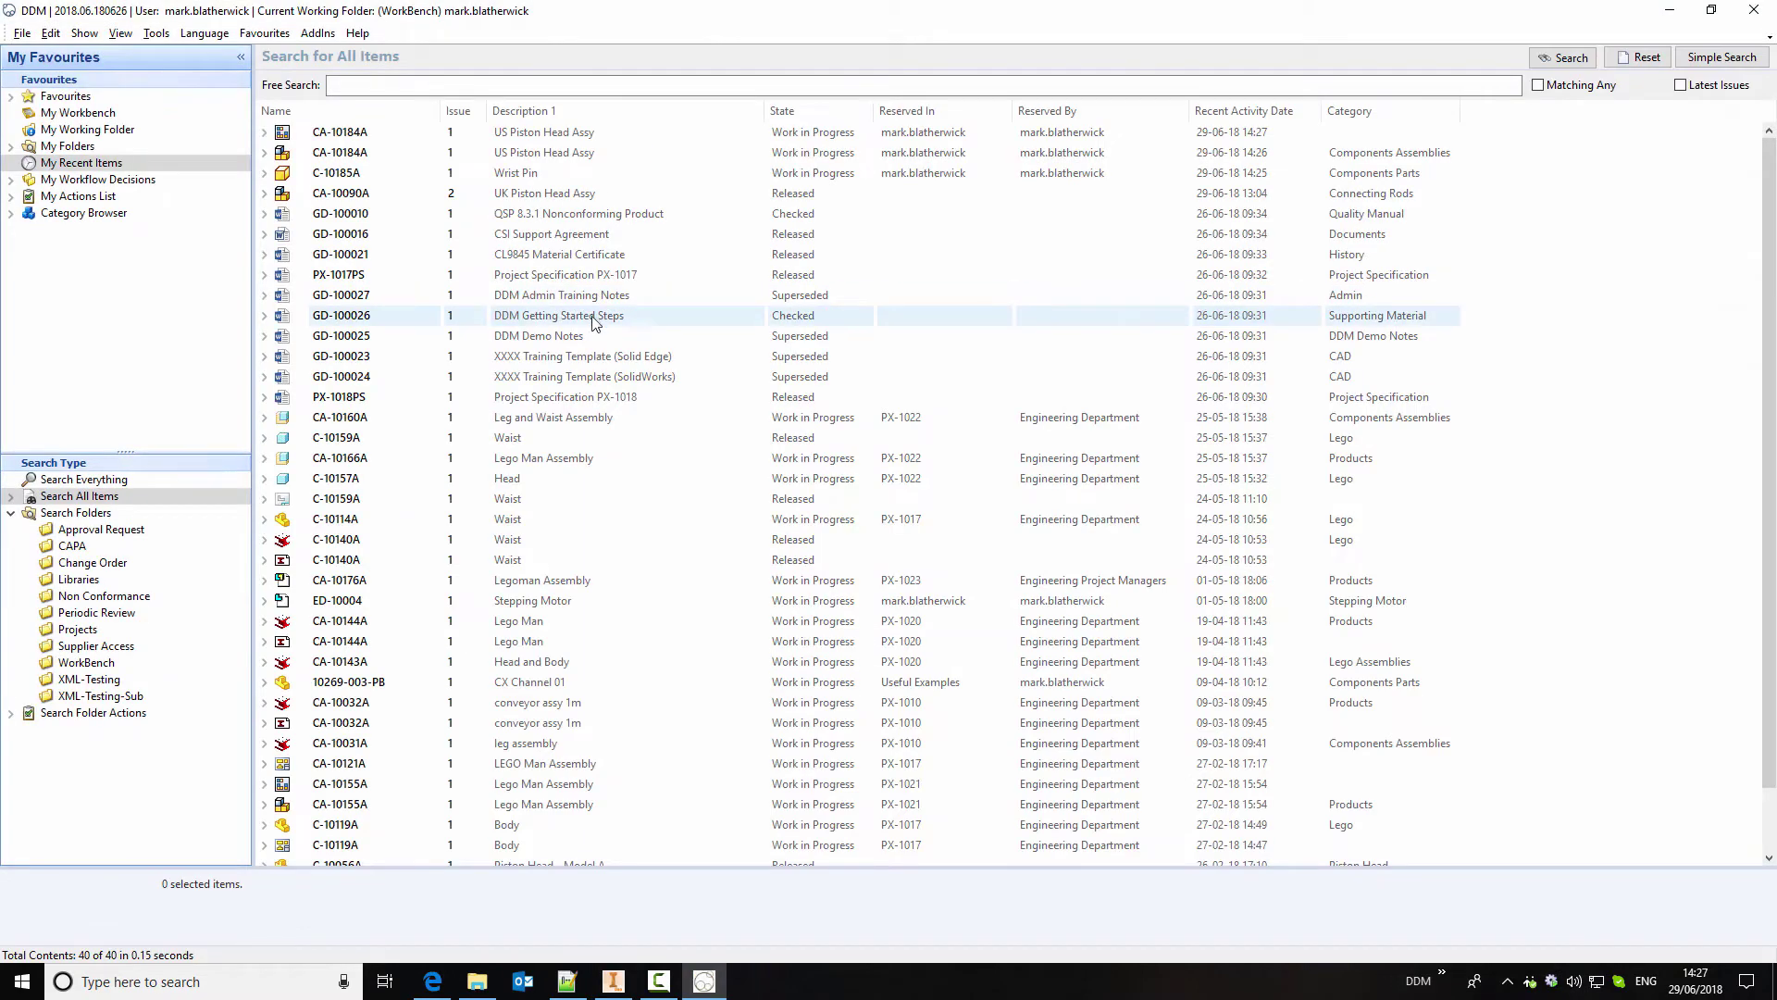
click(366, 135)
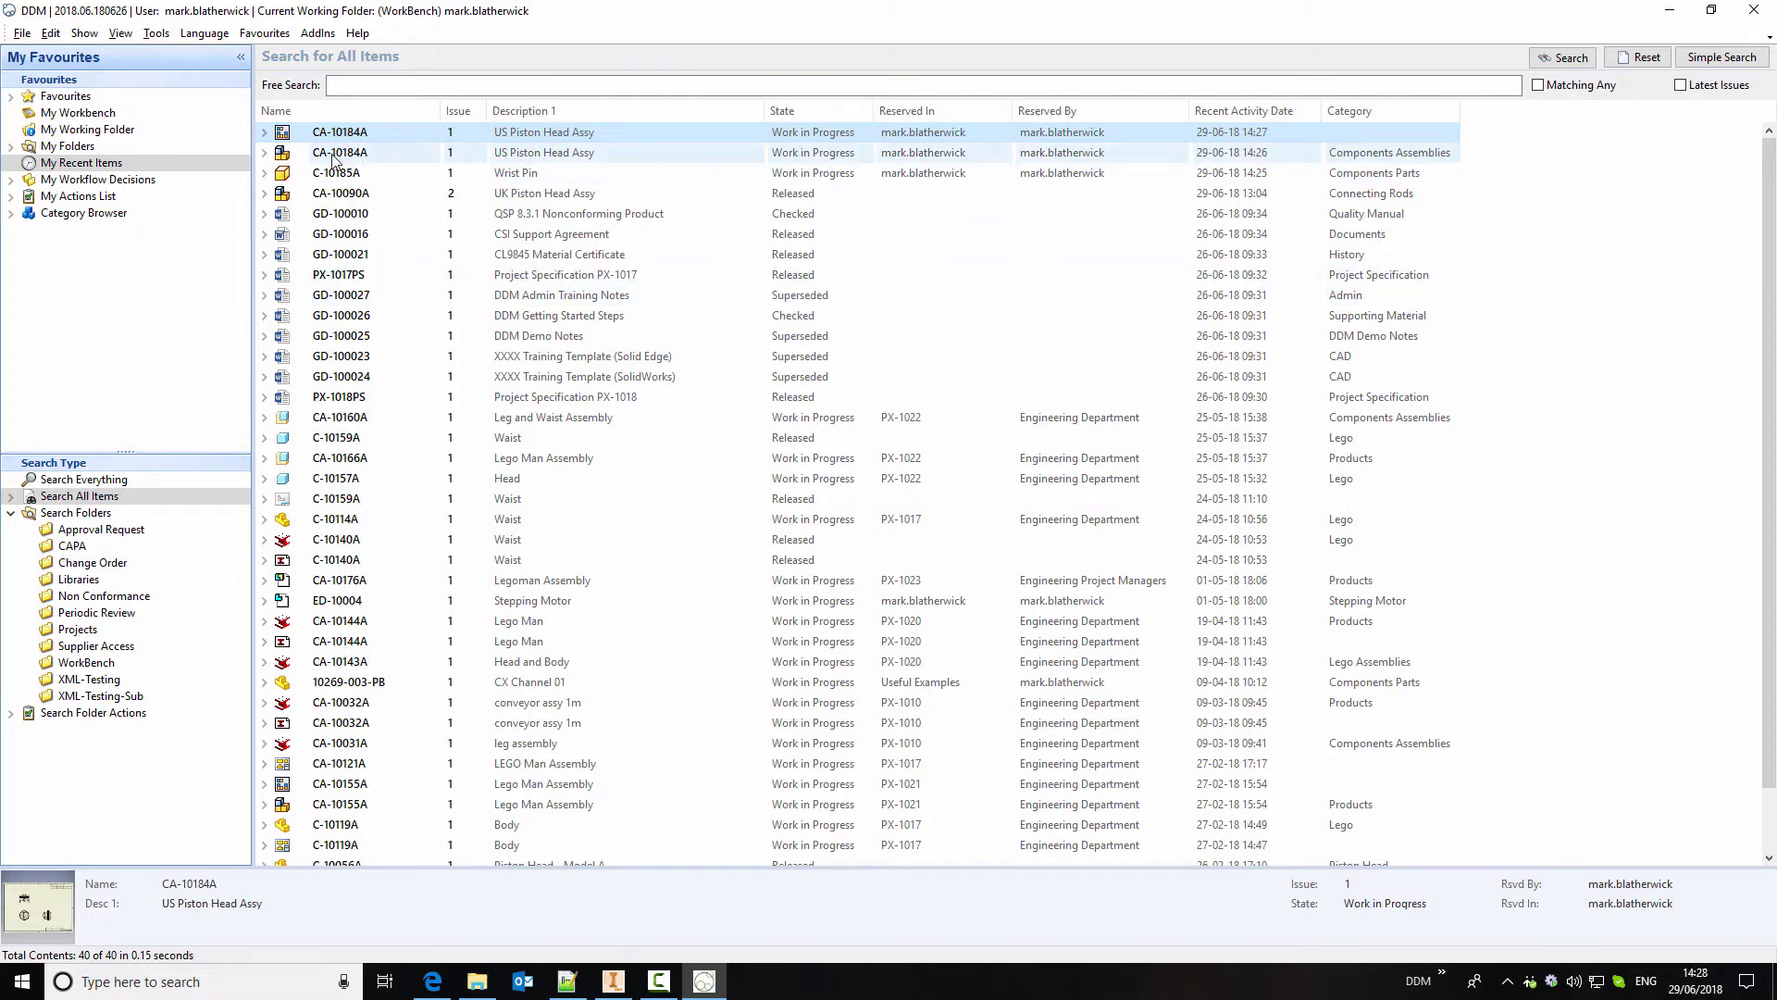
click(265, 154)
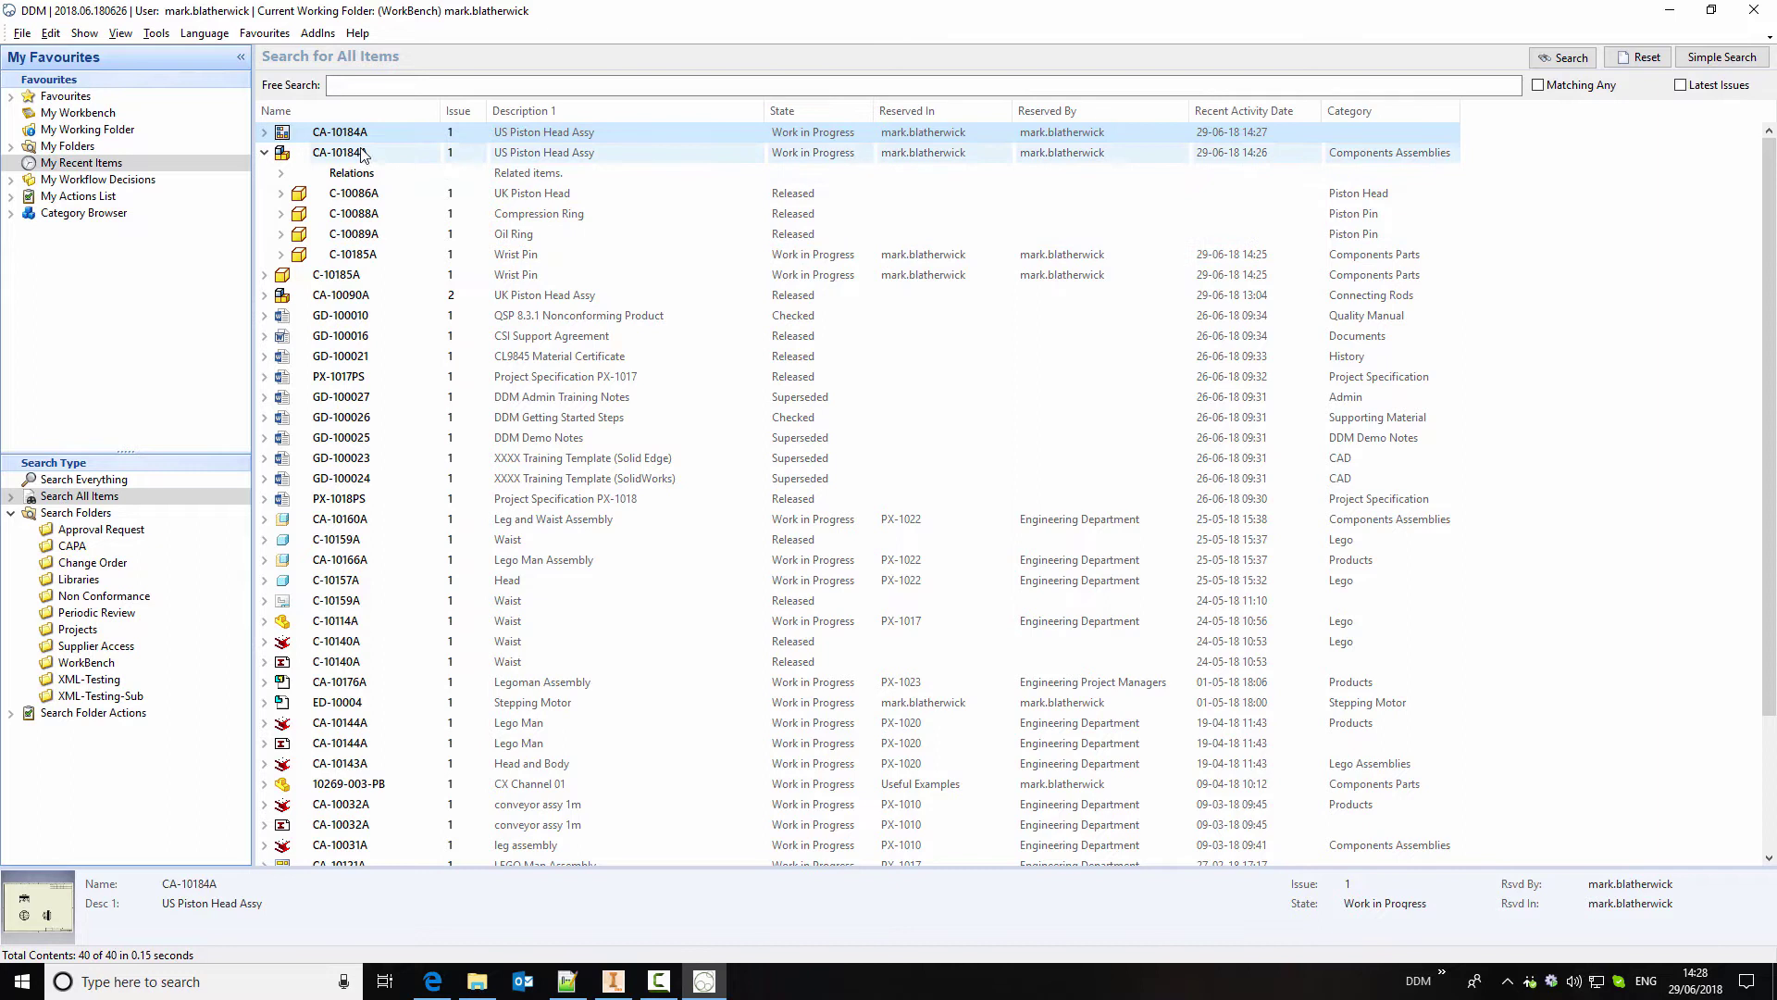
click(280, 173)
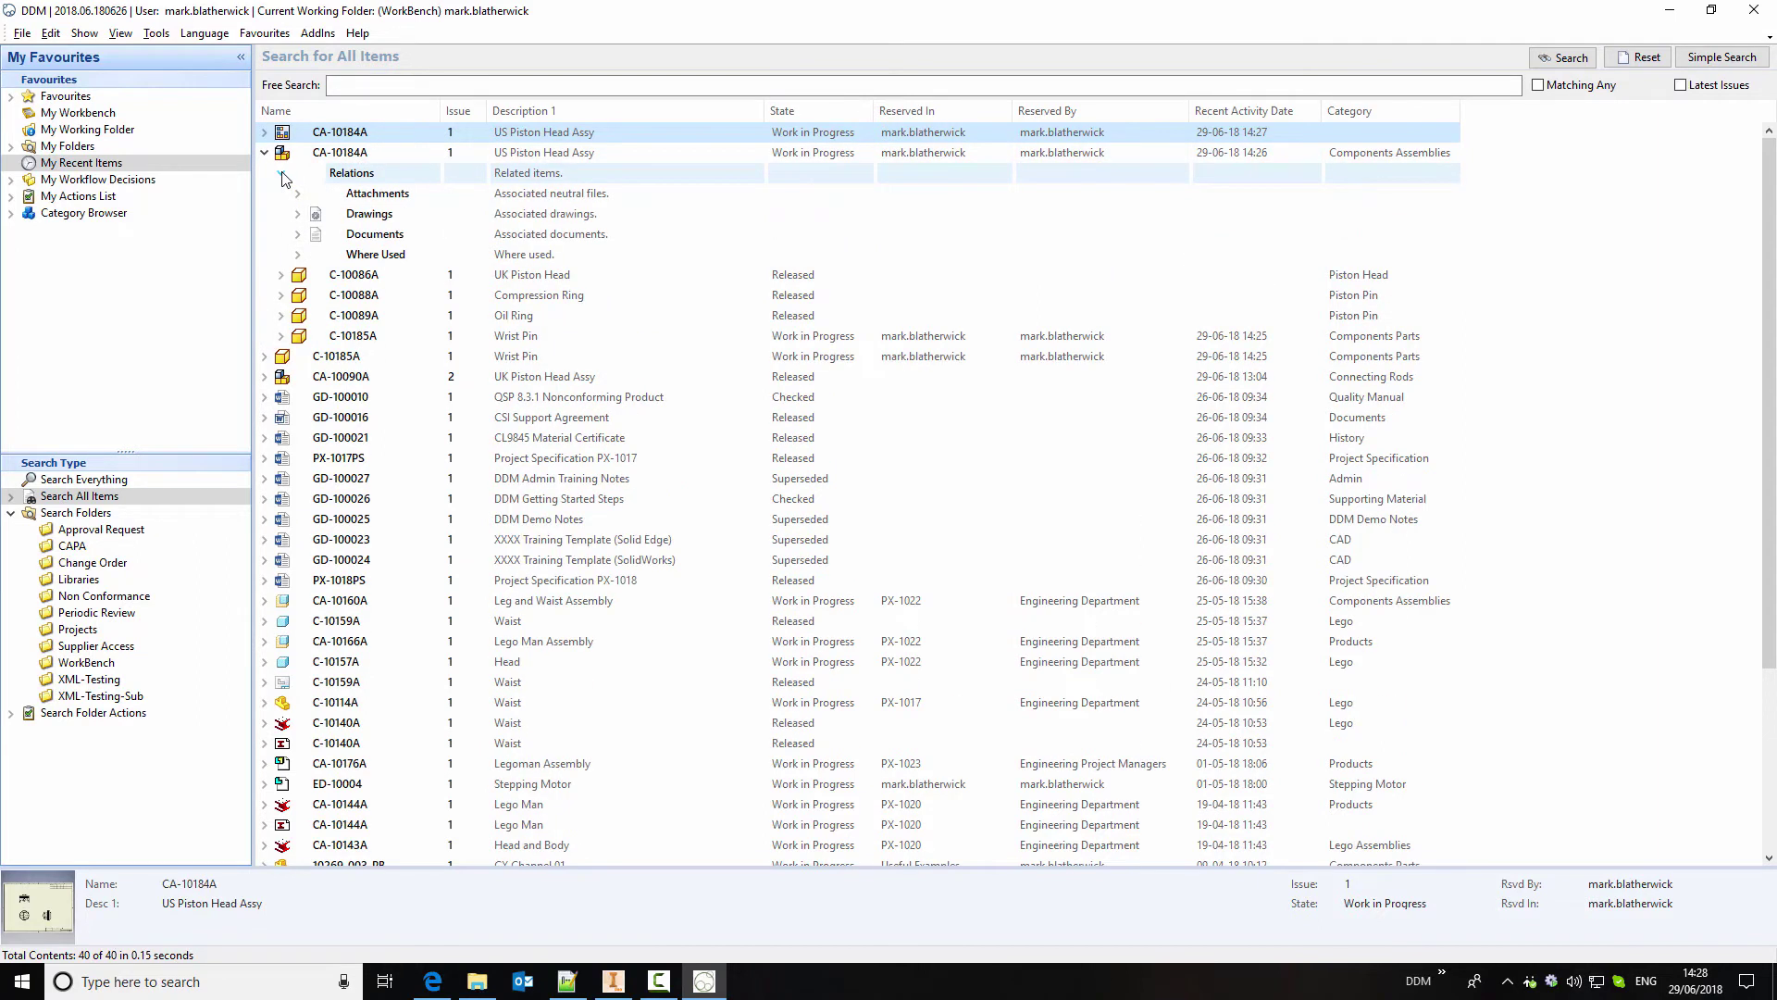
click(297, 214)
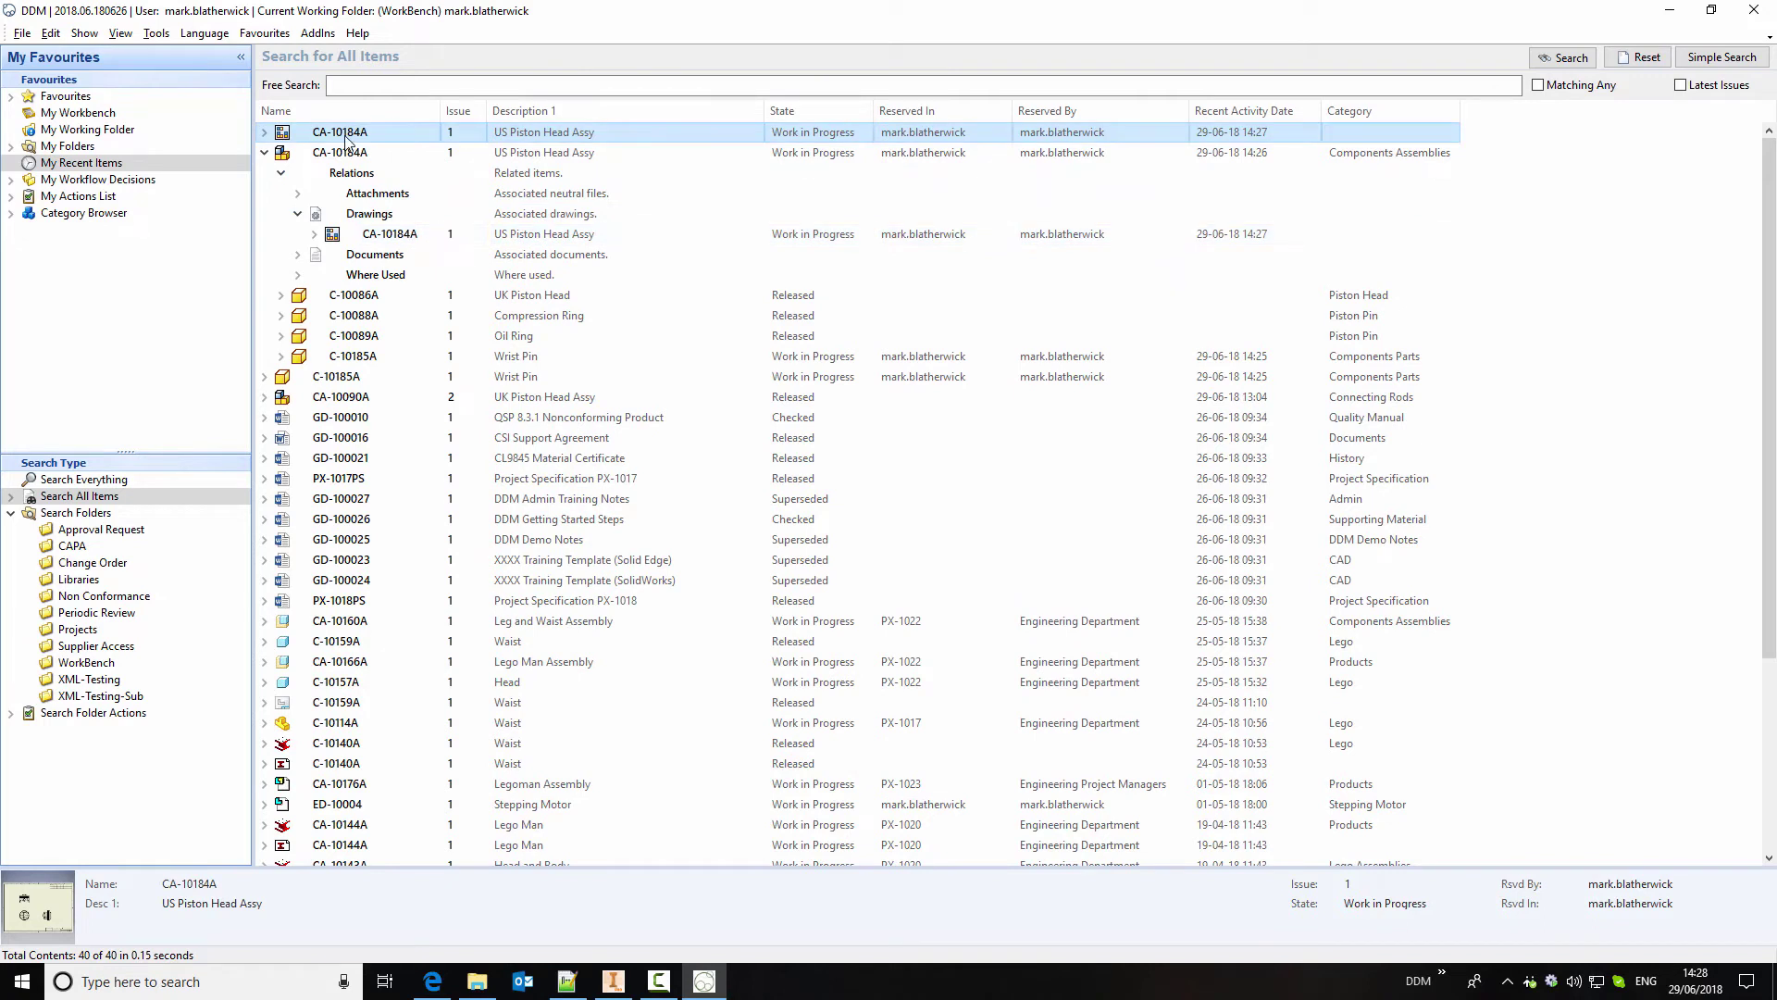
click(266, 133)
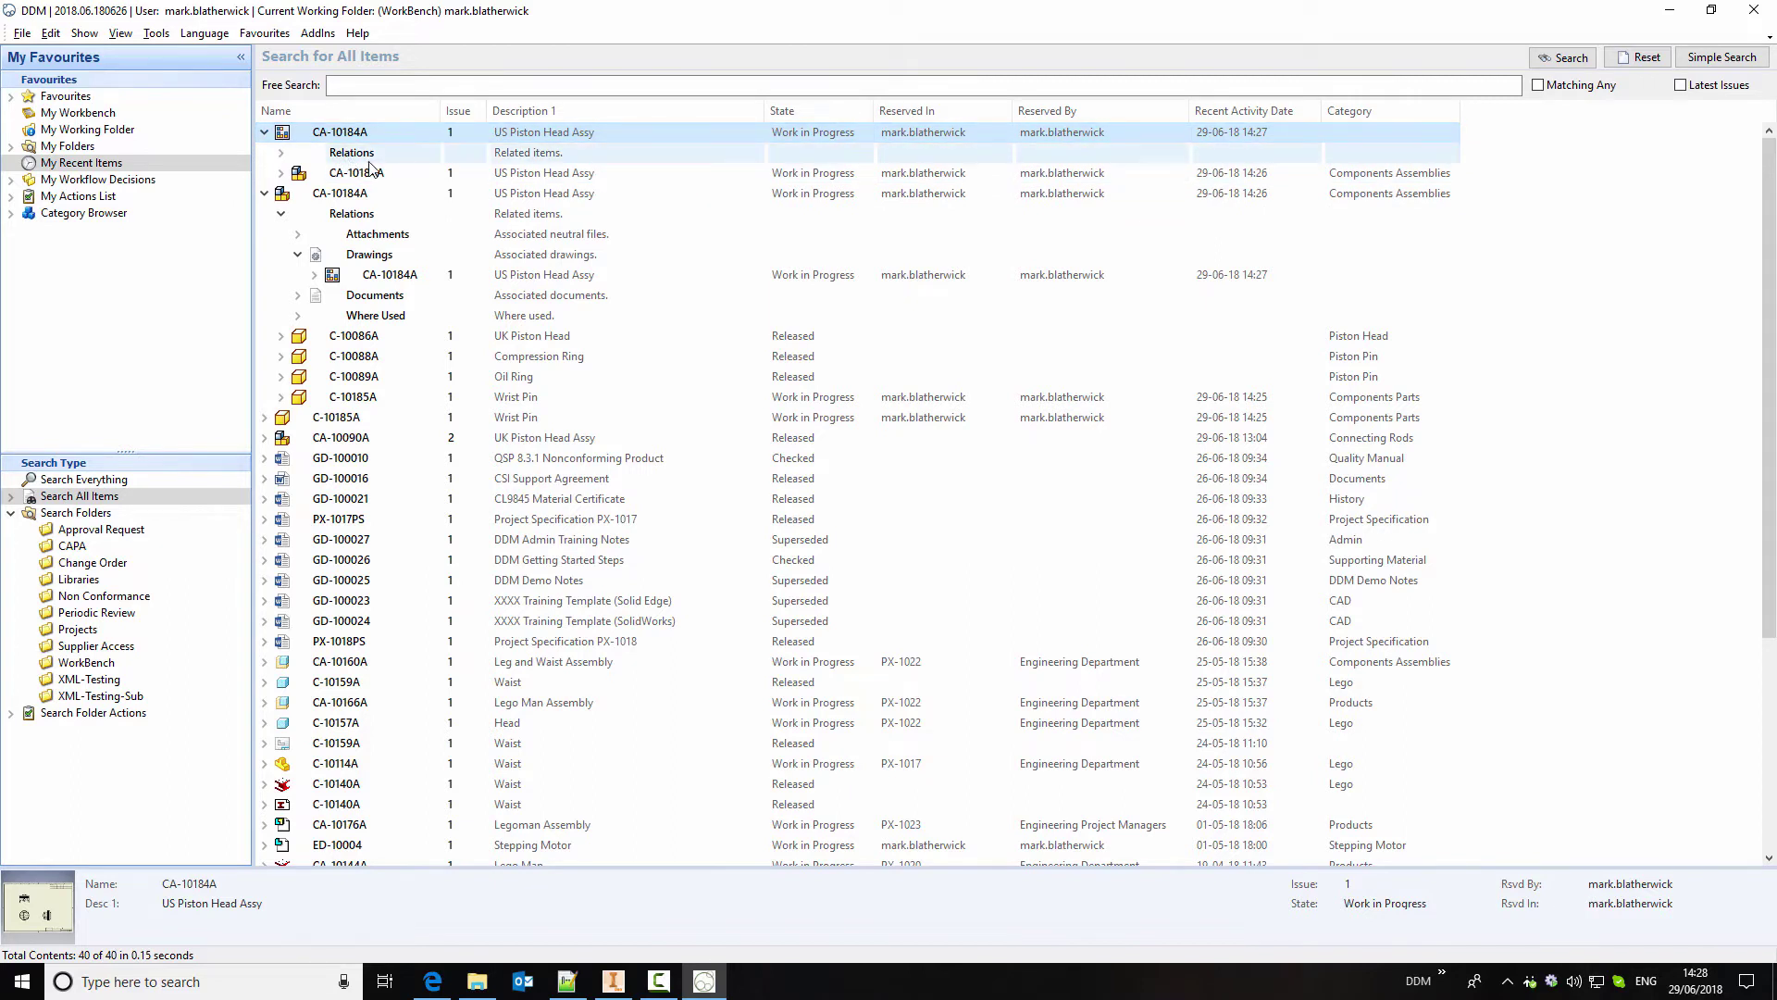
Preview the CA-10184A drawing as a PDF in Acrobat Reader
right_click(361, 131)
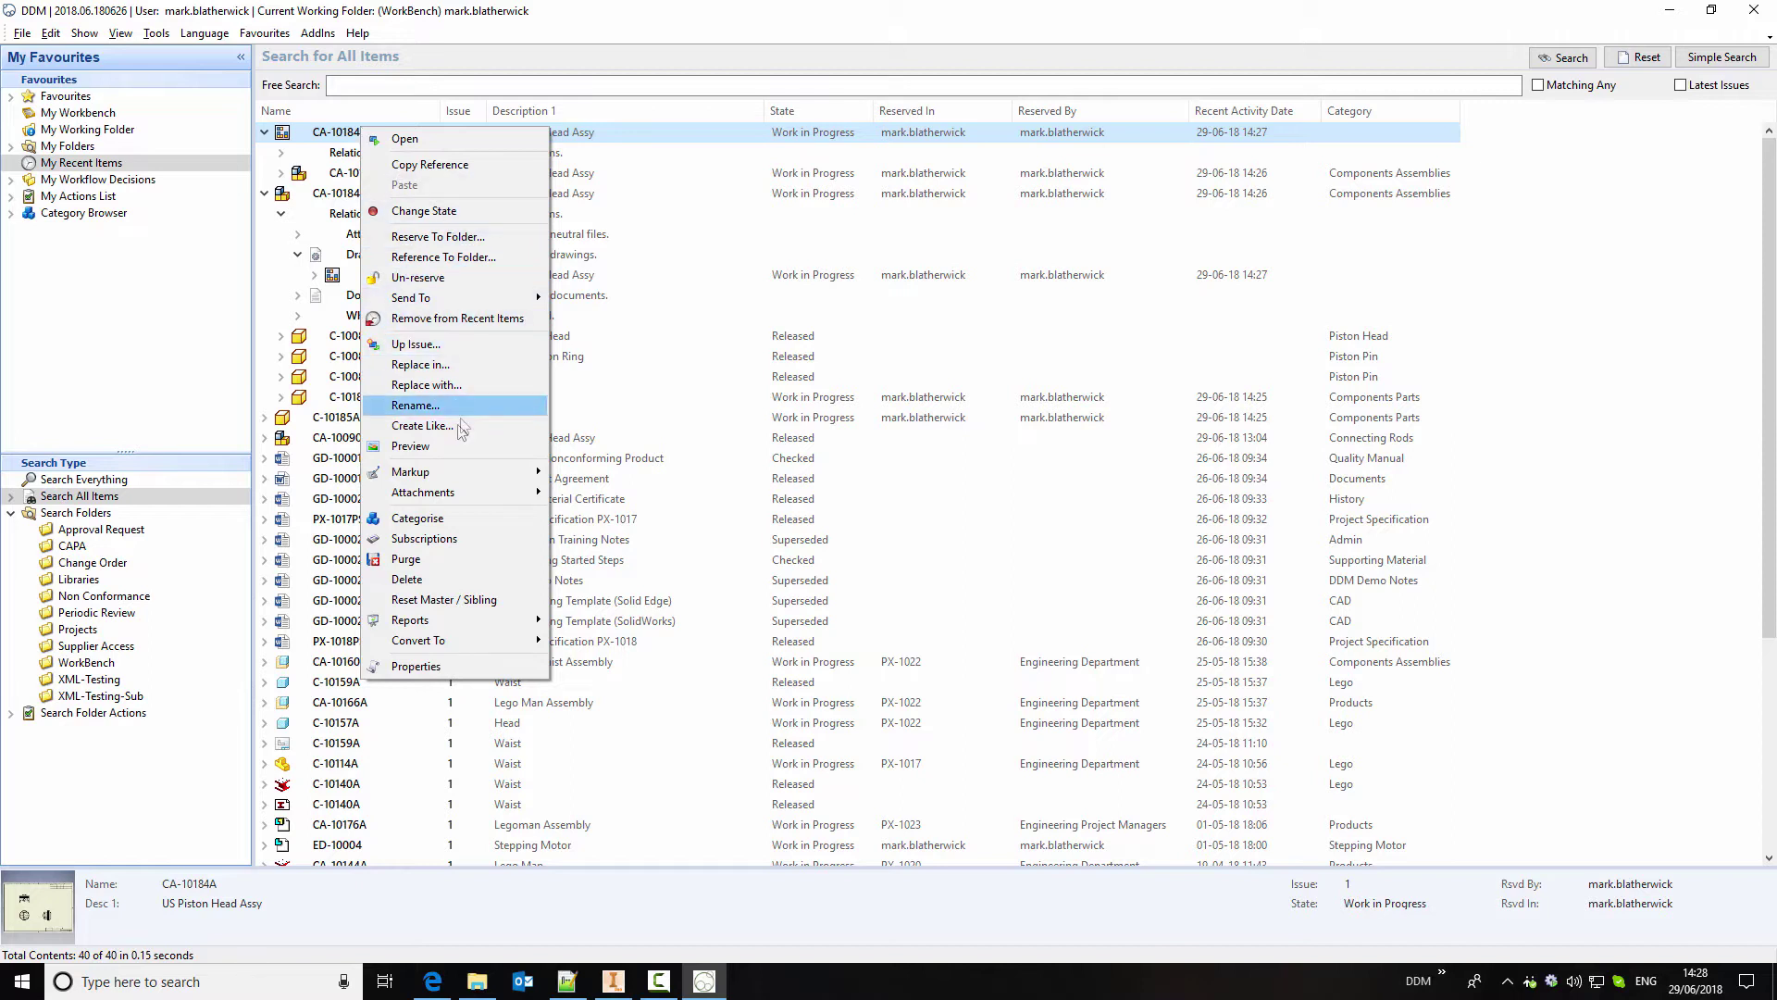
click(457, 448)
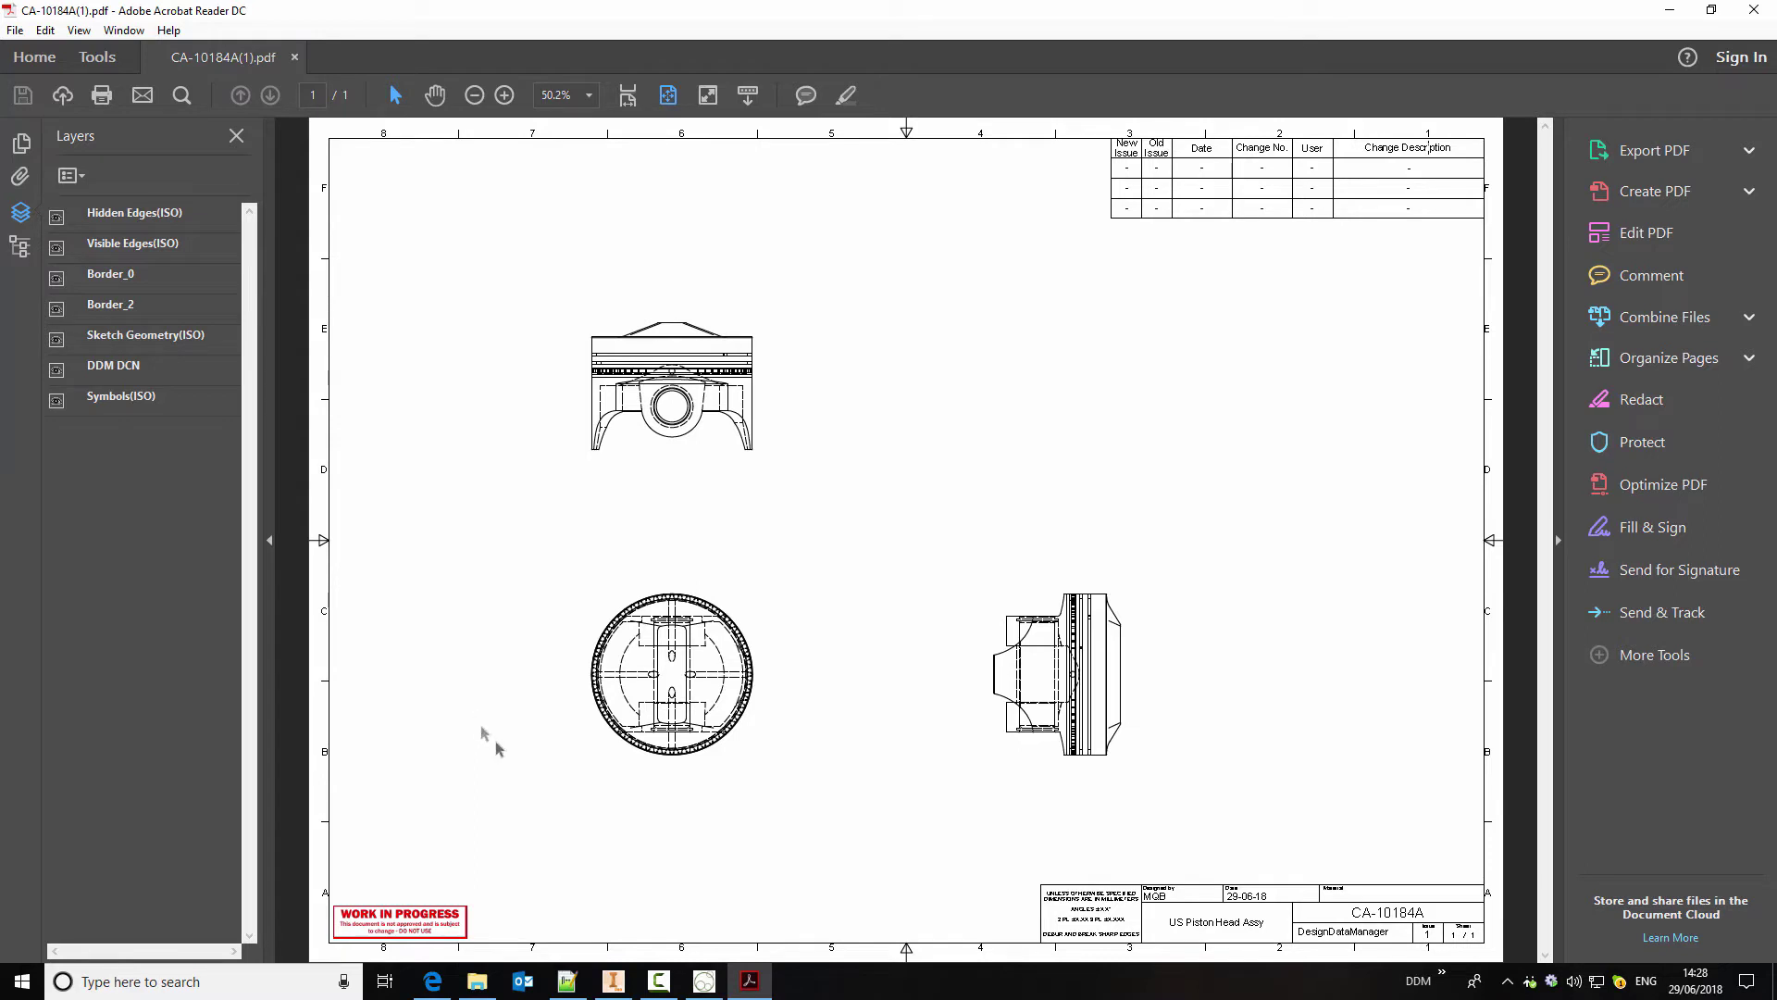
Close the PDF preview and start a state change on CA-10184A with its full structure expanded
click(1754, 9)
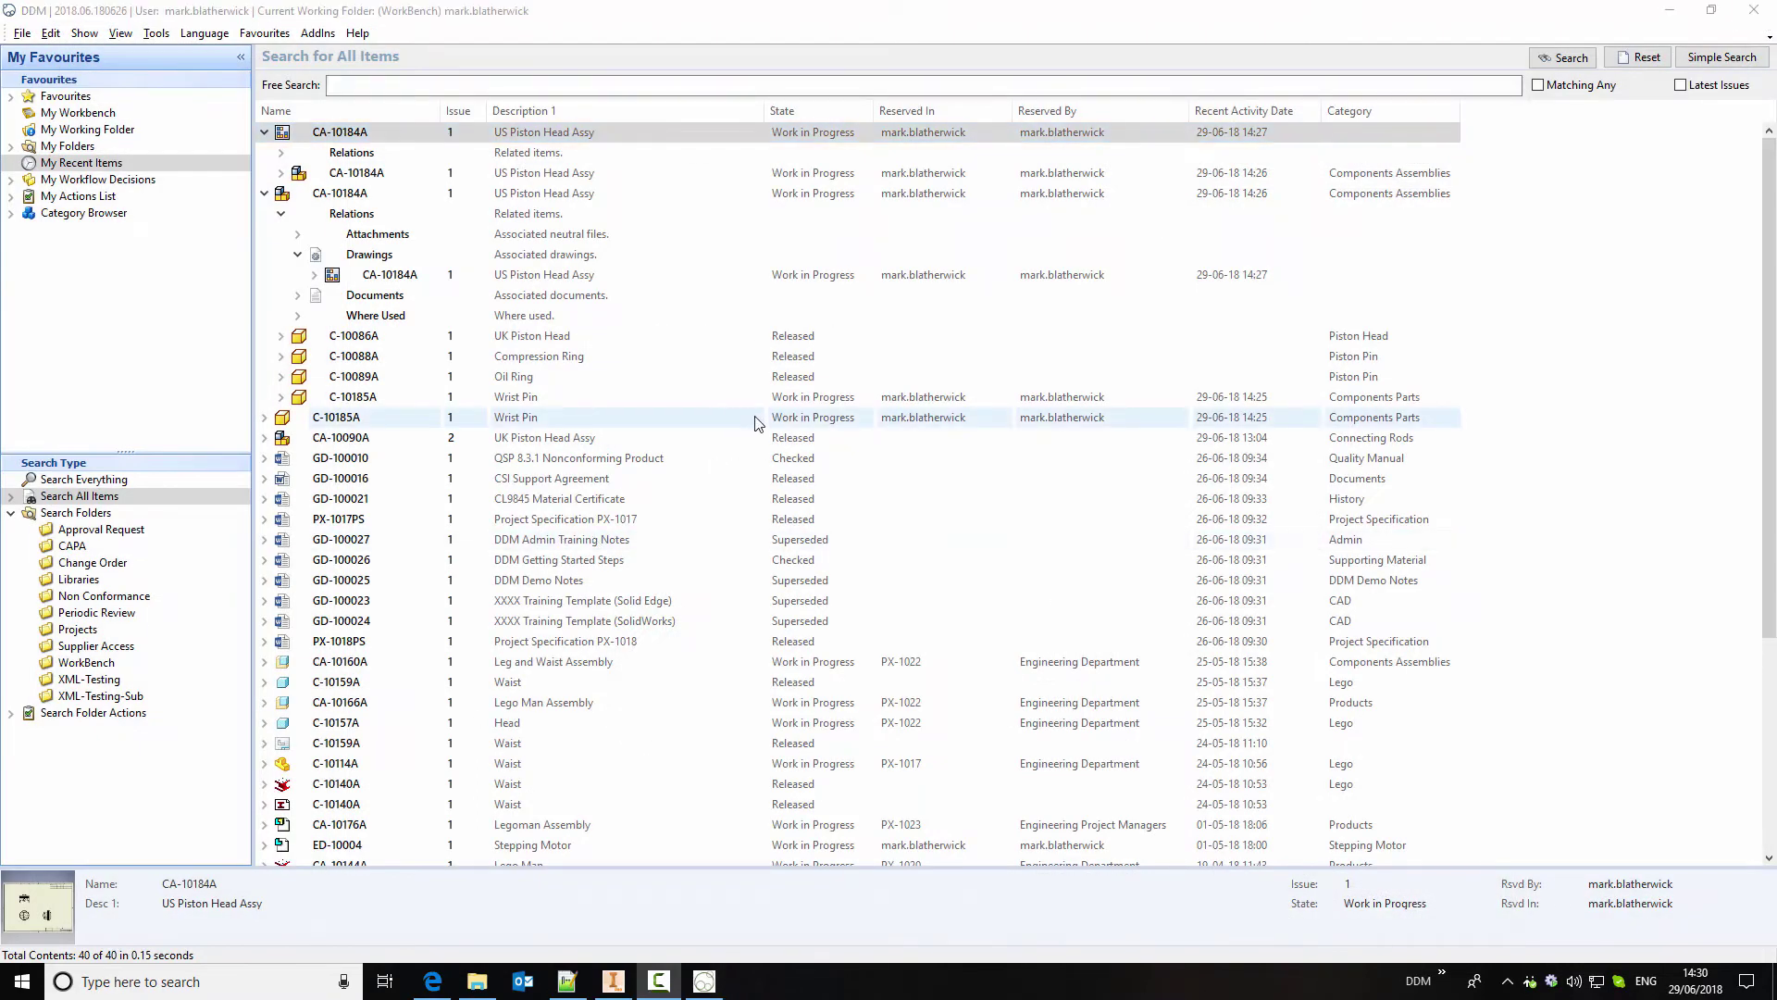
click(412, 174)
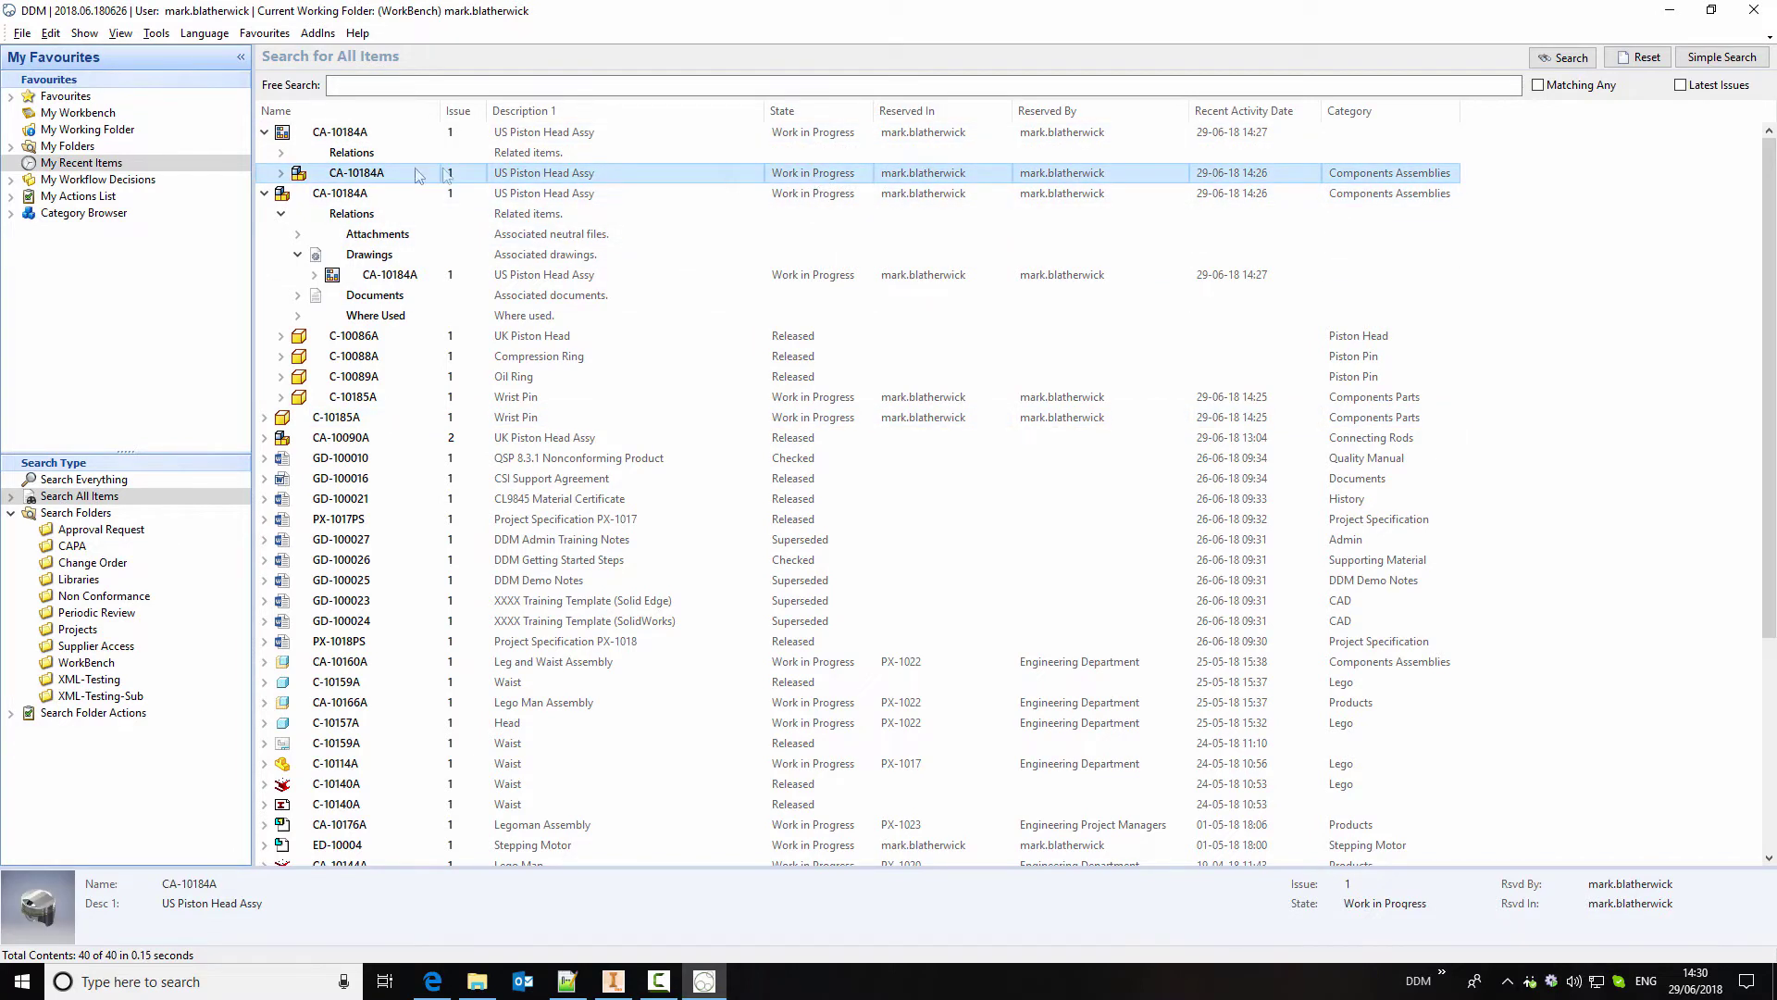
right_click(413, 173)
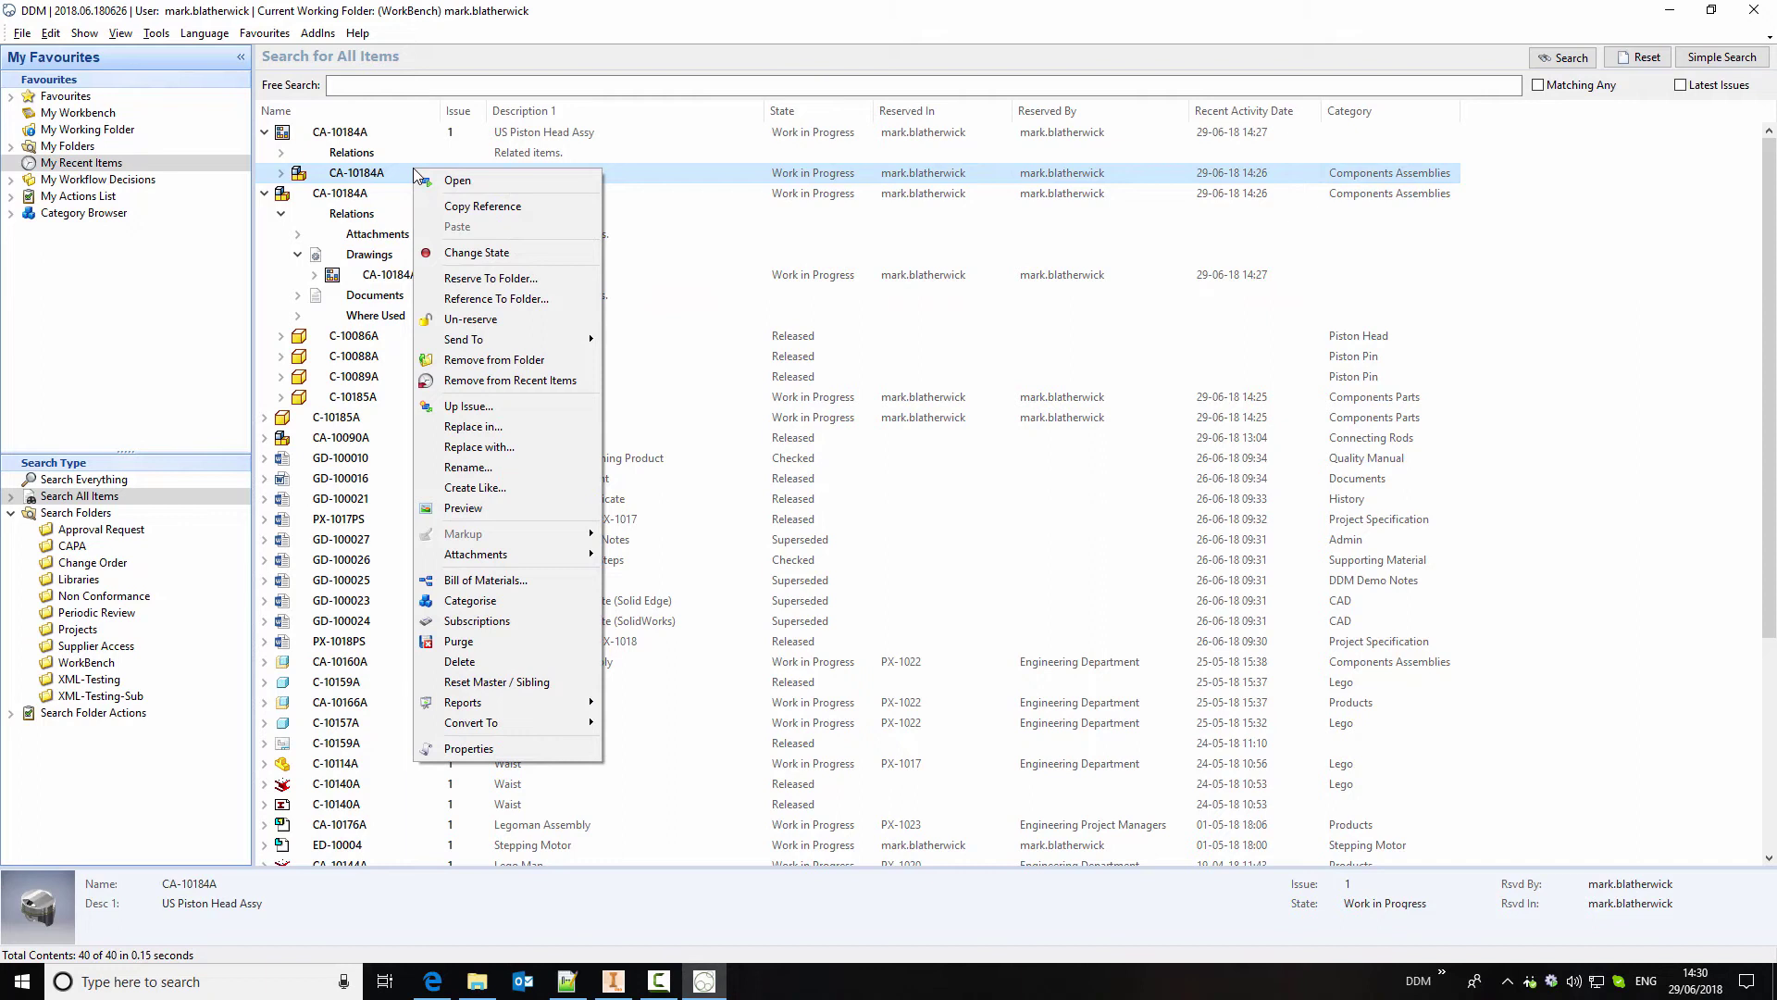
click(463, 253)
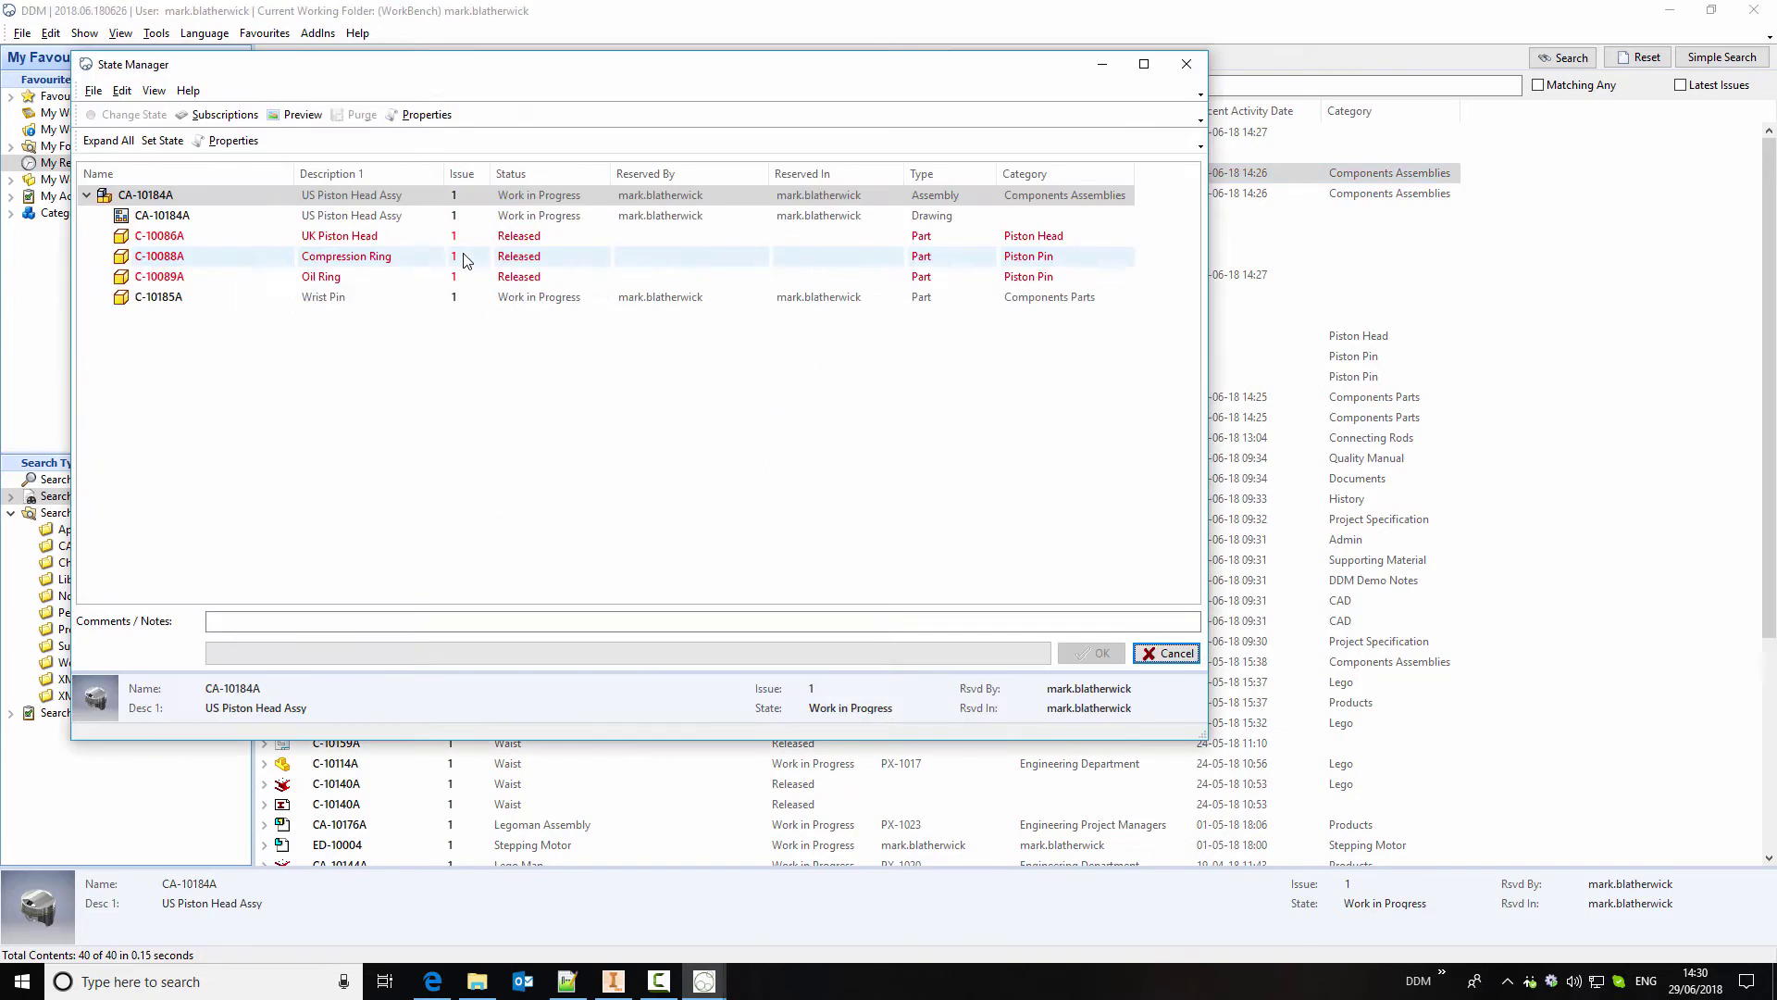
click(109, 140)
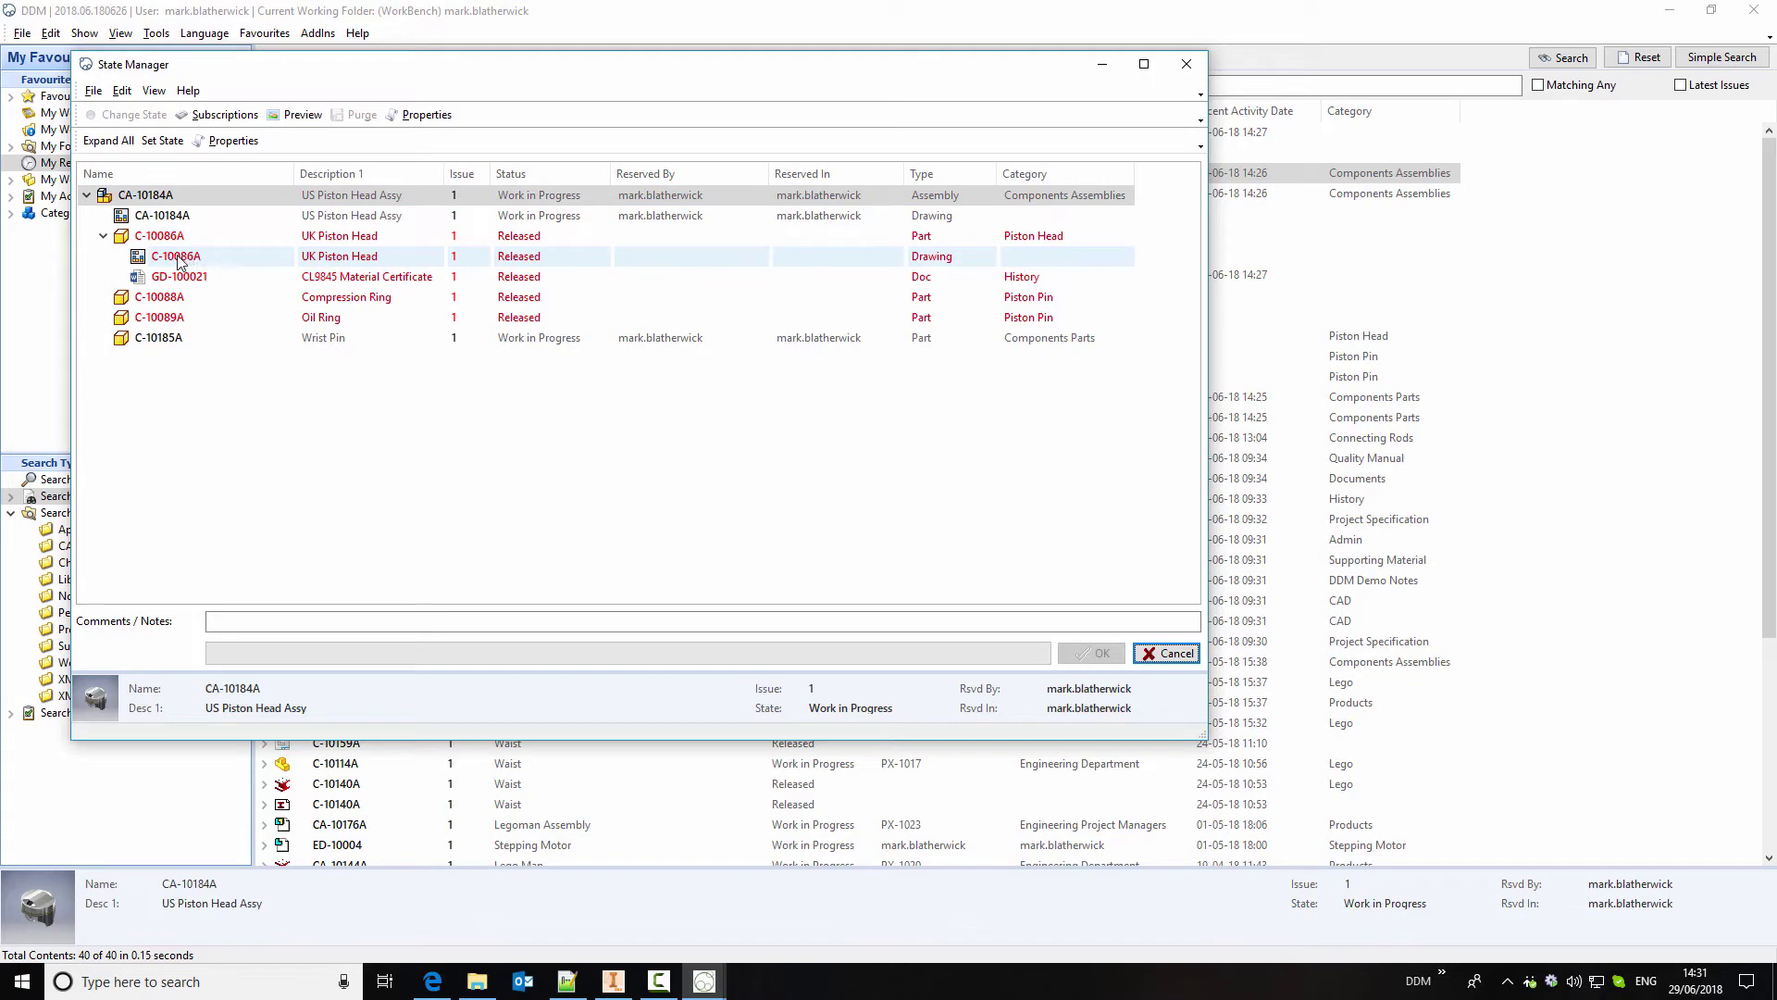
Set both CA-10184A entries and wrist pin C-10185A to Released, noted 'First release for production'
shift+click(191, 216)
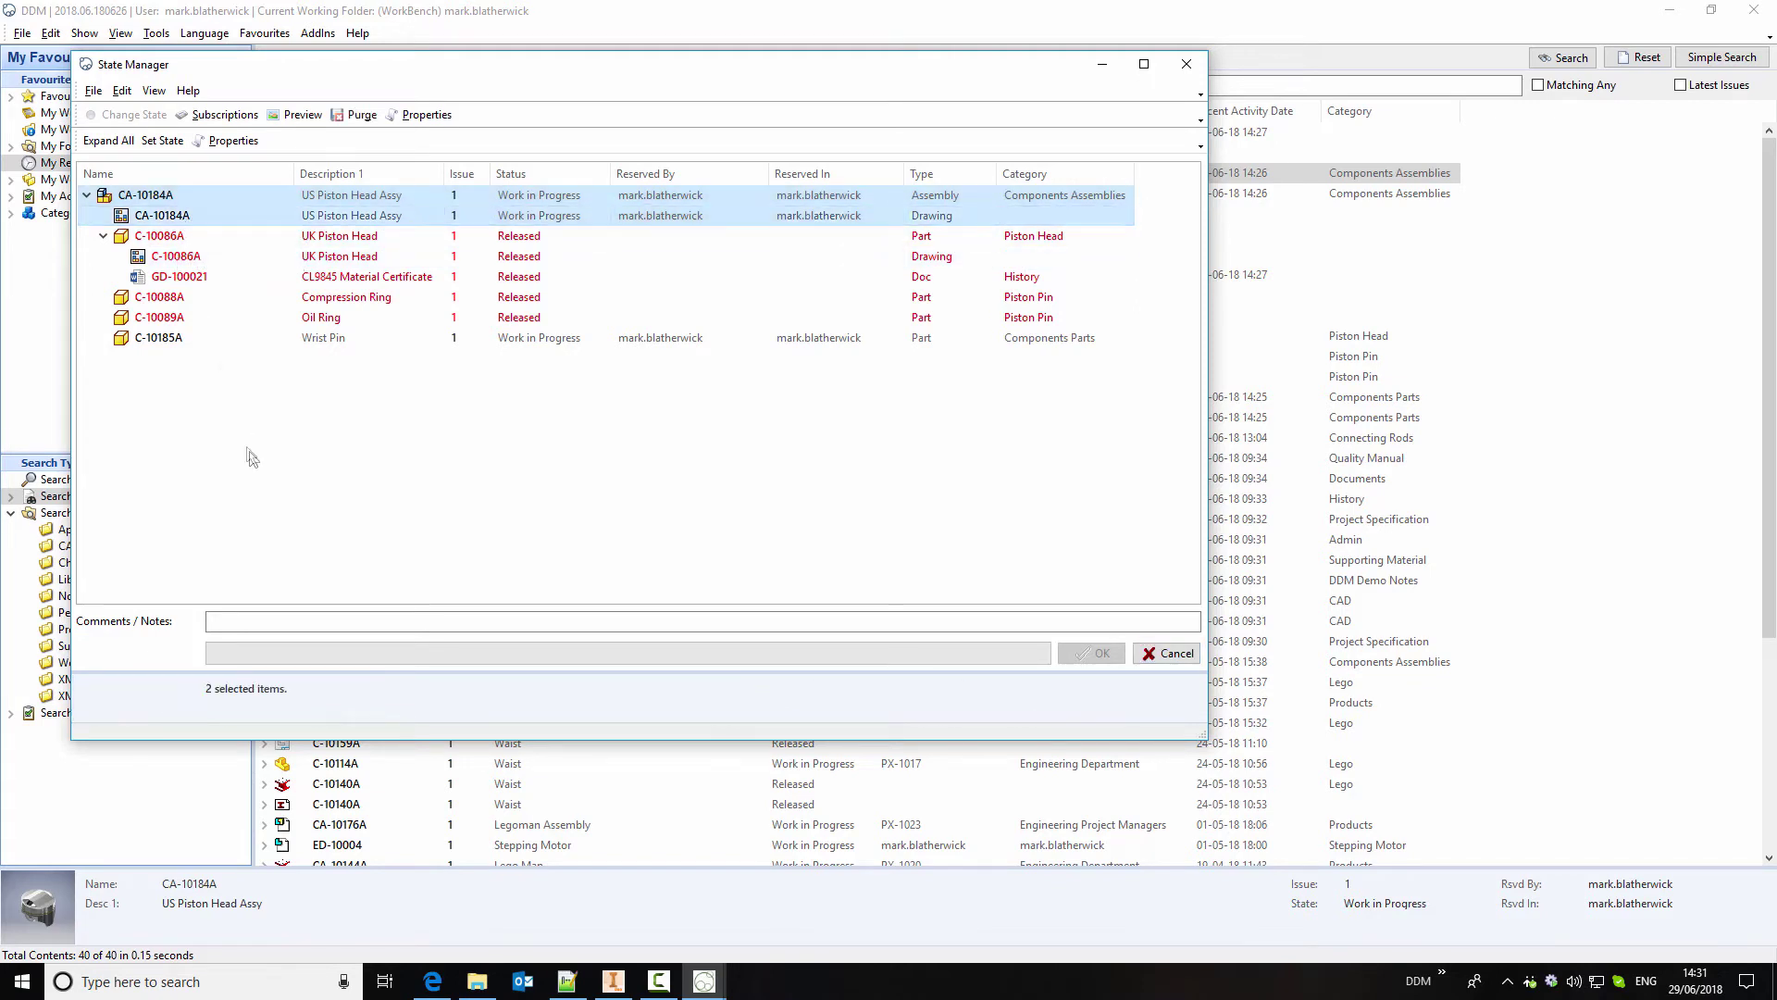
ctrl+click(257, 342)
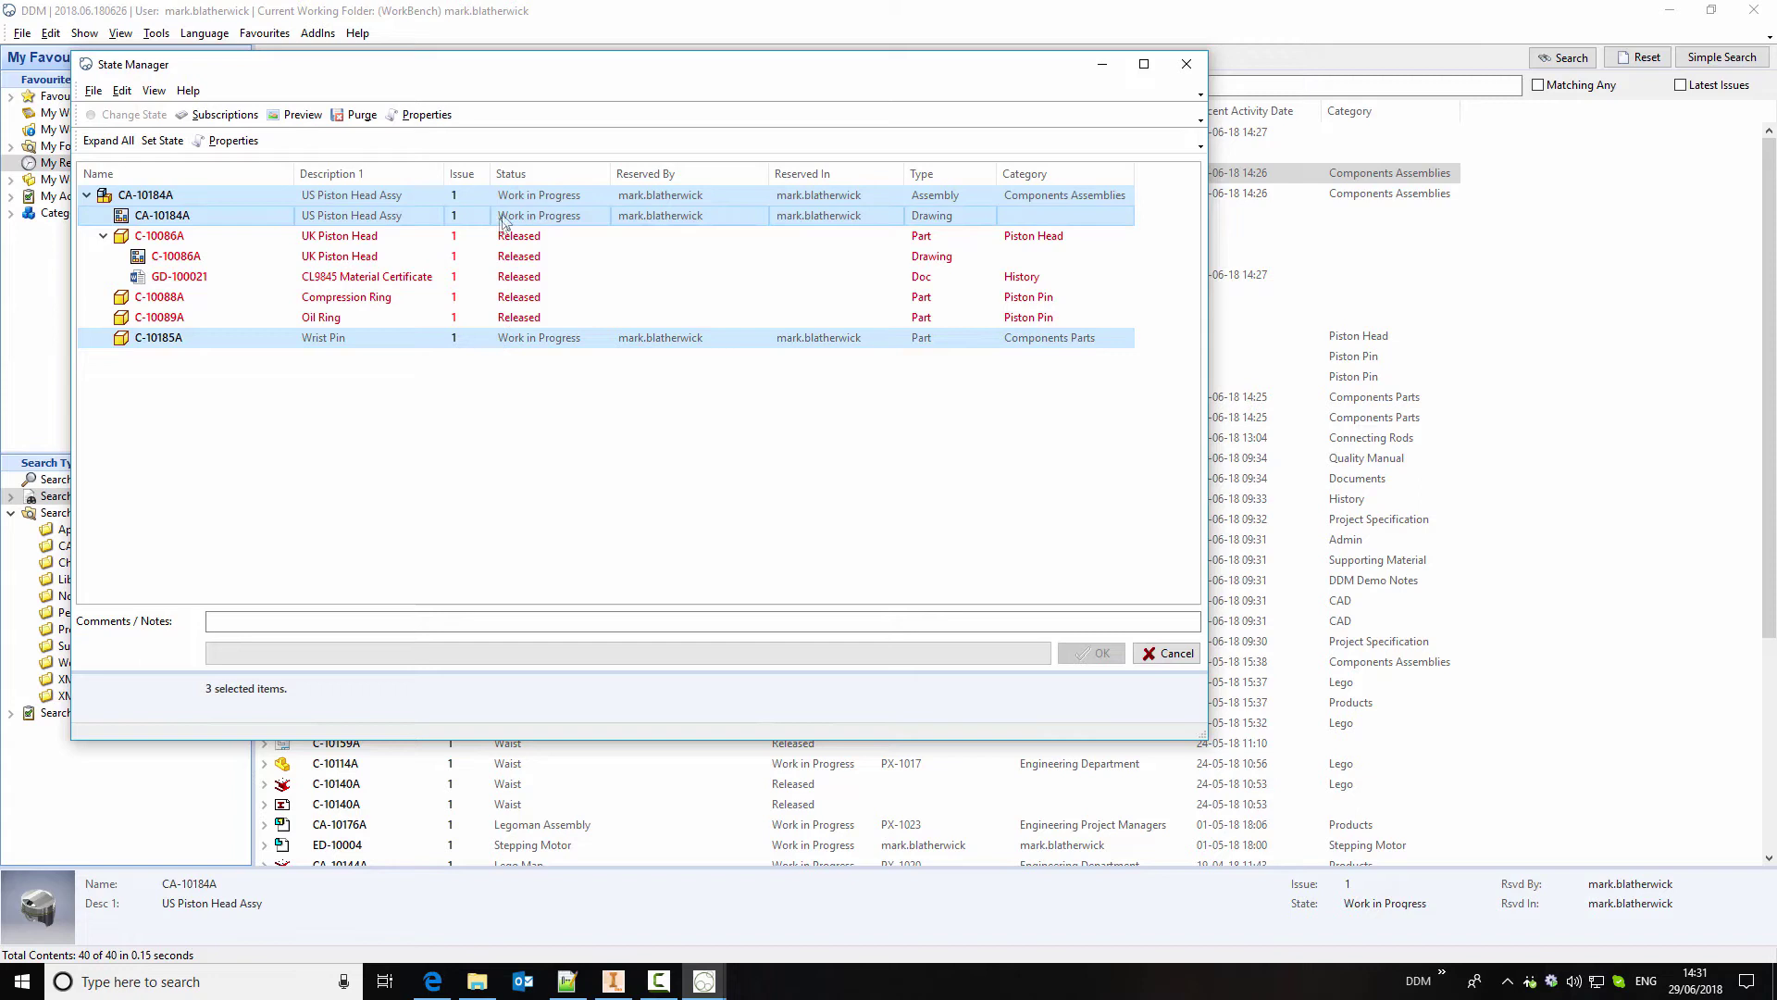
click(295, 620)
text(First release for production)
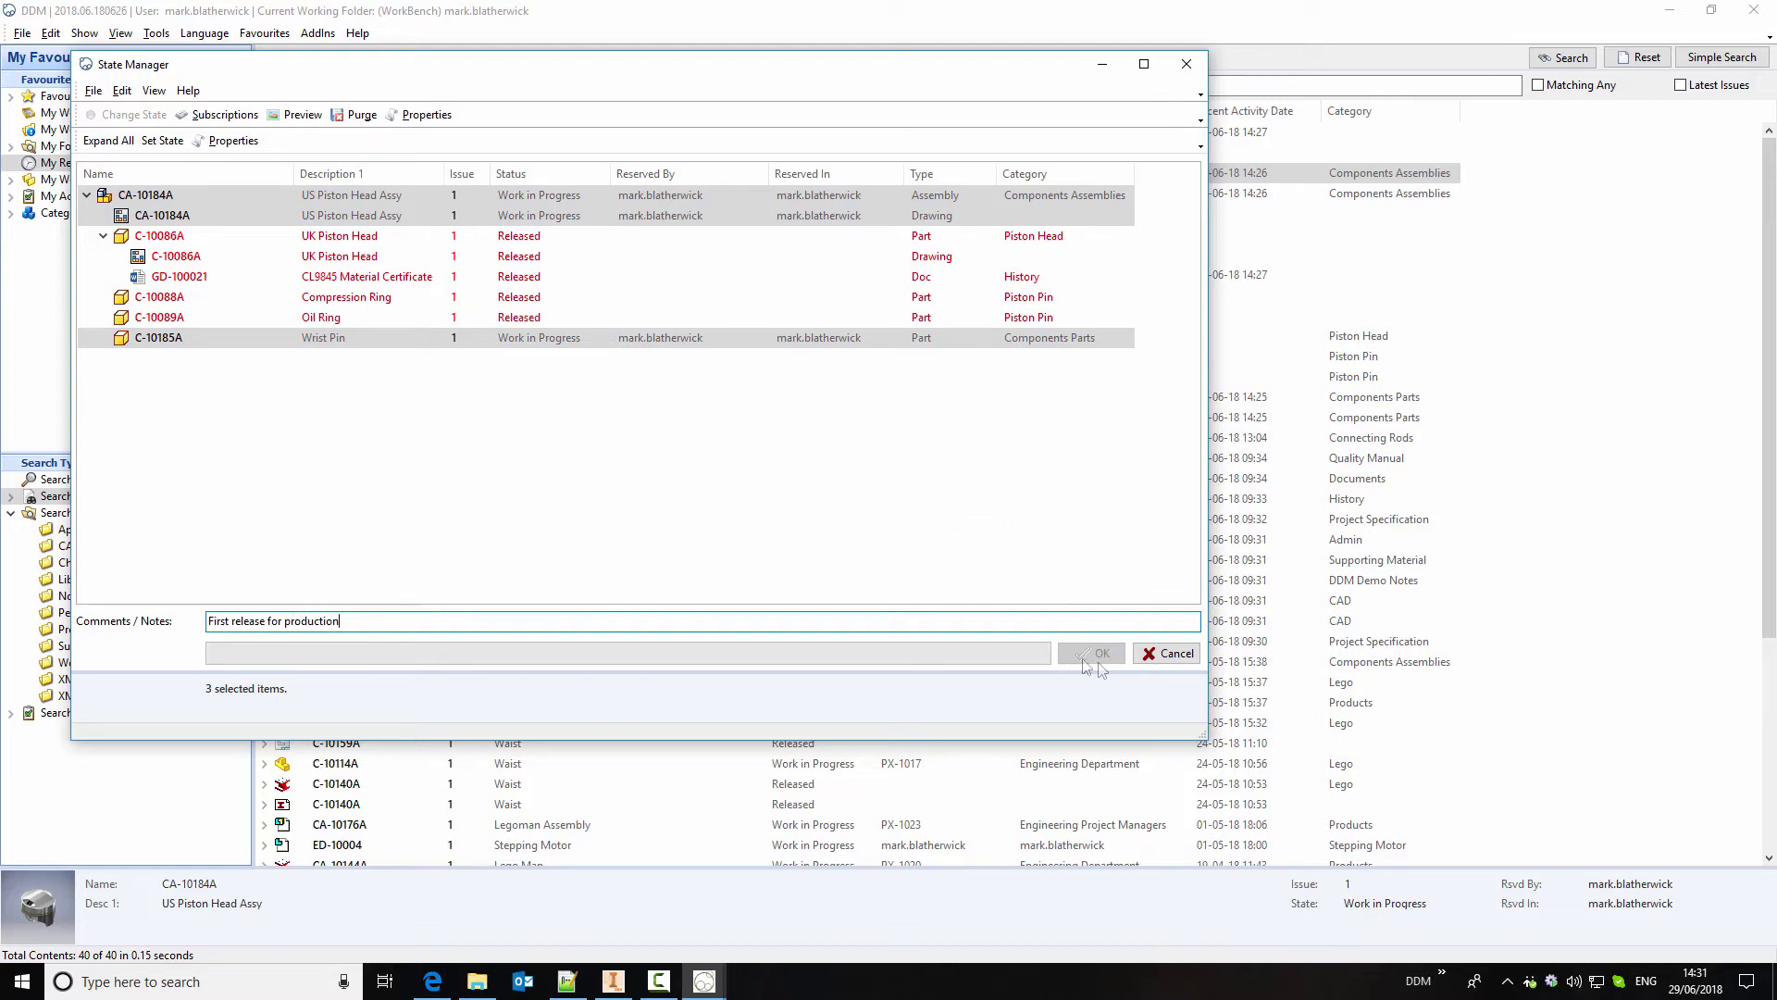
click(162, 140)
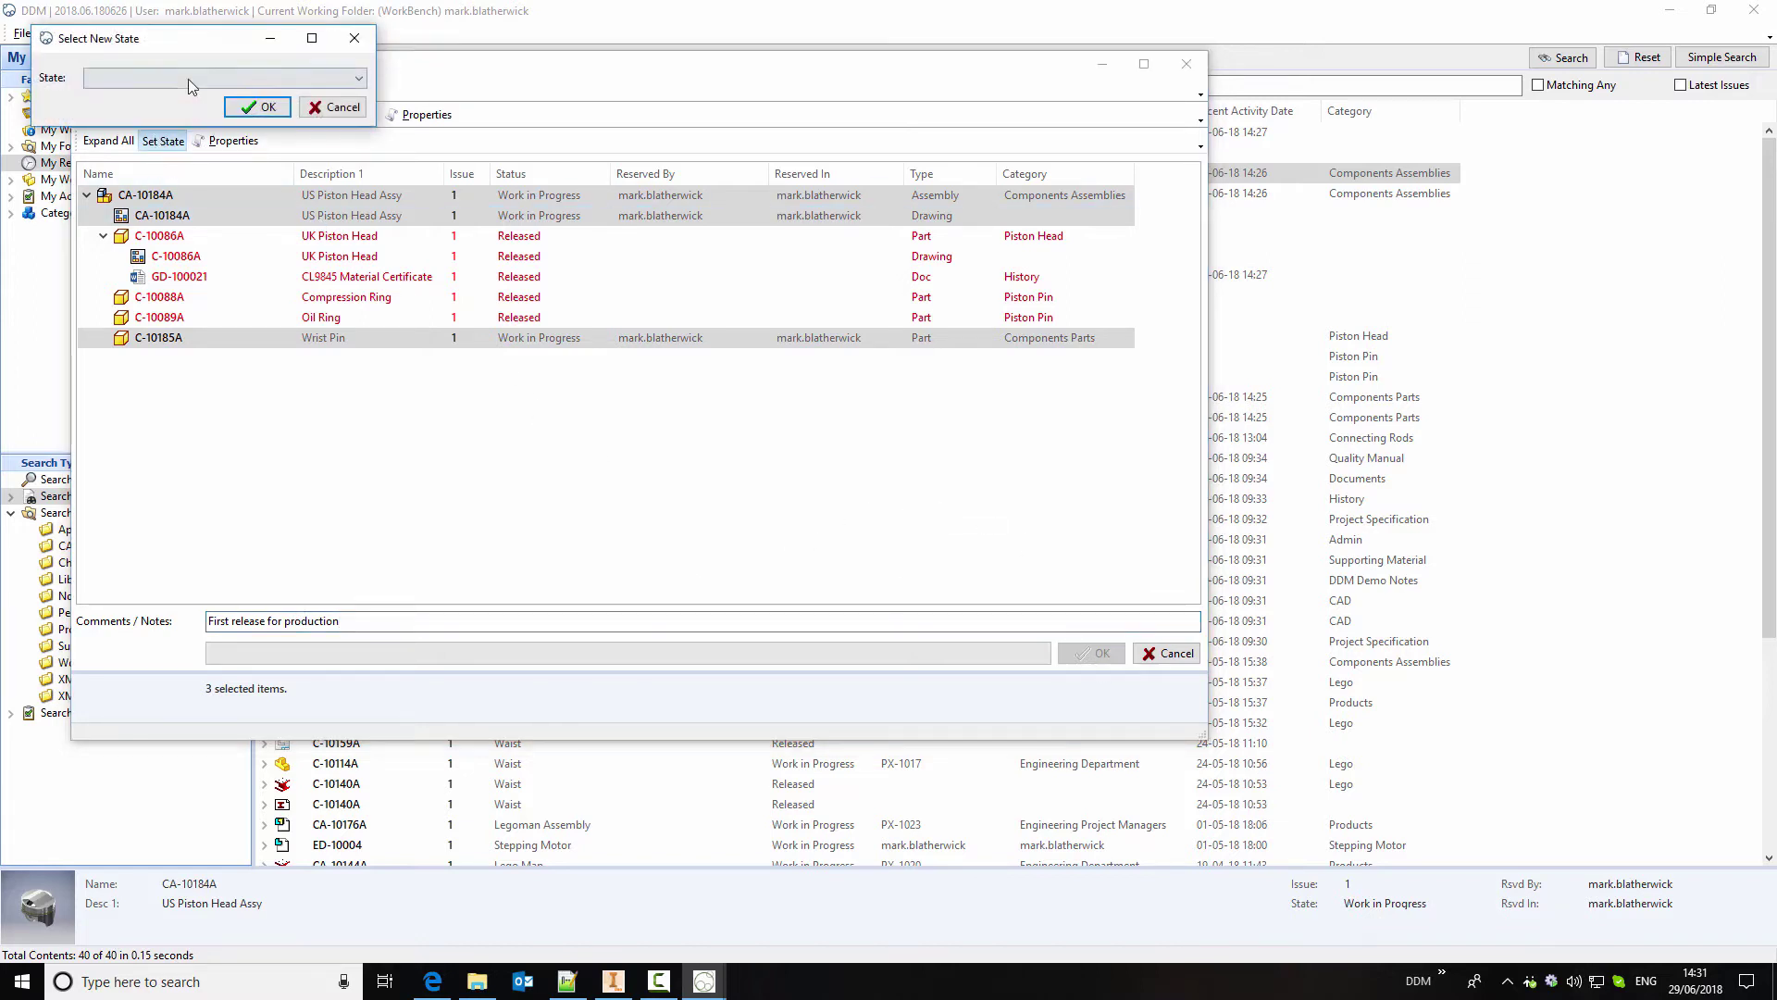
click(187, 79)
click(181, 124)
click(251, 108)
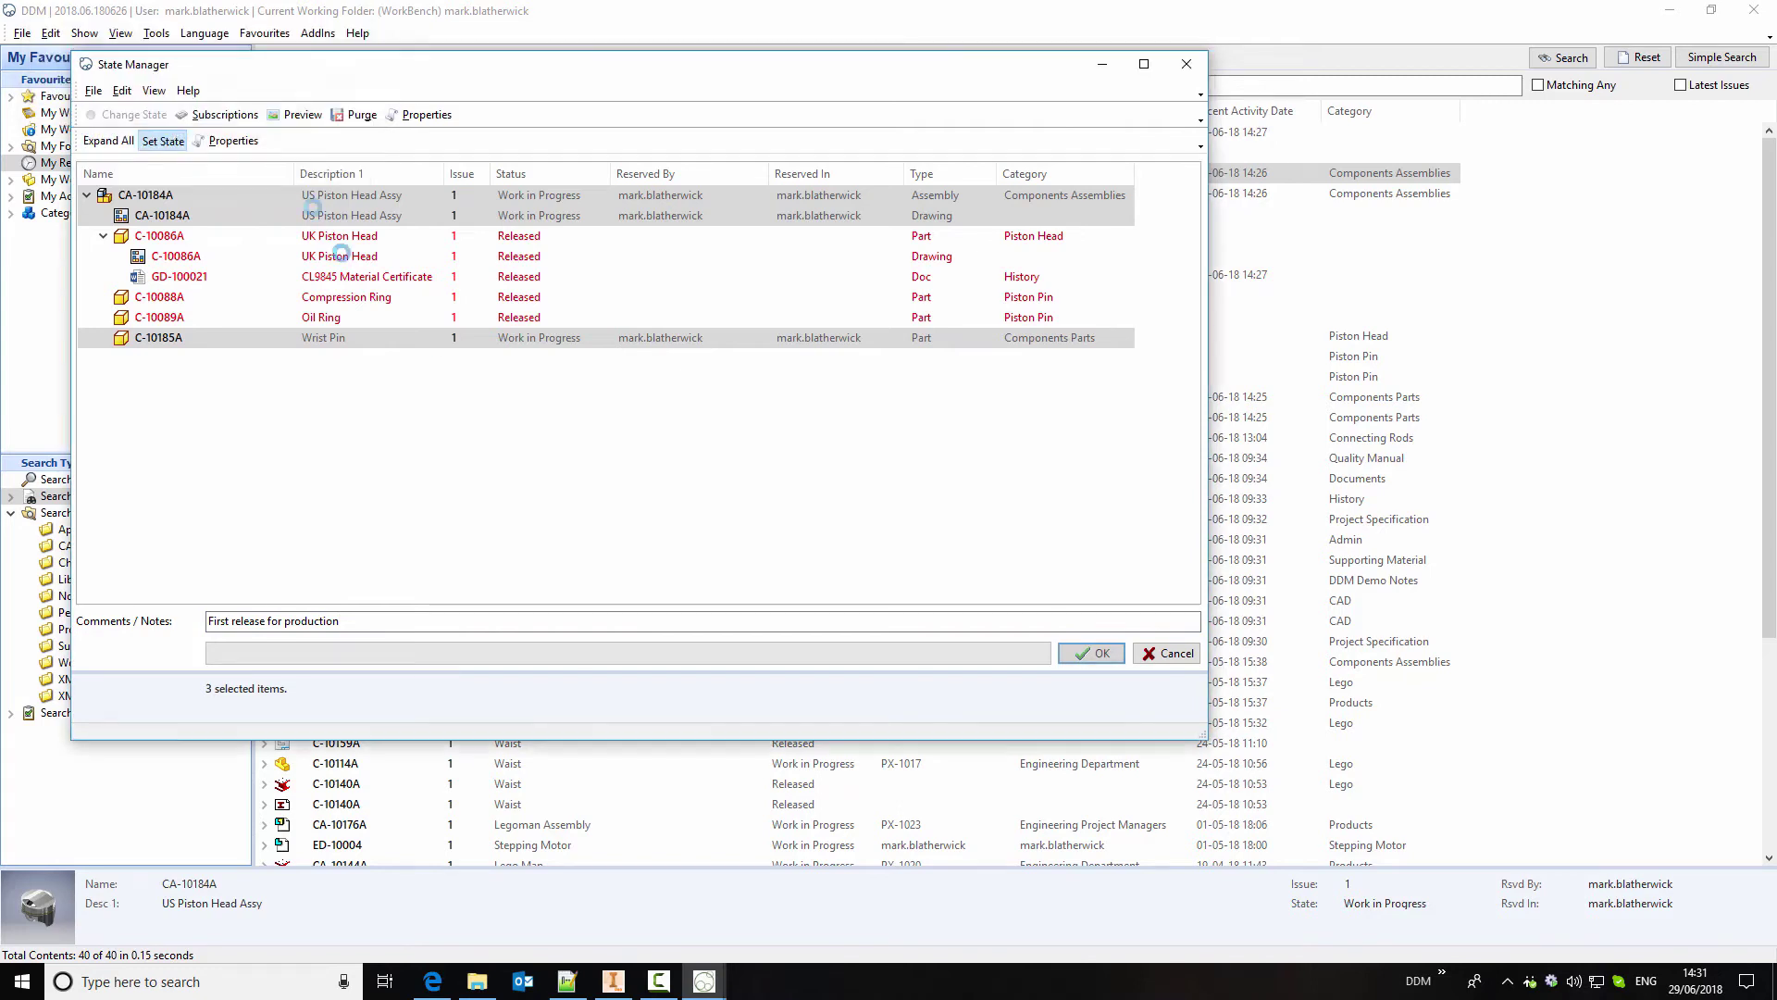
click(1079, 659)
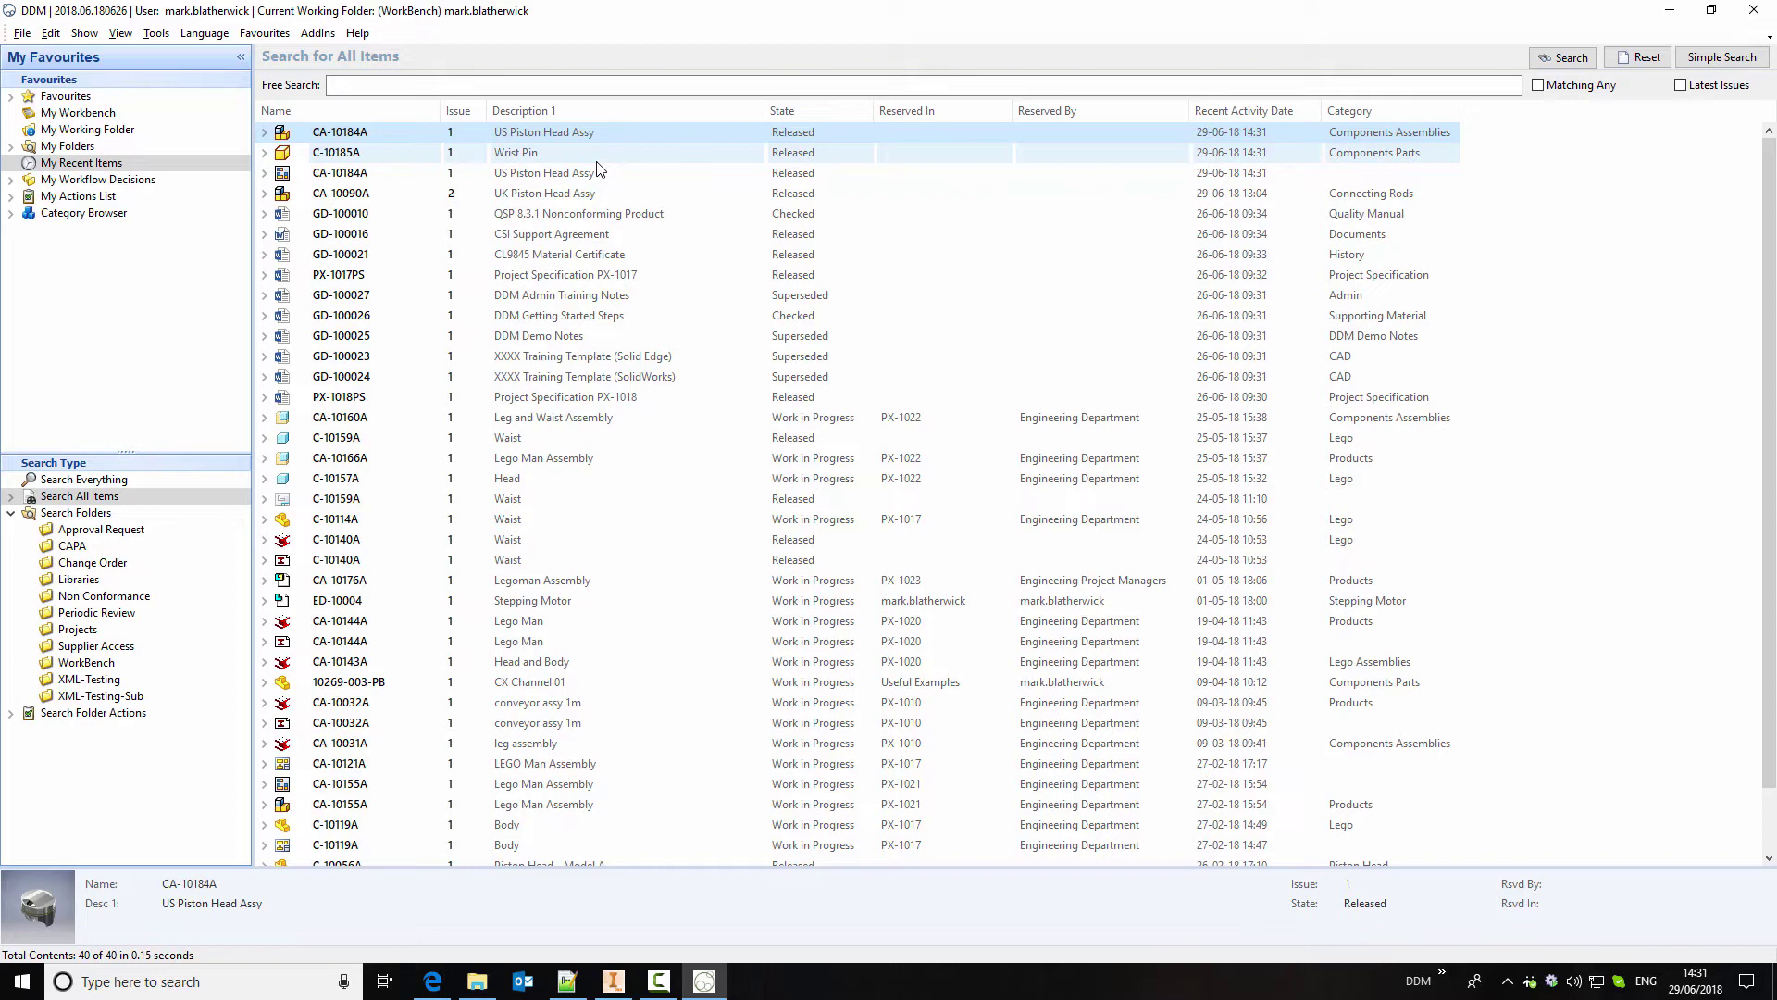
Load the released CA-10184A assembly into Inventor and open its C-10185A wrist pin part separately
double_click(548, 132)
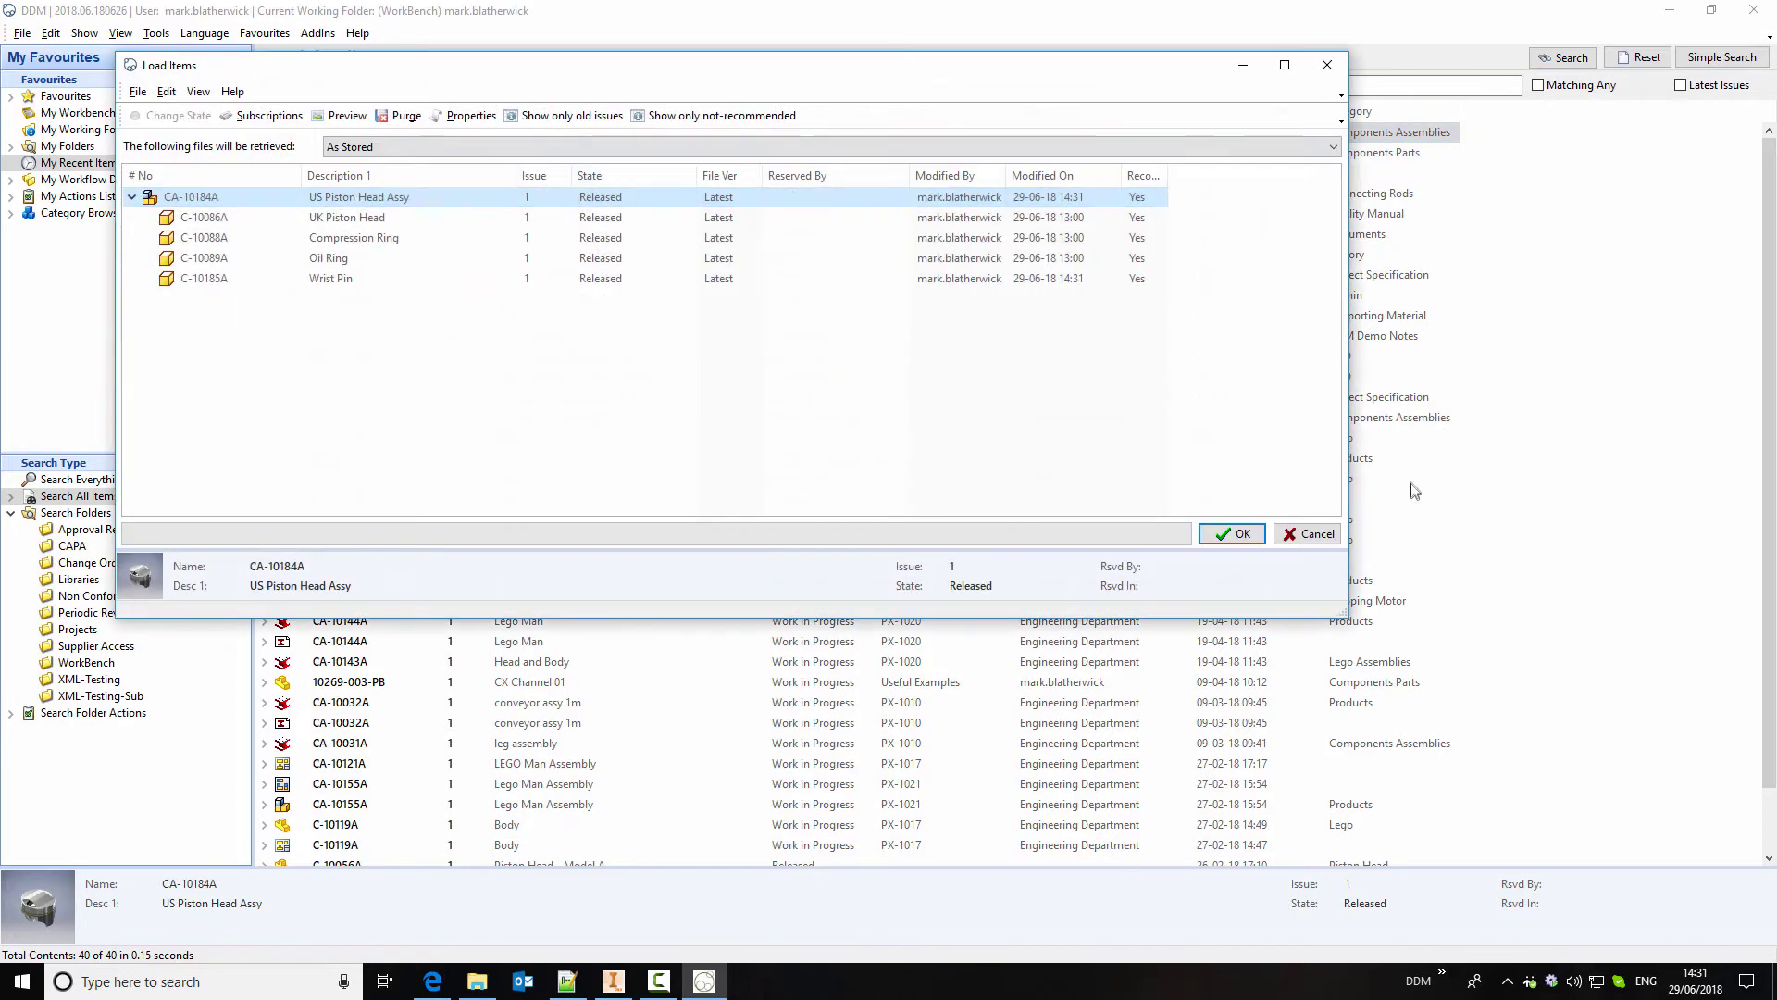
click(1232, 533)
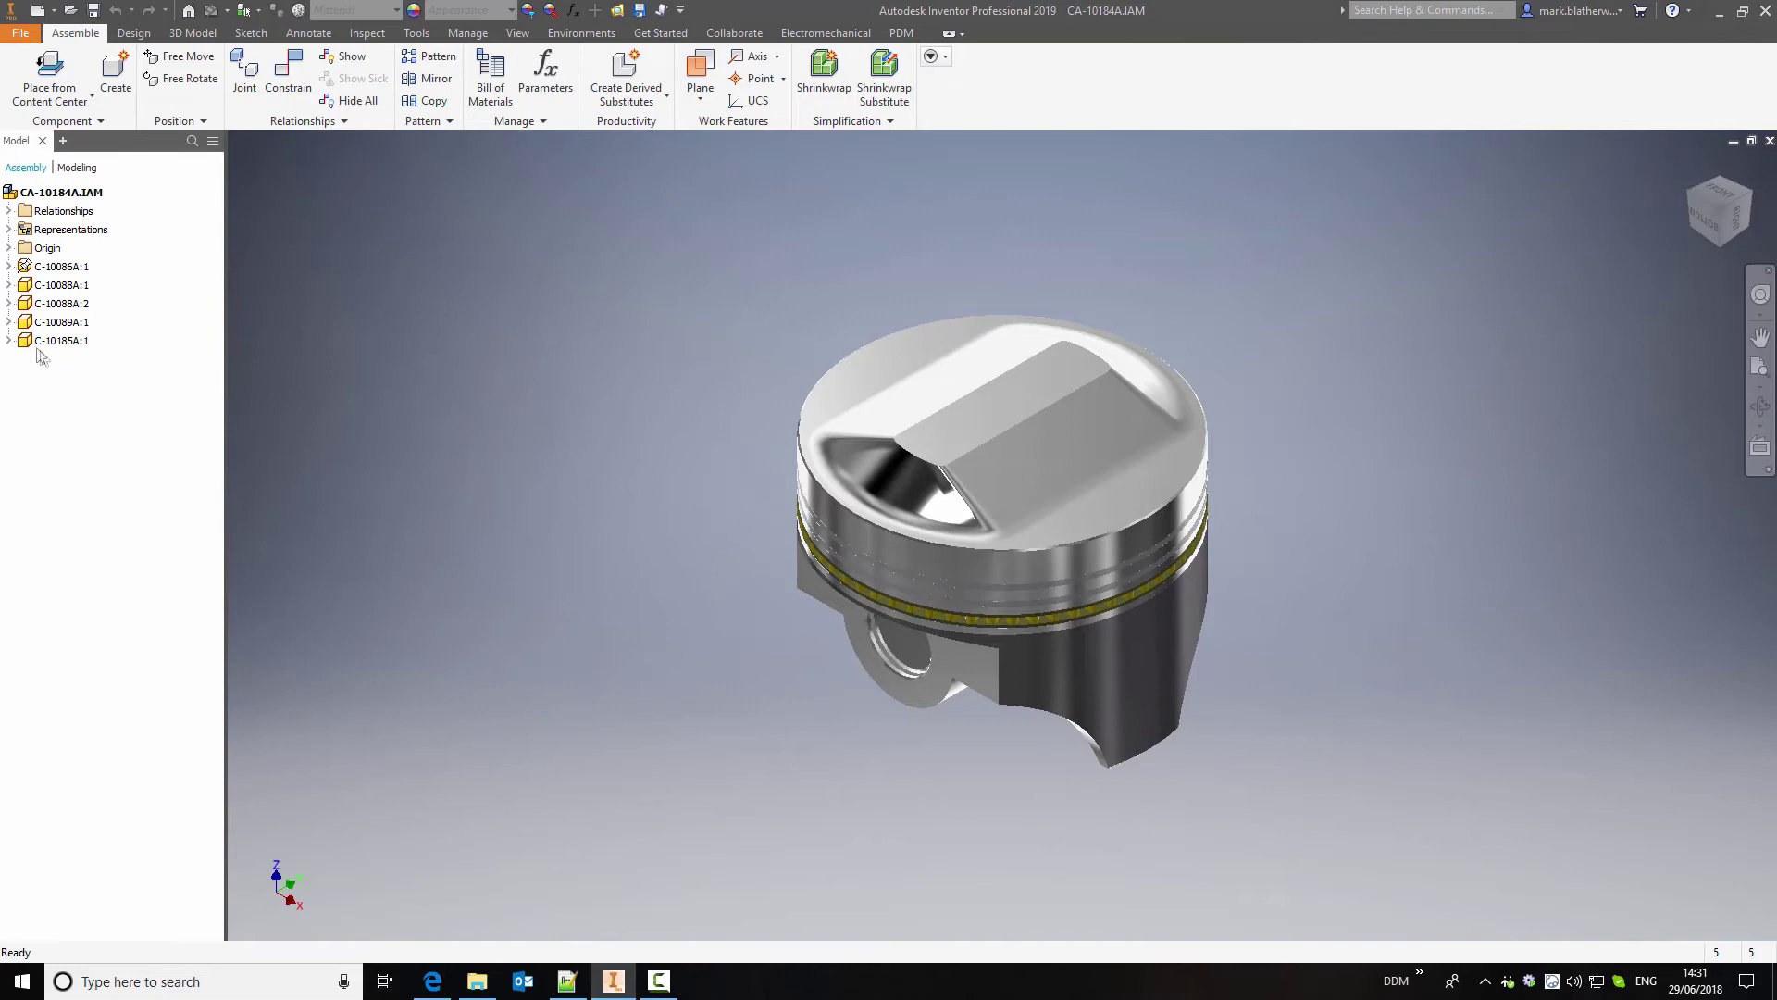
click(62, 346)
right_click(68, 343)
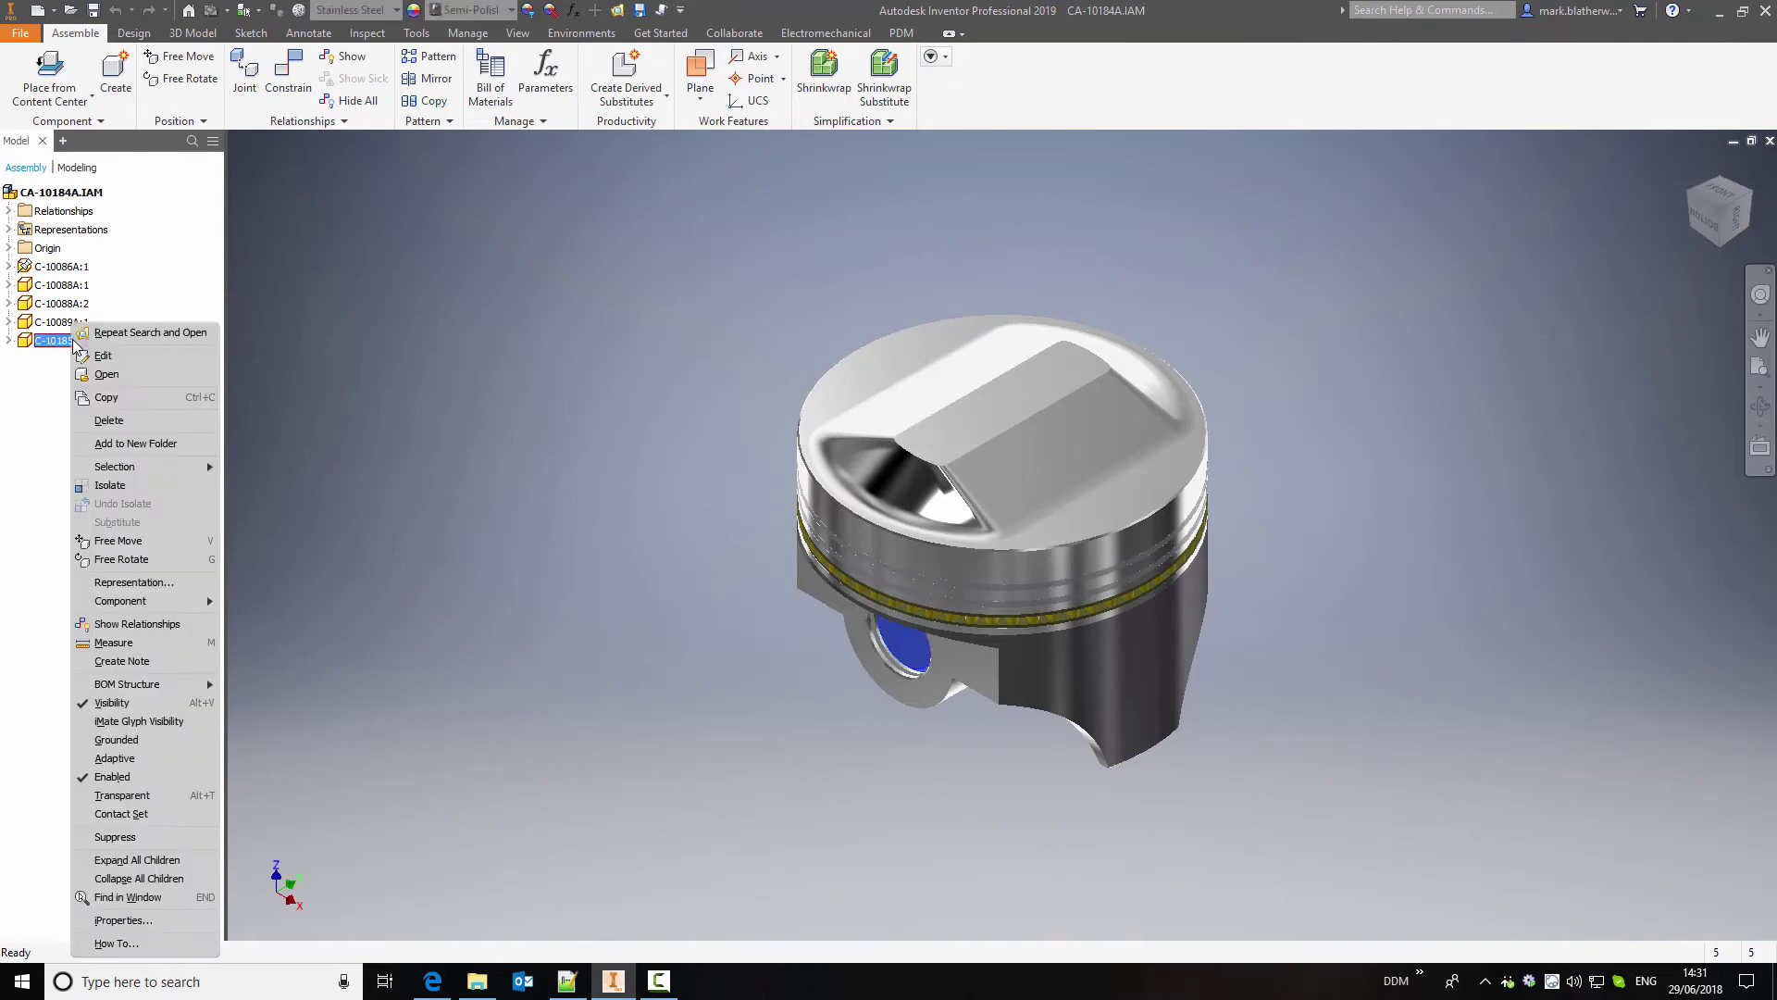
click(106, 374)
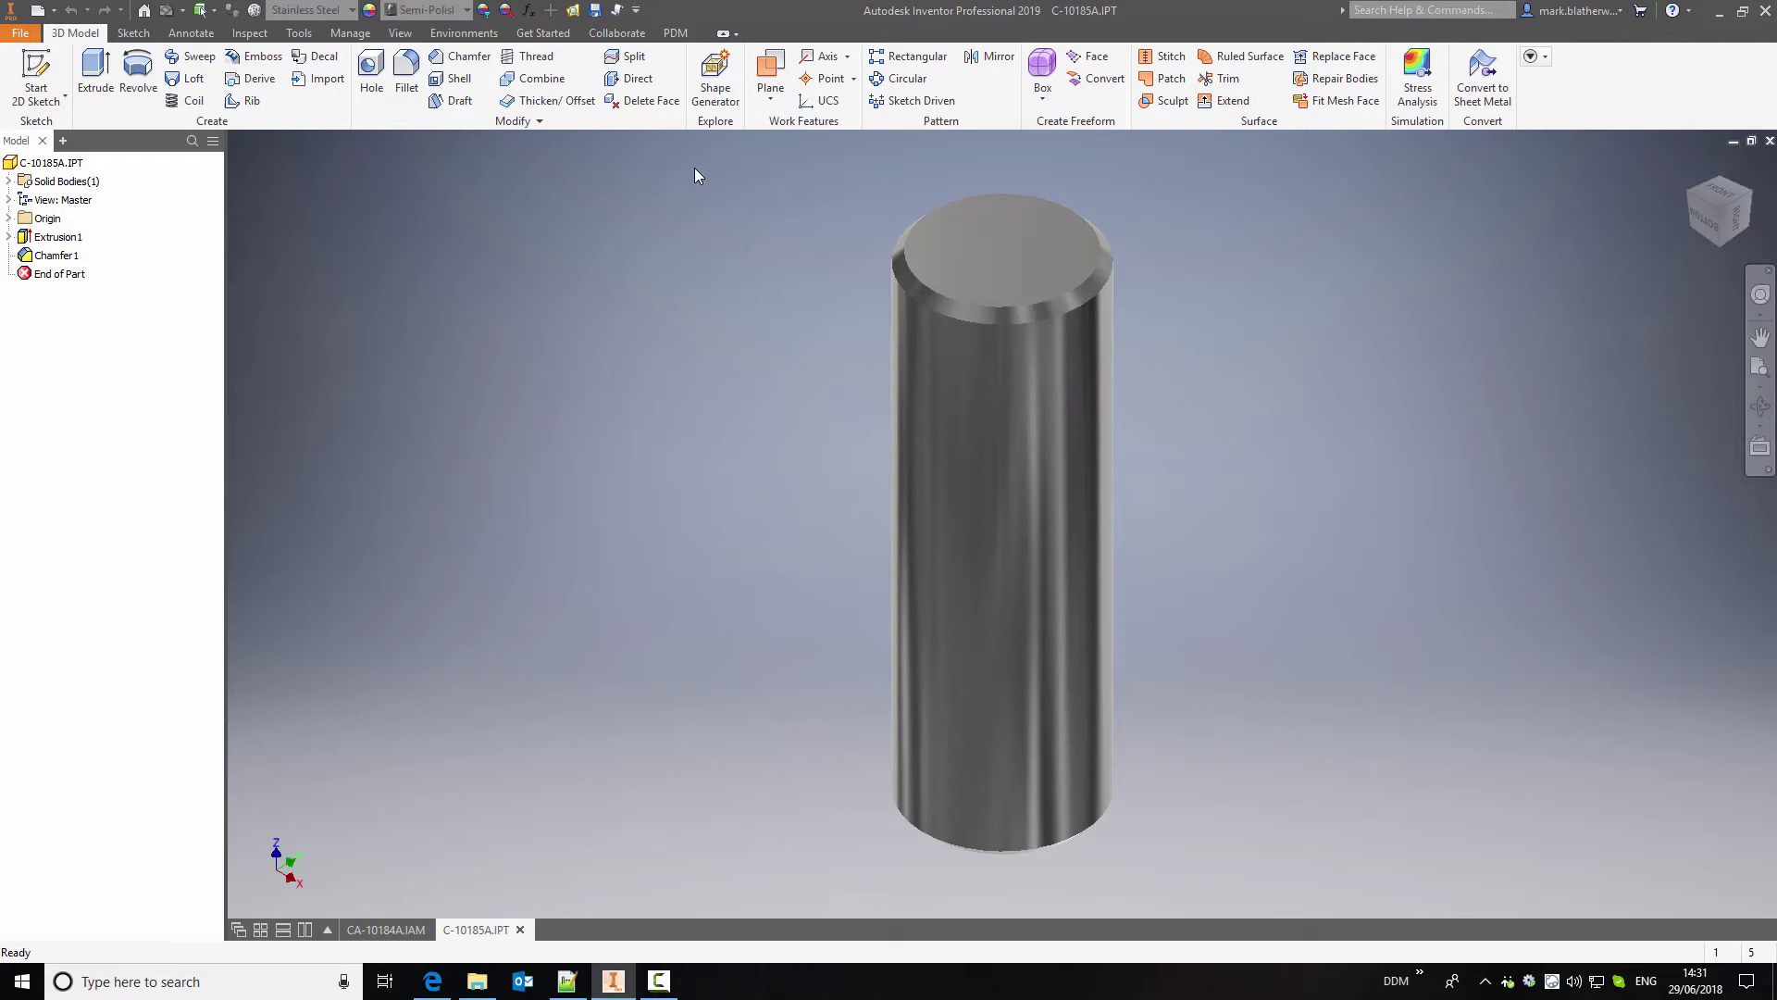
click(676, 34)
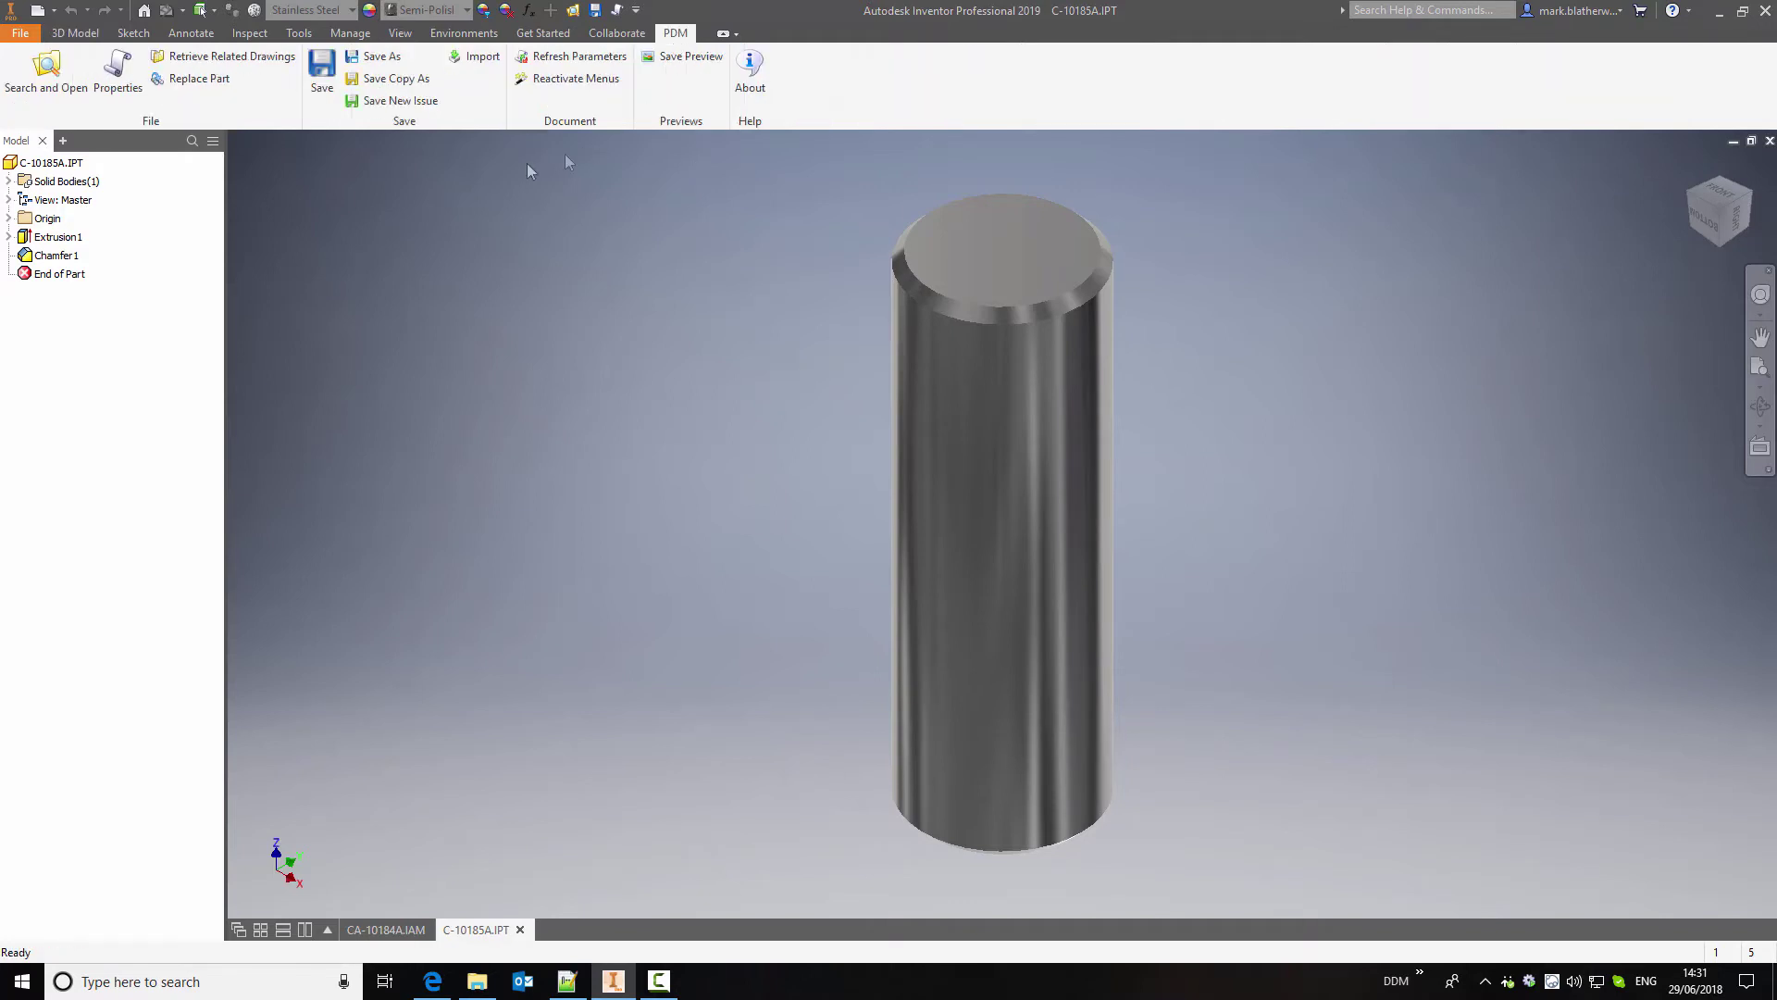
click(118, 66)
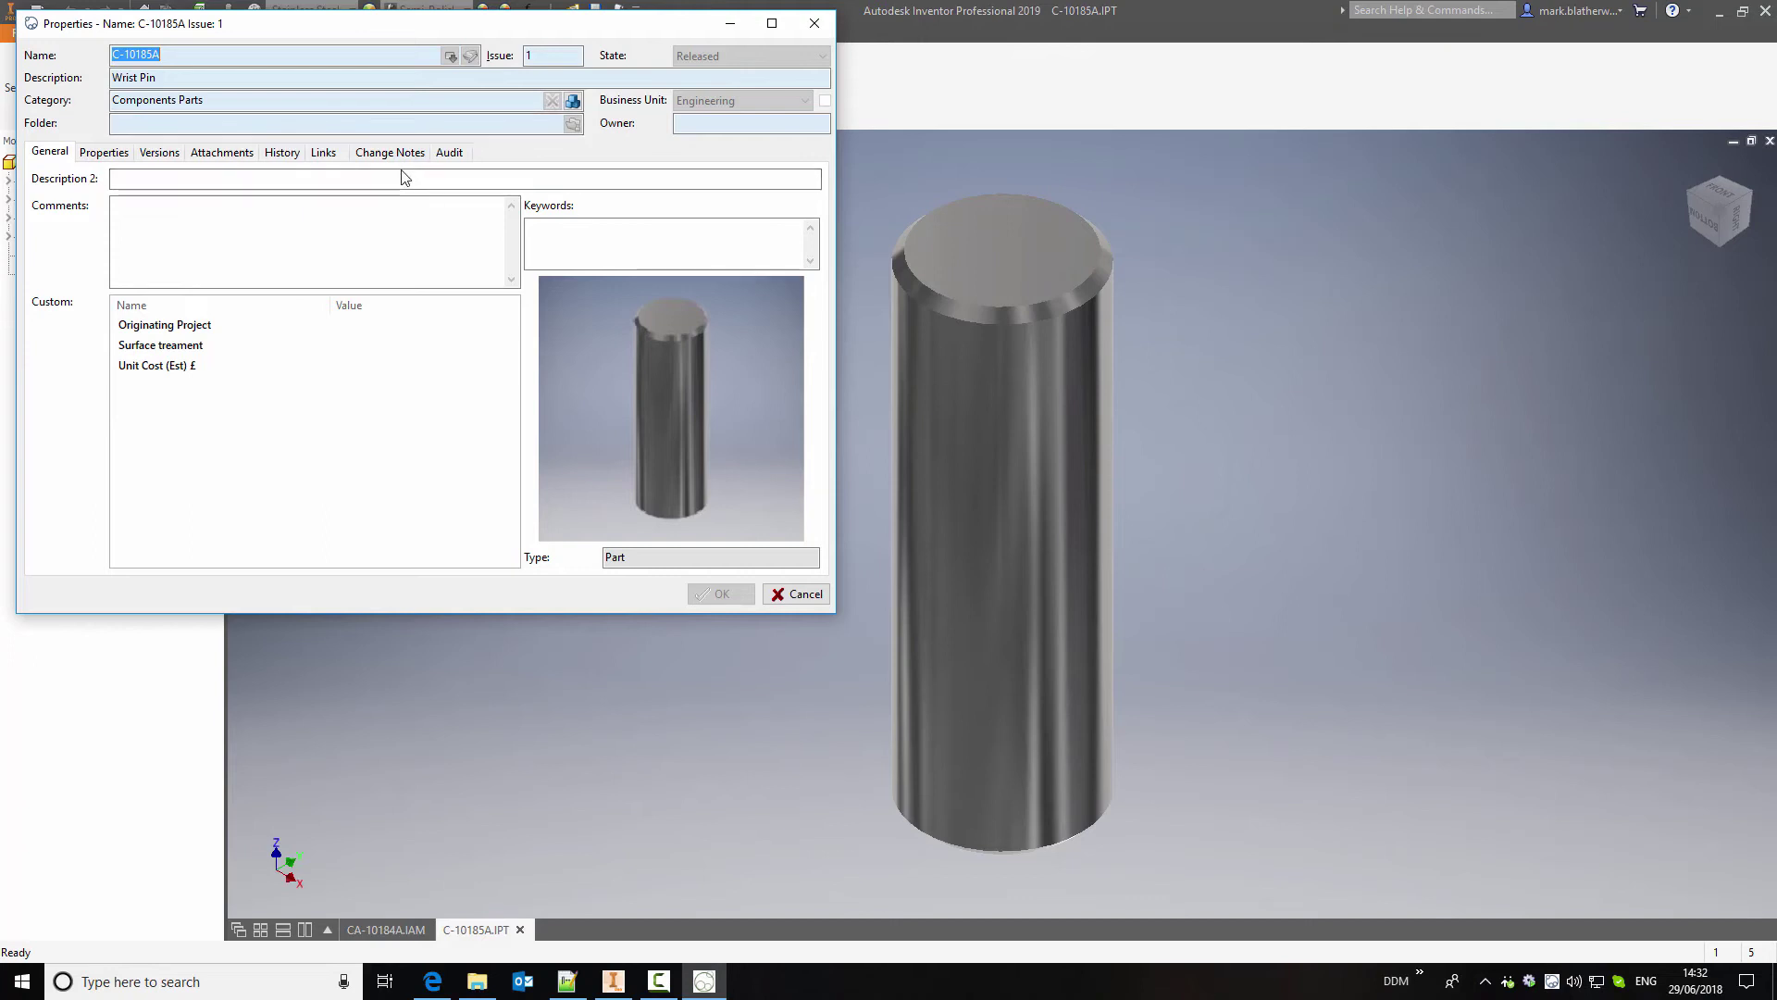
click(323, 152)
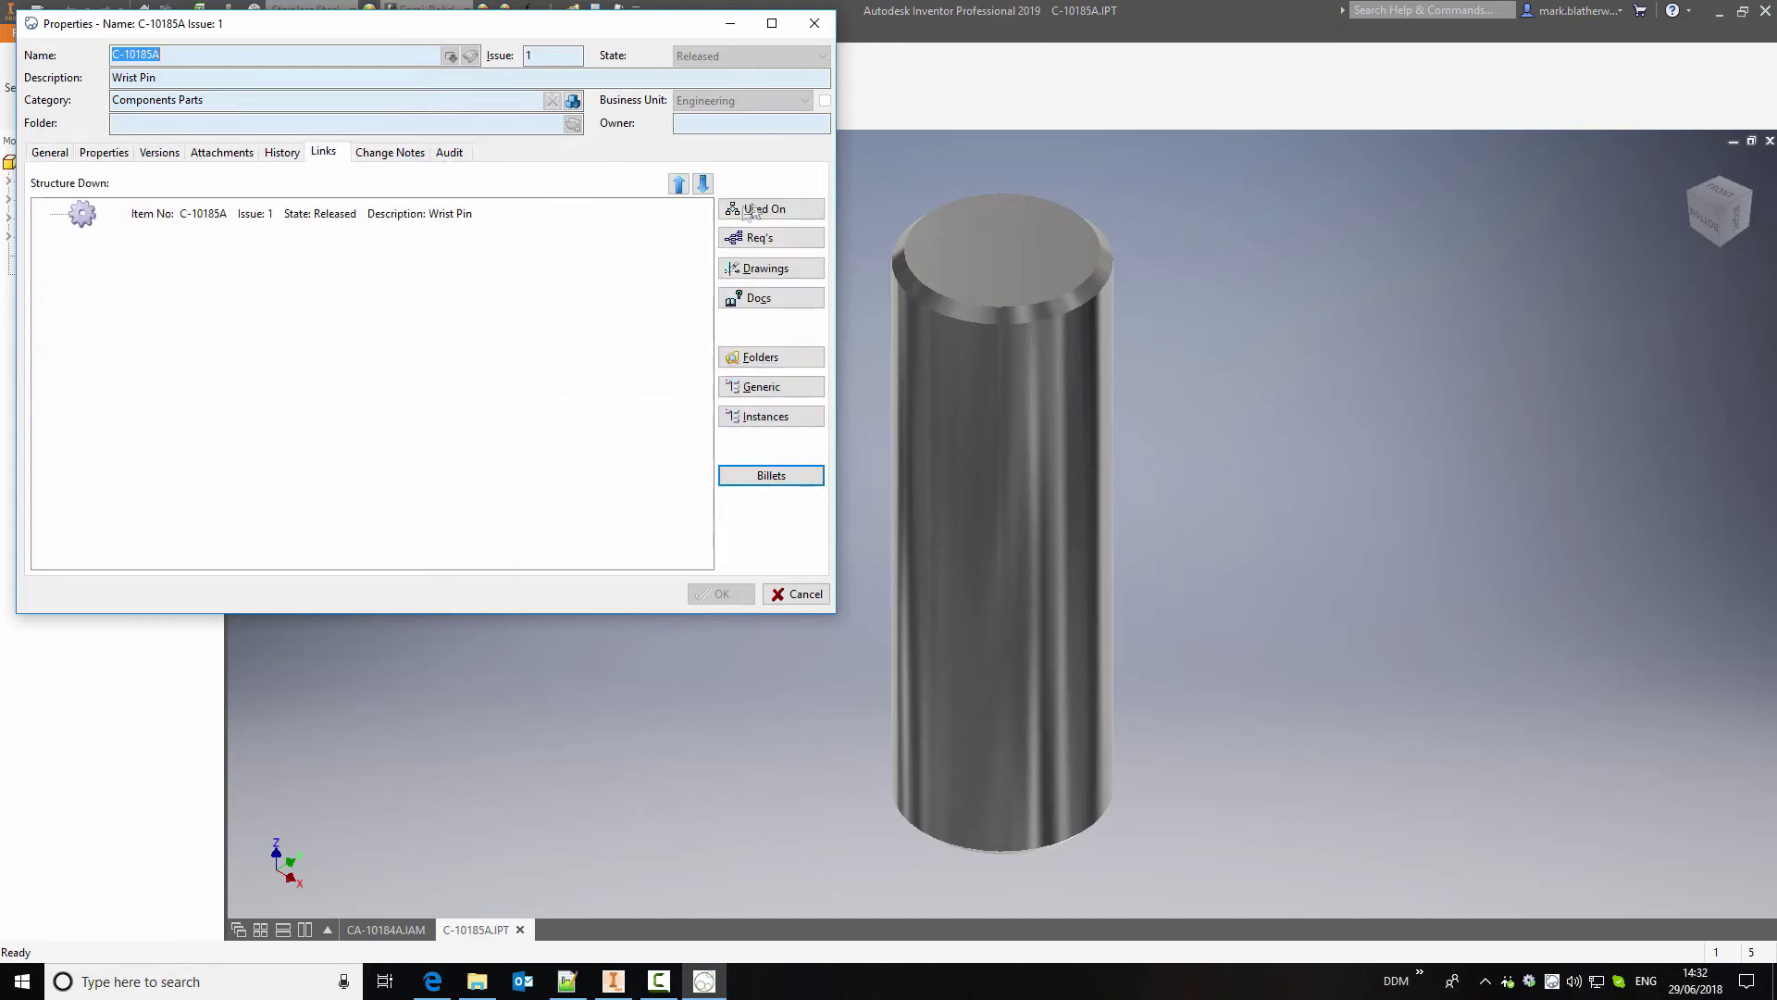
click(751, 211)
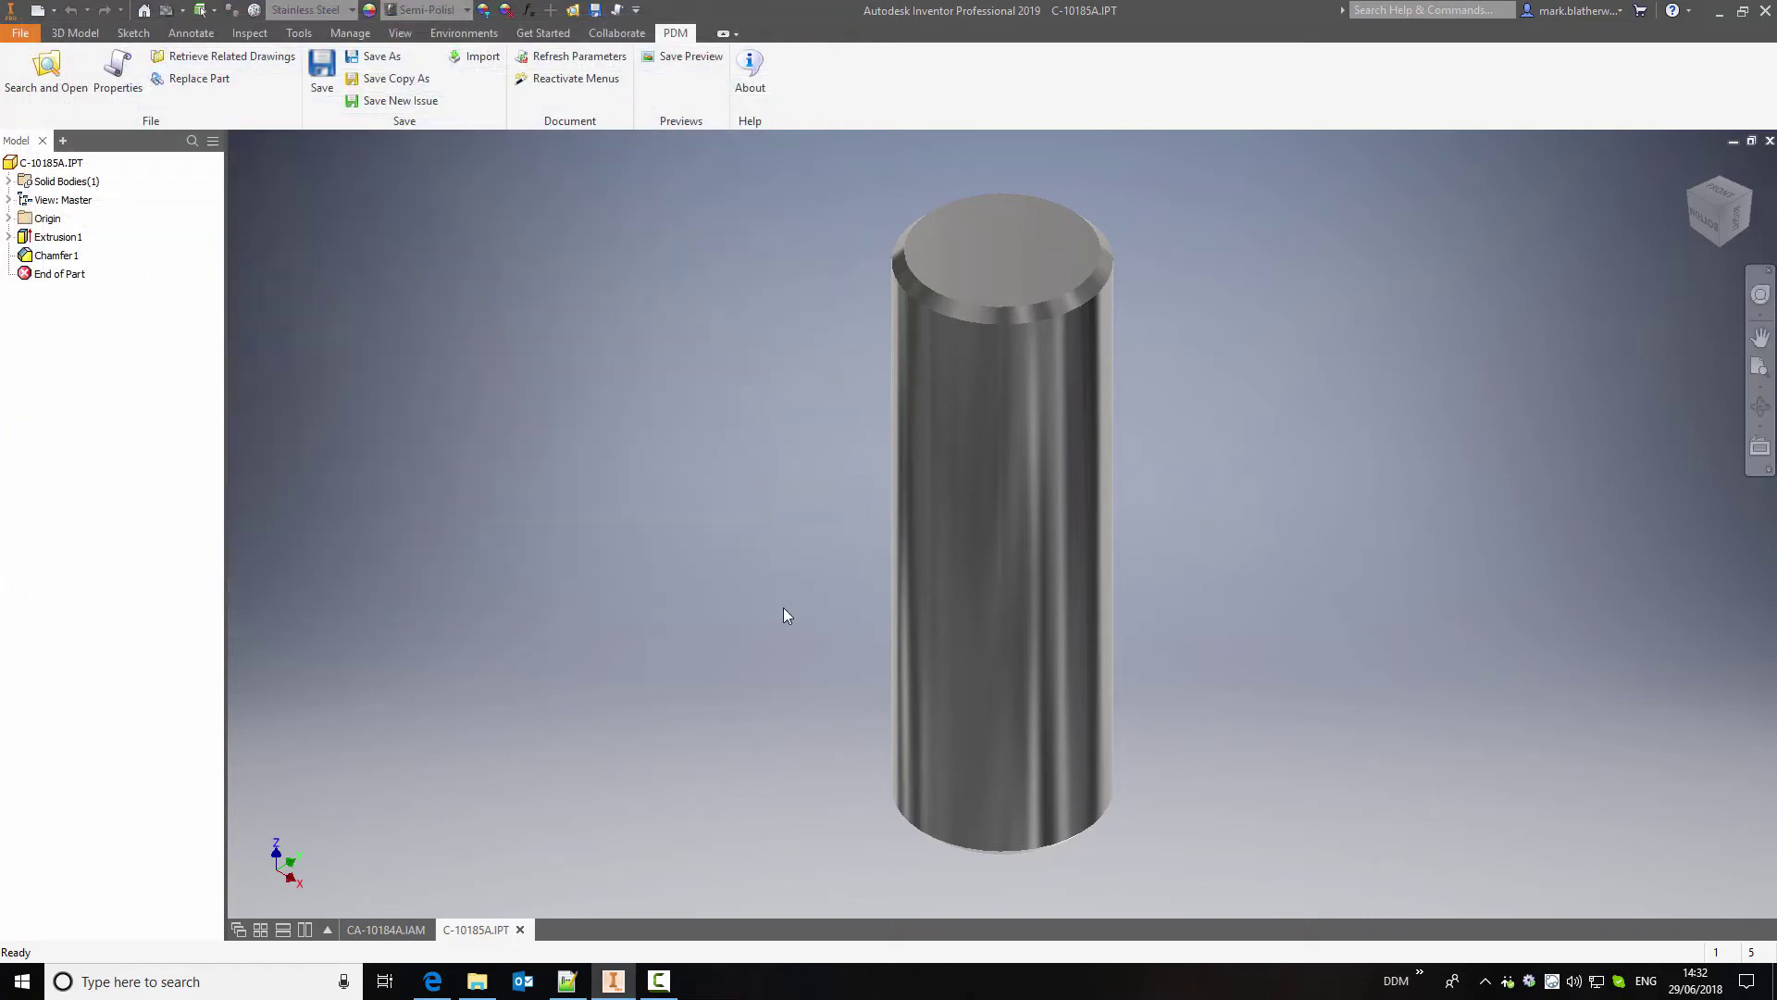
Add Hole1 through the C-10185A wrist pin to hollow it, then reopen its item properties
click(75, 32)
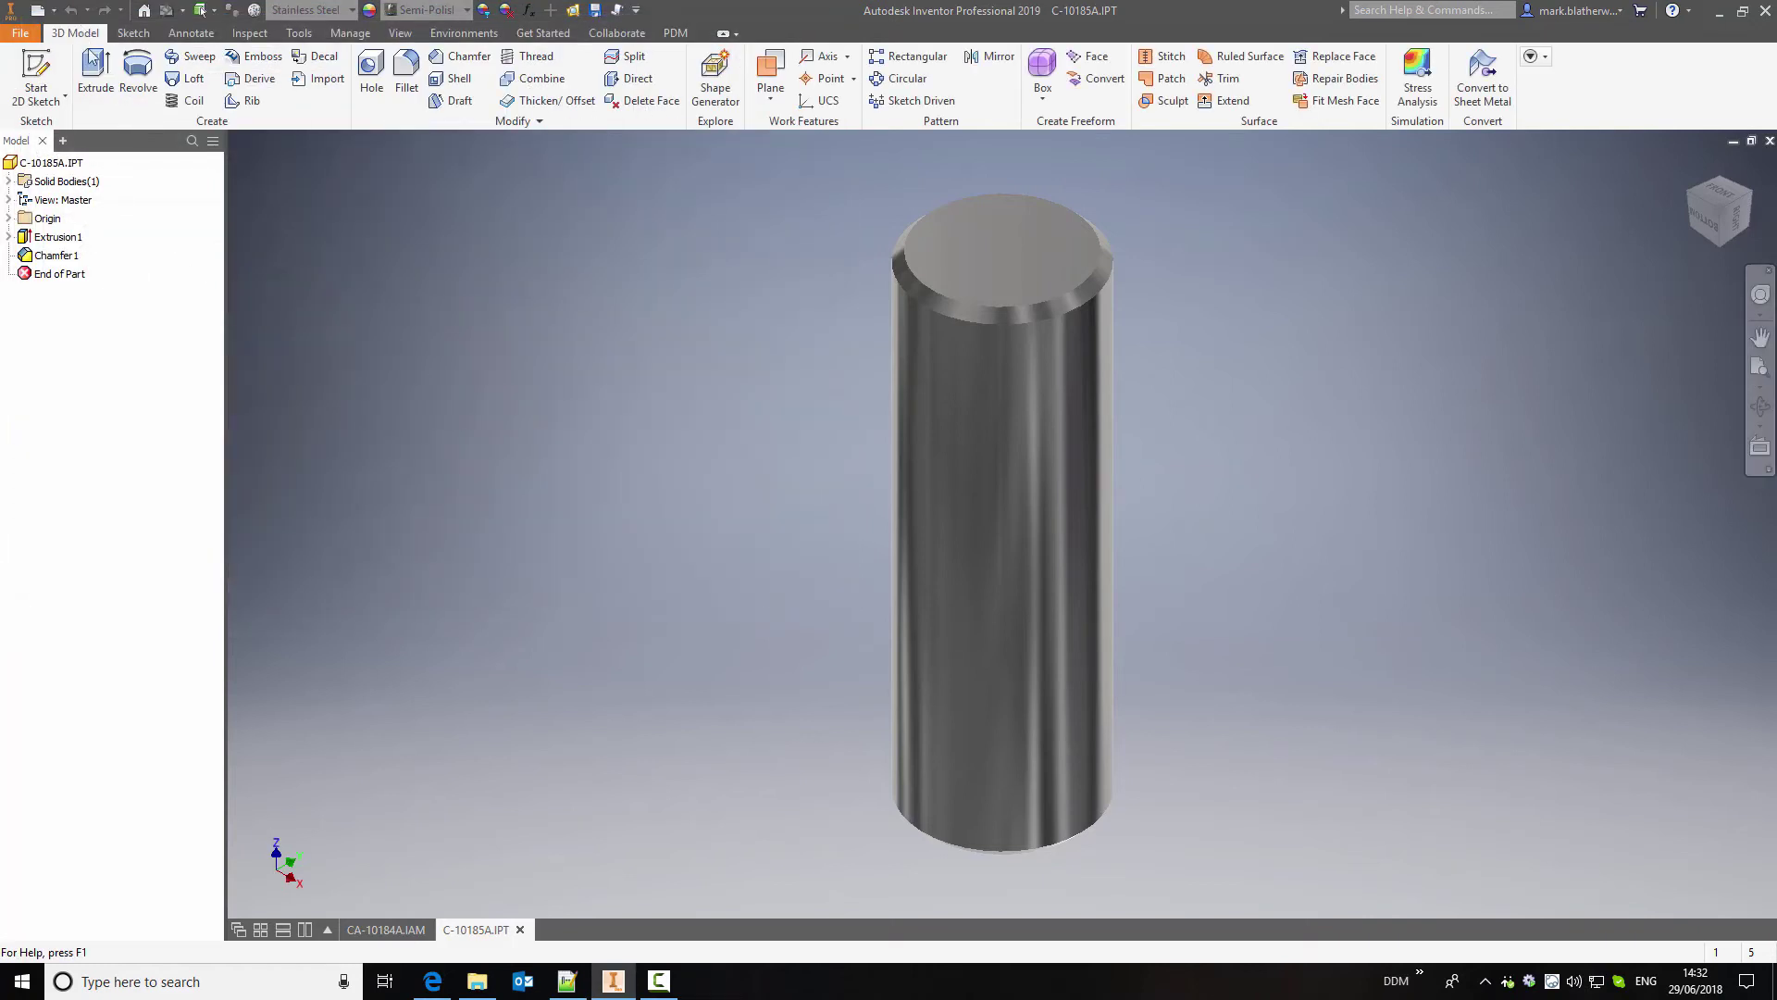
click(370, 66)
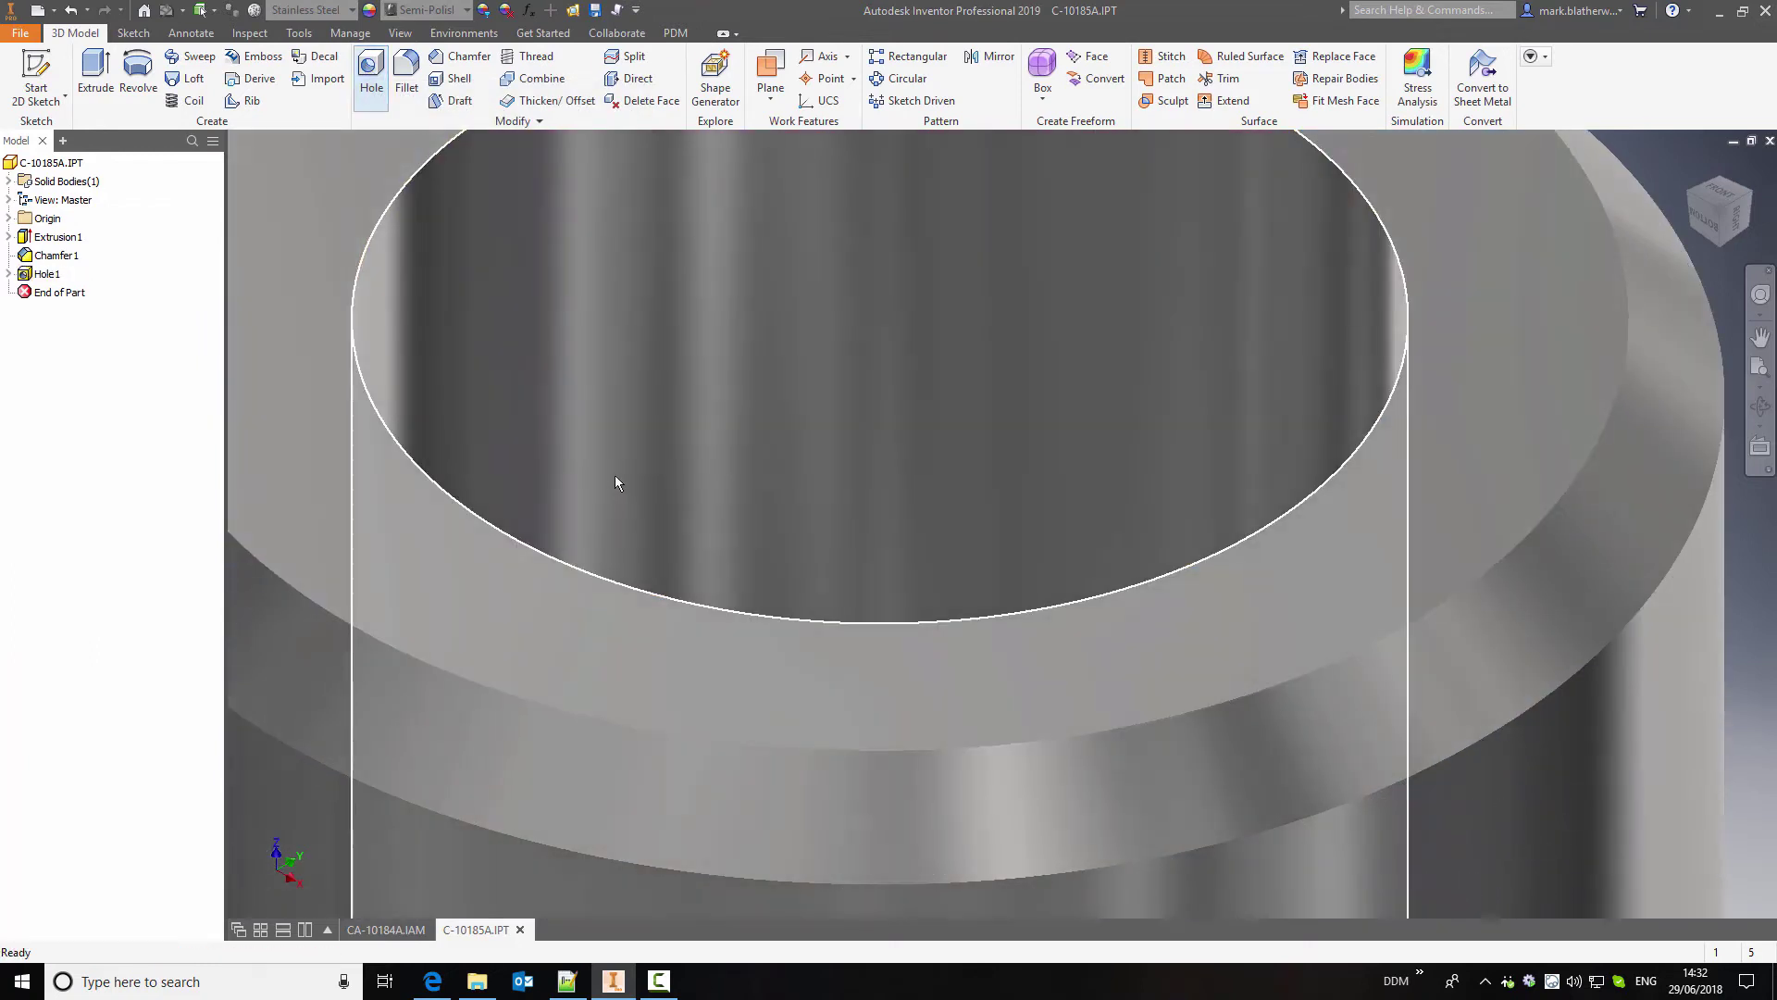
scroll(614, 475, down, 5)
middle_drag(780, 397, 670, 327)
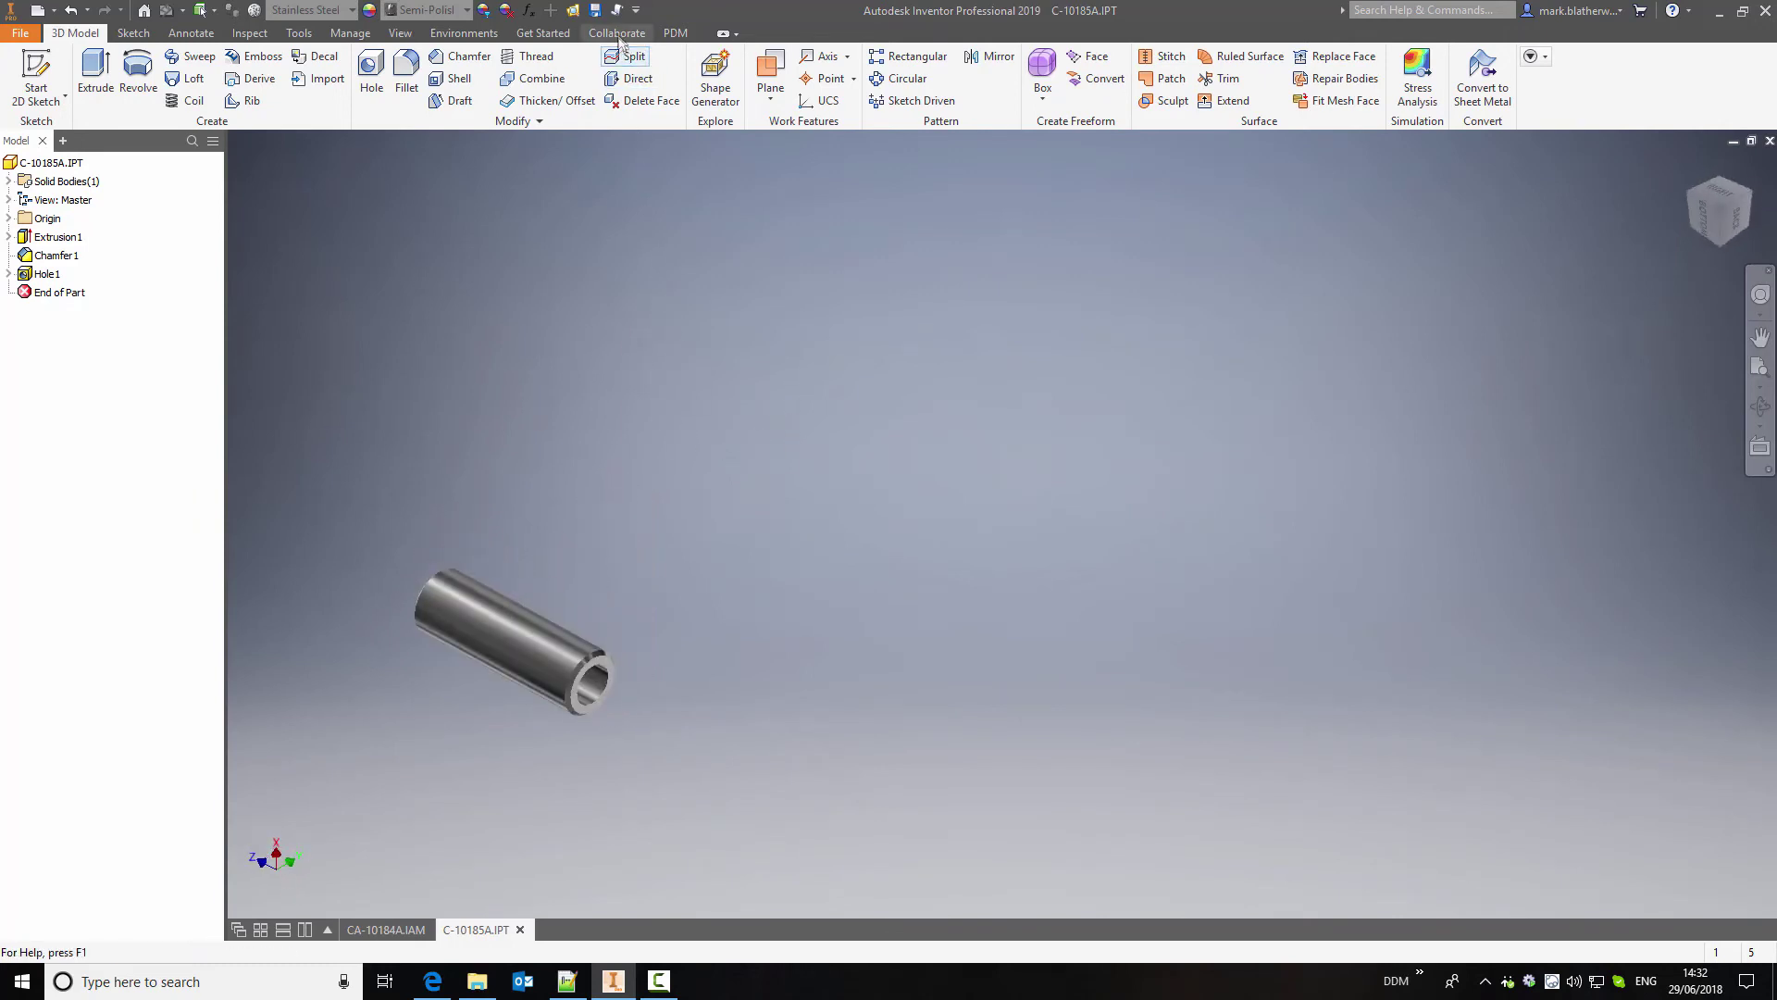
click(617, 11)
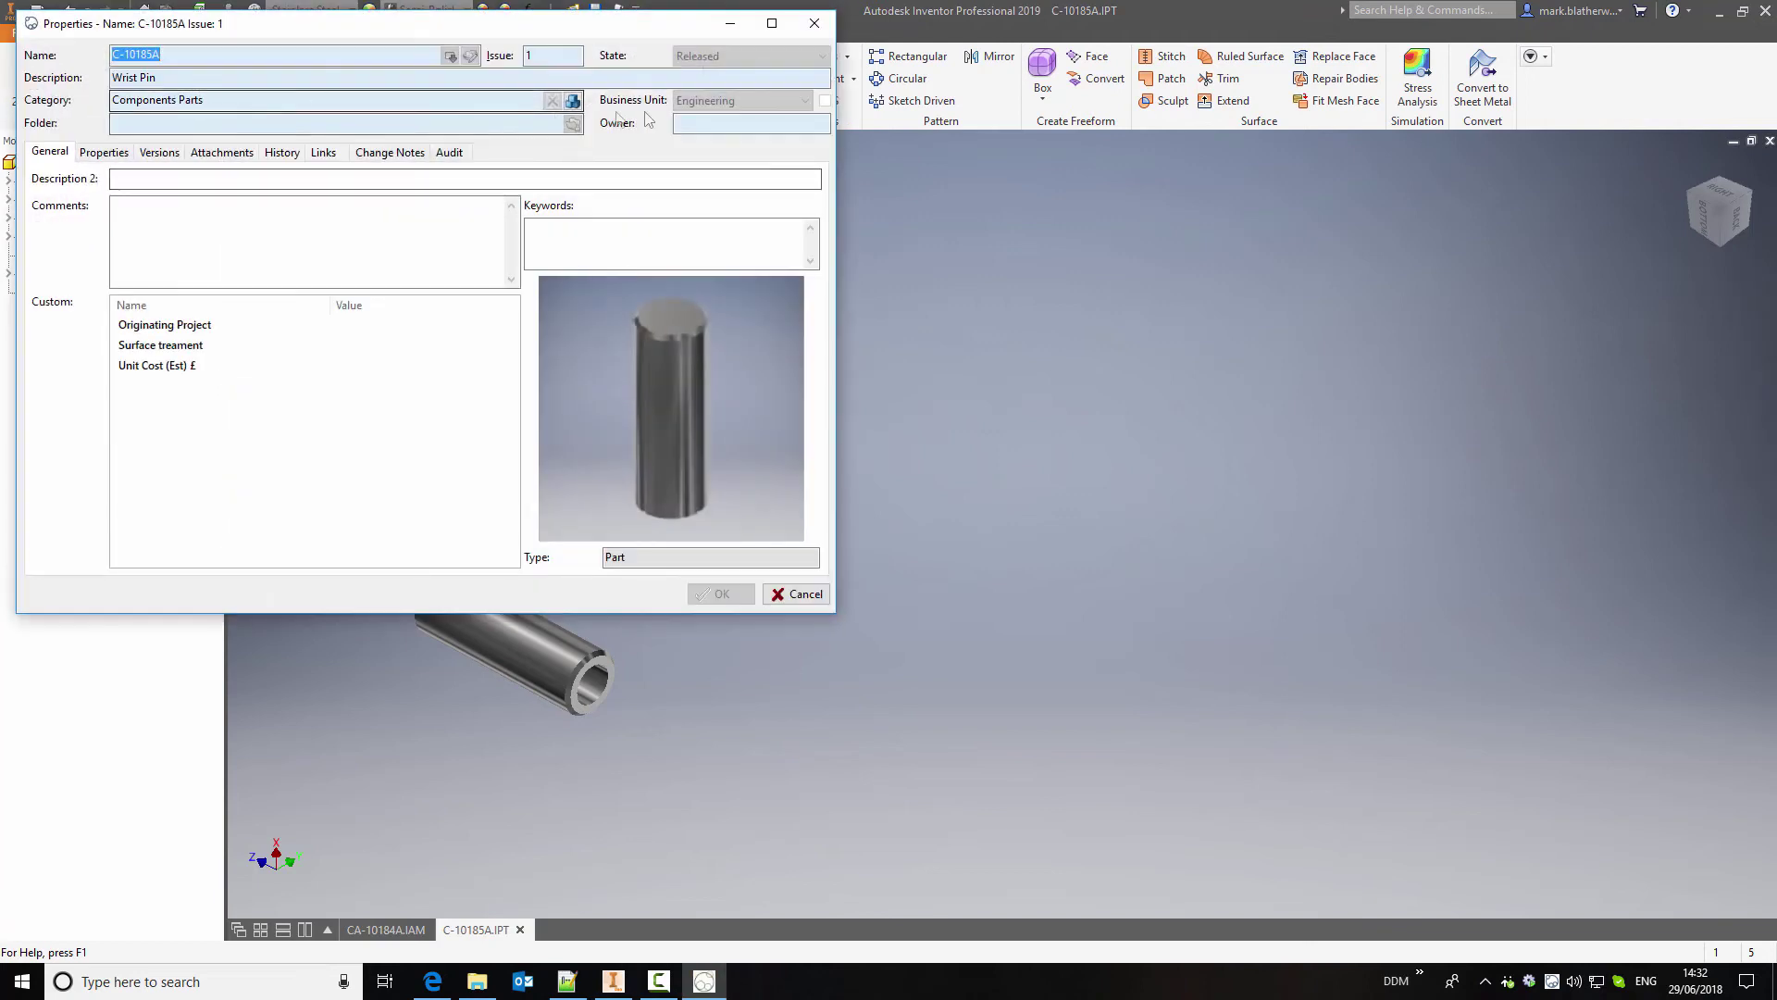
Close the item properties and save the wrist pin as a new item, including its related drawings
click(805, 593)
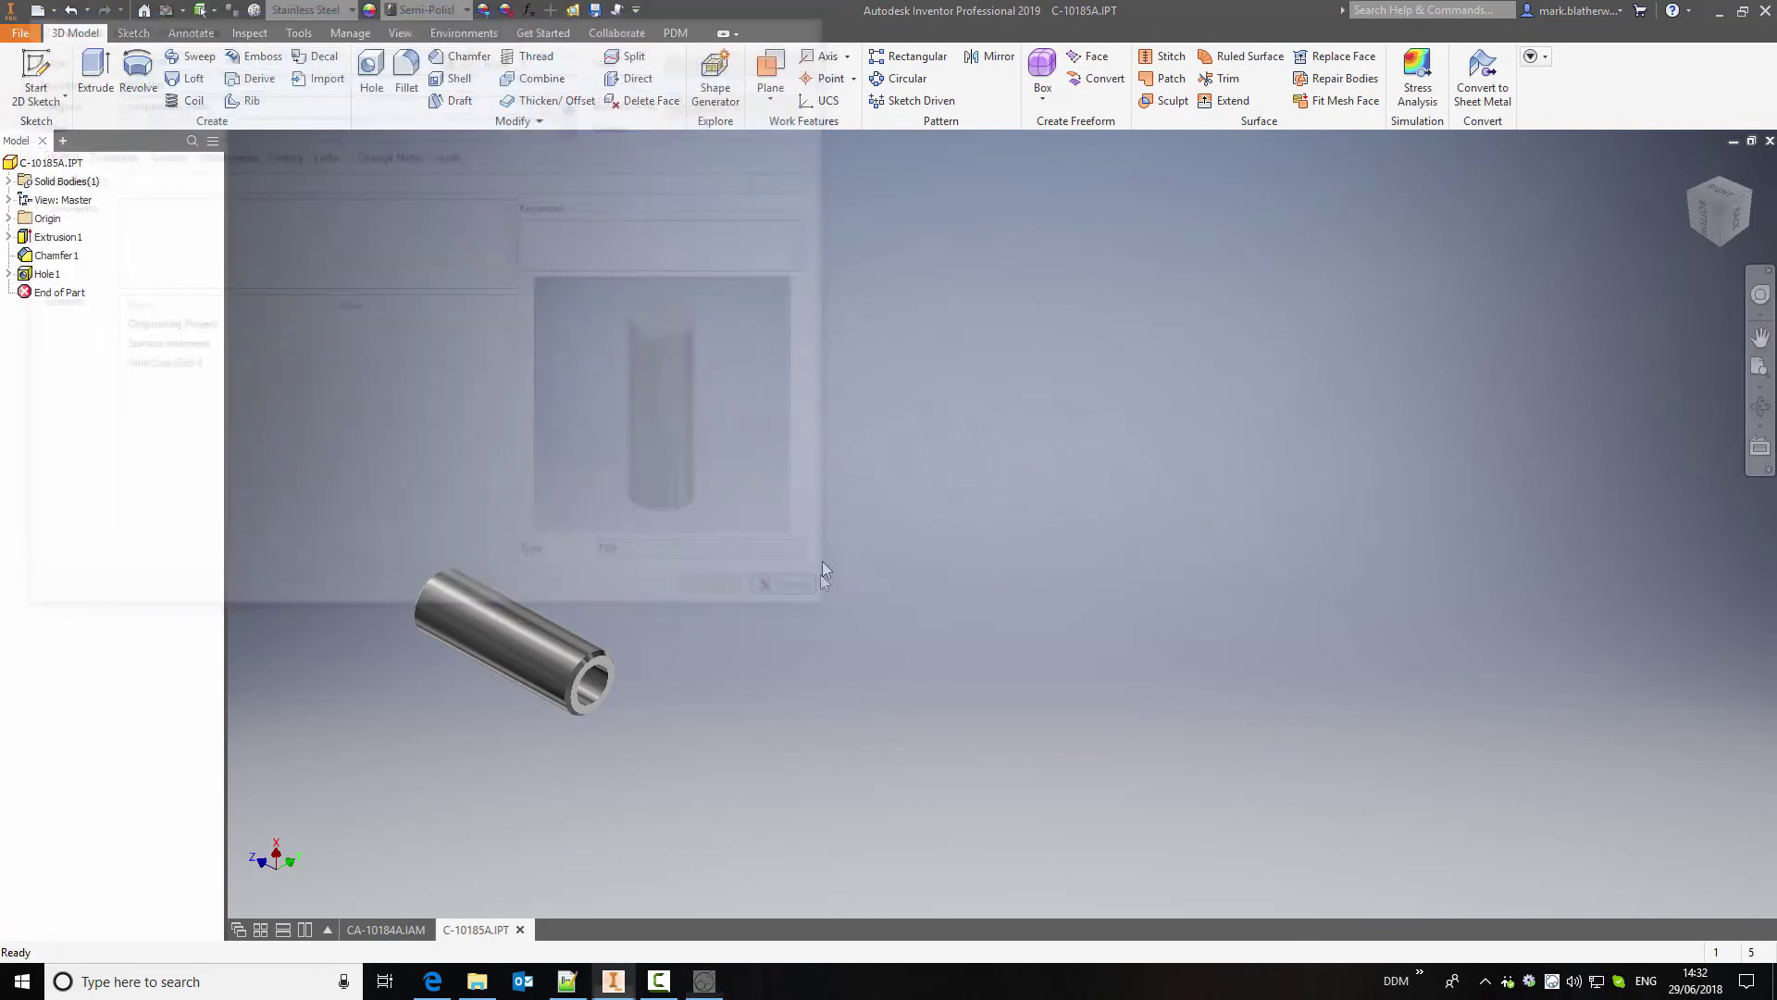
click(676, 33)
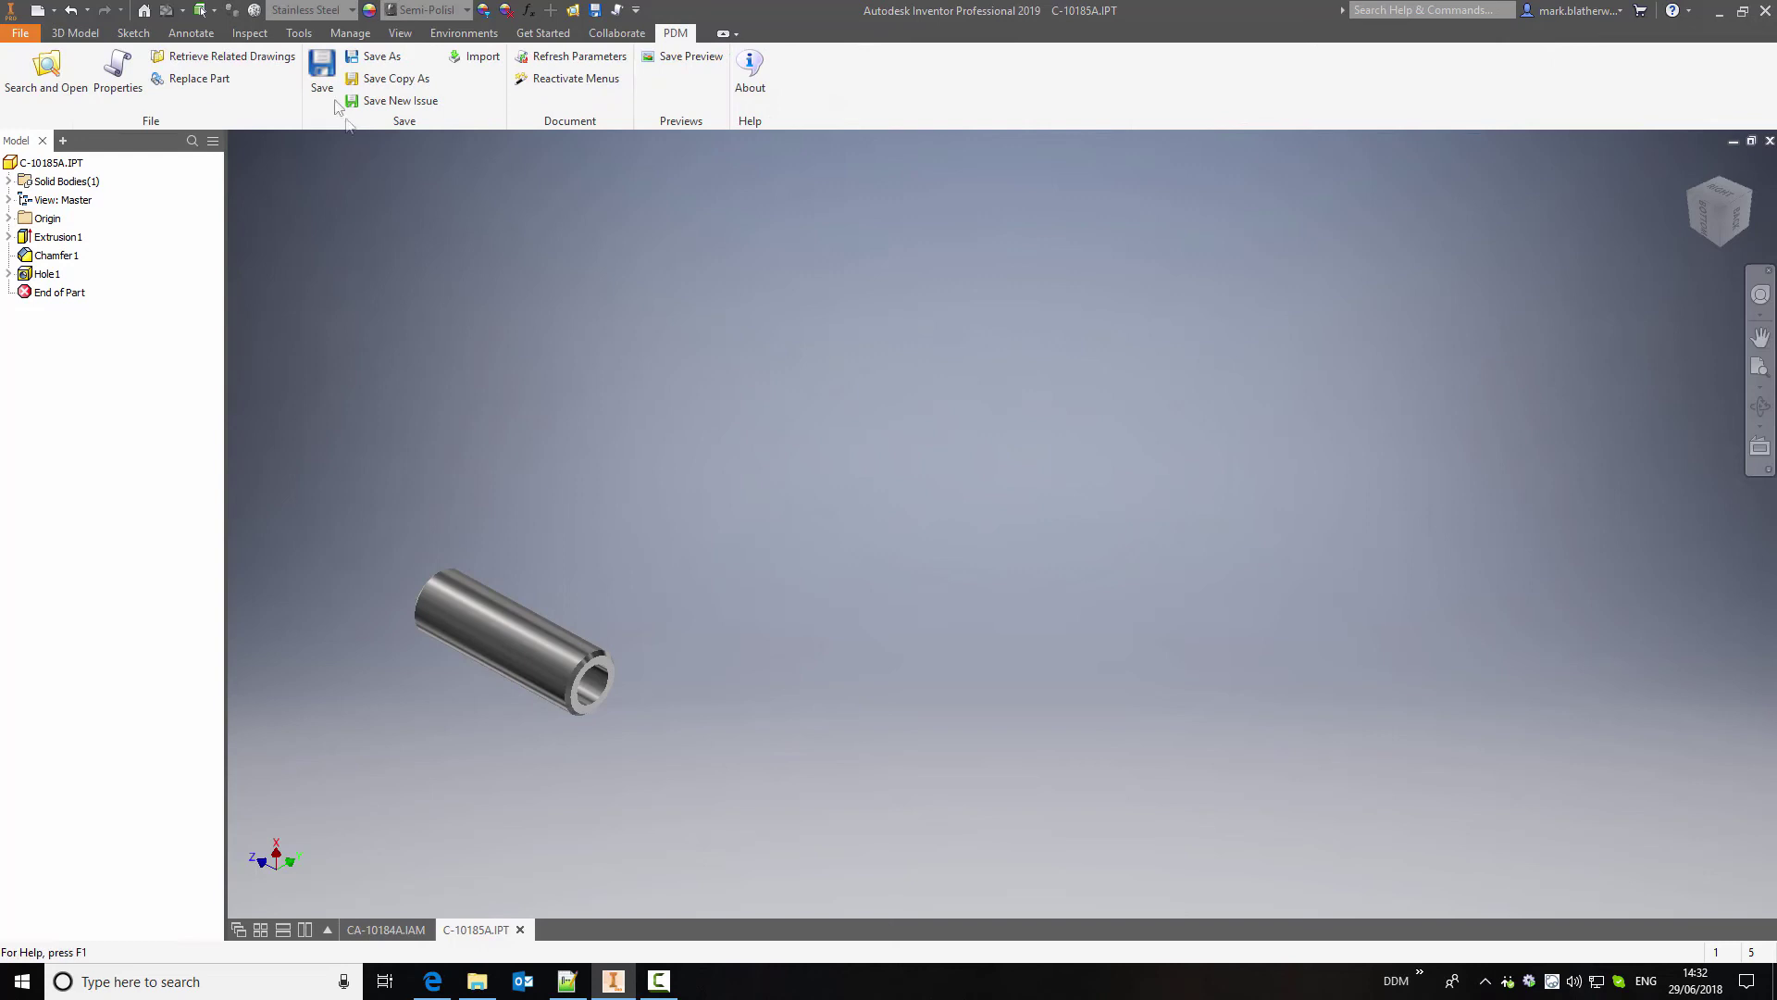
click(323, 72)
click(377, 61)
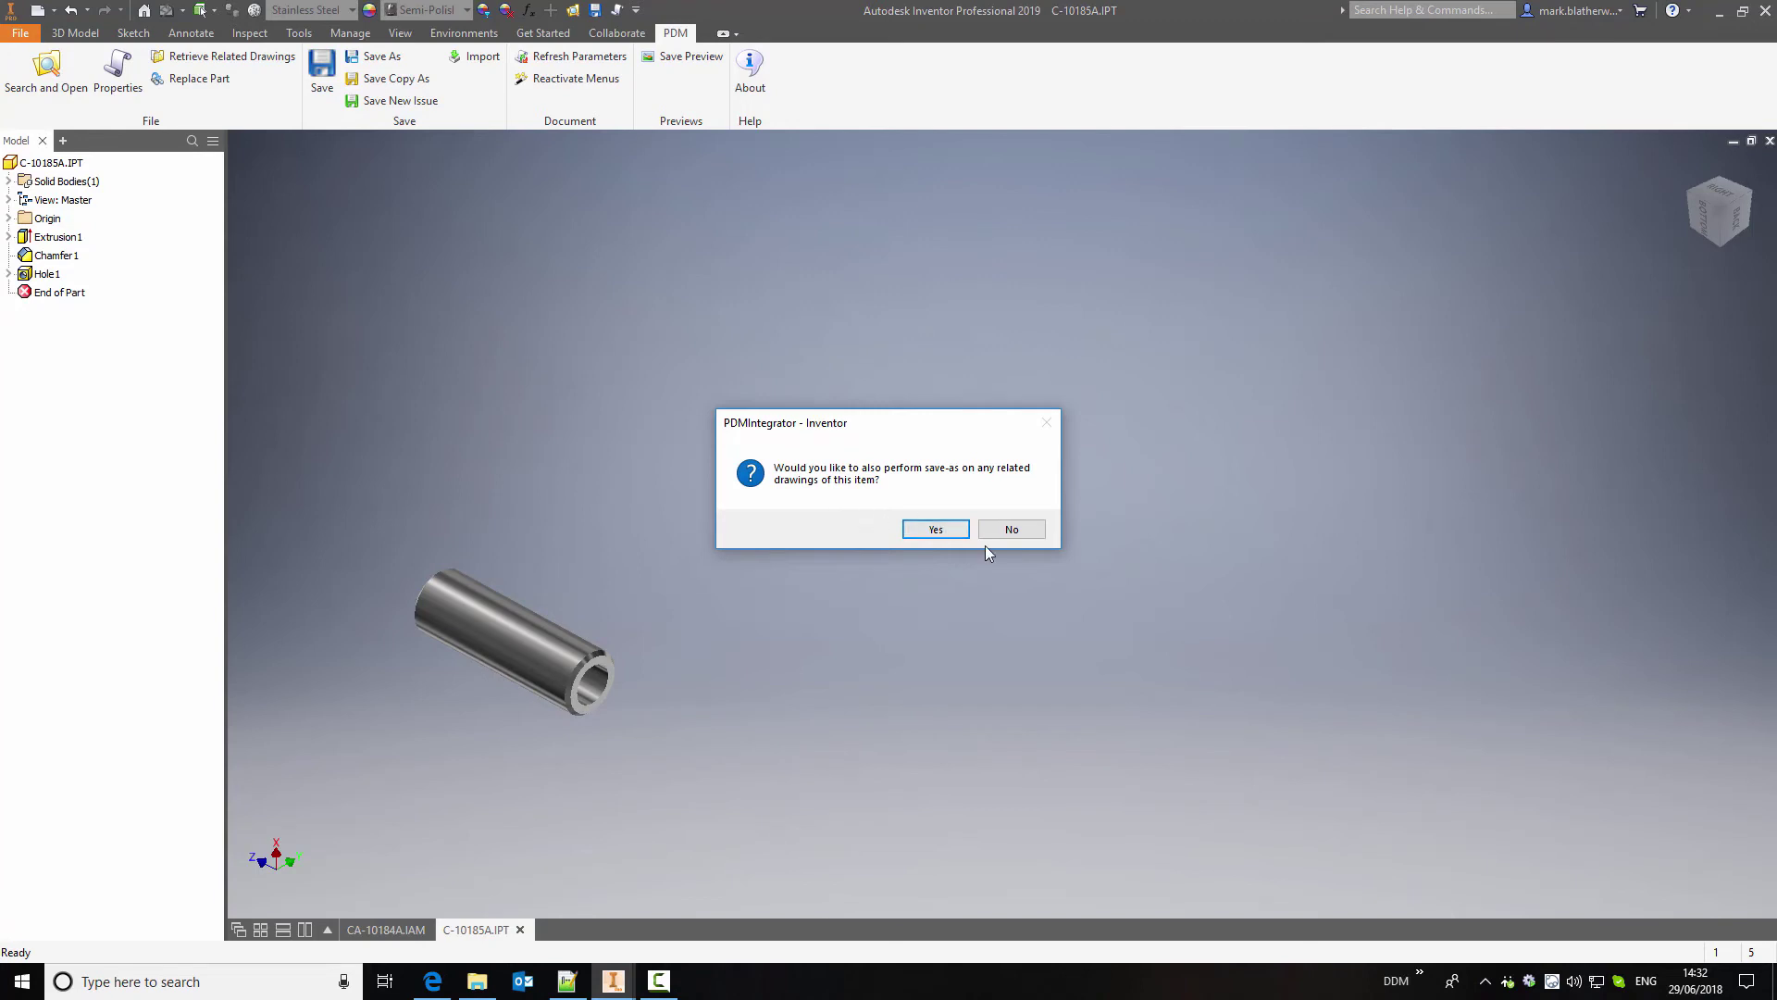
click(930, 528)
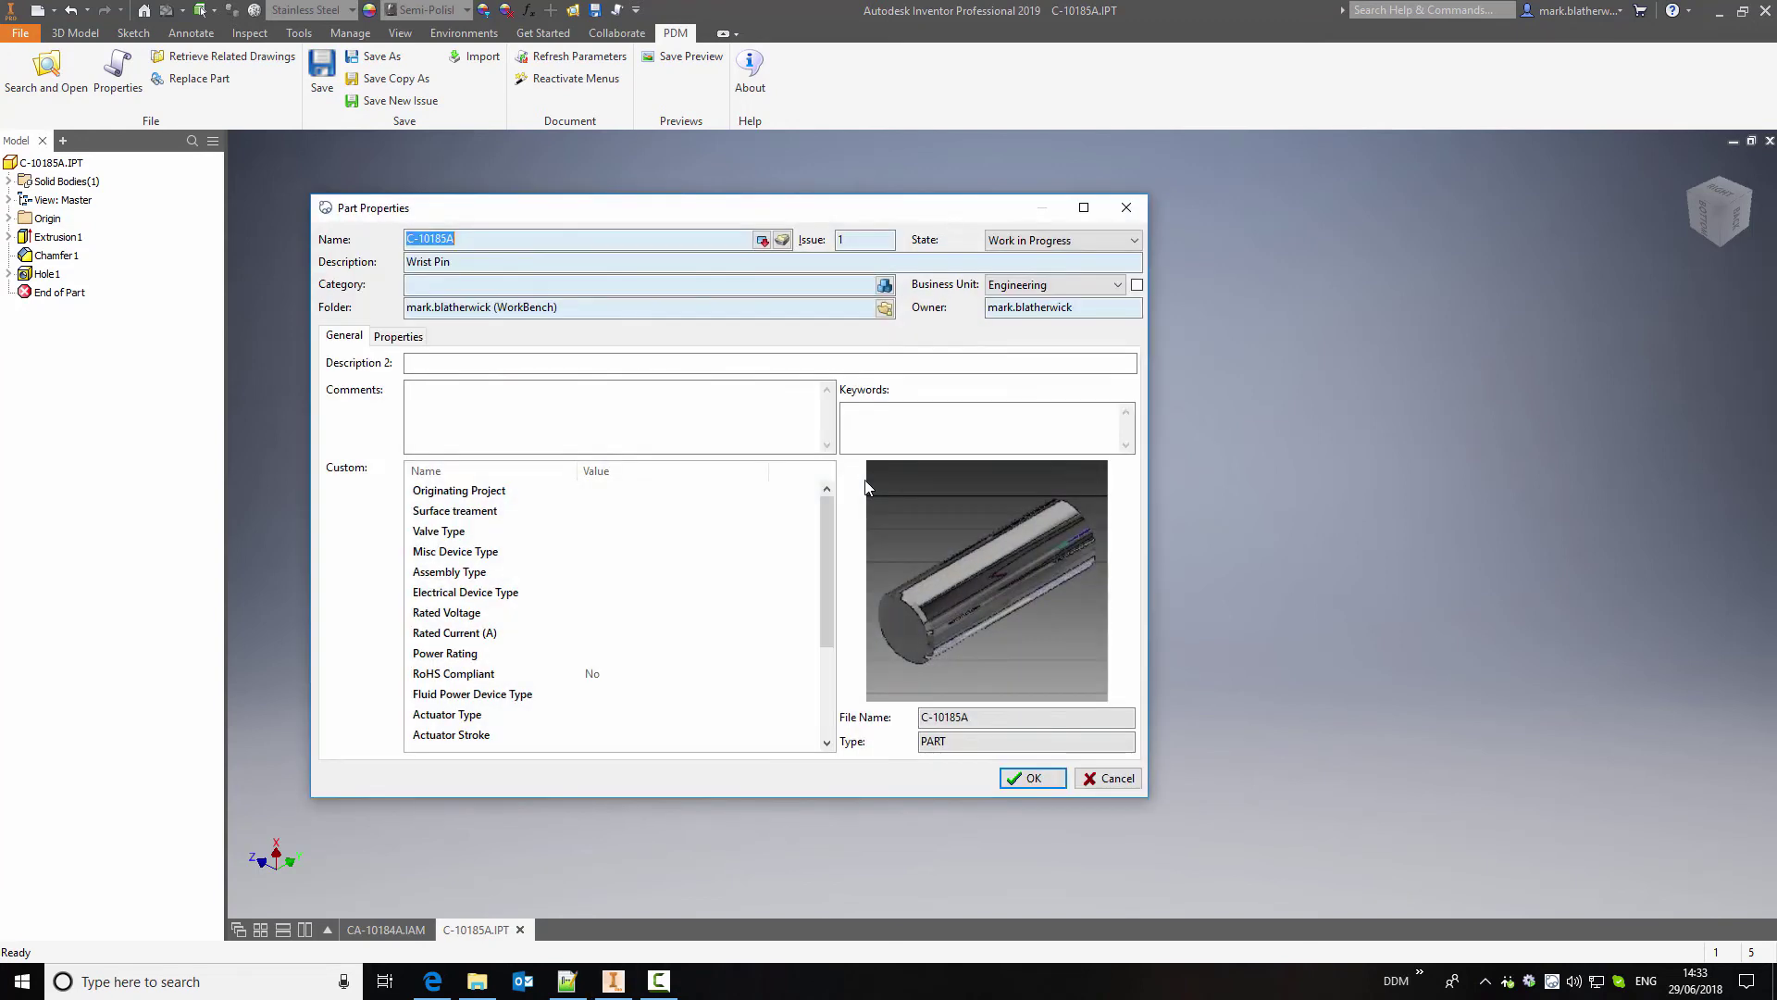
Number the copy as Component - Manufactured C-10186A, describe it 'Wrist Pin (Centre Bore)', and save
click(782, 240)
click(930, 380)
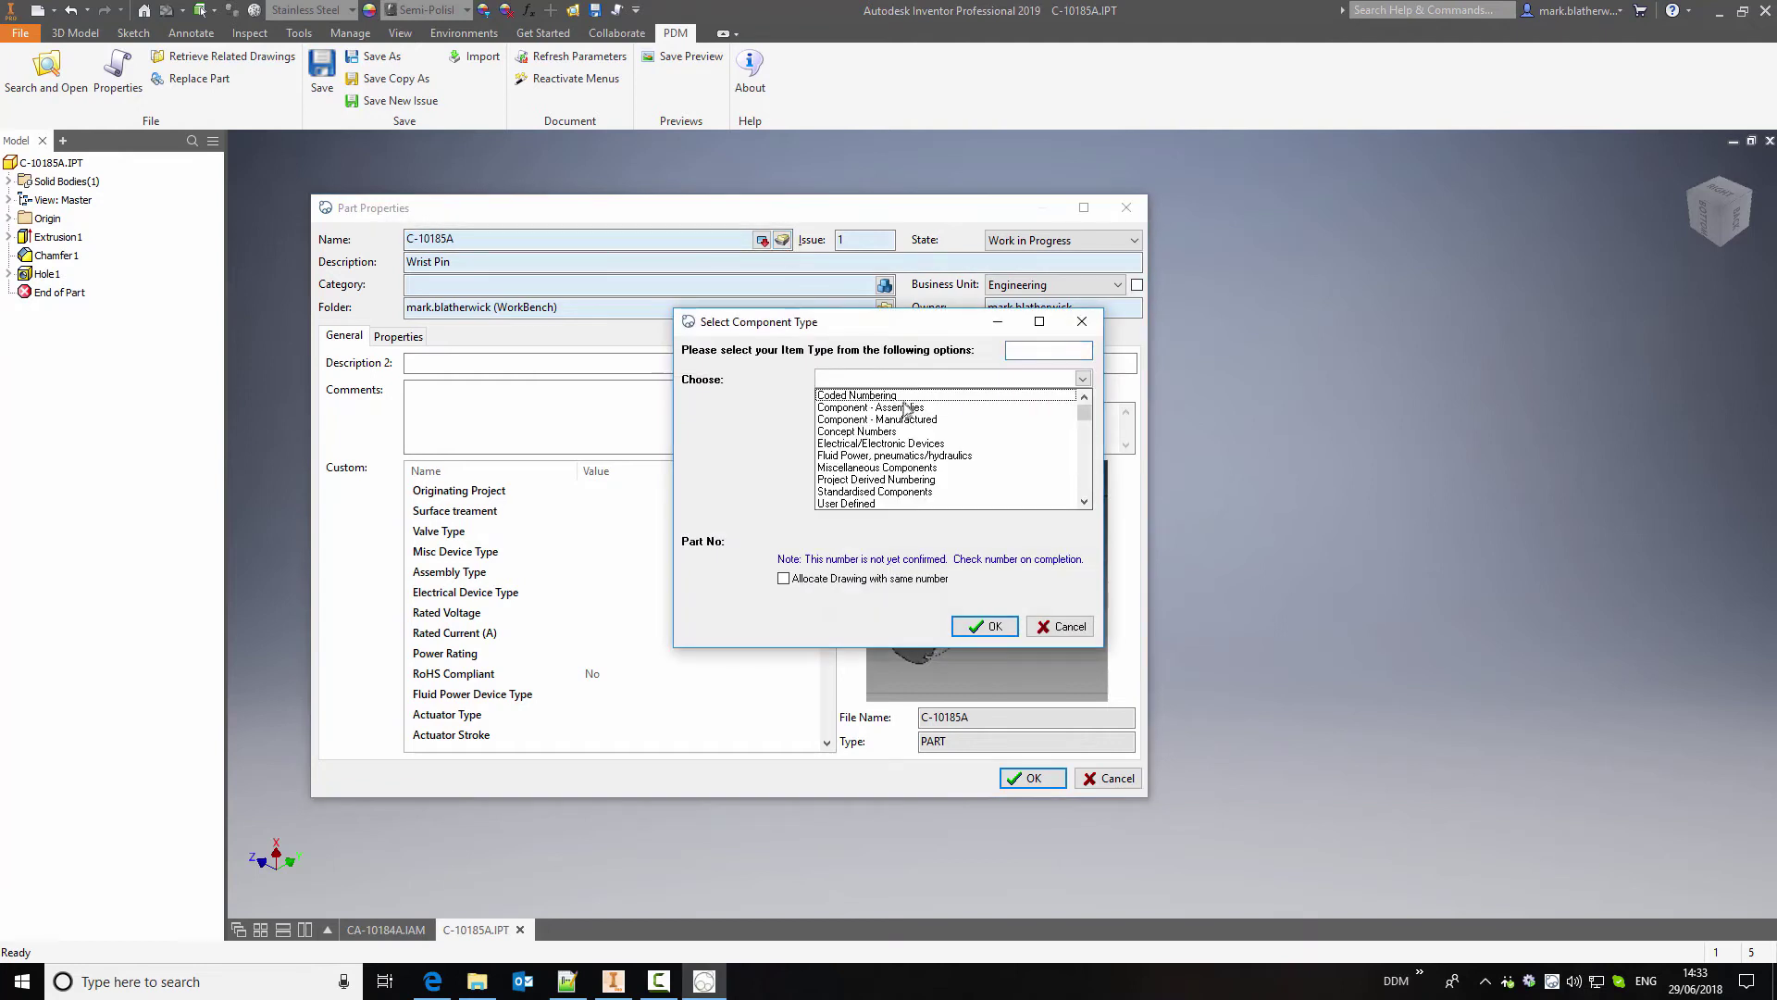
click(905, 424)
click(985, 626)
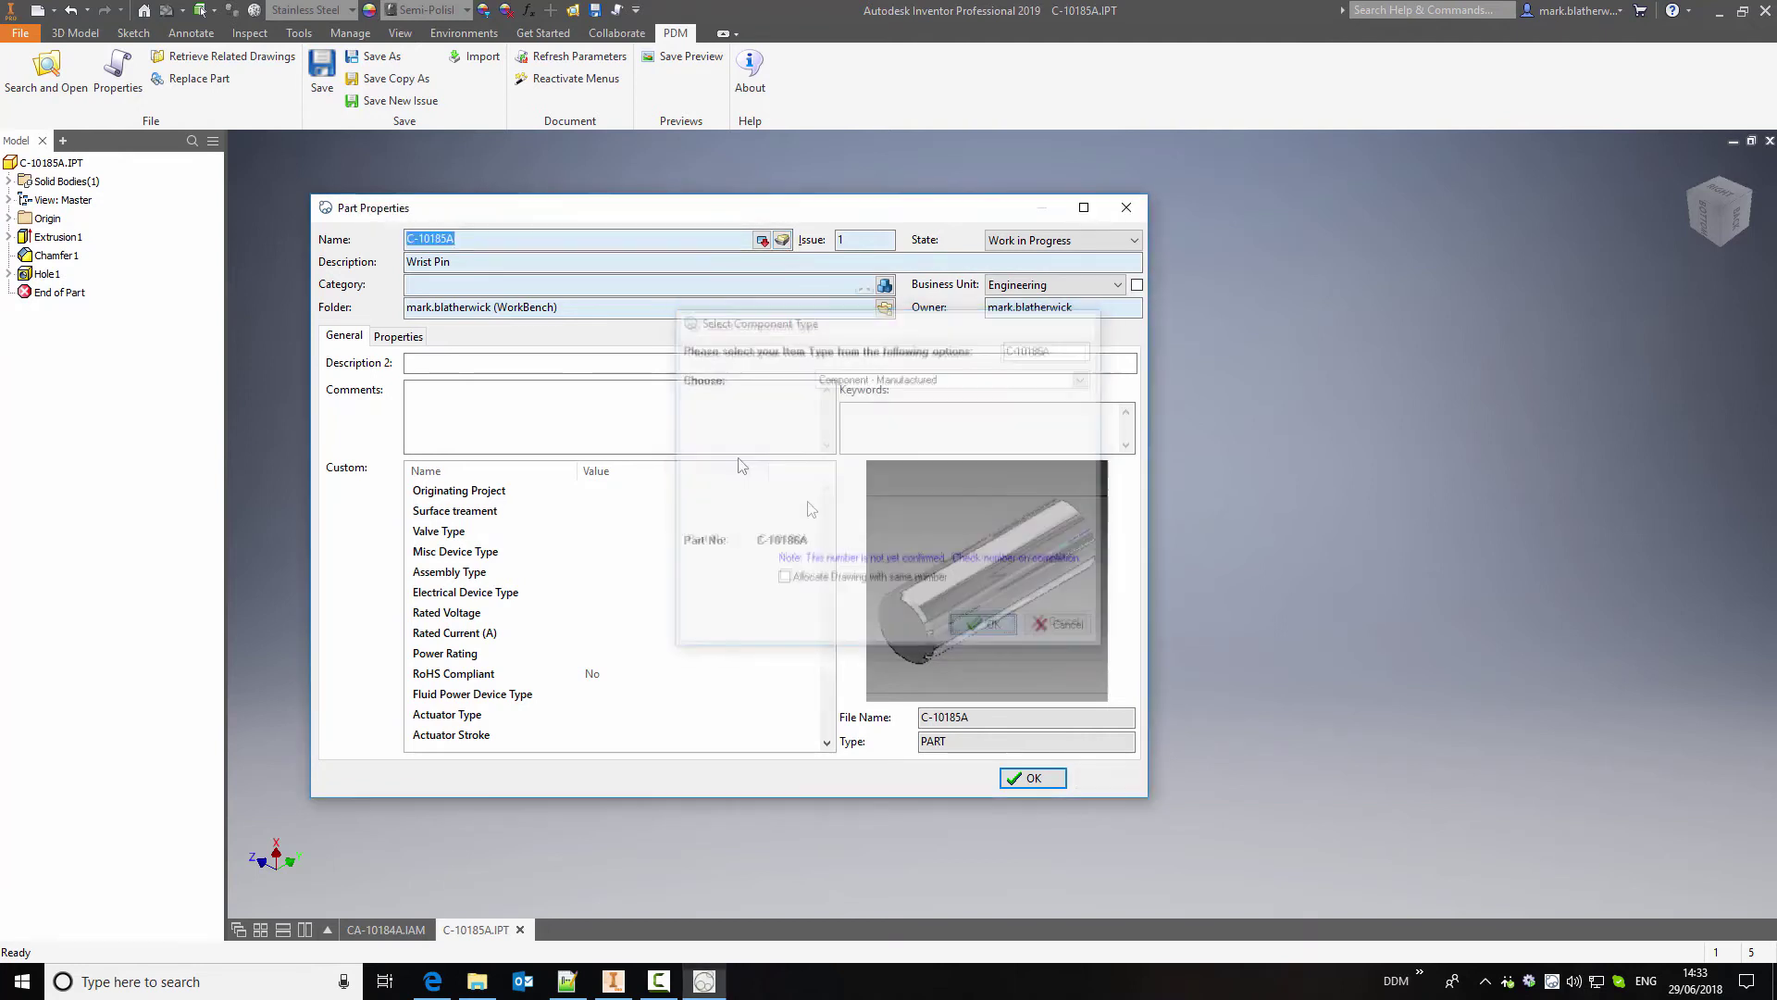
click(499, 262)
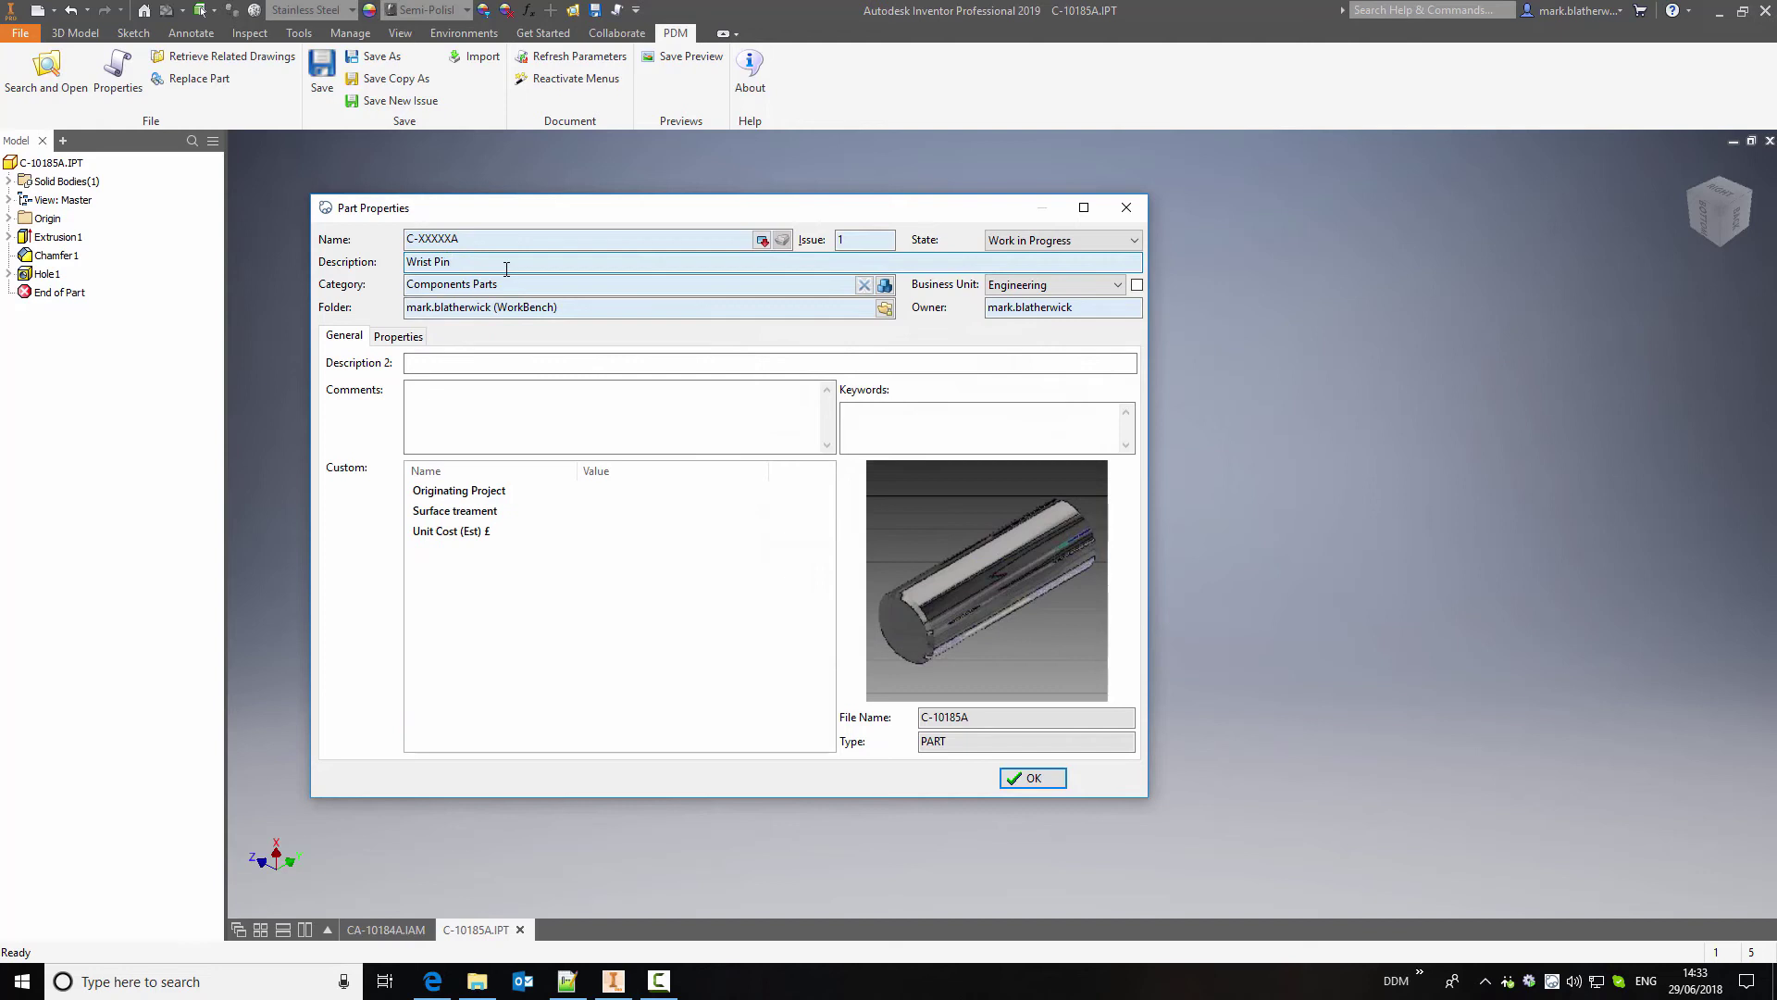
text(Centre Bore)
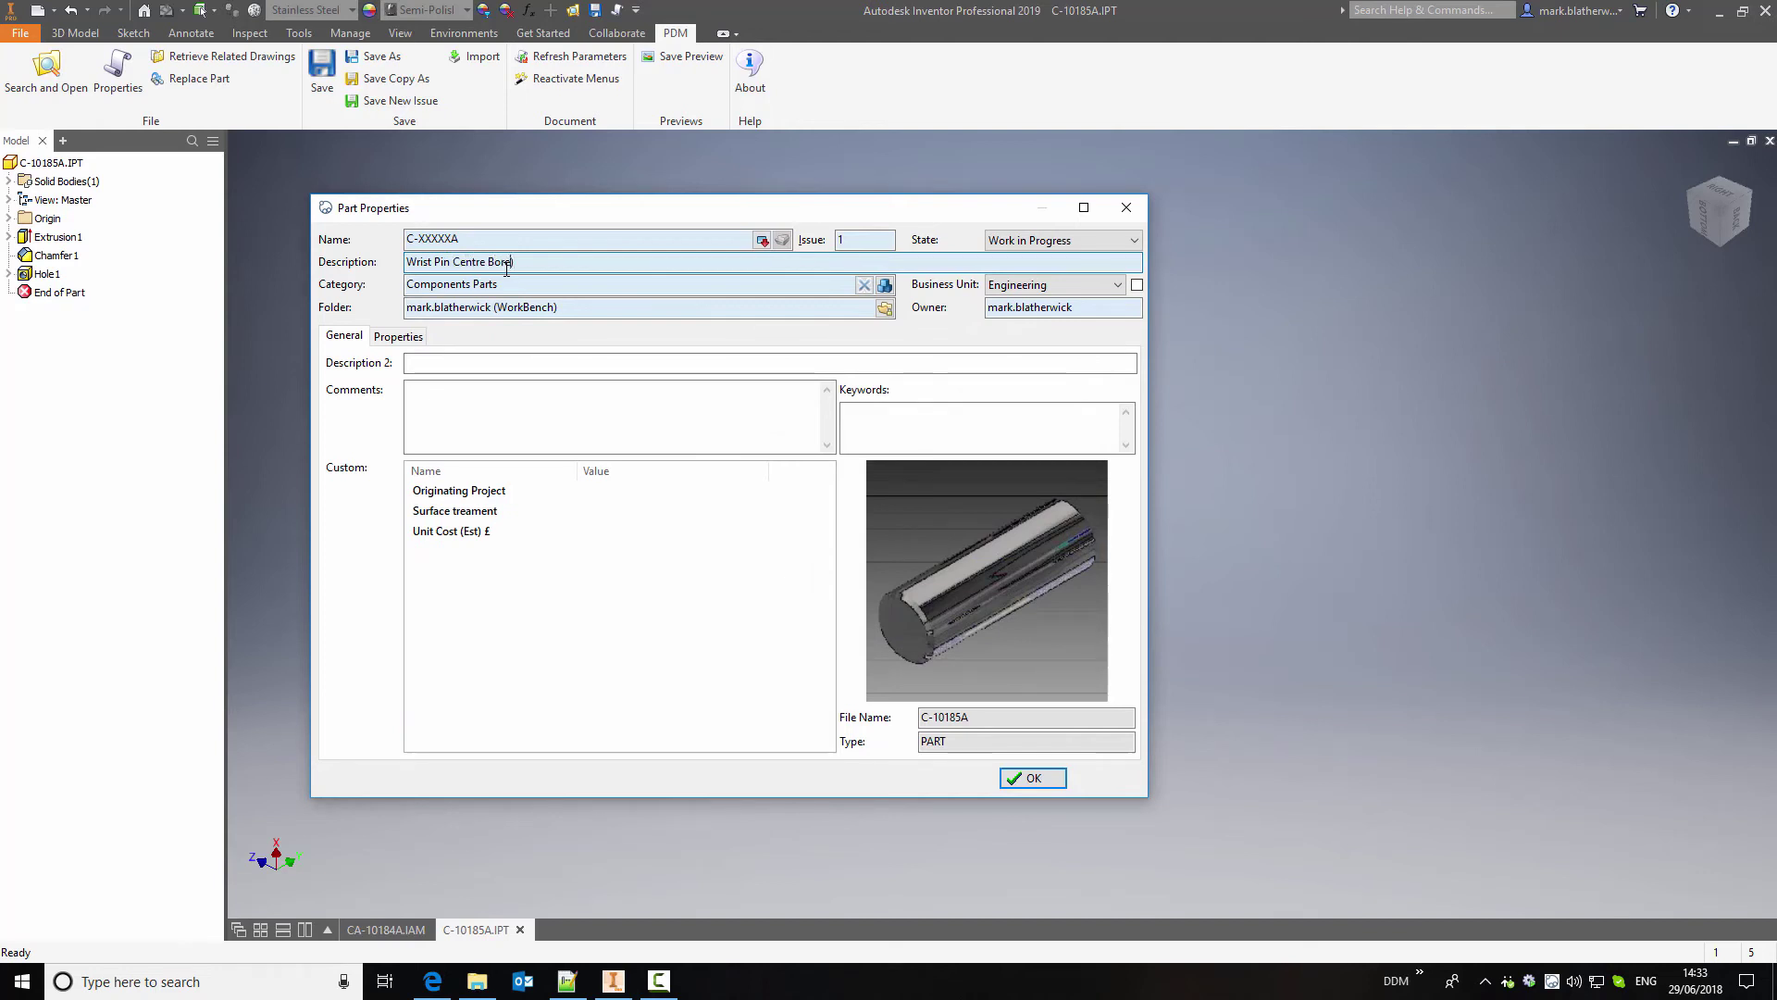
key(Left)
key(Left)
key(Left)
key(Left)
key(Left)
key(Left)
key(Left)
key(Left)
key(Left)
text(()
click(1033, 778)
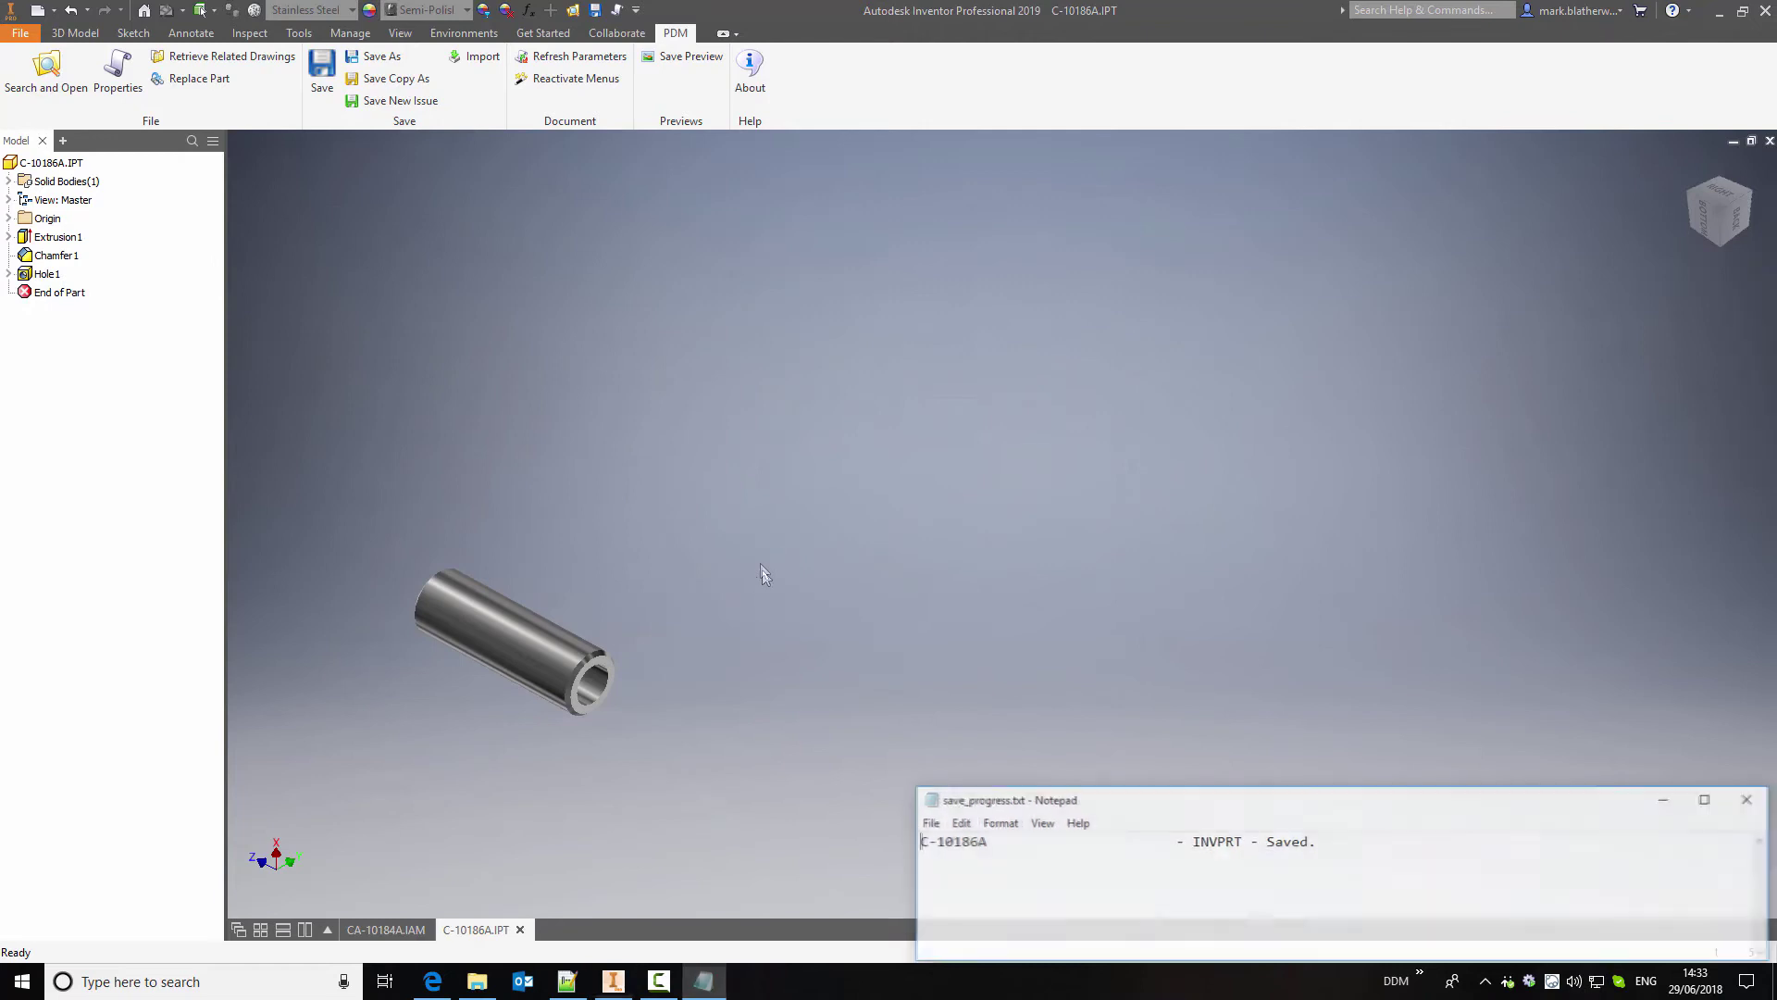
click(1766, 805)
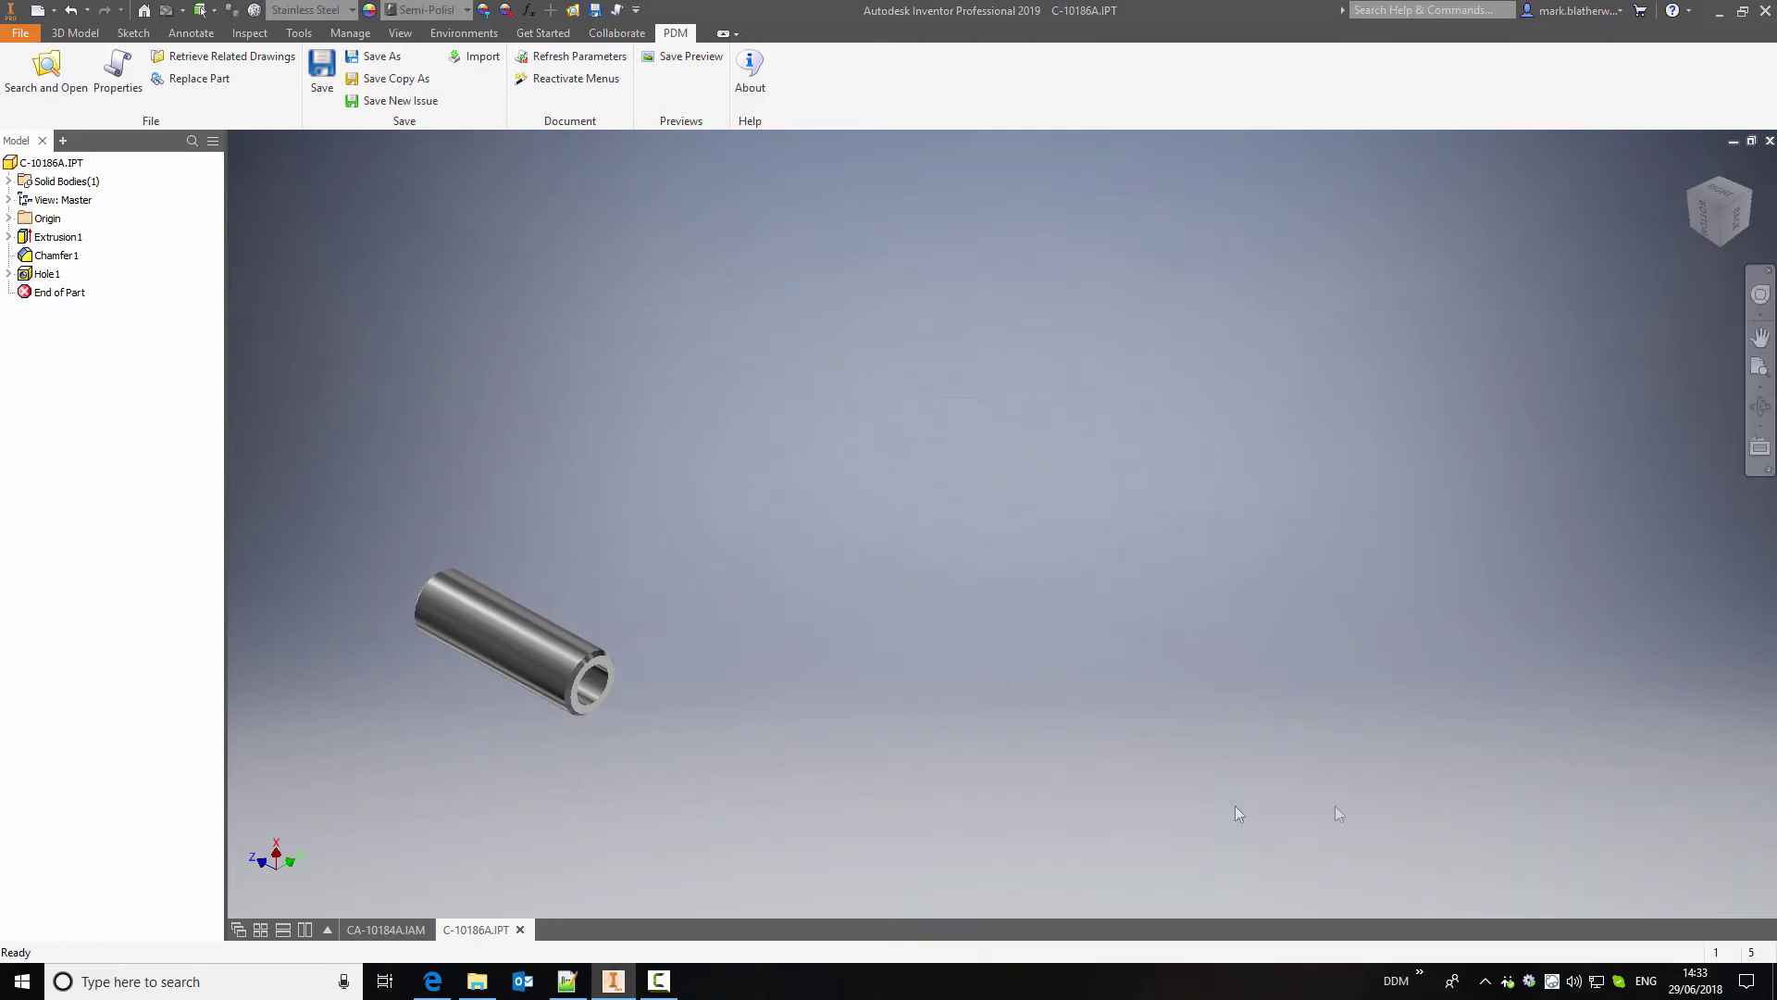
From the CA-10184A assembly, retrieve its related drawing ca-10184a.idw, dismissing the out-of-date warning
click(404, 916)
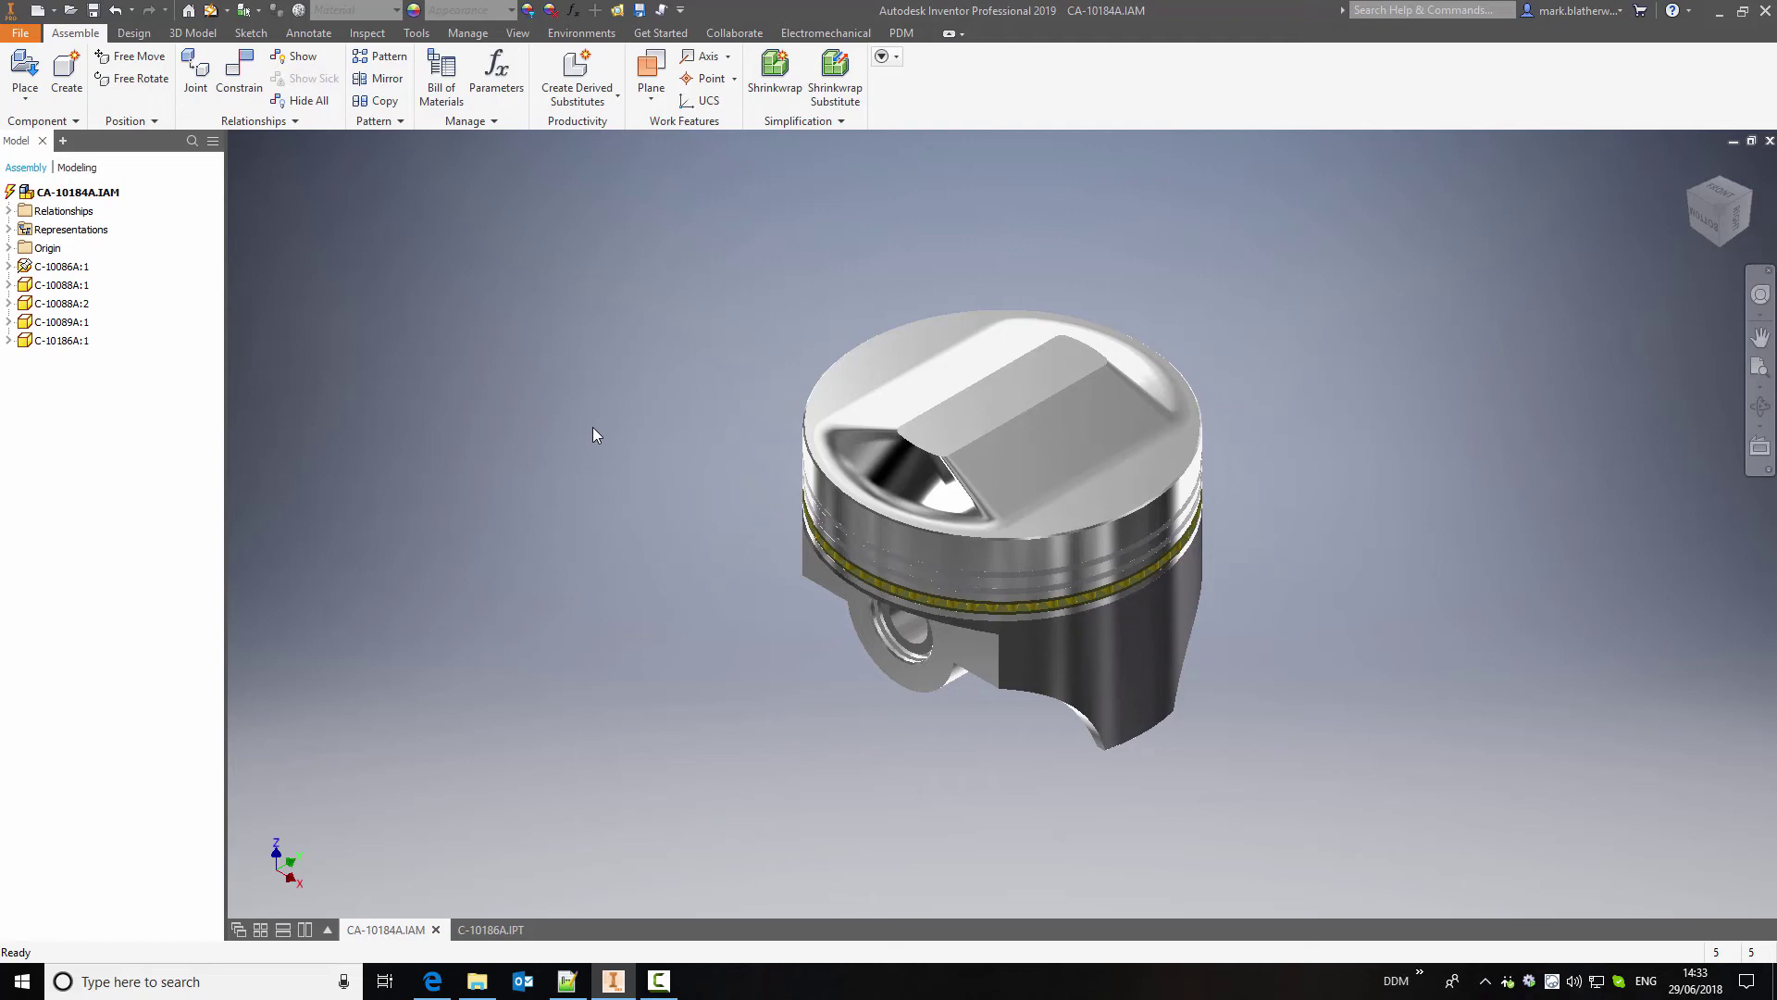
click(901, 34)
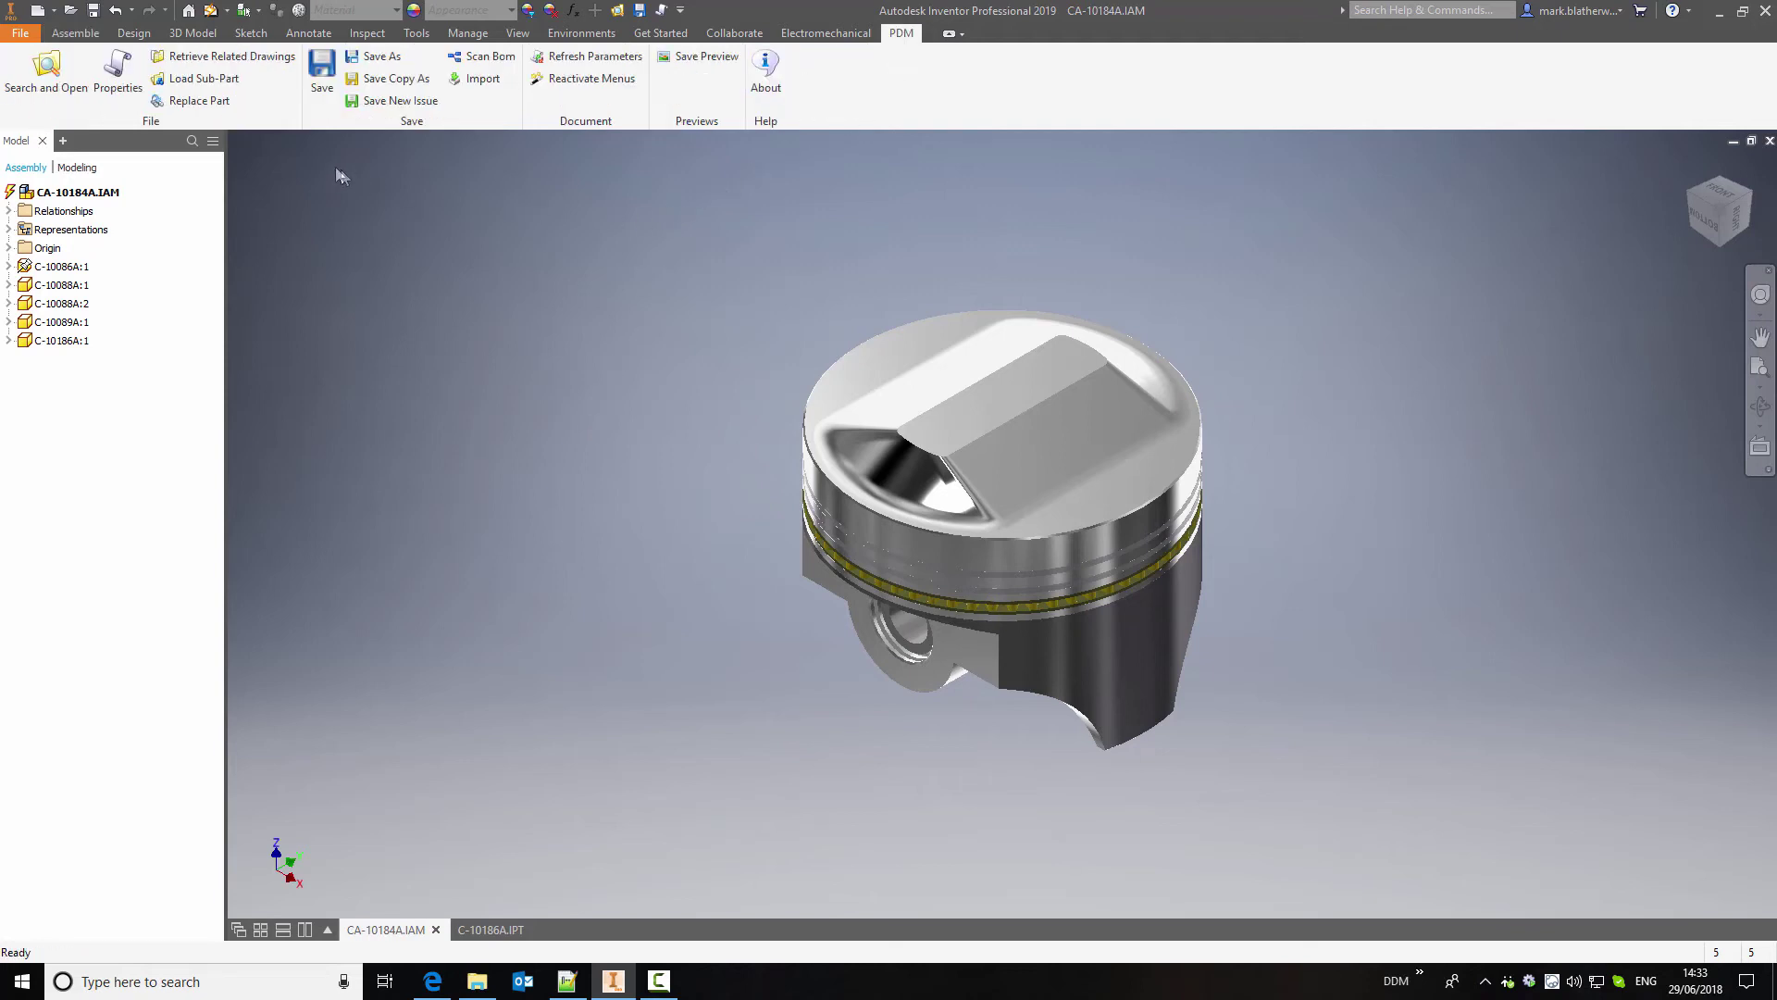
click(222, 56)
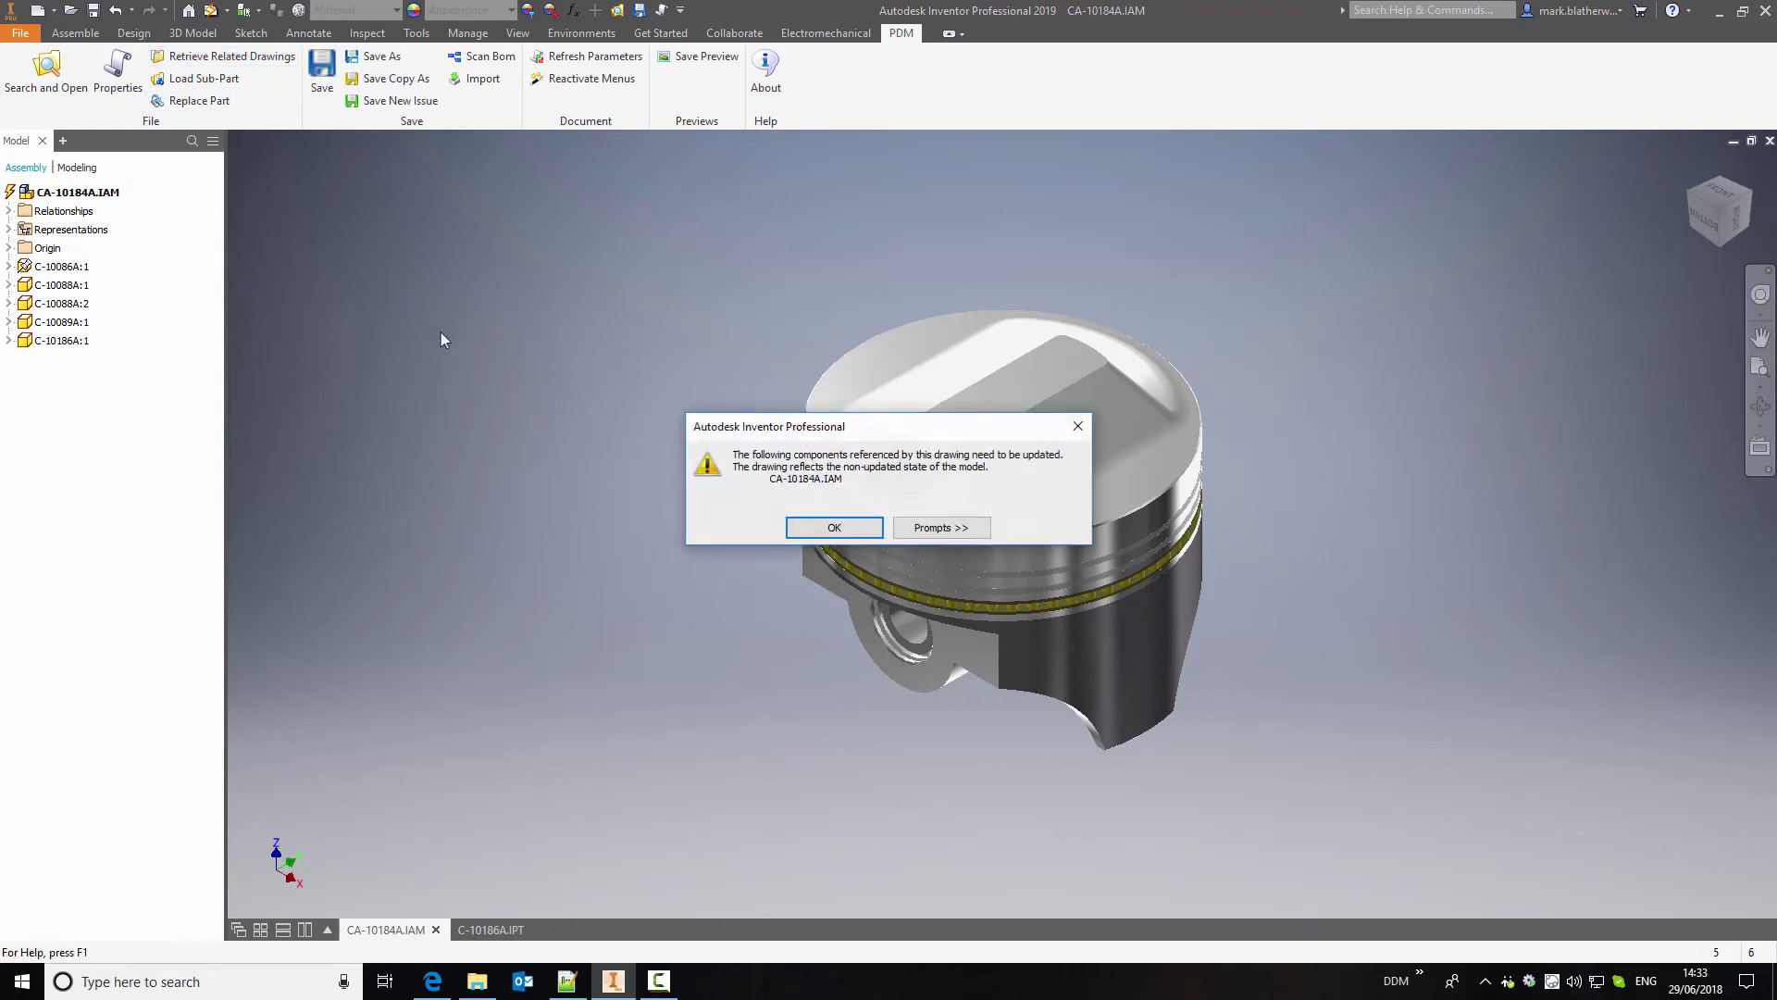
click(870, 527)
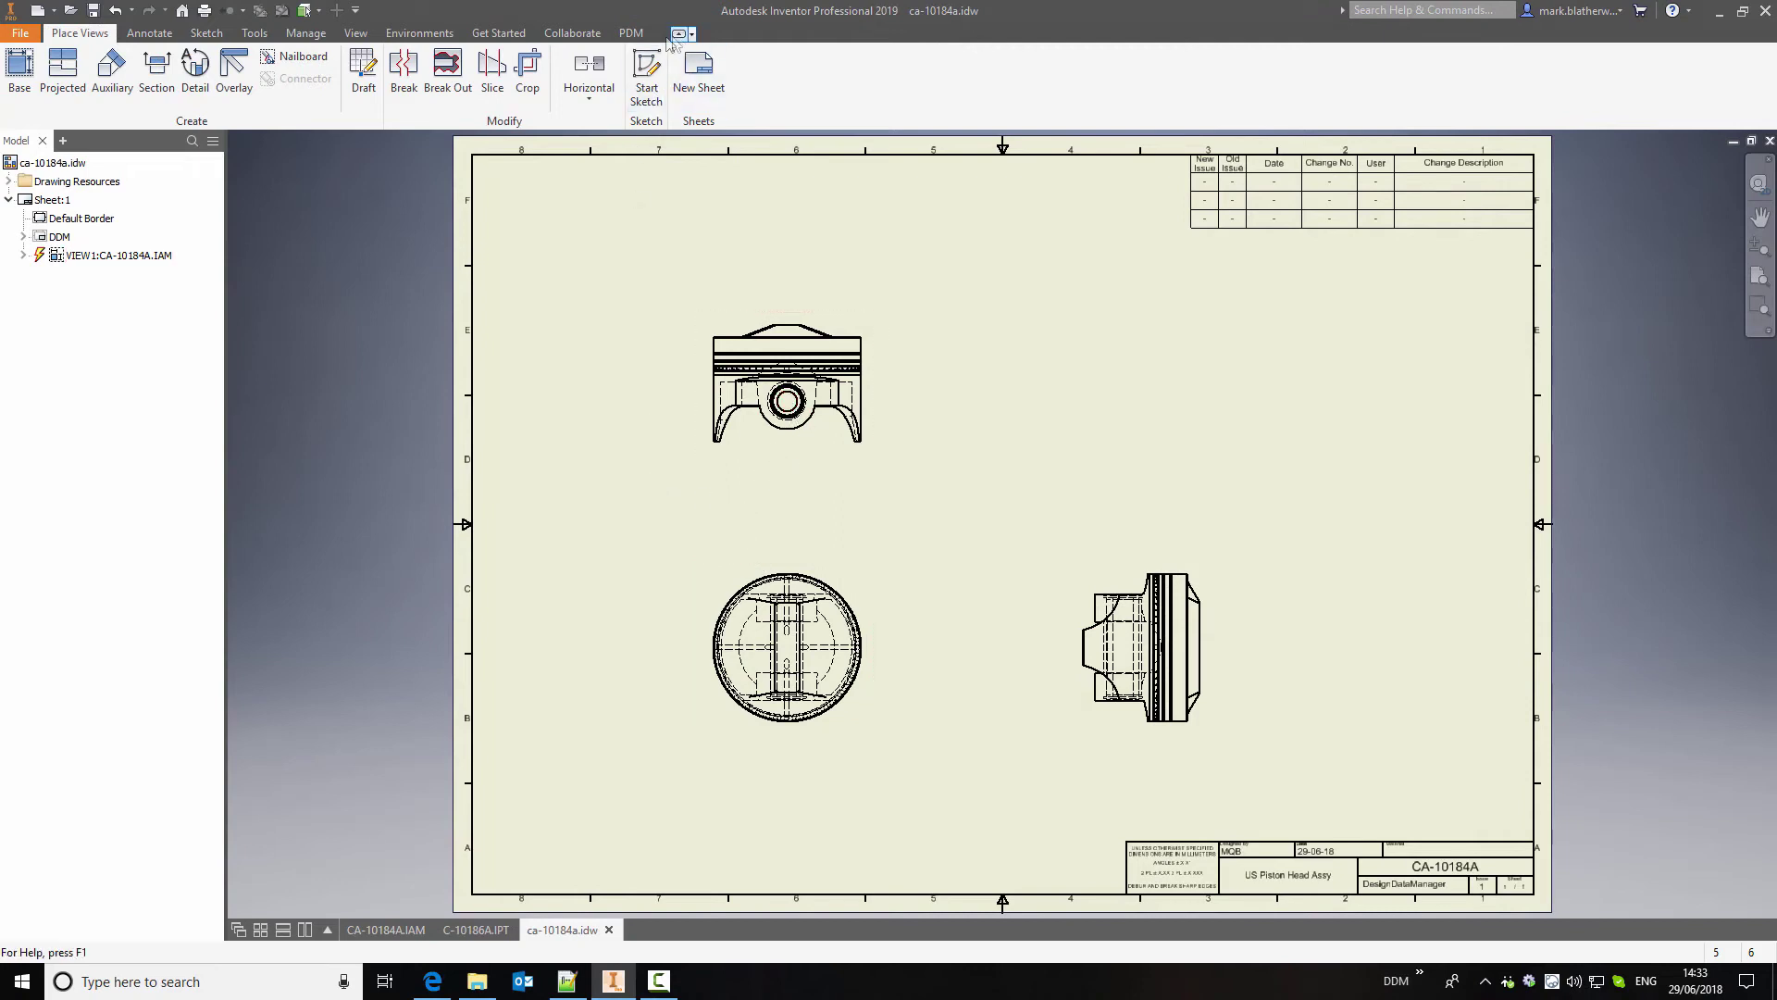
Start Save New Issue and bump both CA-10184A assembly and drawing entries to issue 2
click(631, 33)
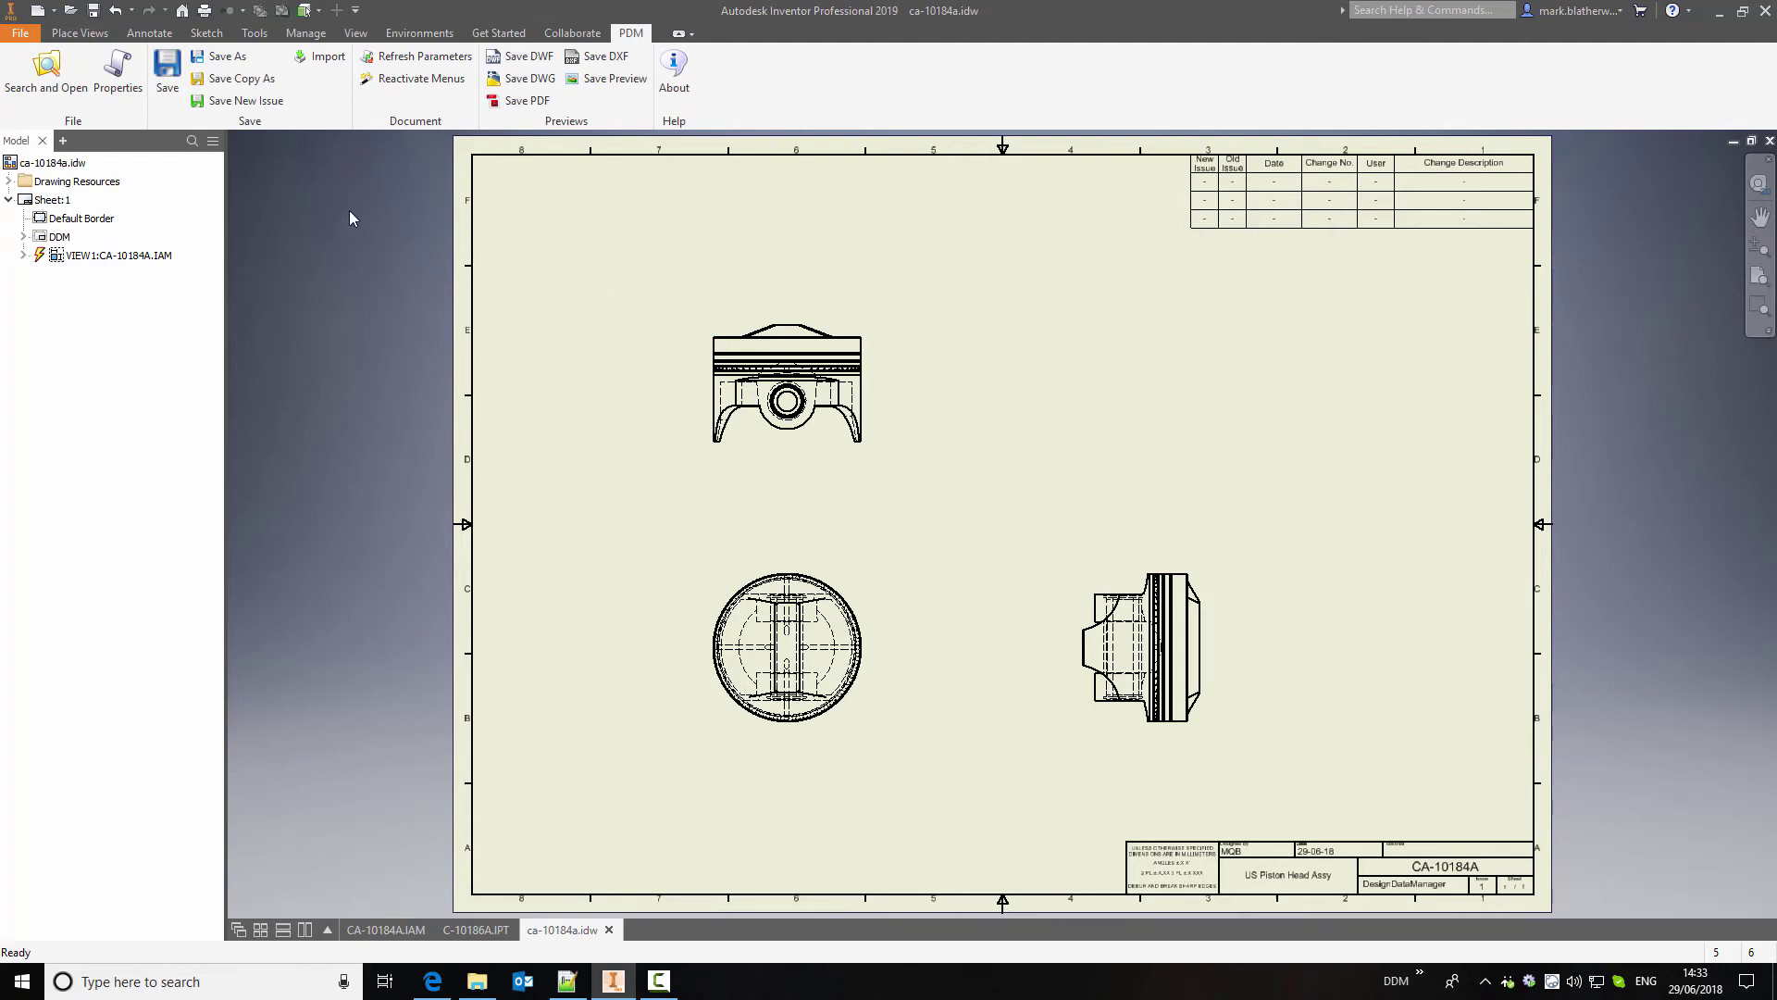
click(242, 100)
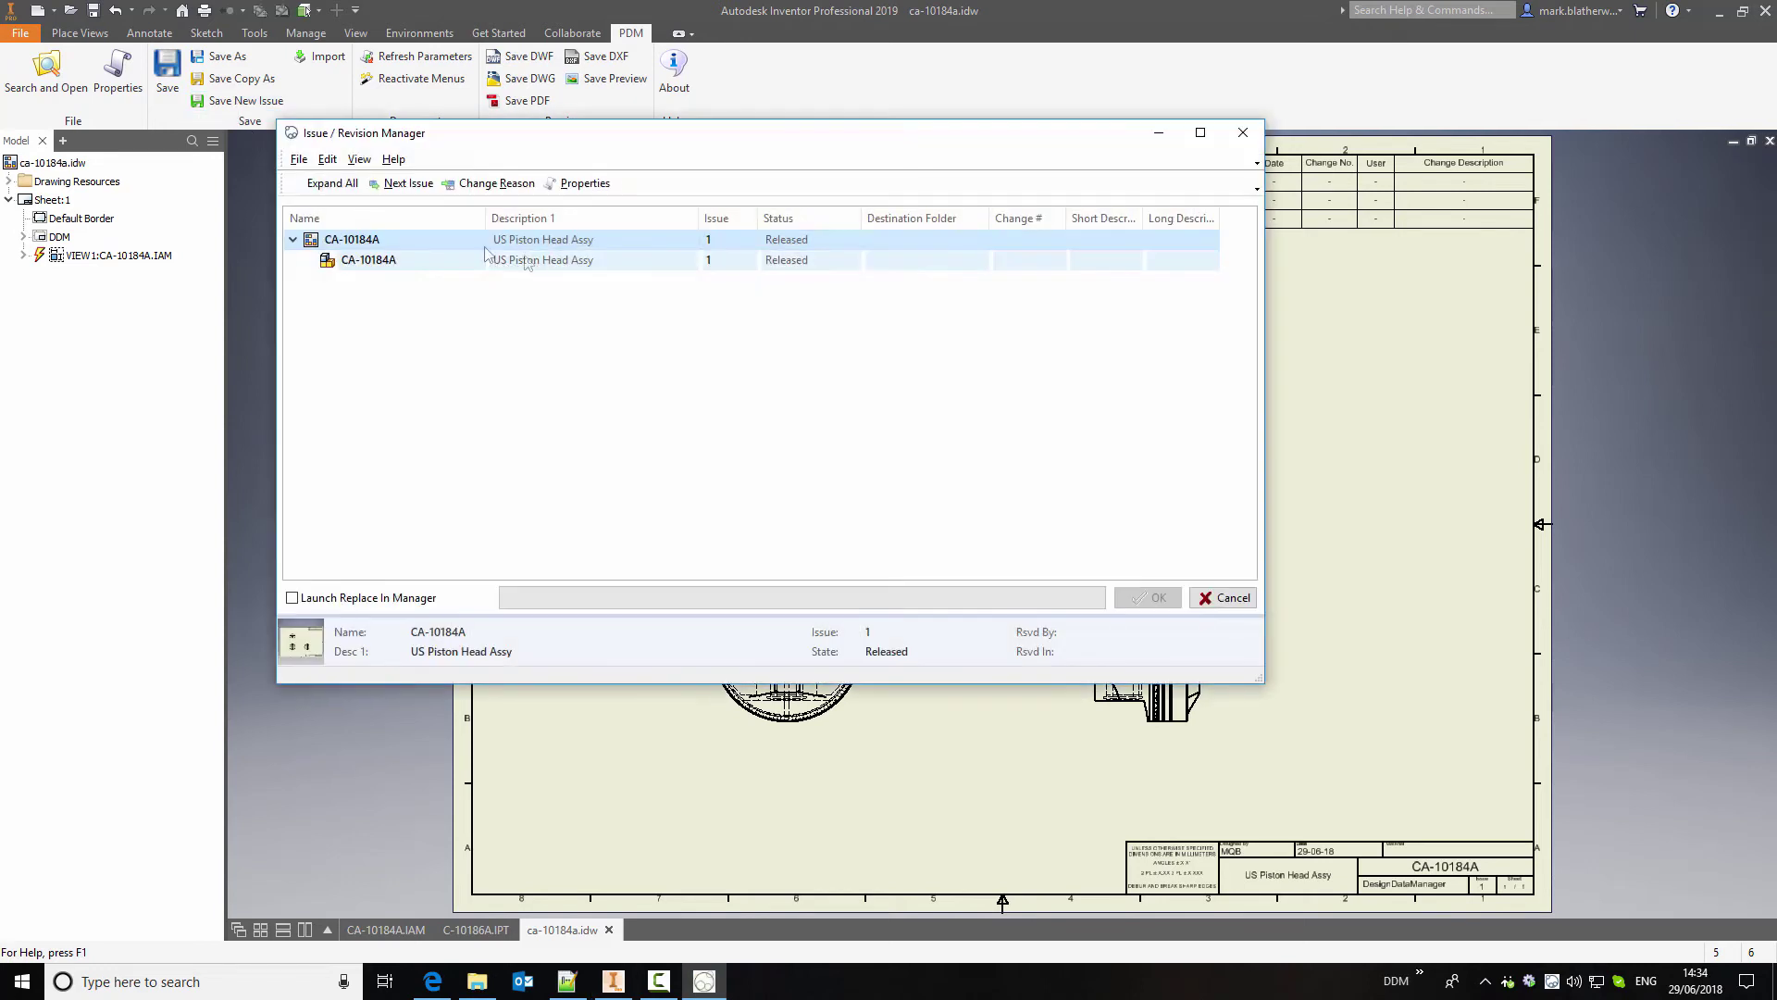
click(413, 263)
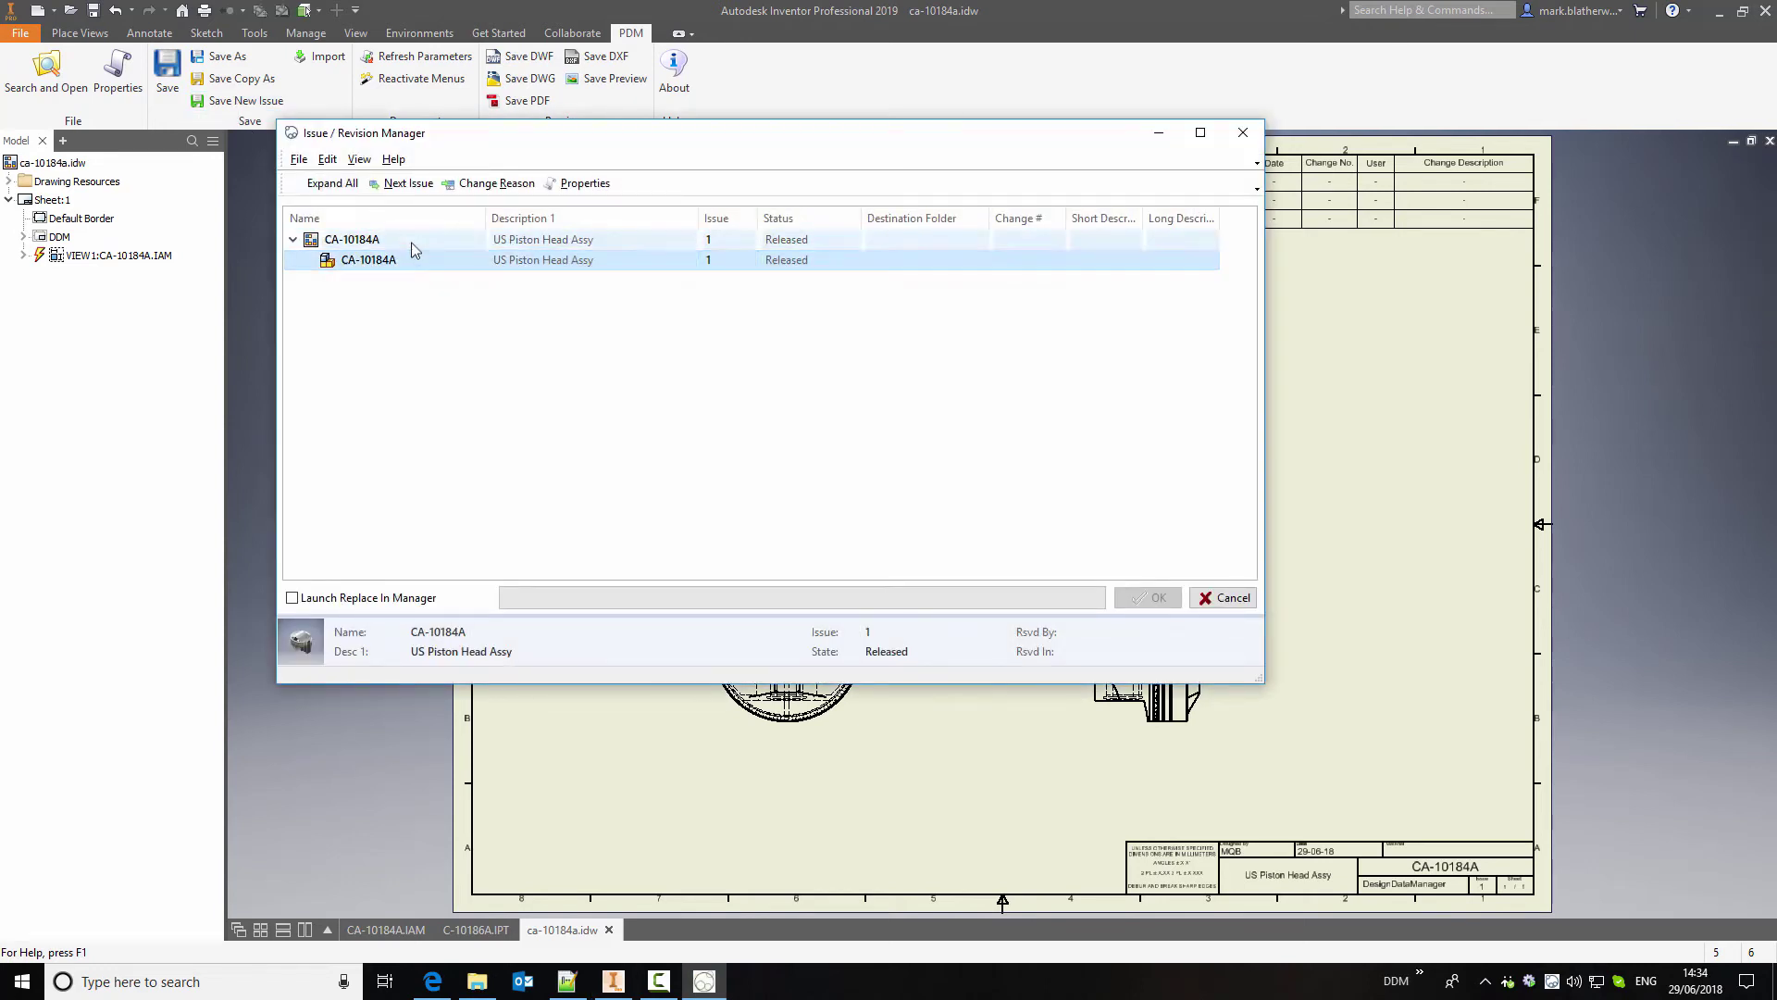
shift+click(415, 243)
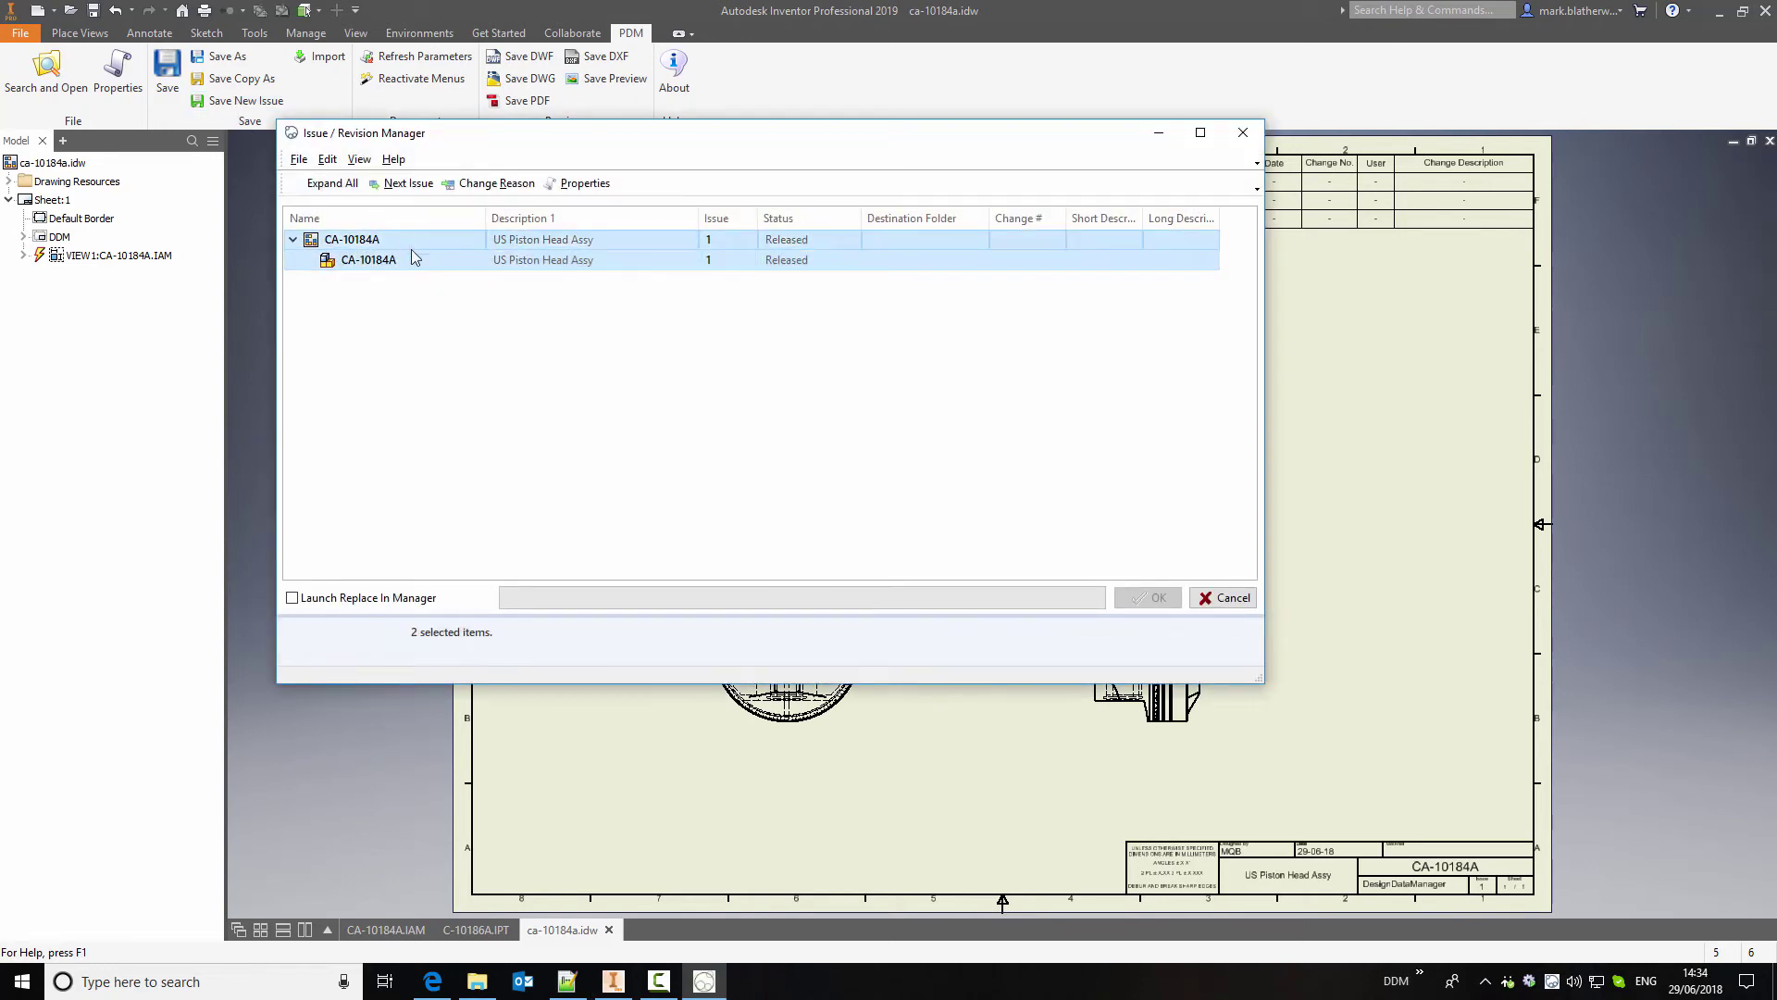
click(404, 182)
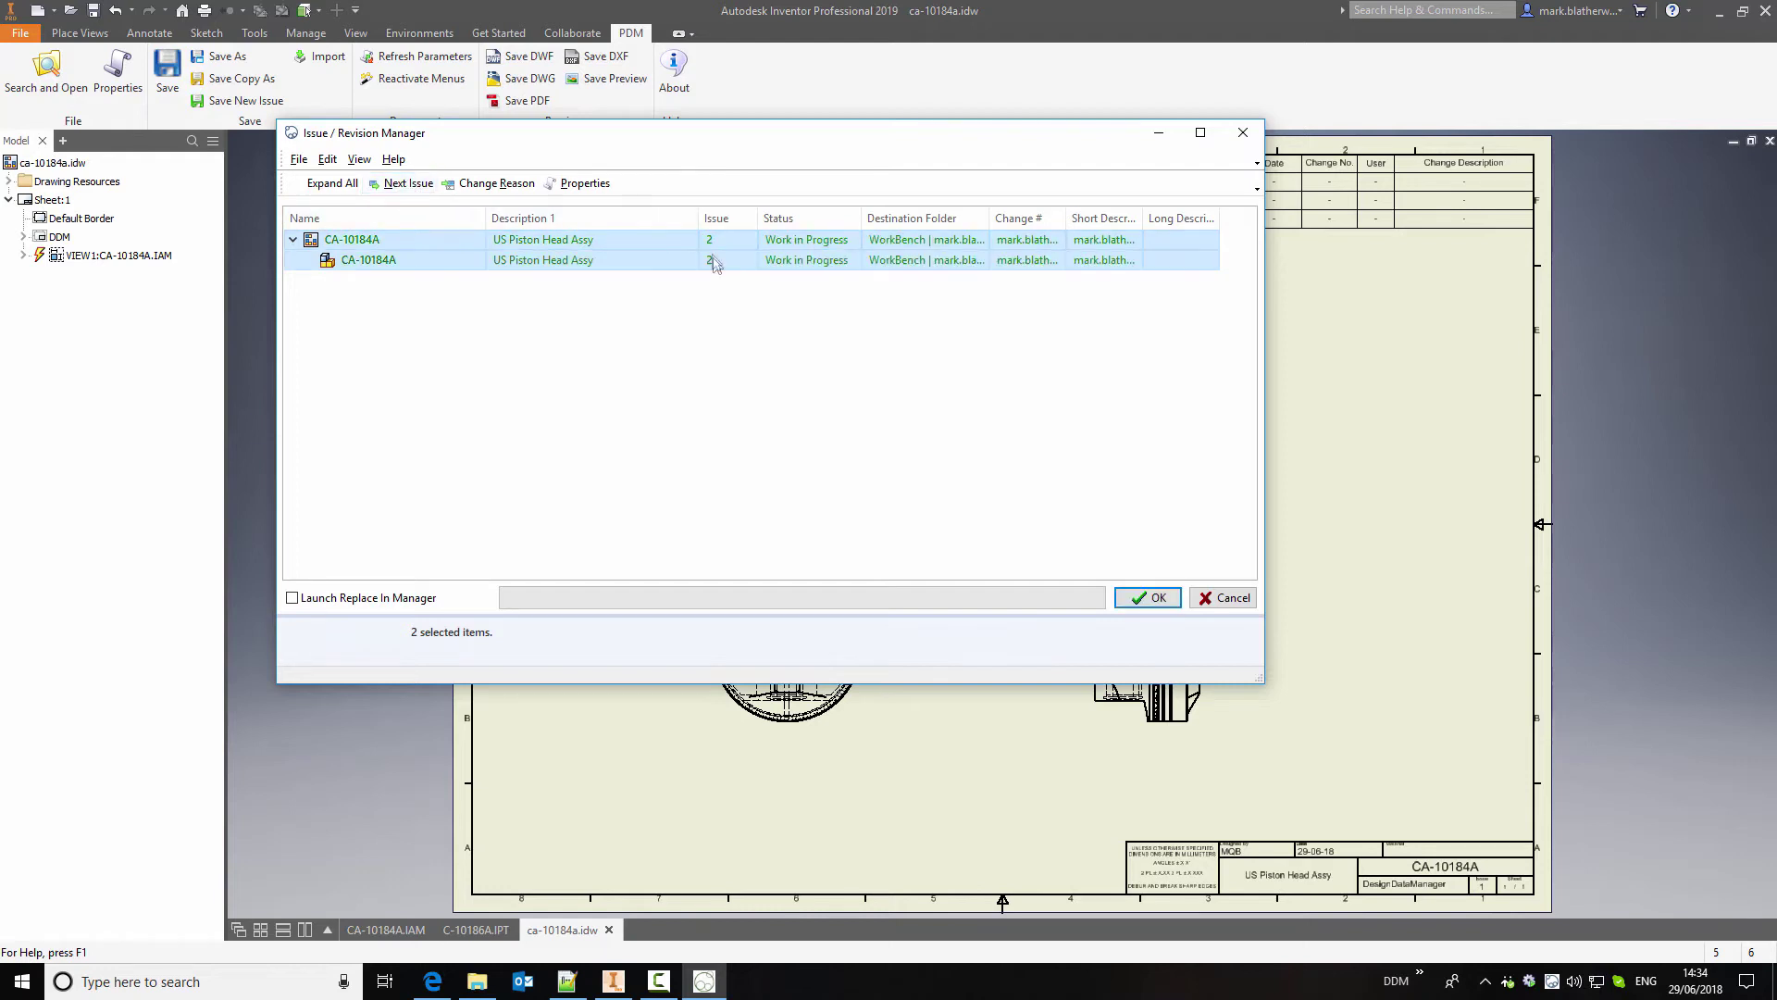
Record change number CO-2018 with short description 'Wrist Pin replaced'
click(479, 184)
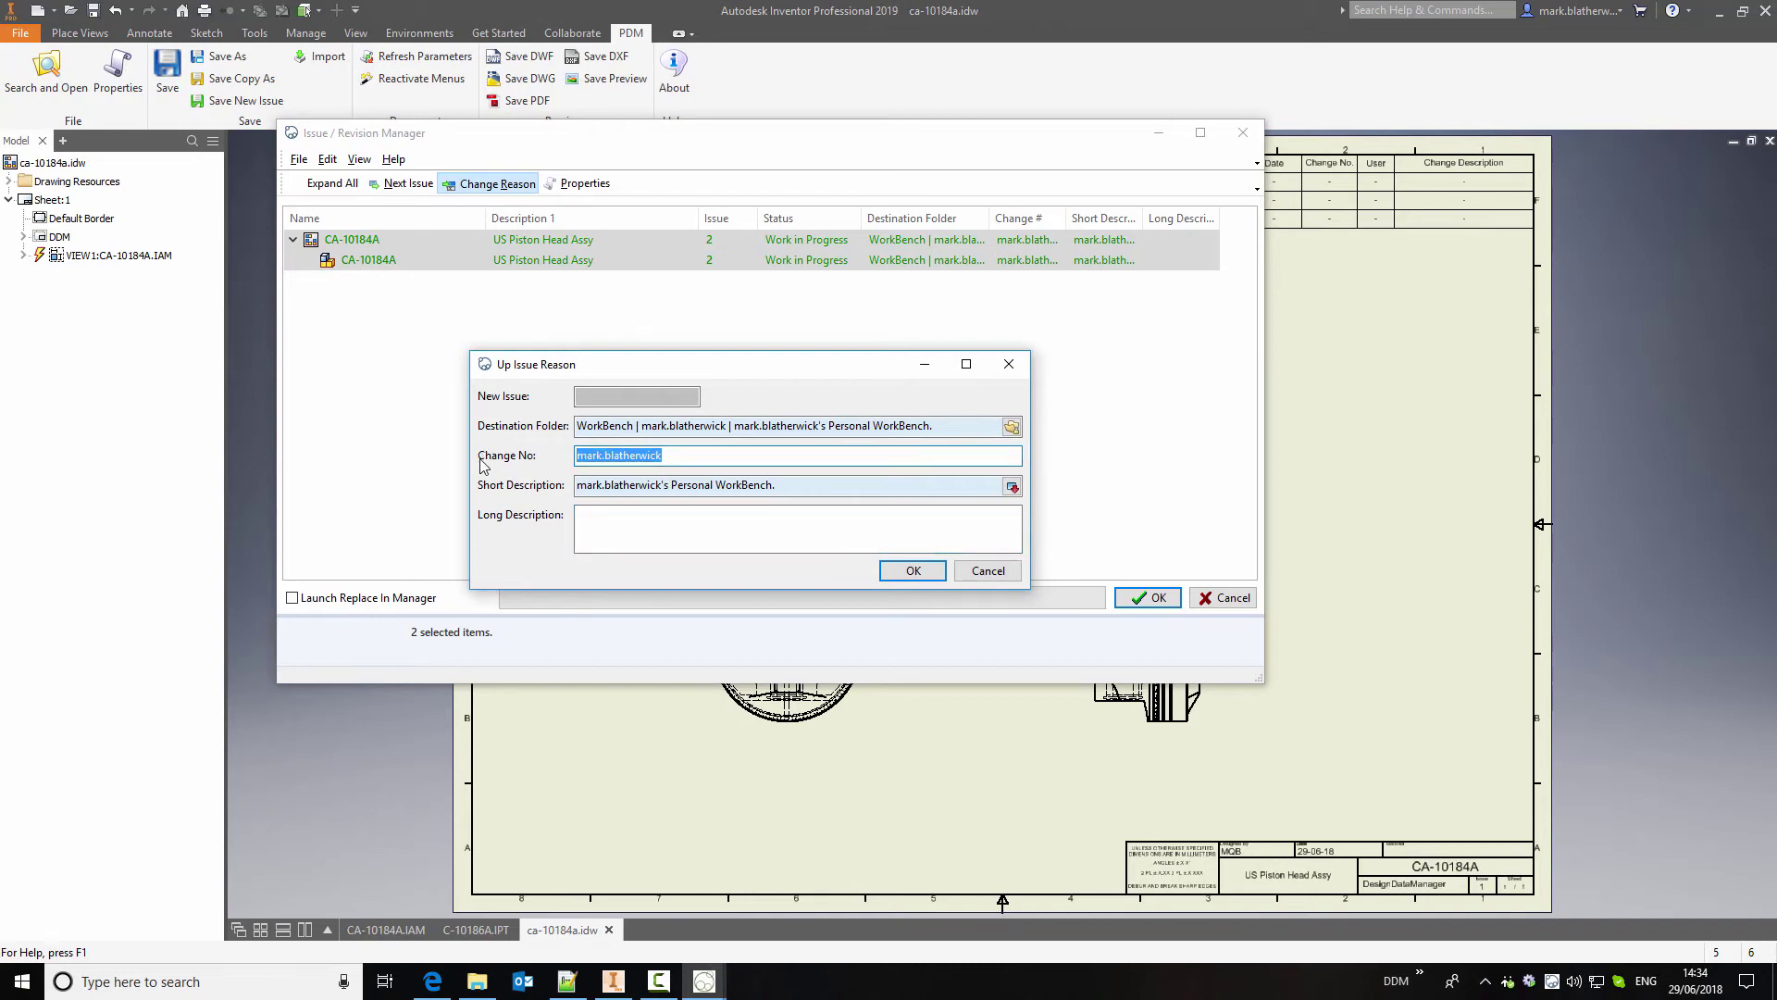
text(CO-2018)
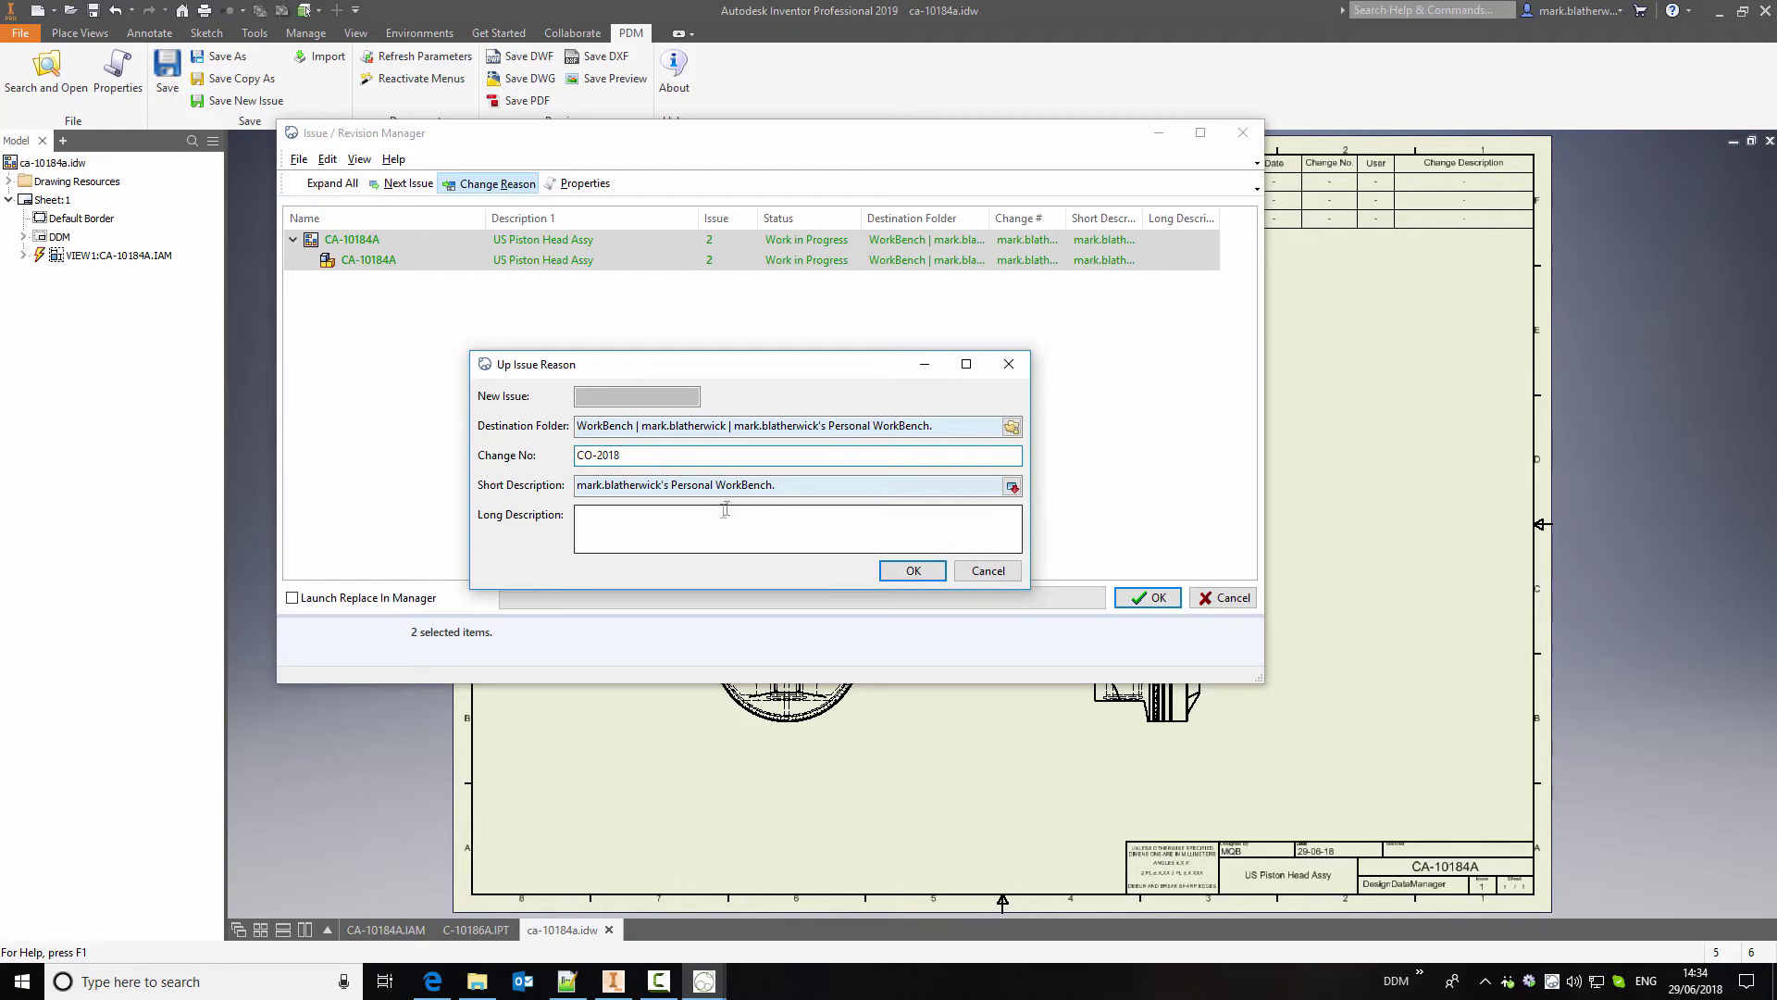
drag(787, 484, 555, 480)
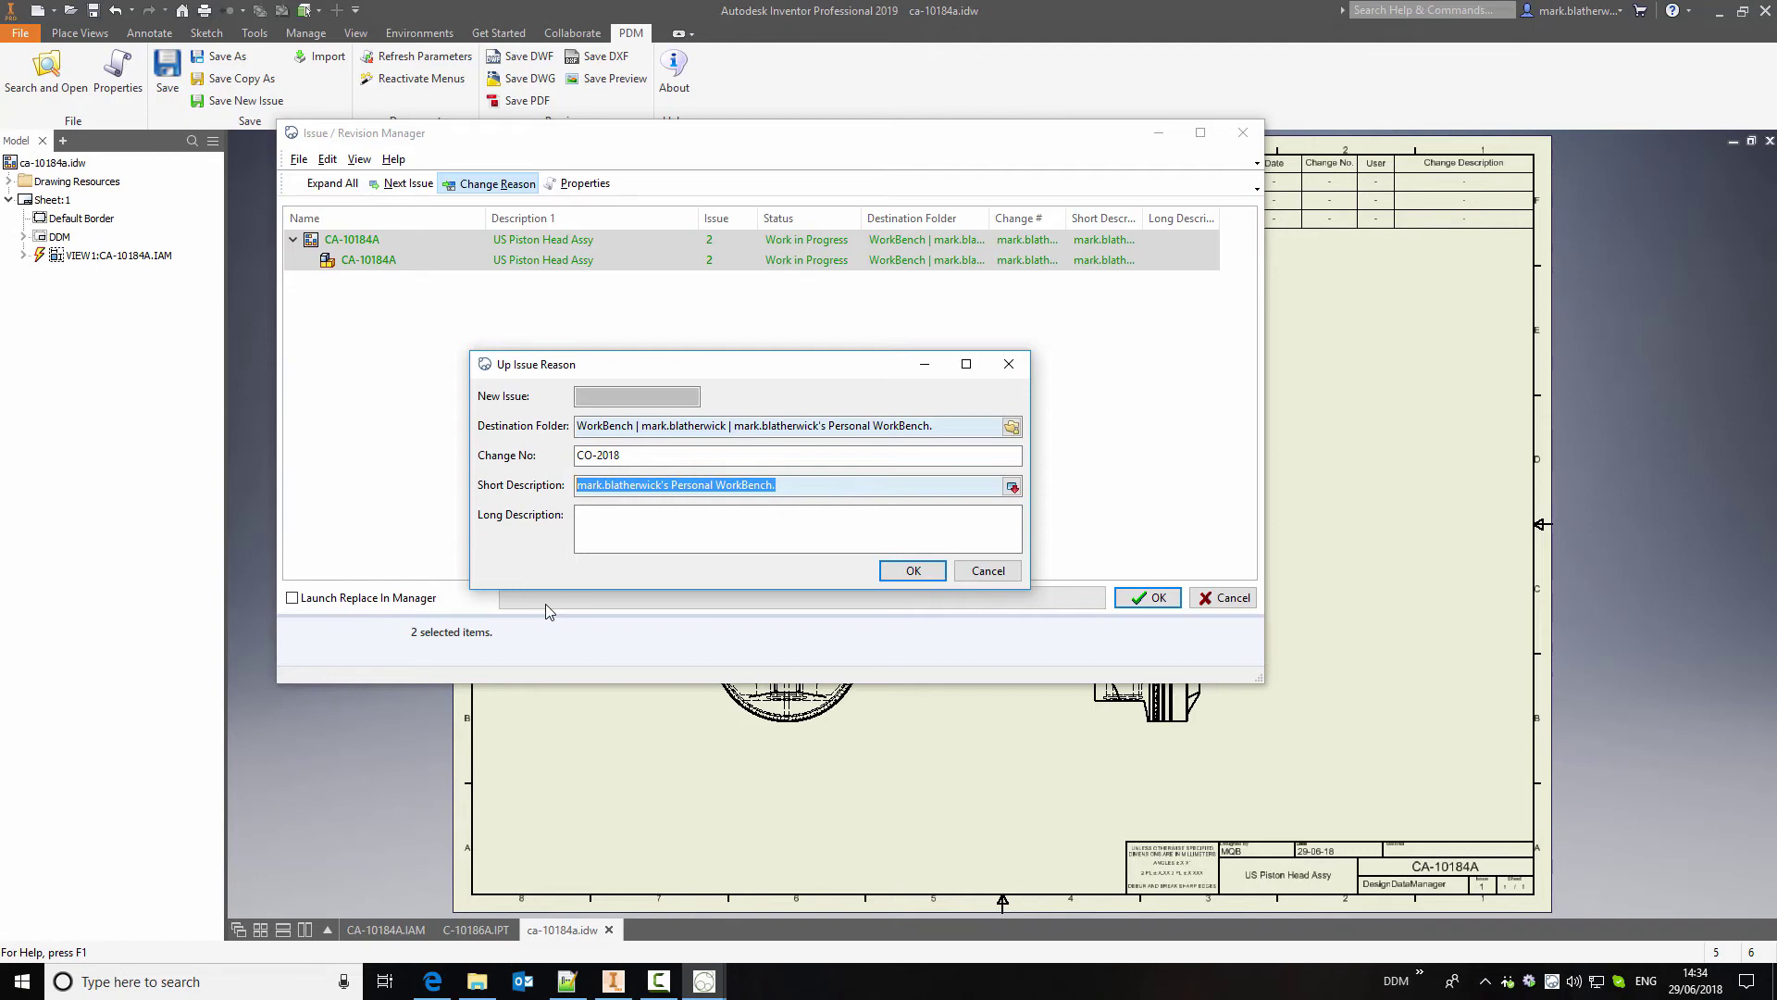
text(Wrist Pin replaced)
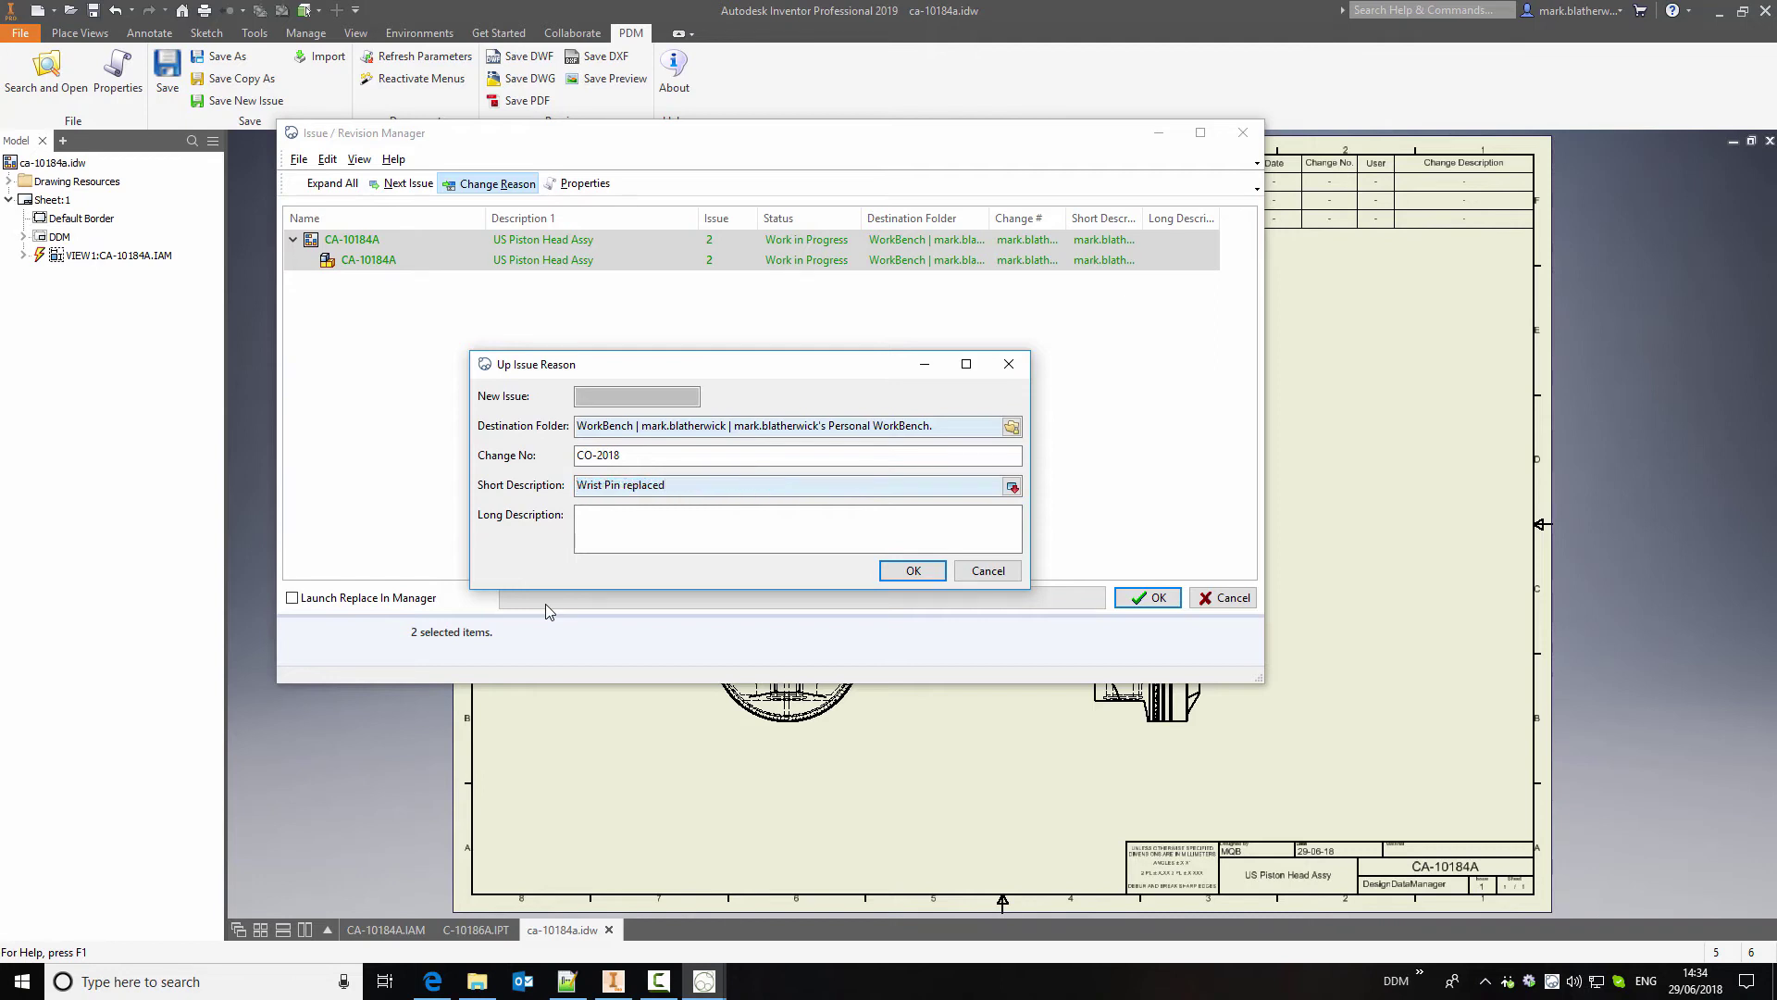
click(917, 569)
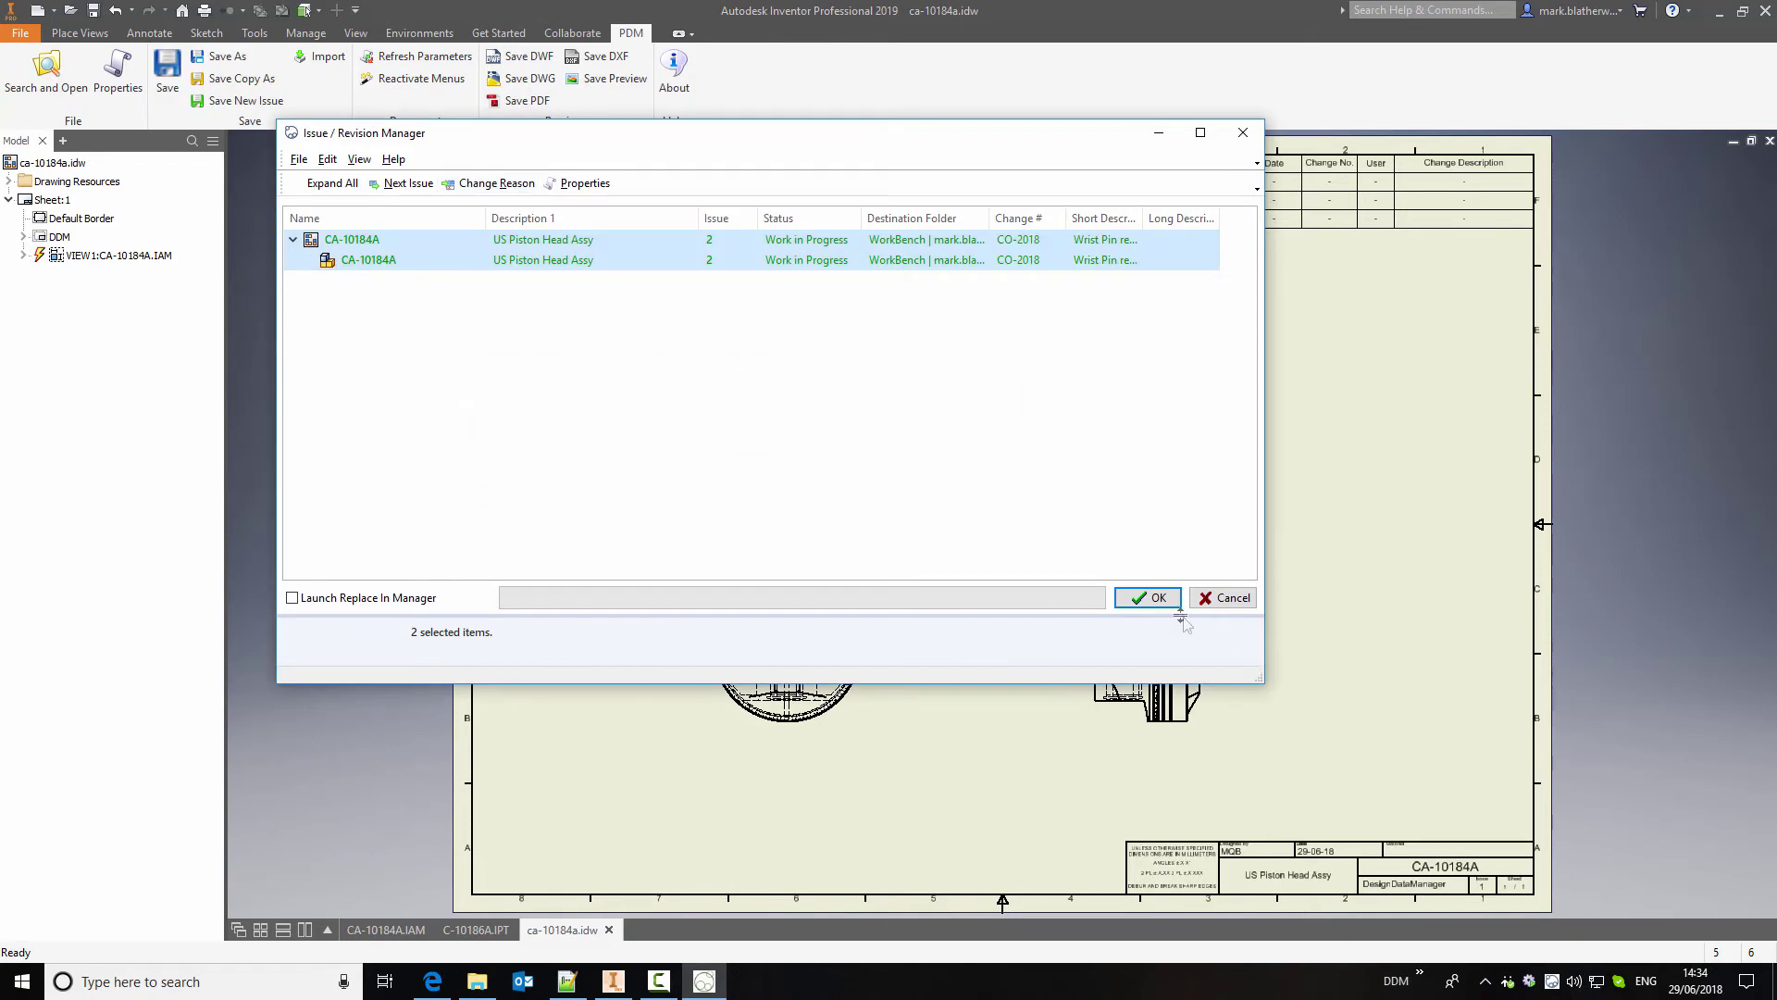
Create issue 2, check the filled revision table row, and close the ca-10184a drawing
click(1146, 598)
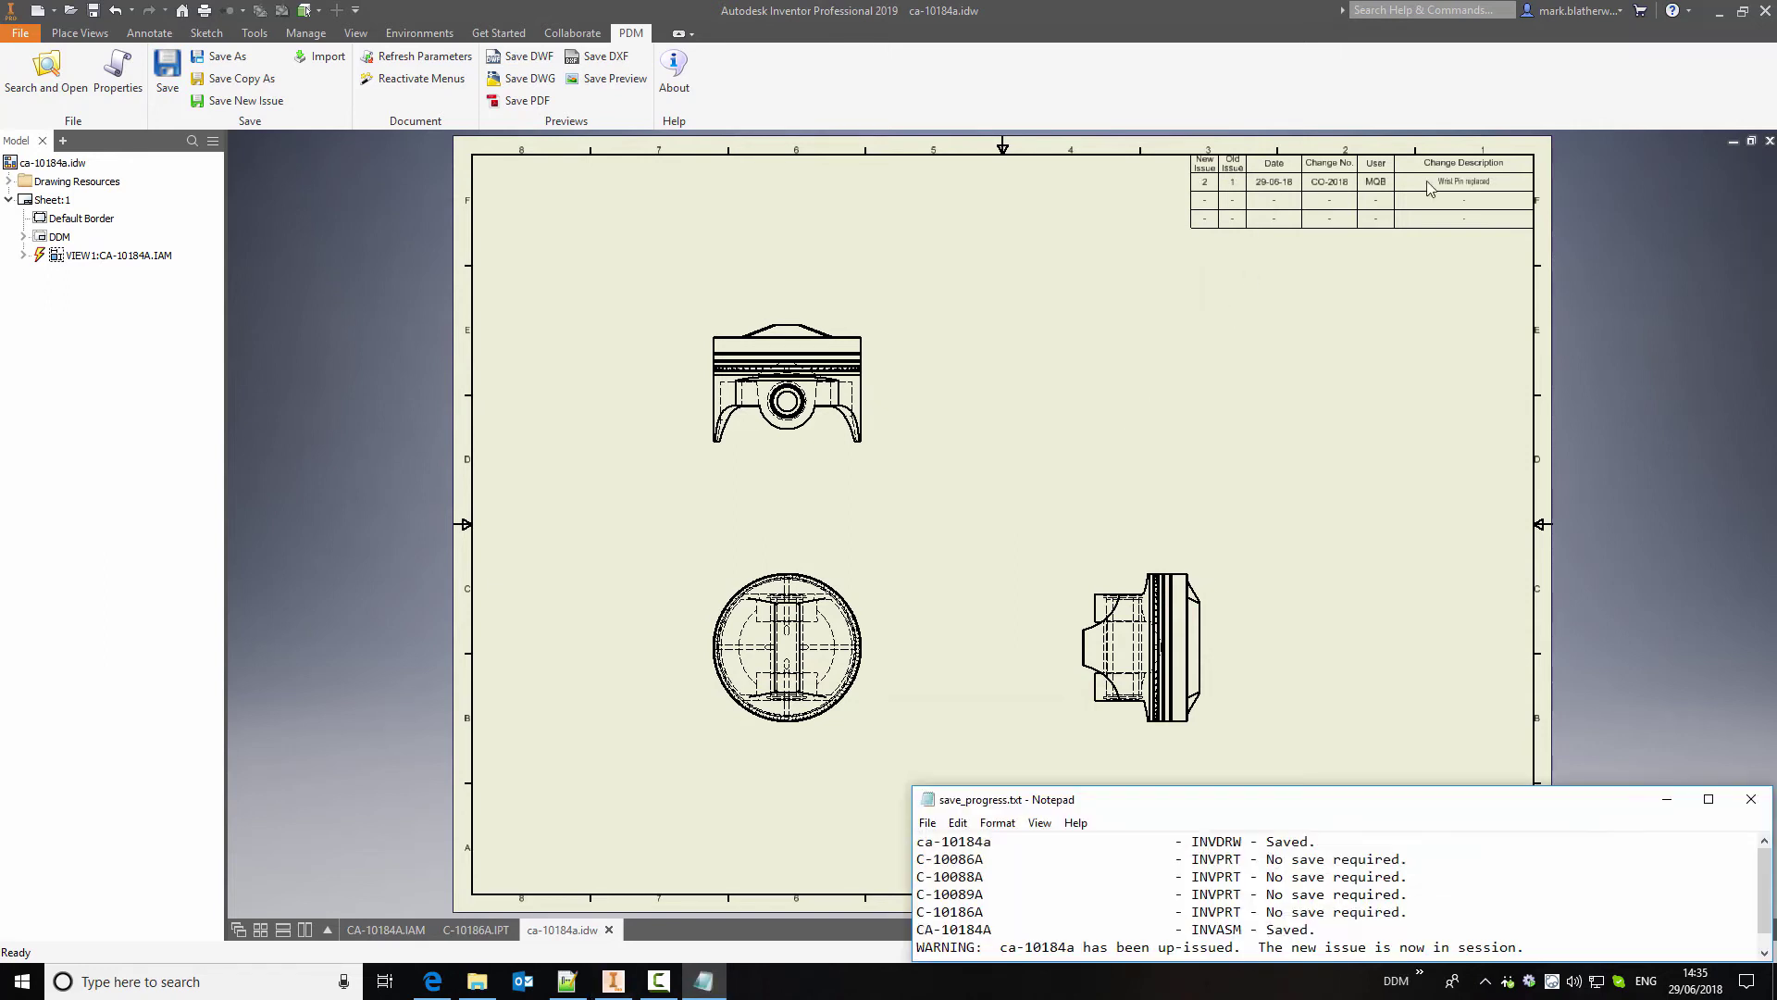
click(1751, 800)
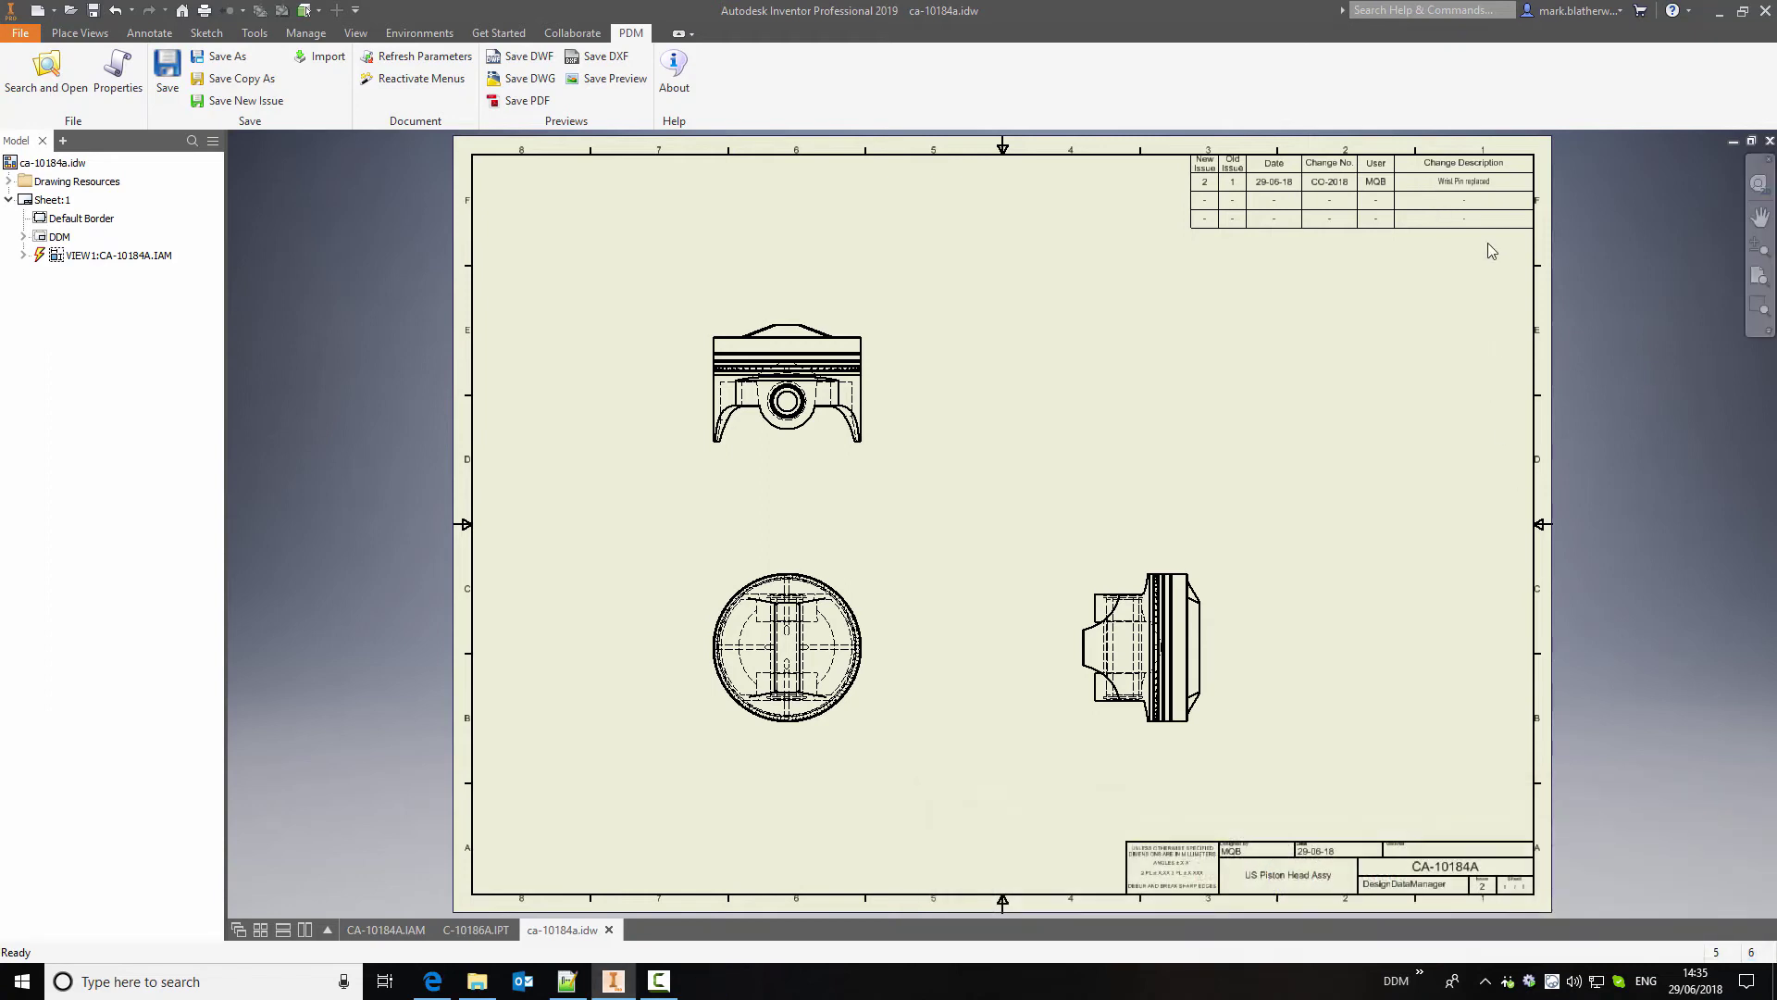
scroll(1486, 242, up, 5)
mouse_move(1453, 246)
middle_down()
mouse_move(1269, 405)
mouse_move(1283, 570)
middle_up()
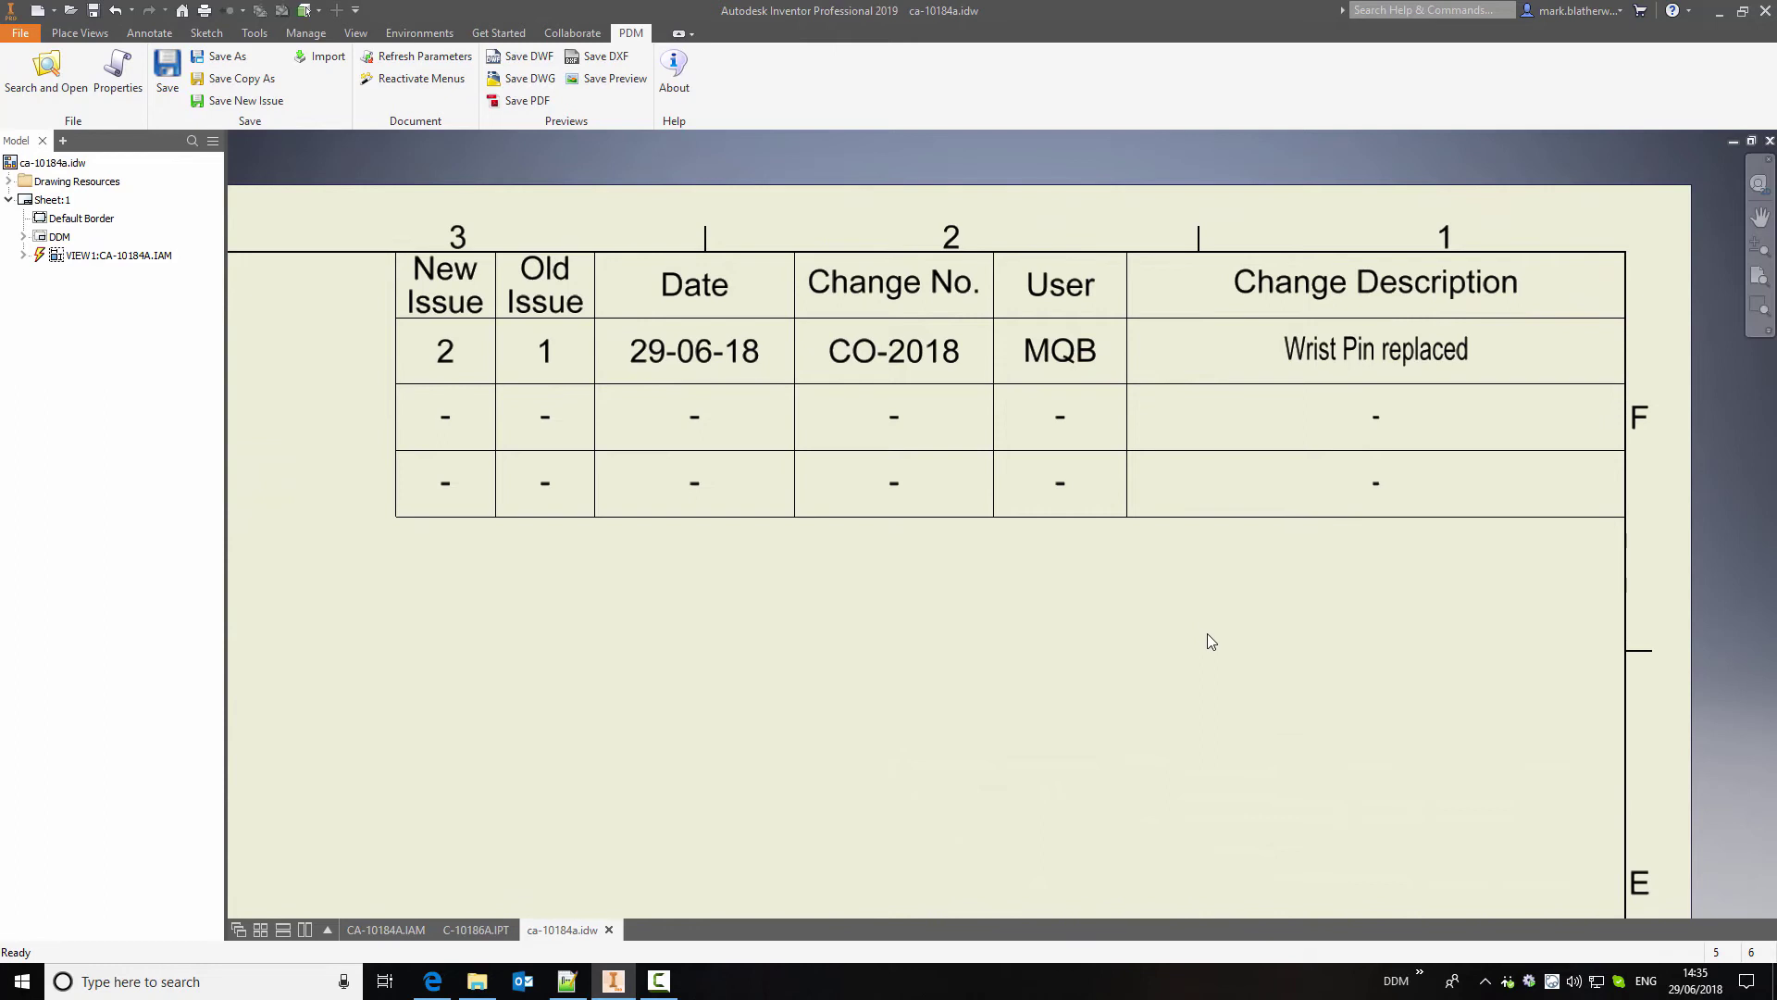
click(1770, 141)
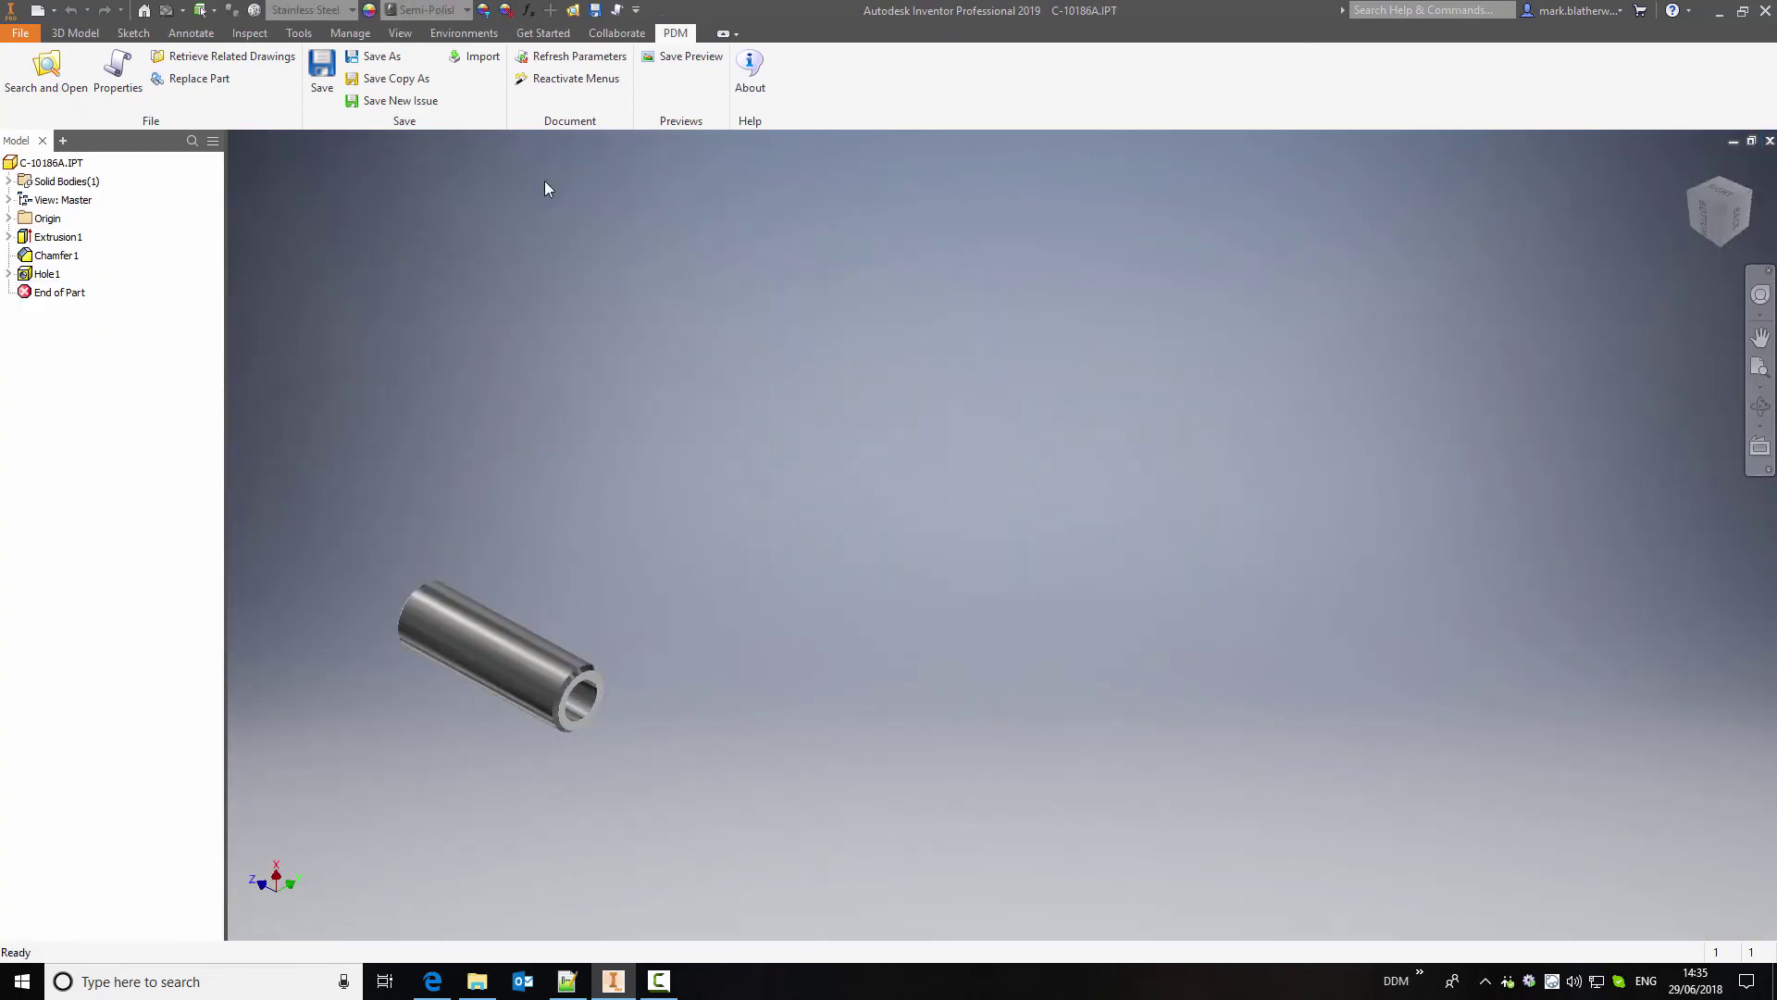
Close part C-10186A and select CA-10184A issue 2 in DDM's recent items list
click(1769, 139)
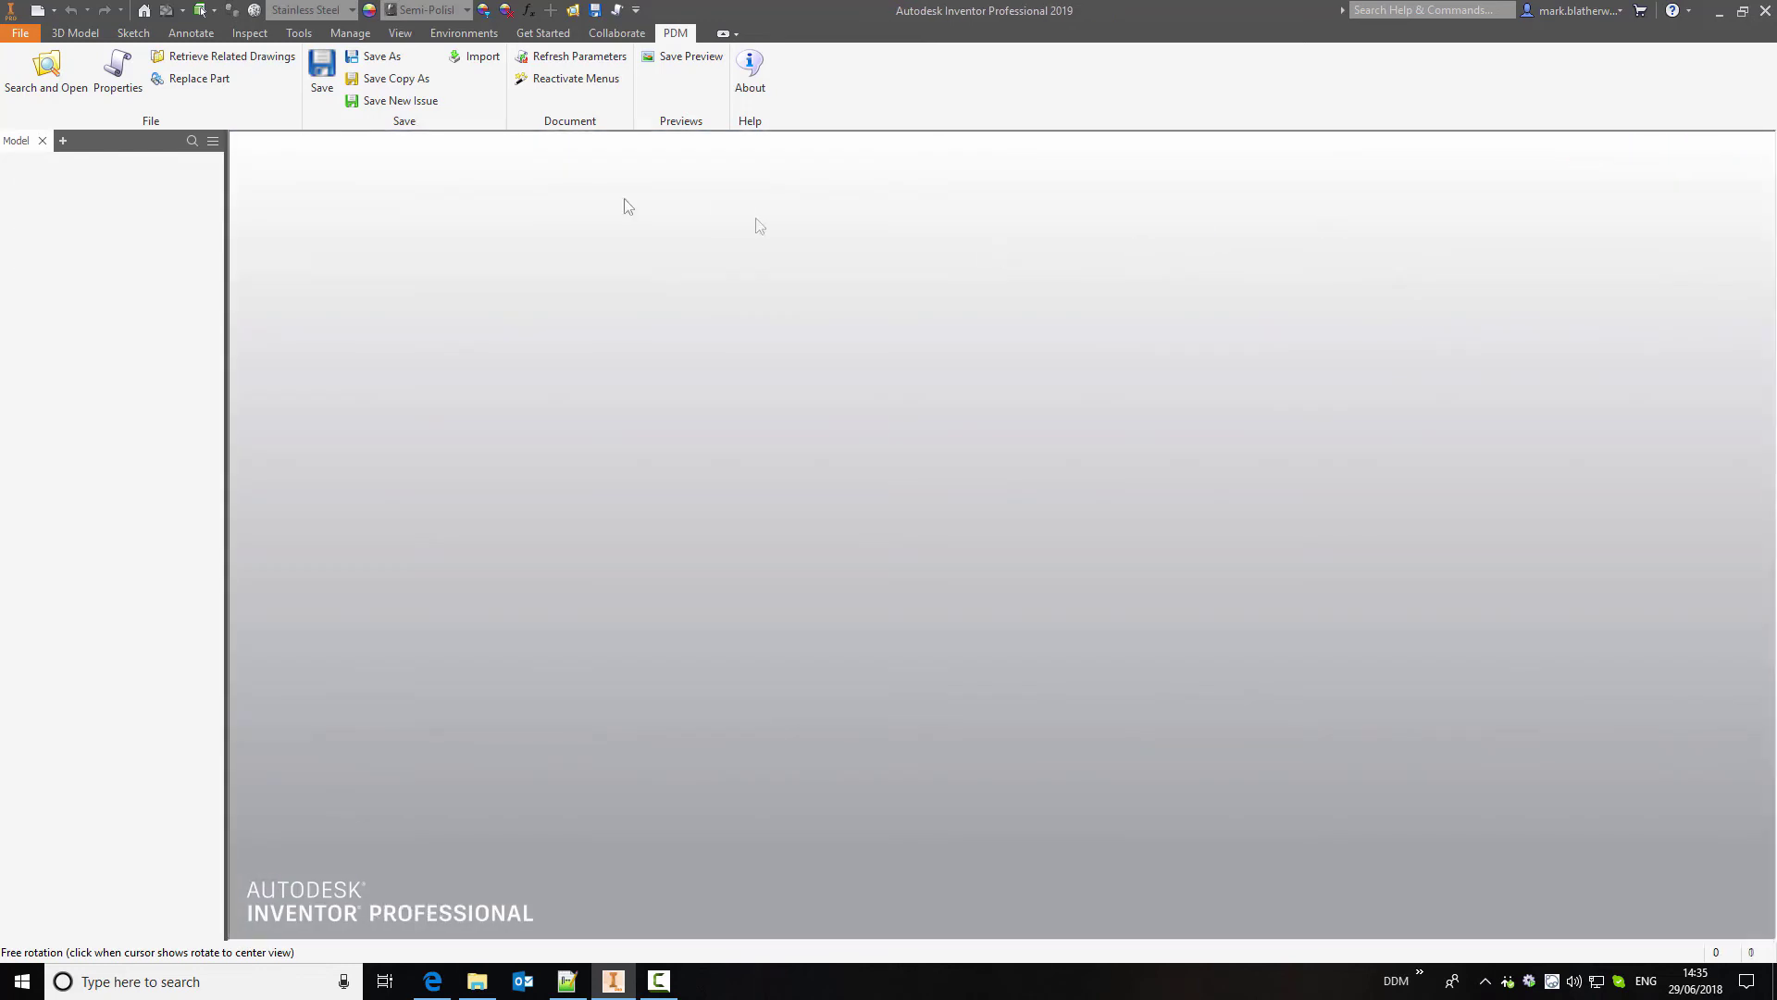
click(630, 70)
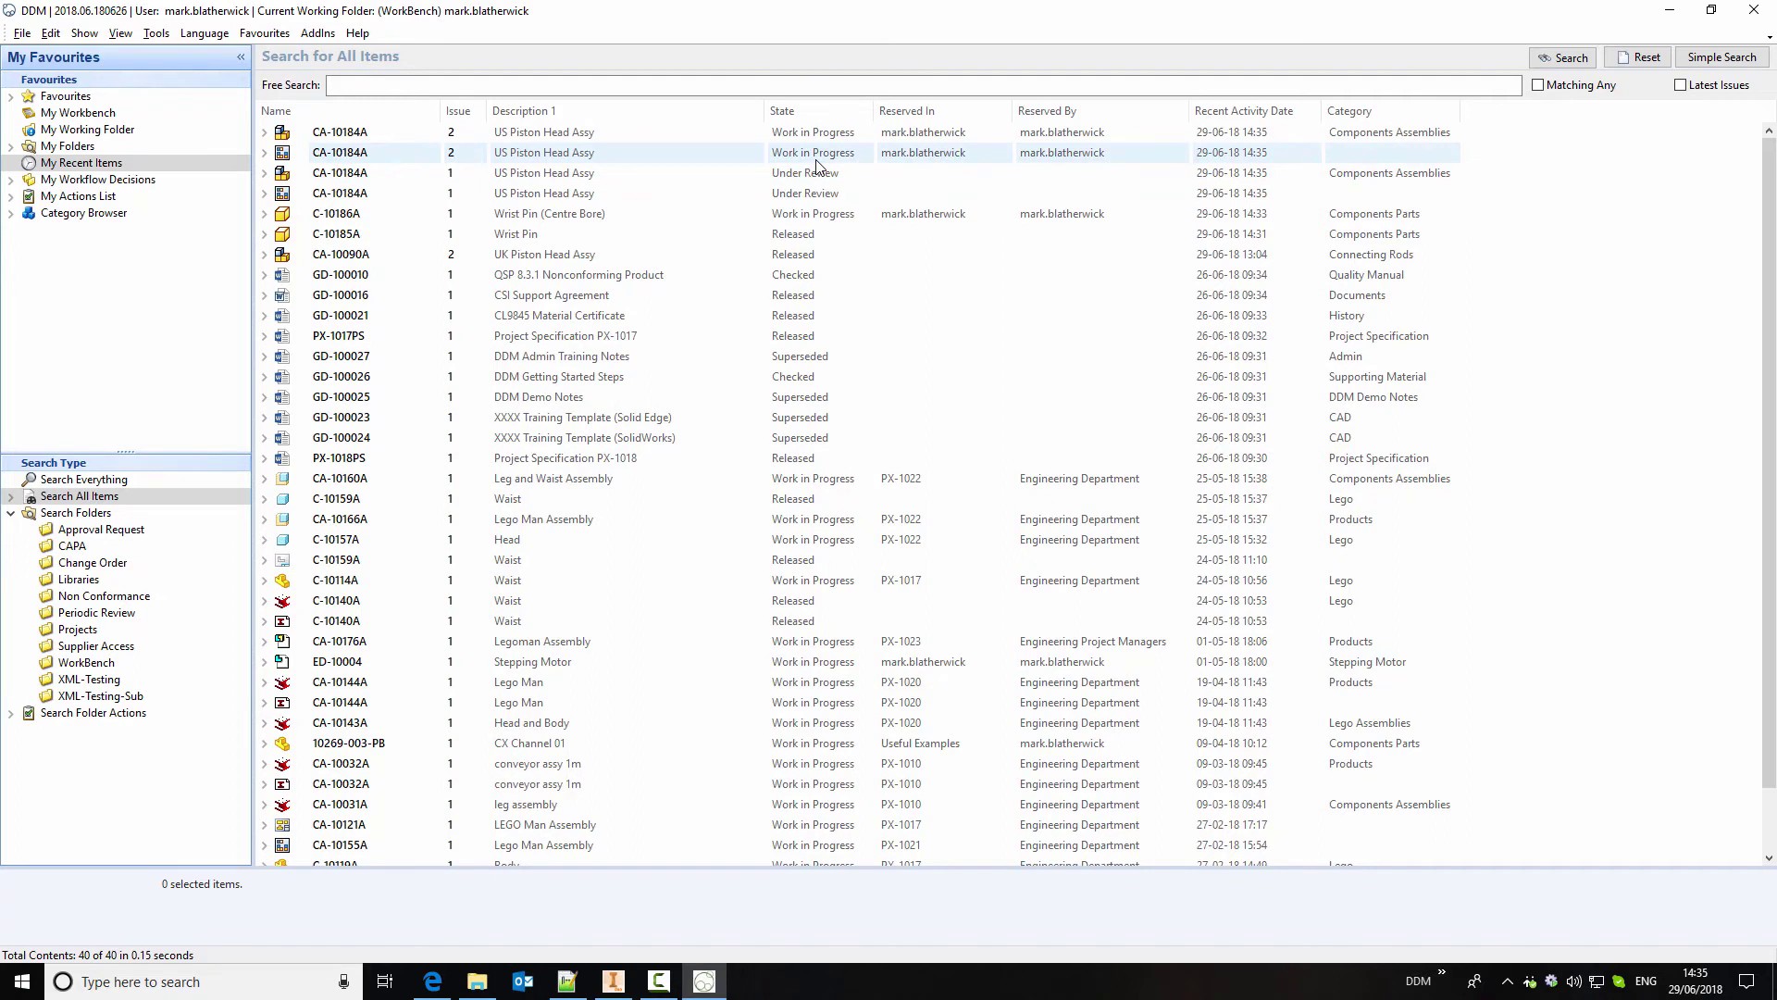
click(796, 155)
click(653, 131)
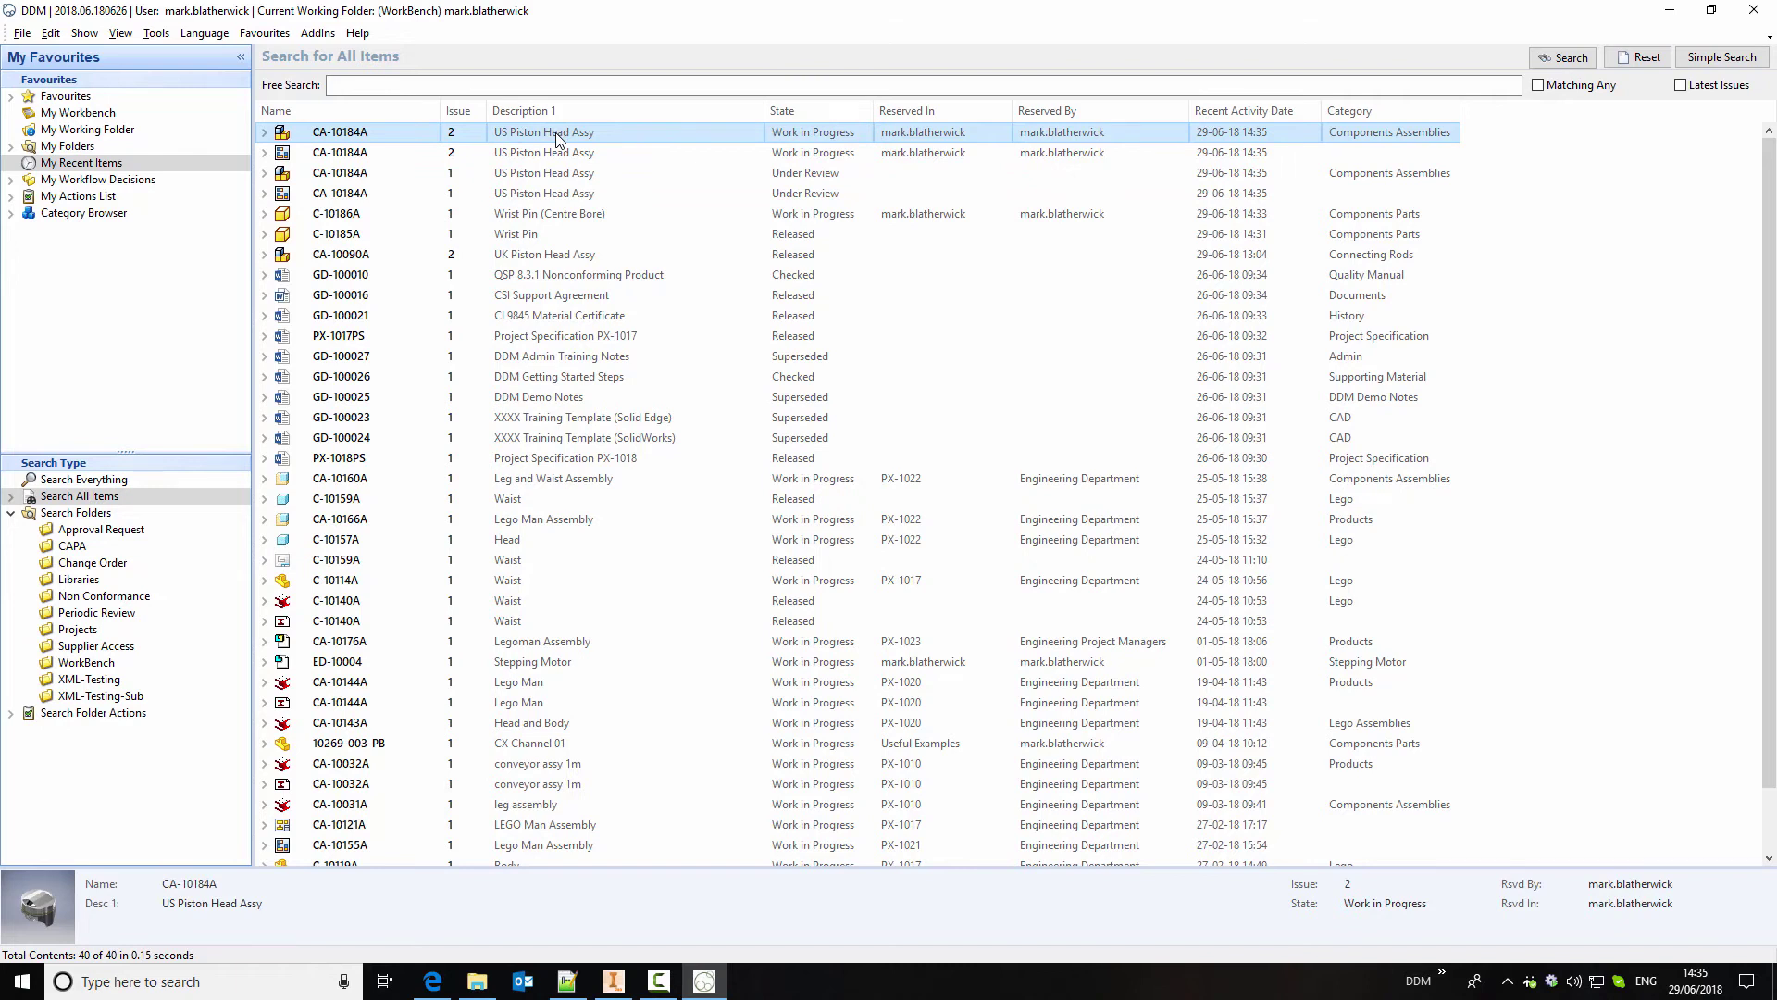
Open the bill of materials for assembly CA-10184A issue 2
right_click(559, 140)
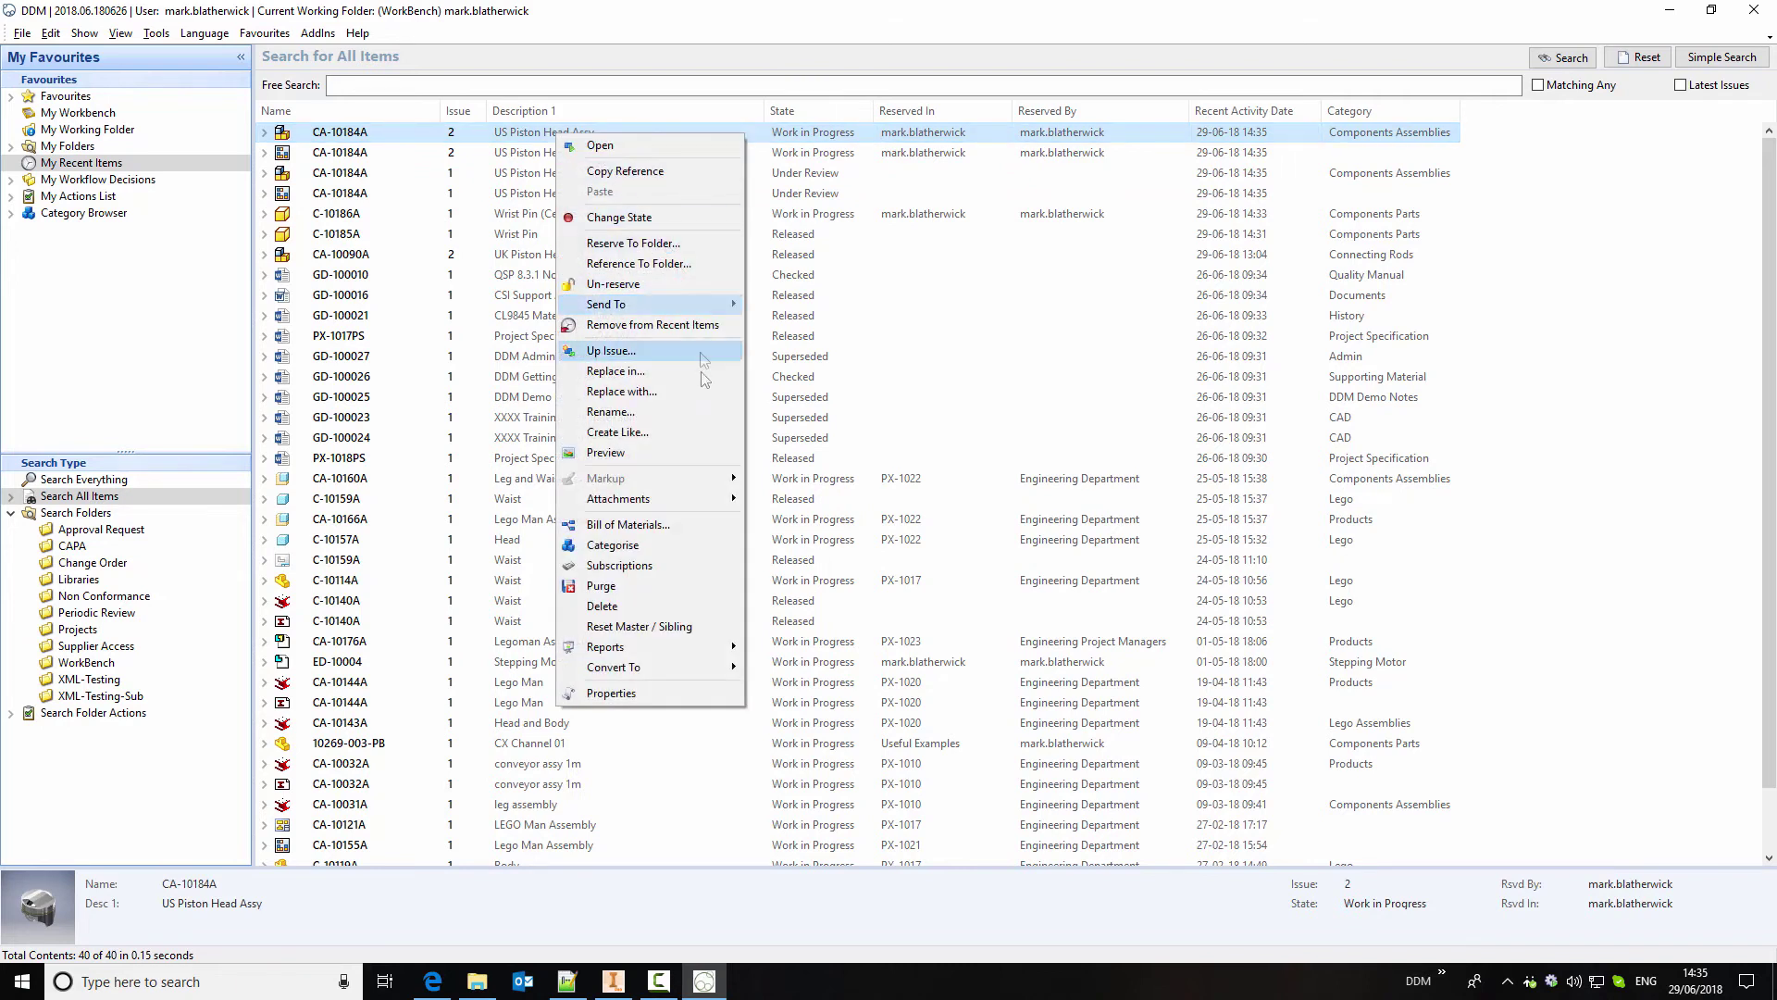
click(658, 525)
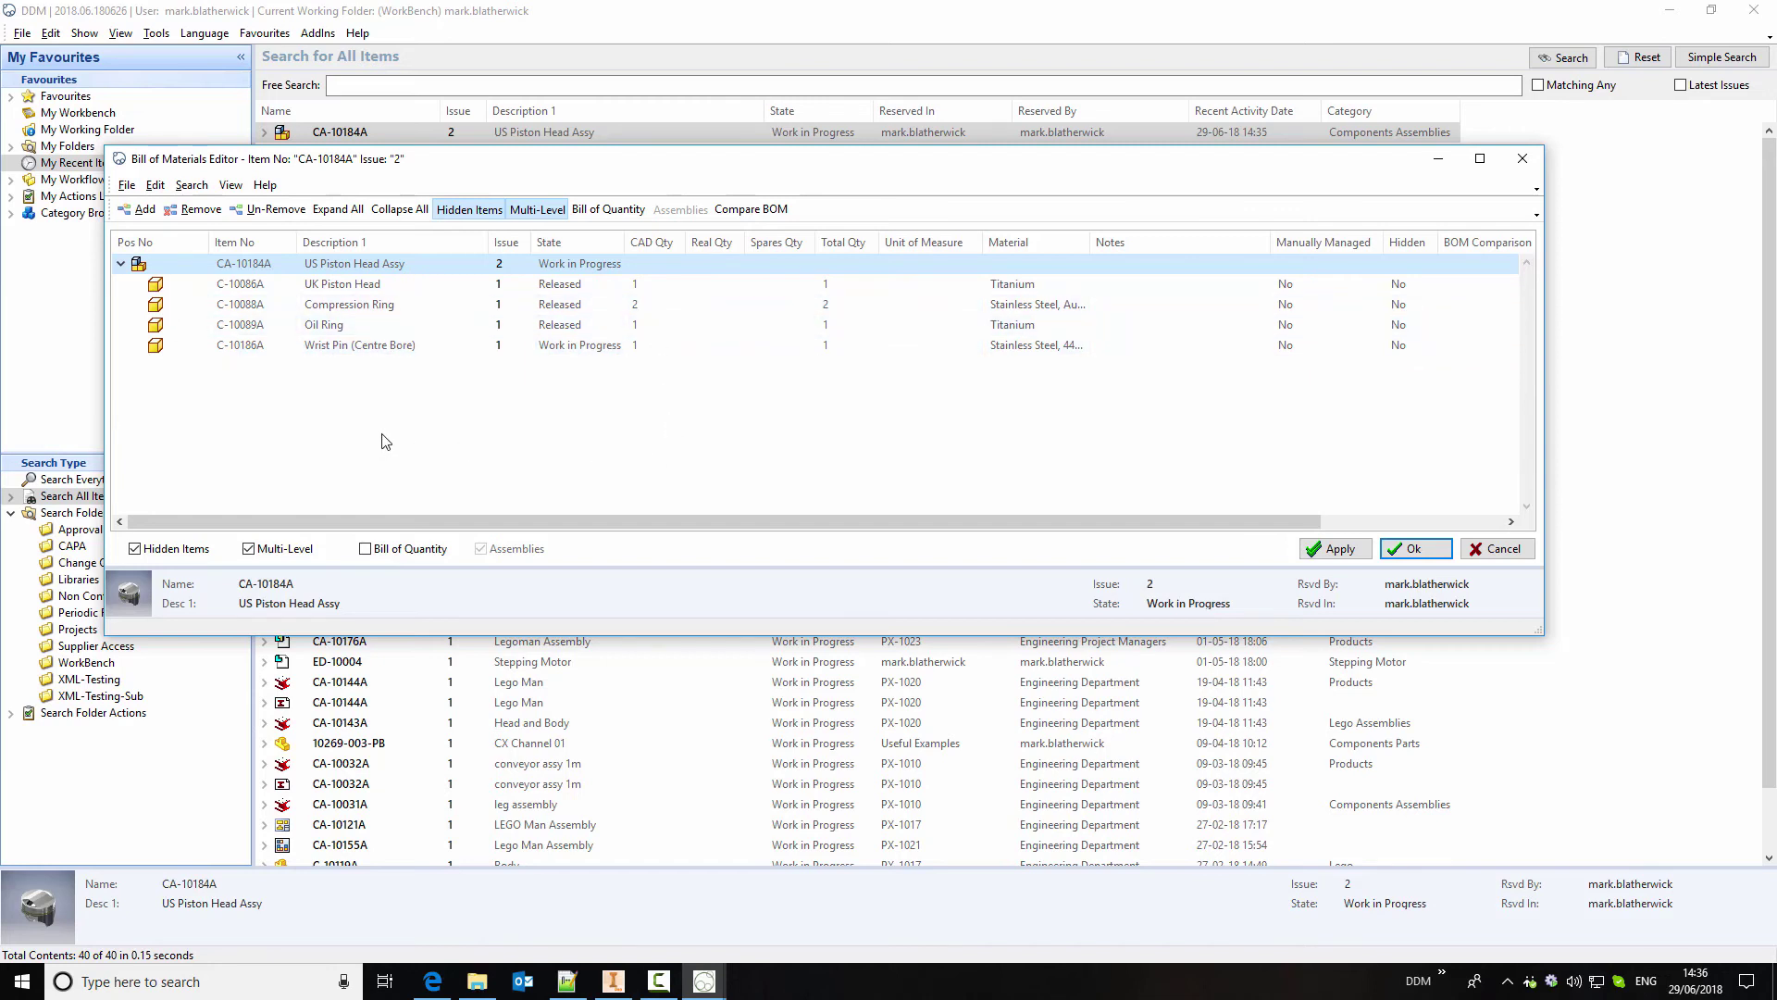
click(363, 308)
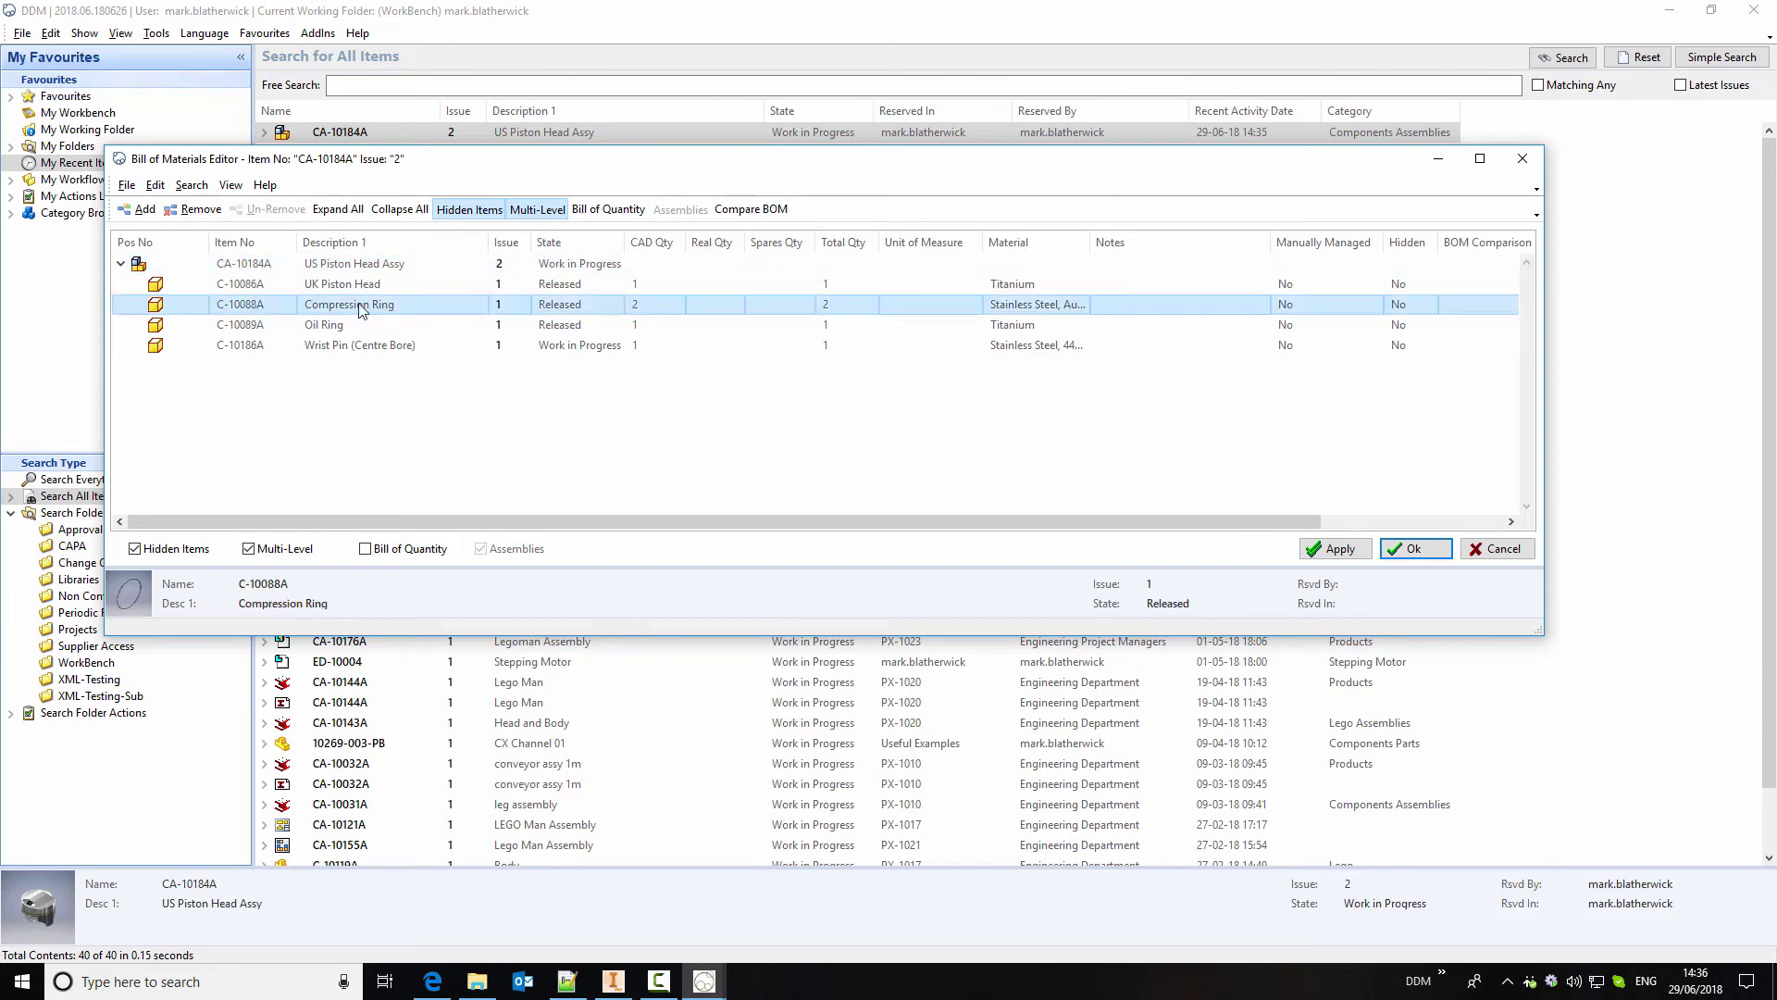
right_click(361, 309)
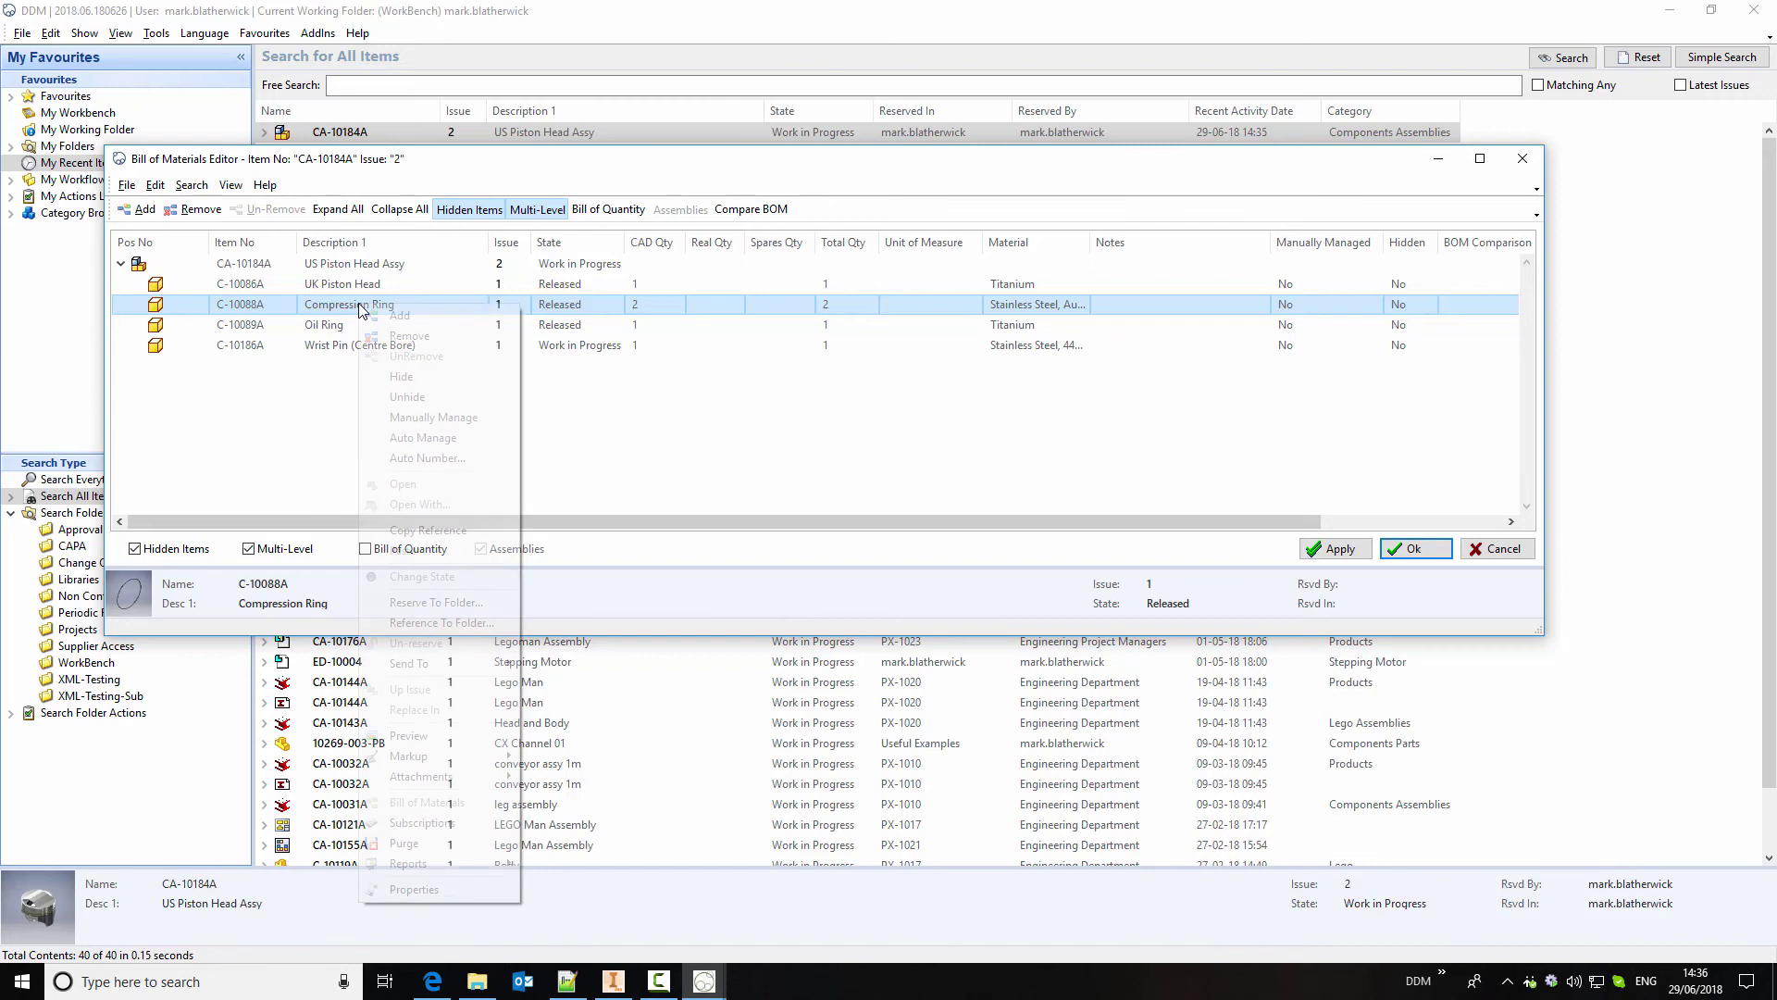
click(271, 396)
Auto-number all four BOM components starting at 100 and apply the positions
drag(337, 436, 191, 289)
right_click(190, 289)
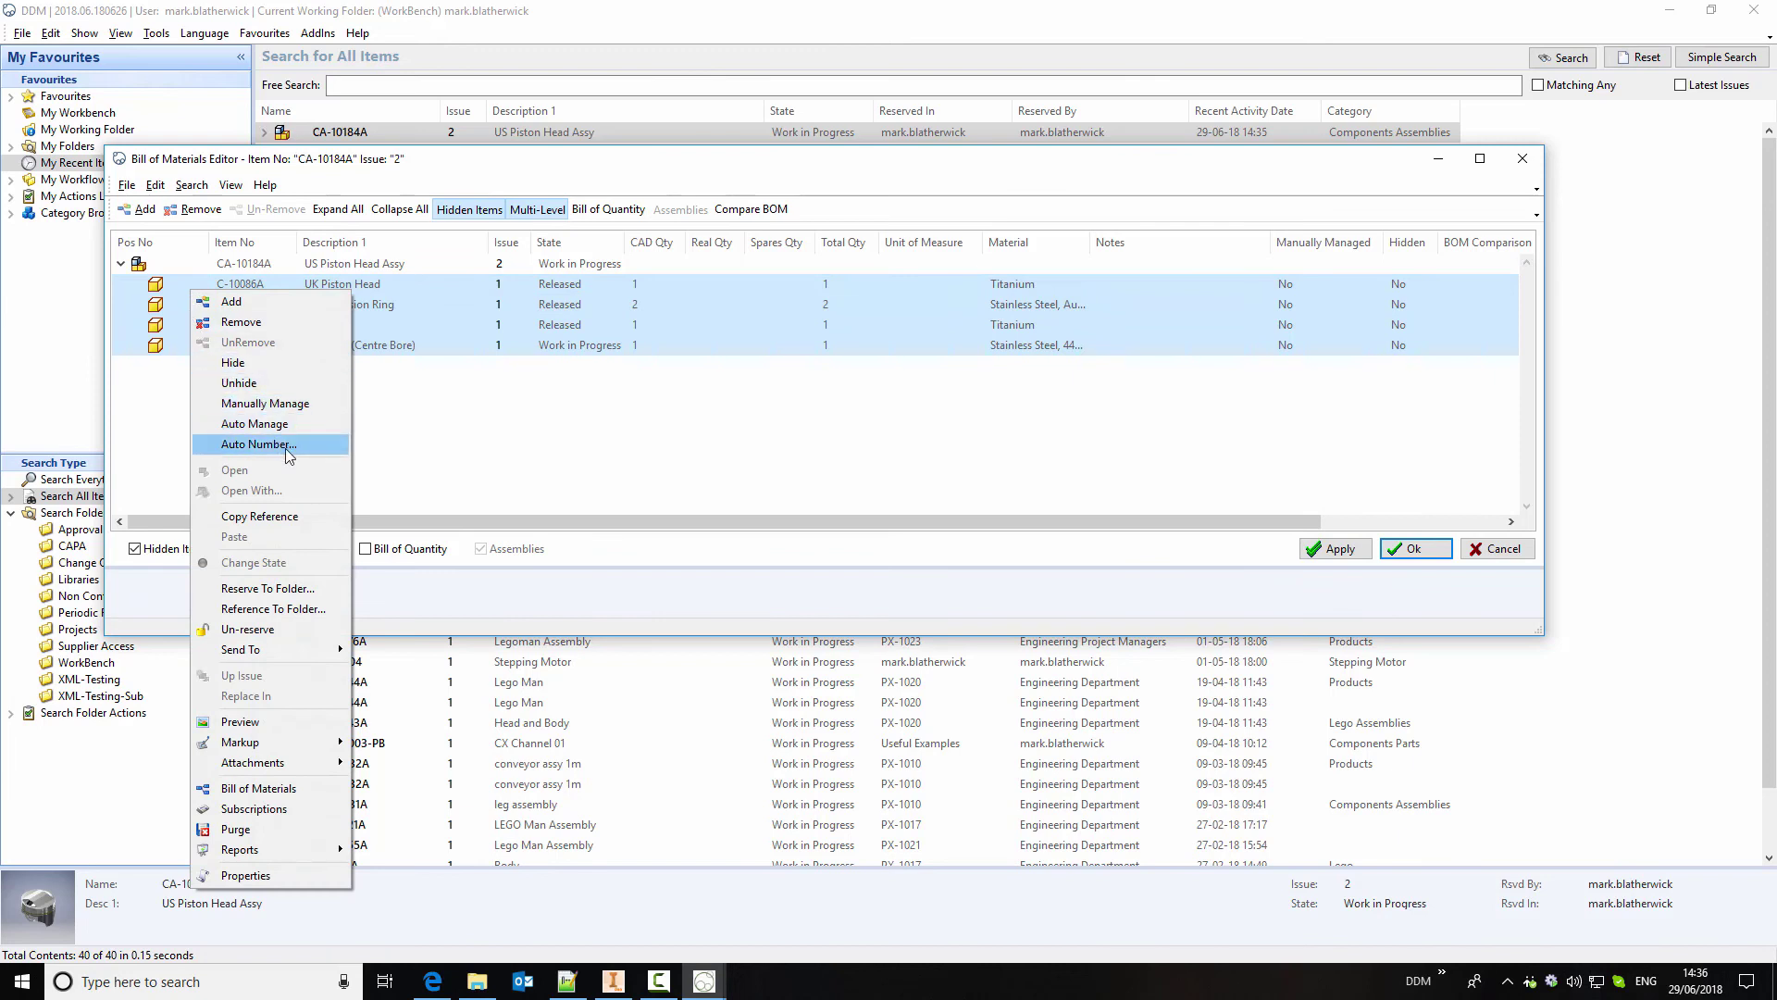
click(259, 444)
text(100)
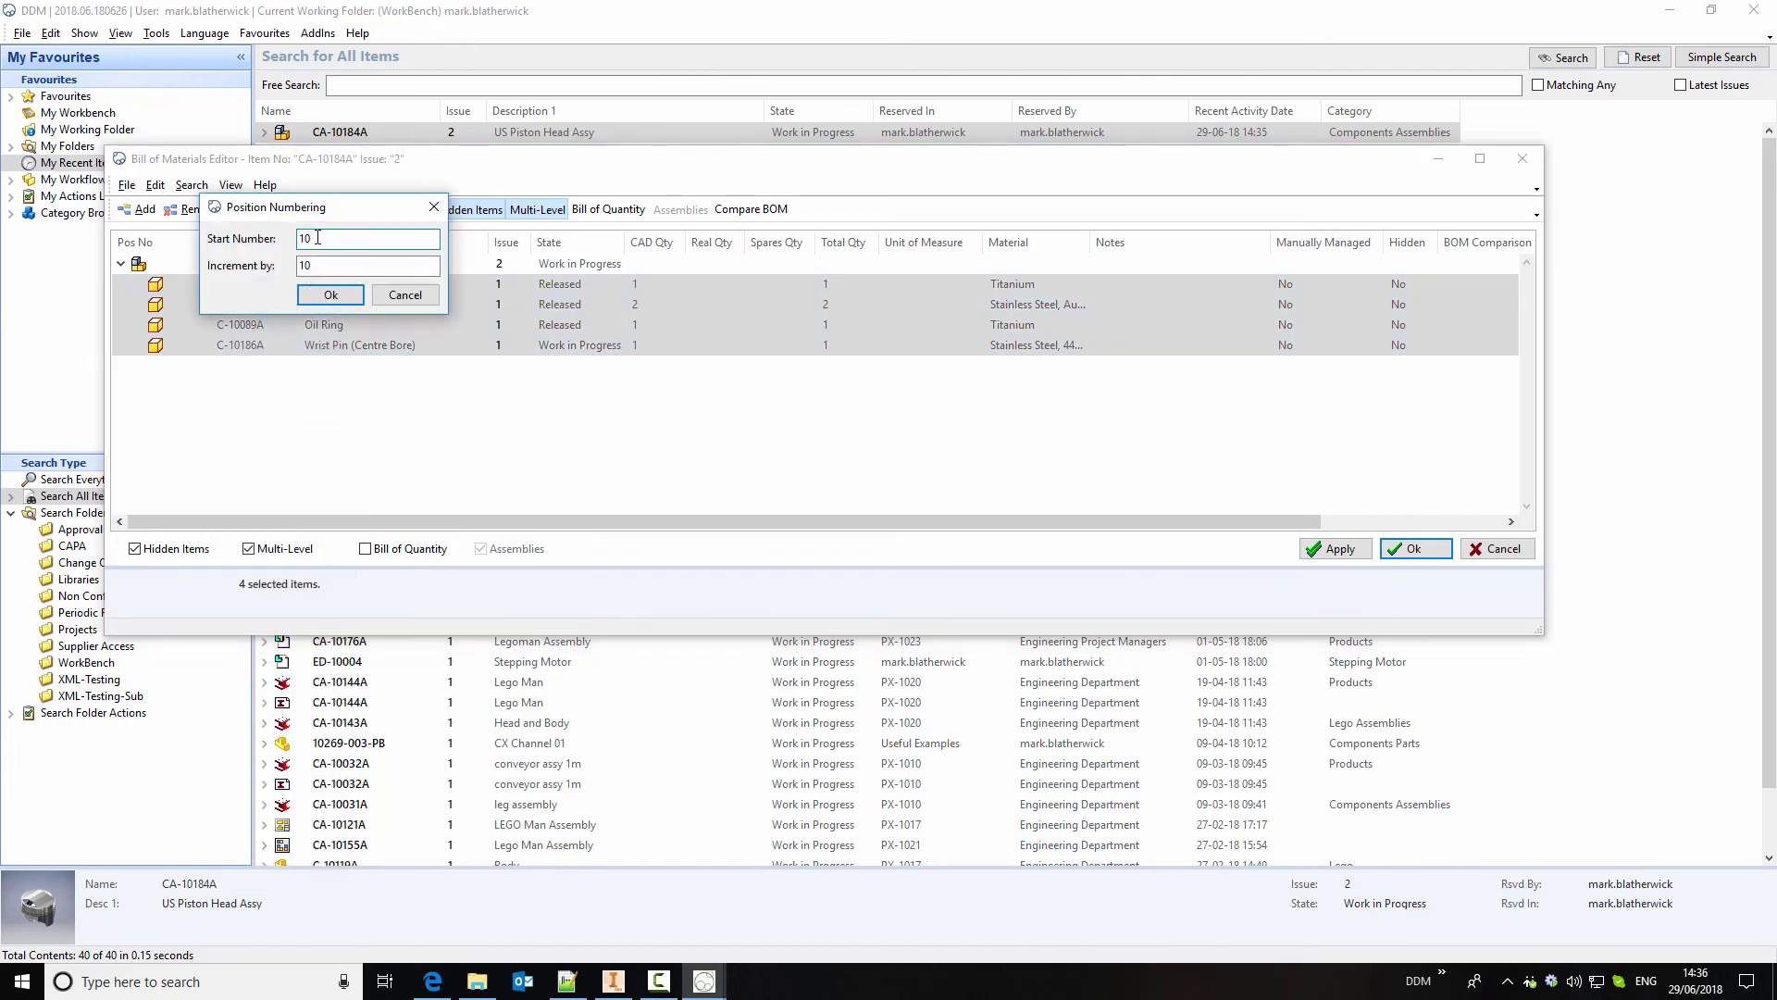
click(331, 295)
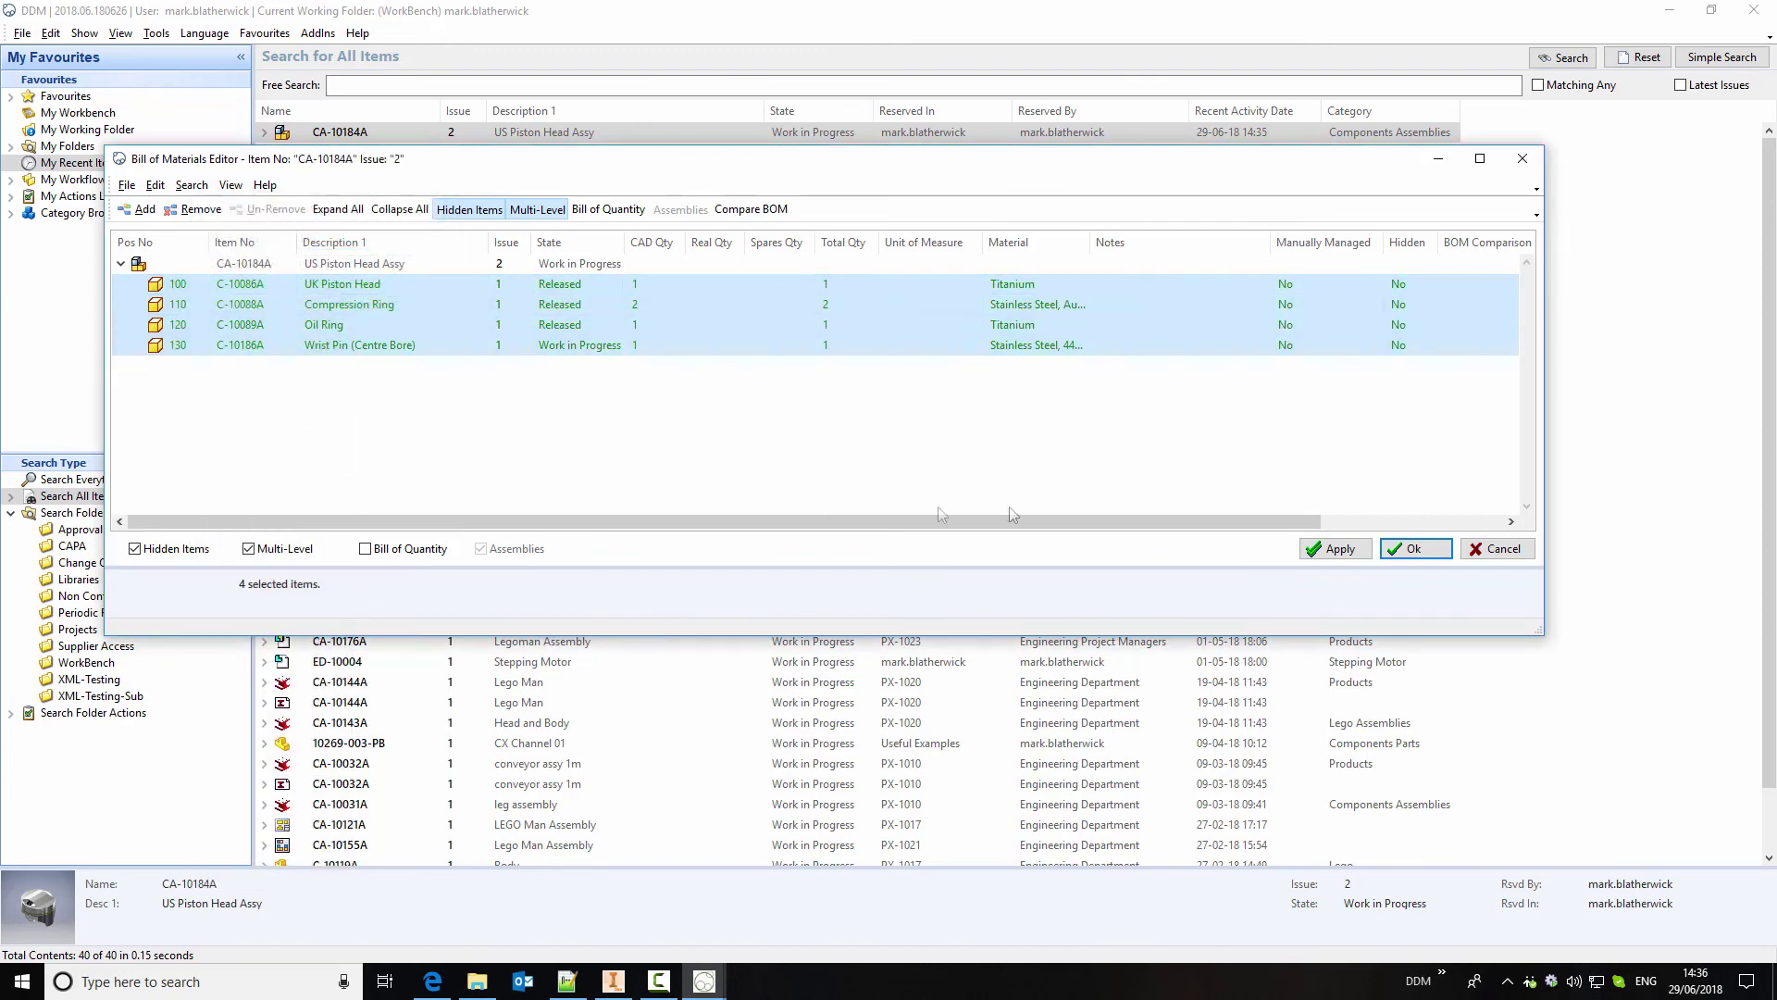
click(1337, 549)
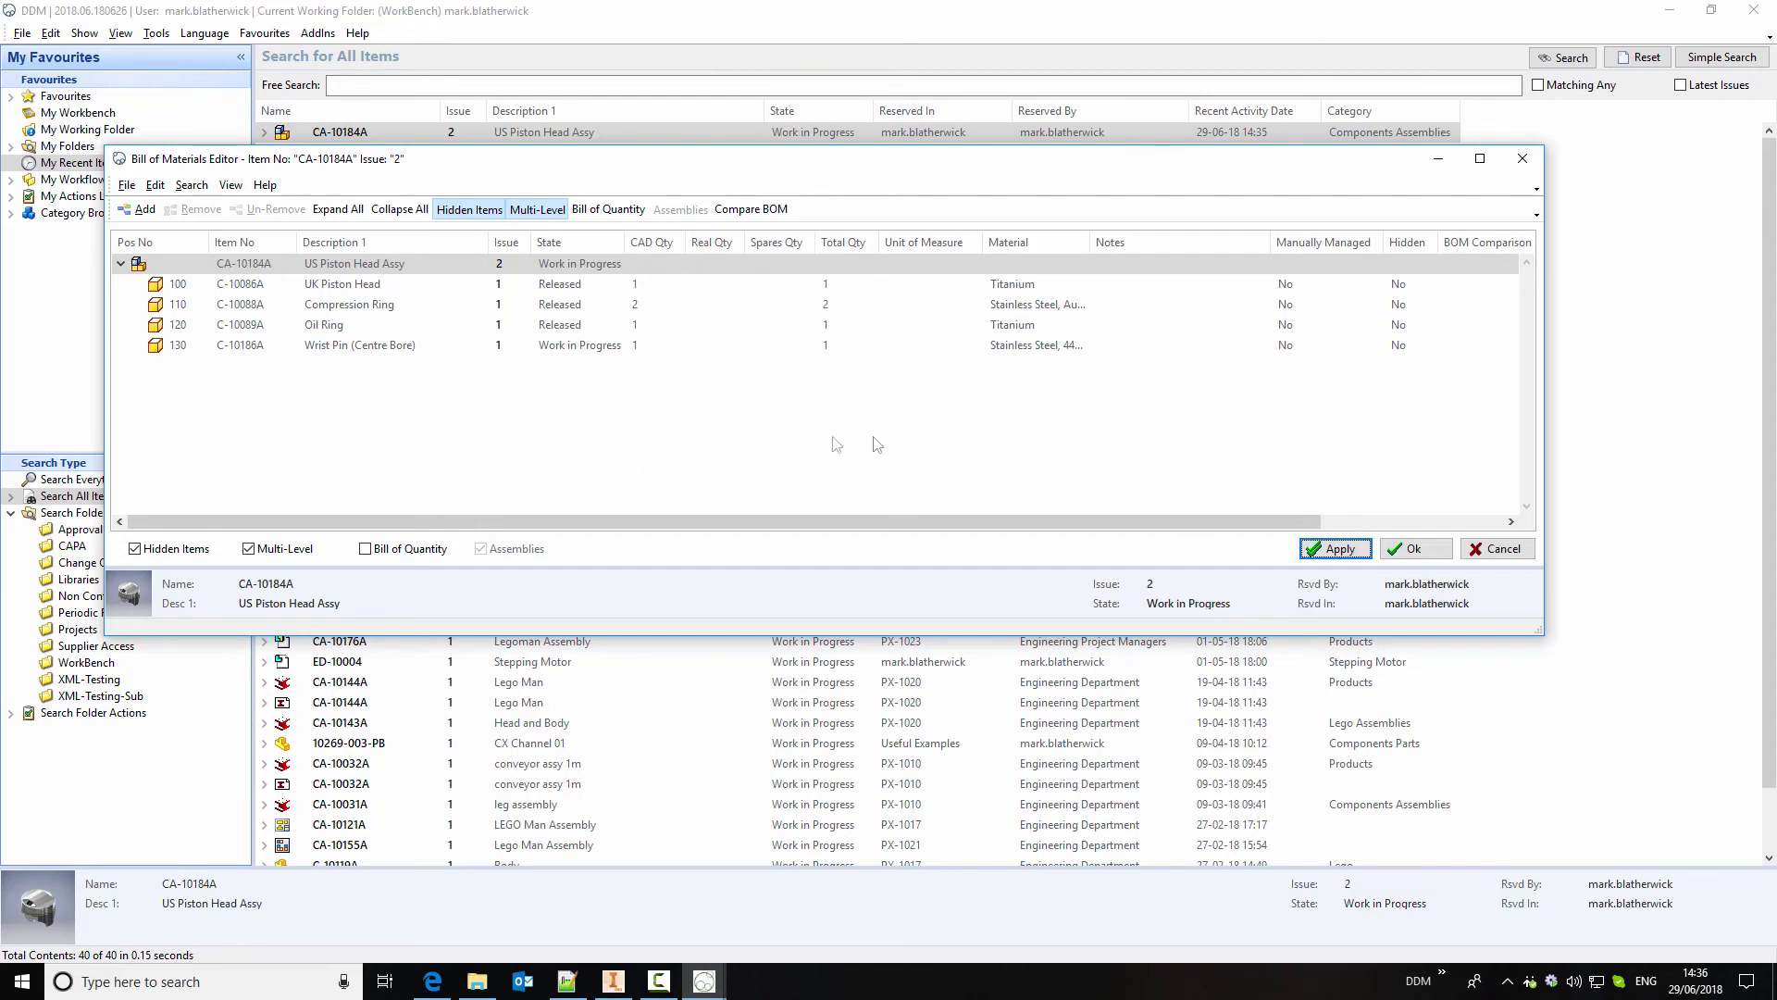
Minimize the BOM and list items in the Parts > Miscellaneous > Lubricant category
click(1440, 165)
click(11, 214)
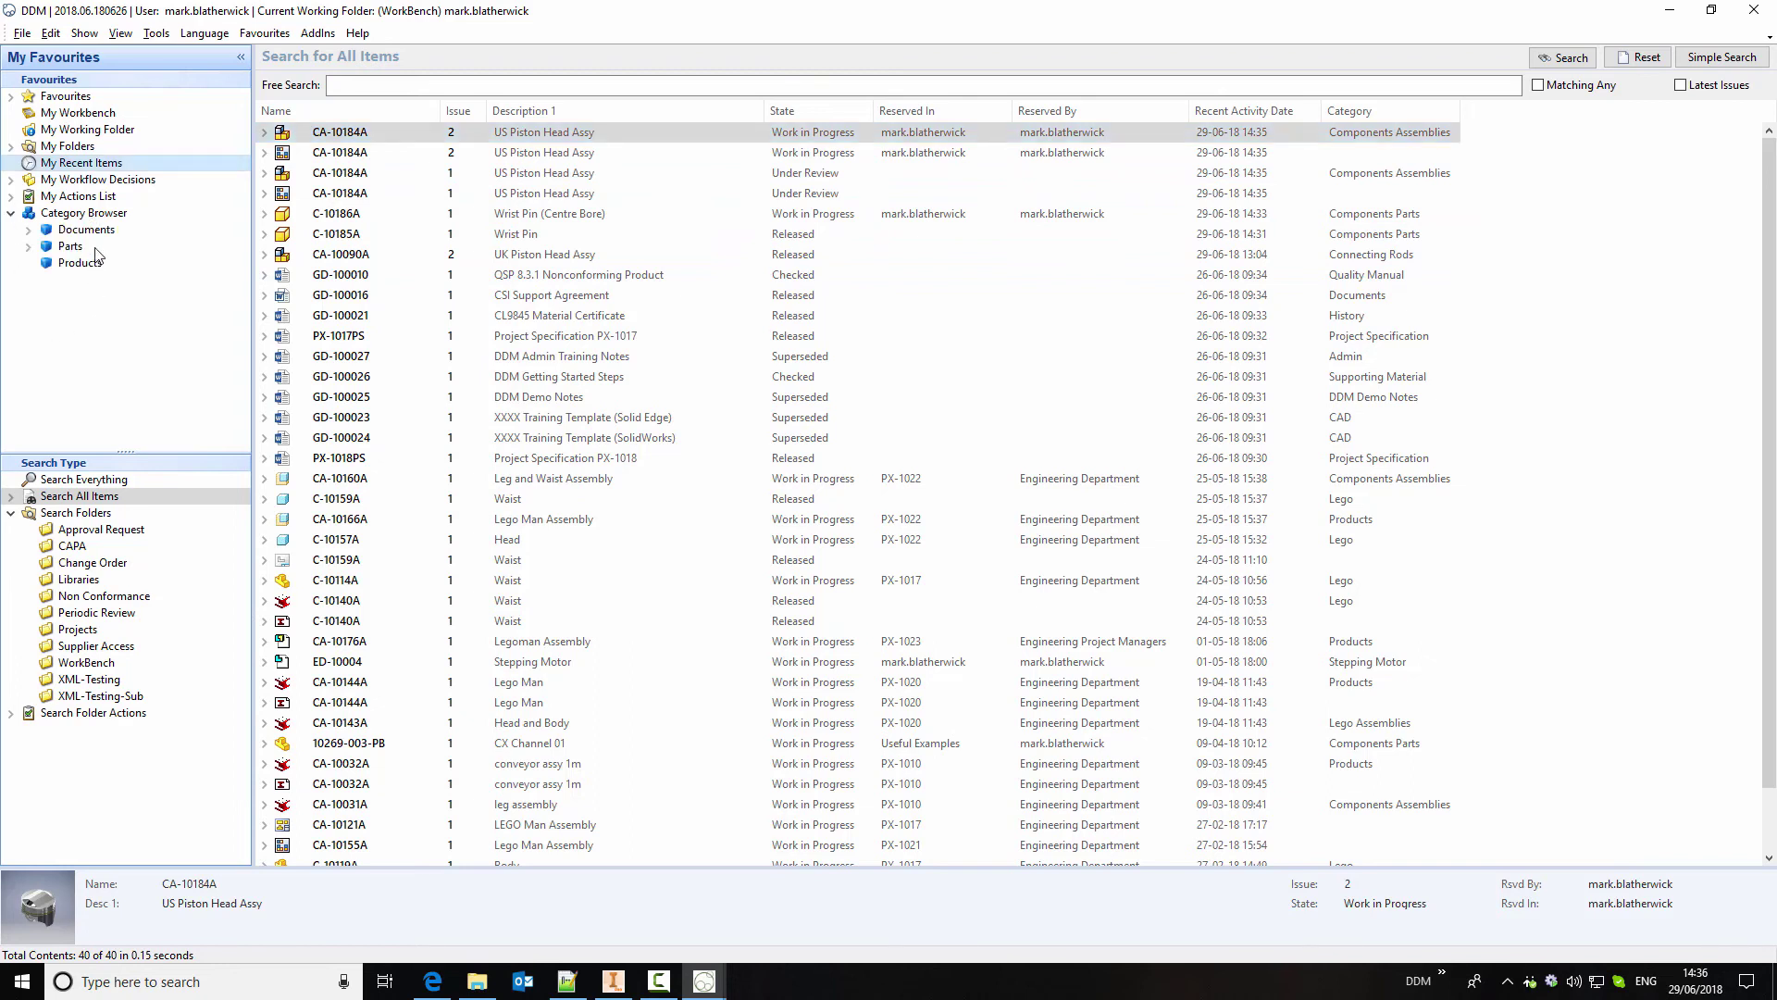
click(30, 247)
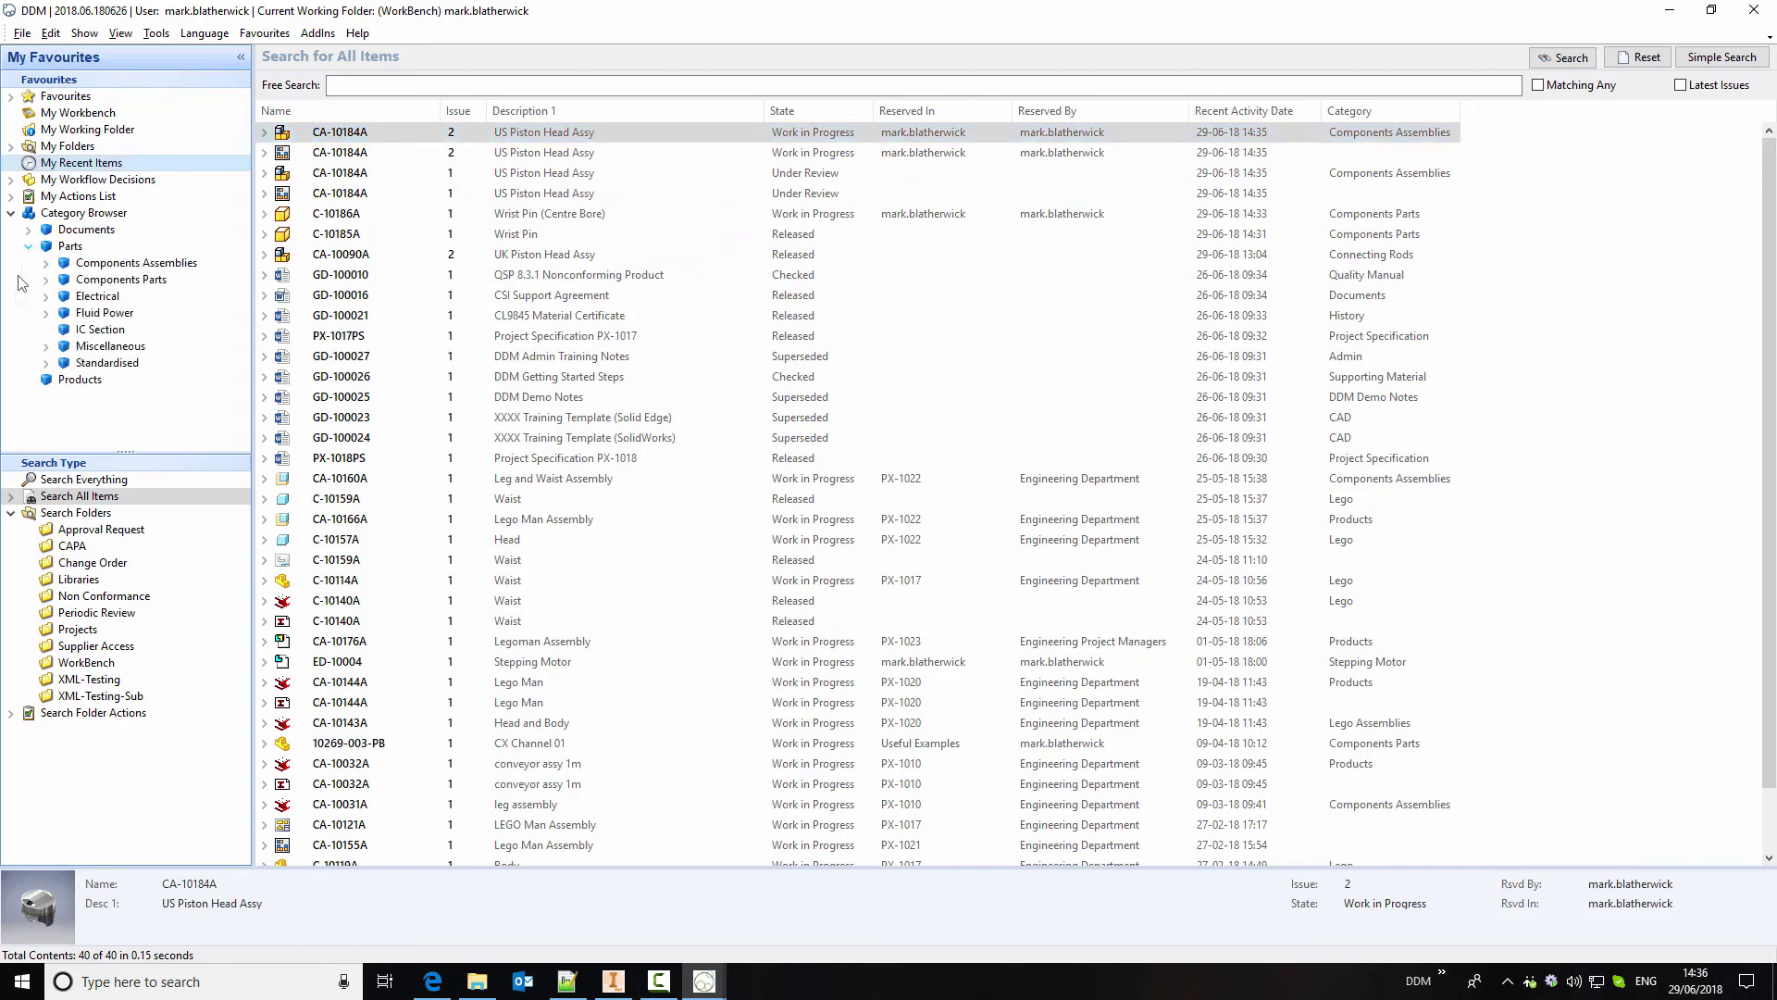
click(47, 346)
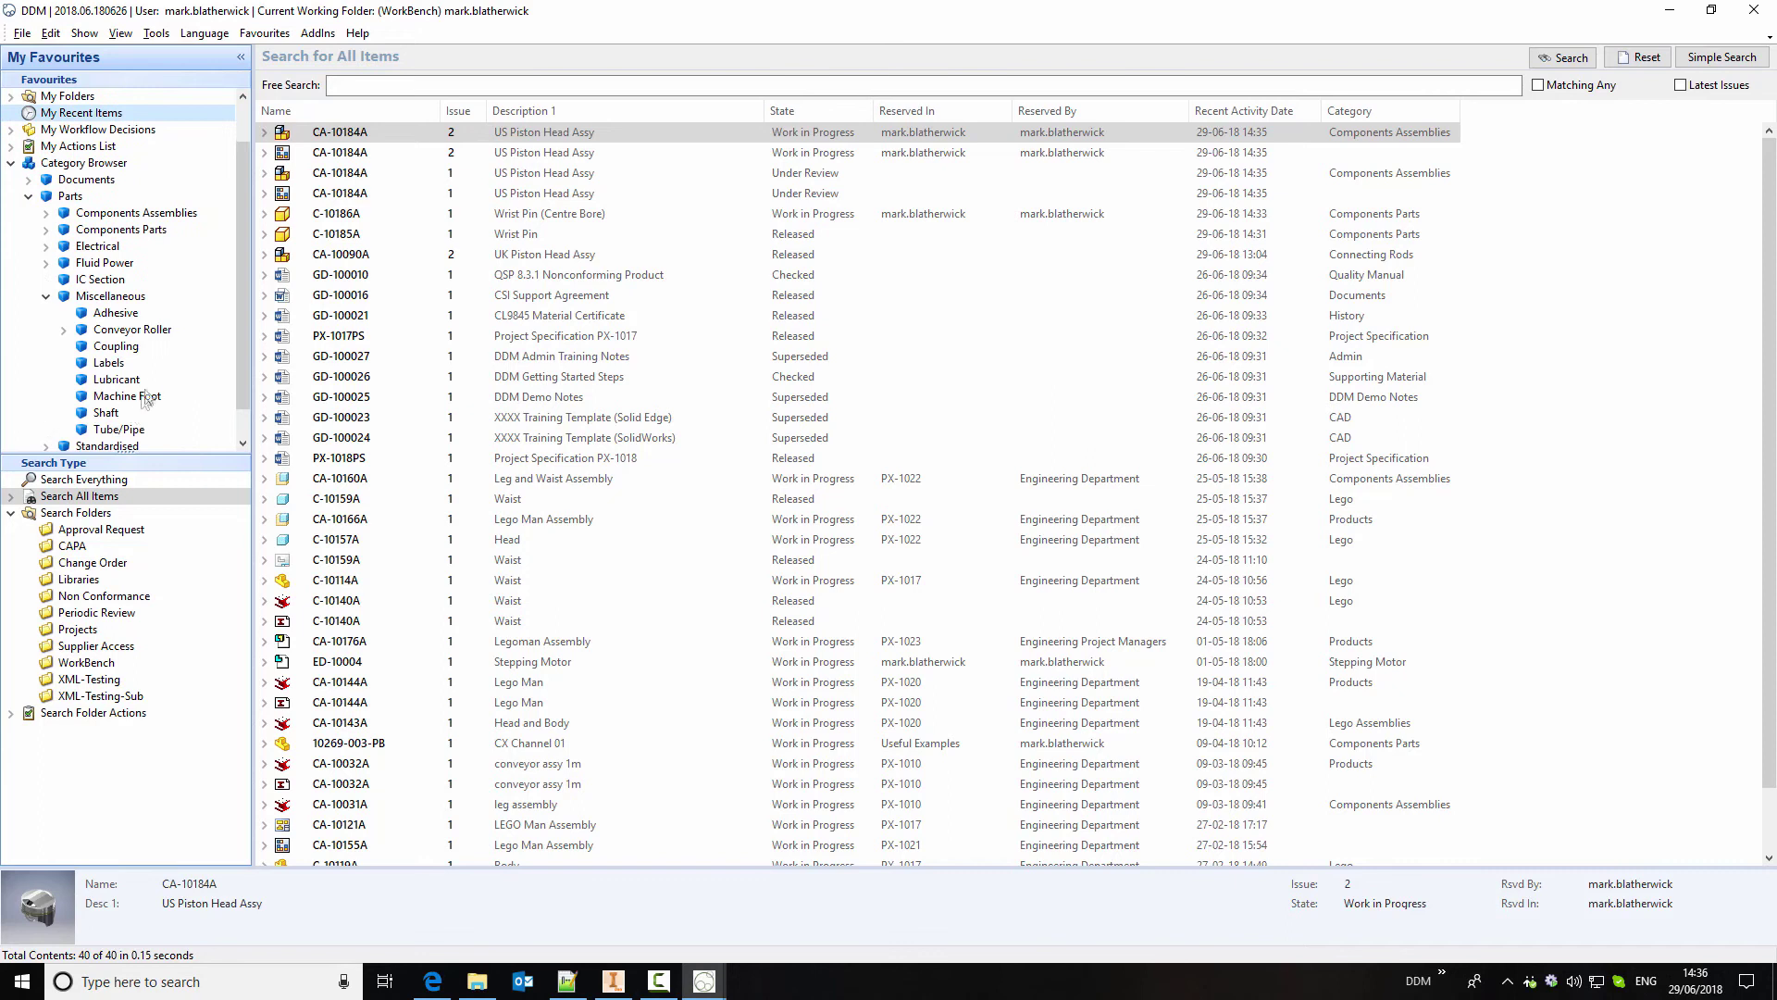
click(118, 380)
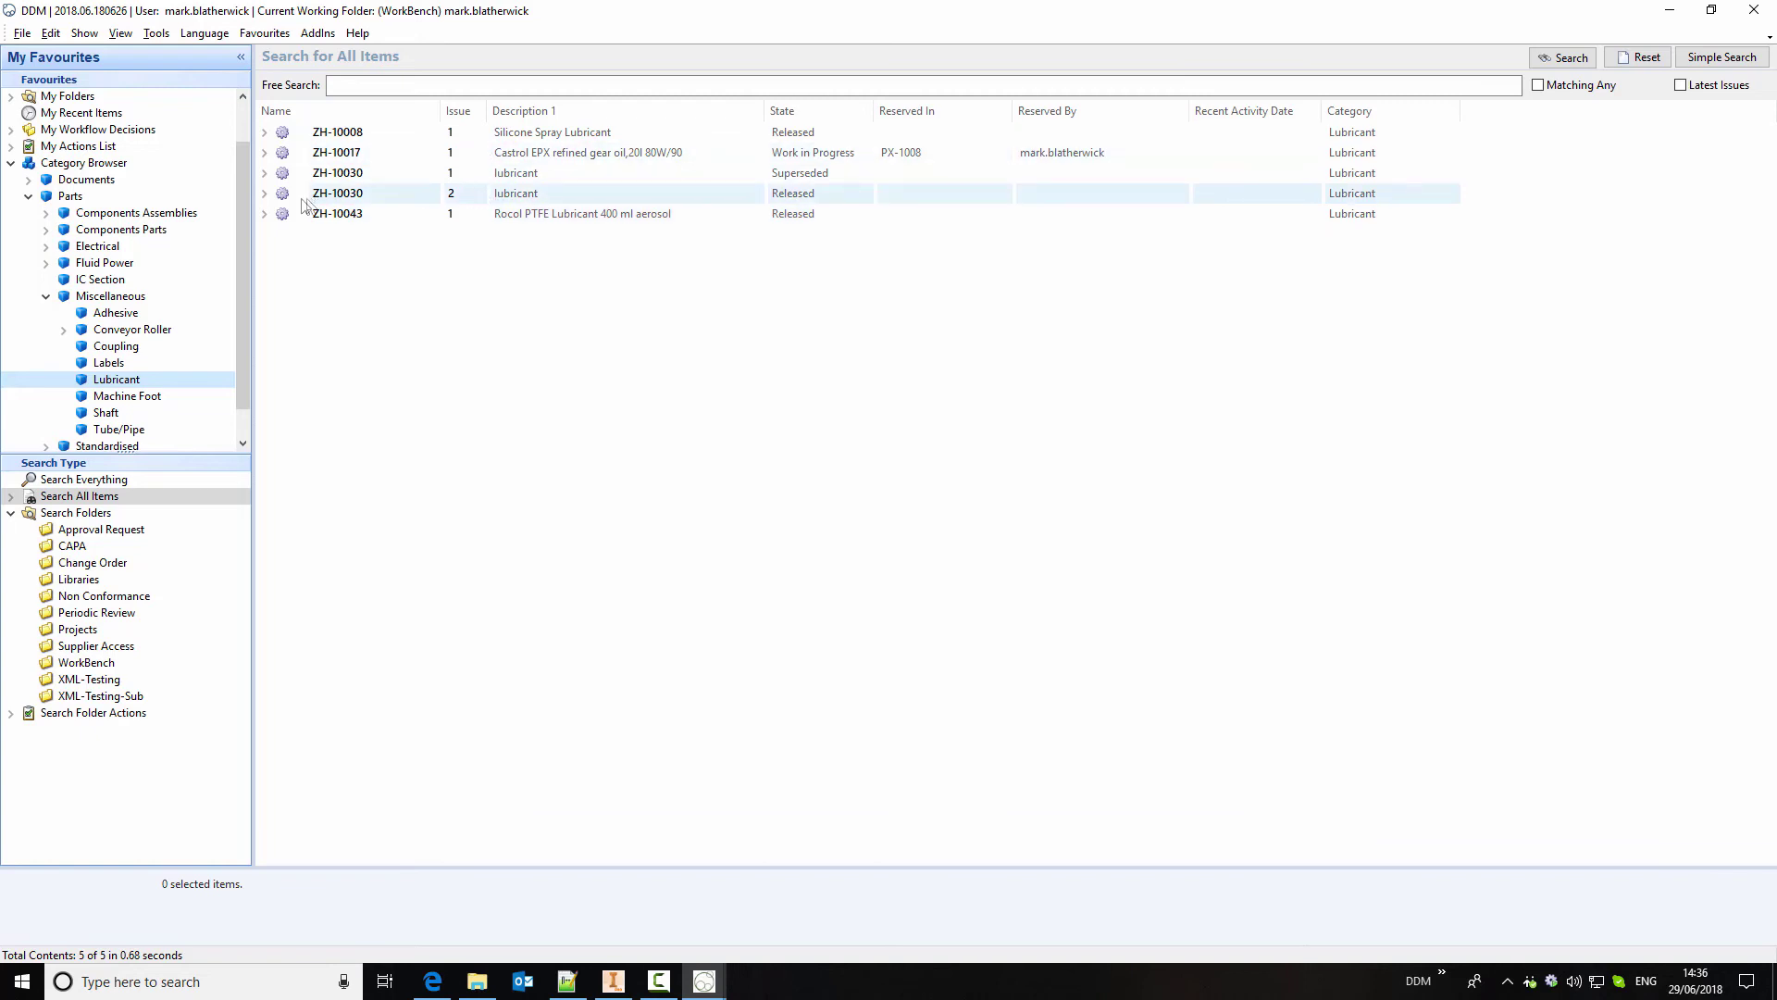
Open the Lubricant Datasheet document linked to ZH-10030 issue 2
click(266, 194)
click(282, 215)
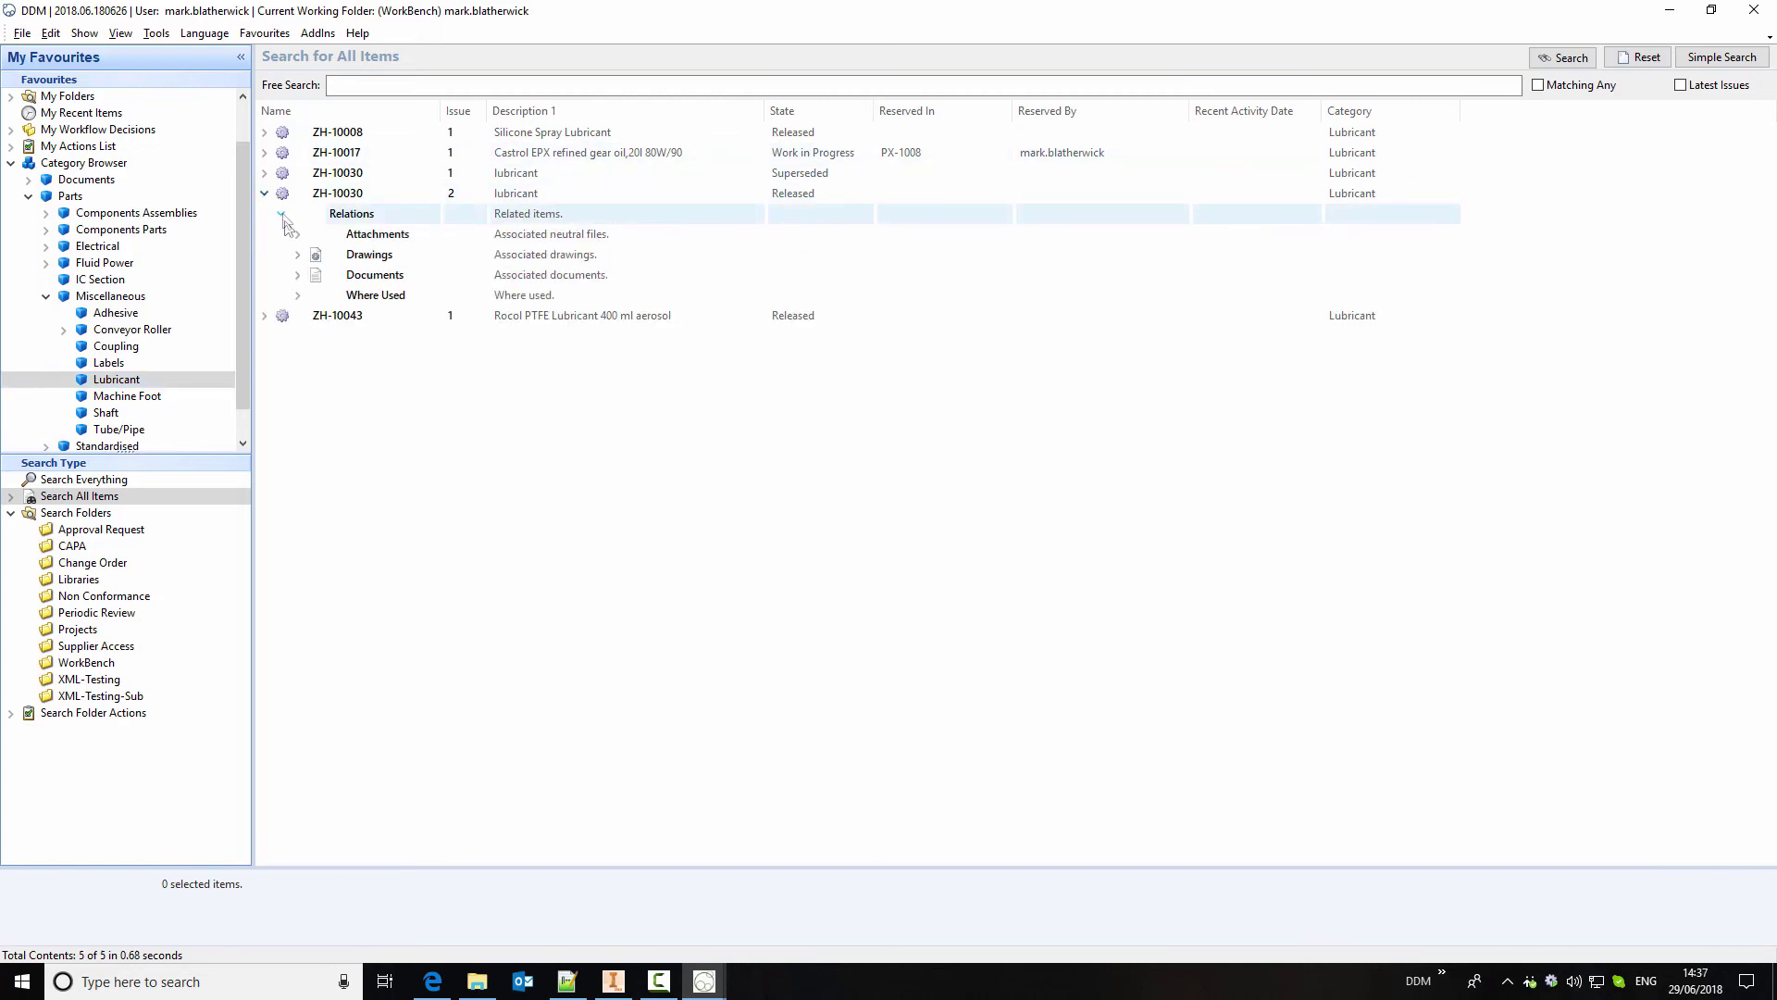
click(297, 275)
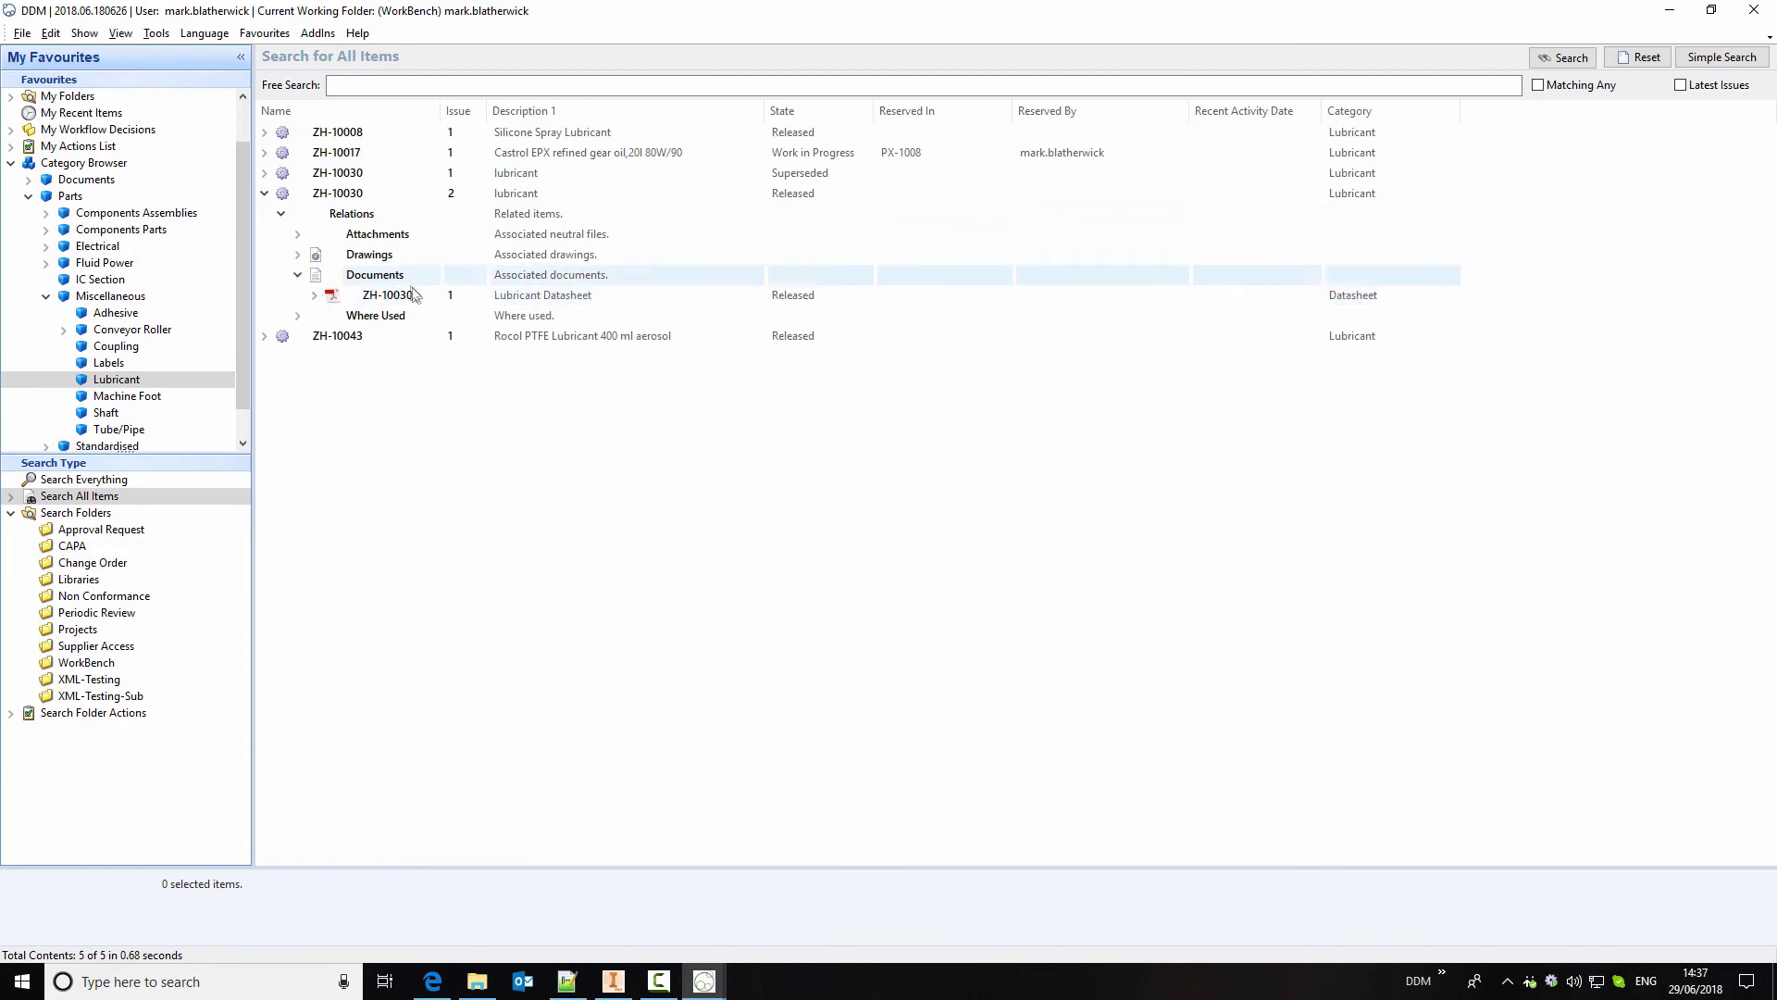
click(519, 295)
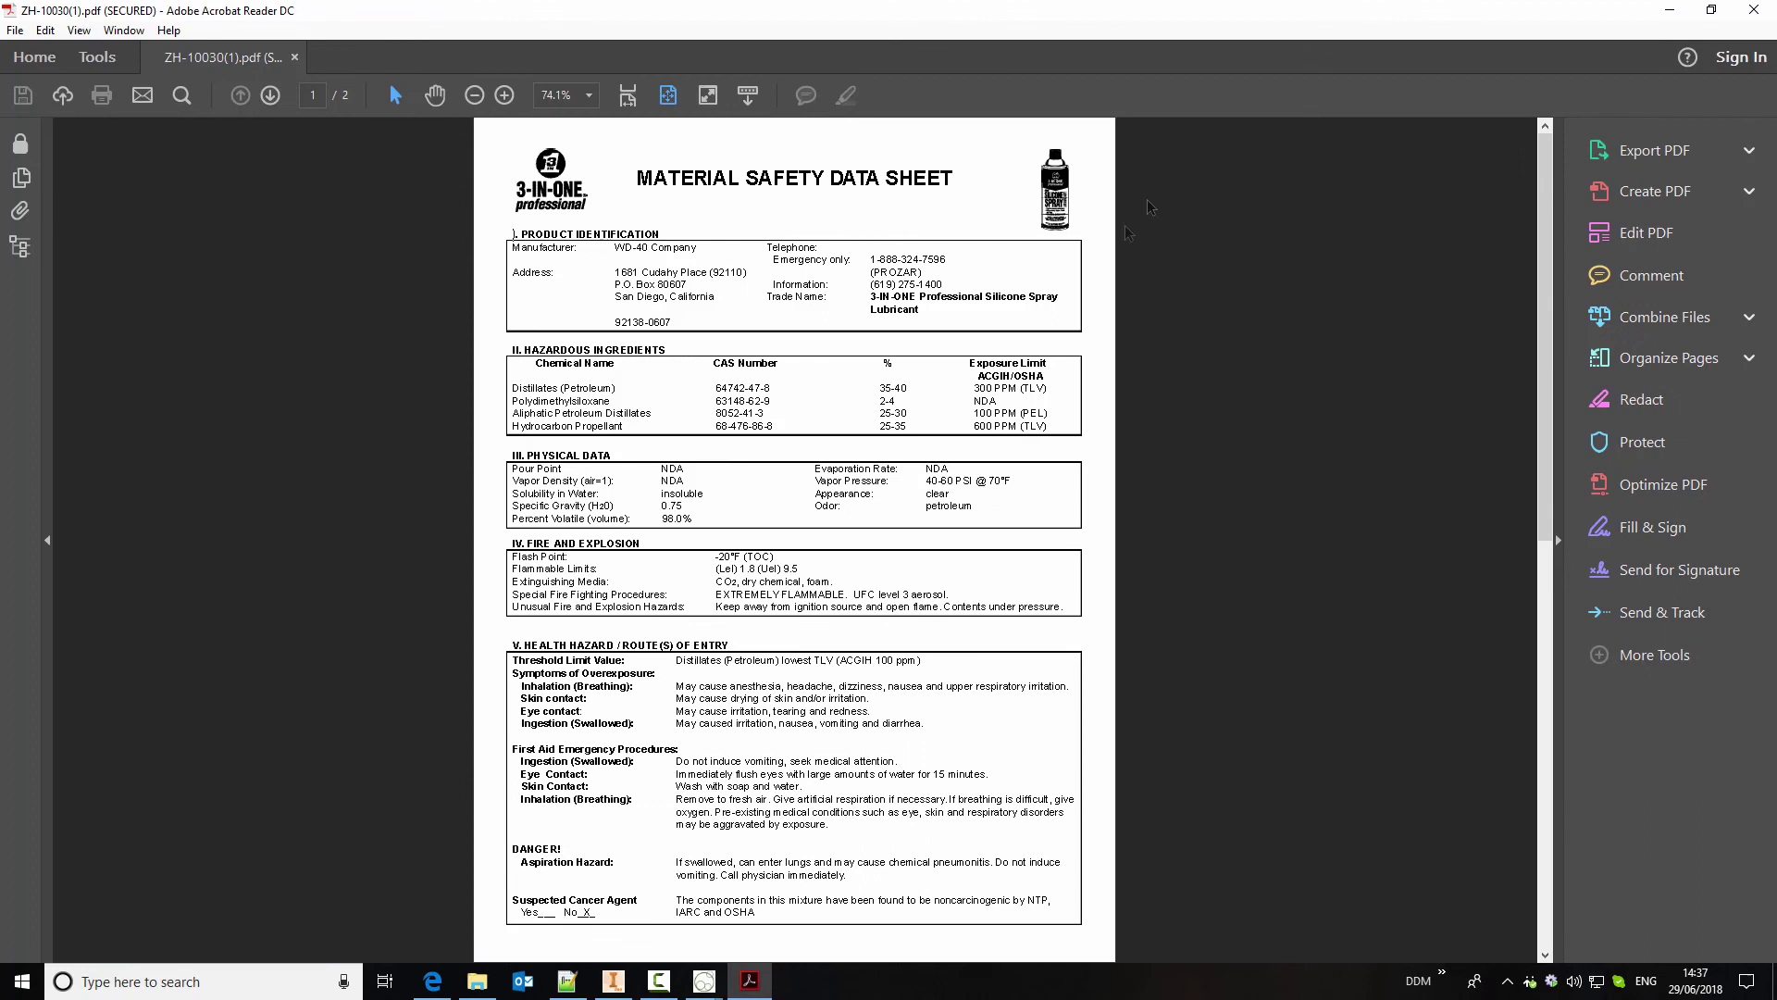
Close the datasheet and copy a reference to lubricant ZH-10030 issue 2
click(1753, 10)
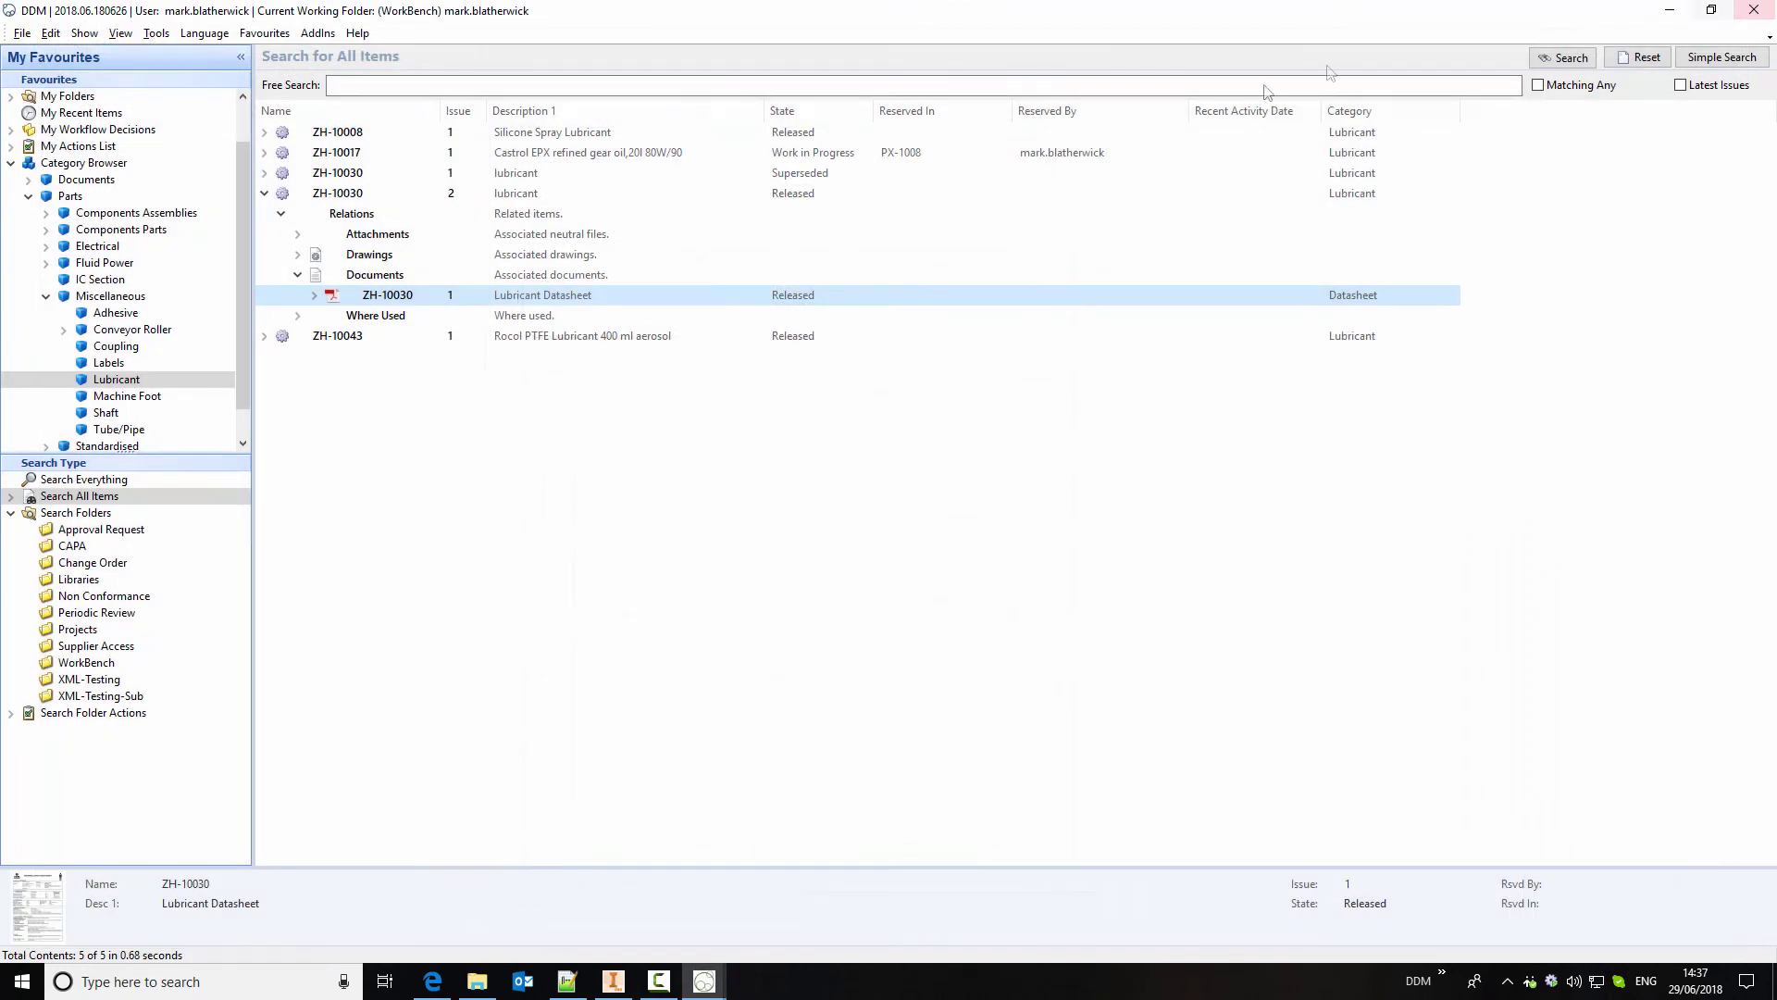
click(374, 196)
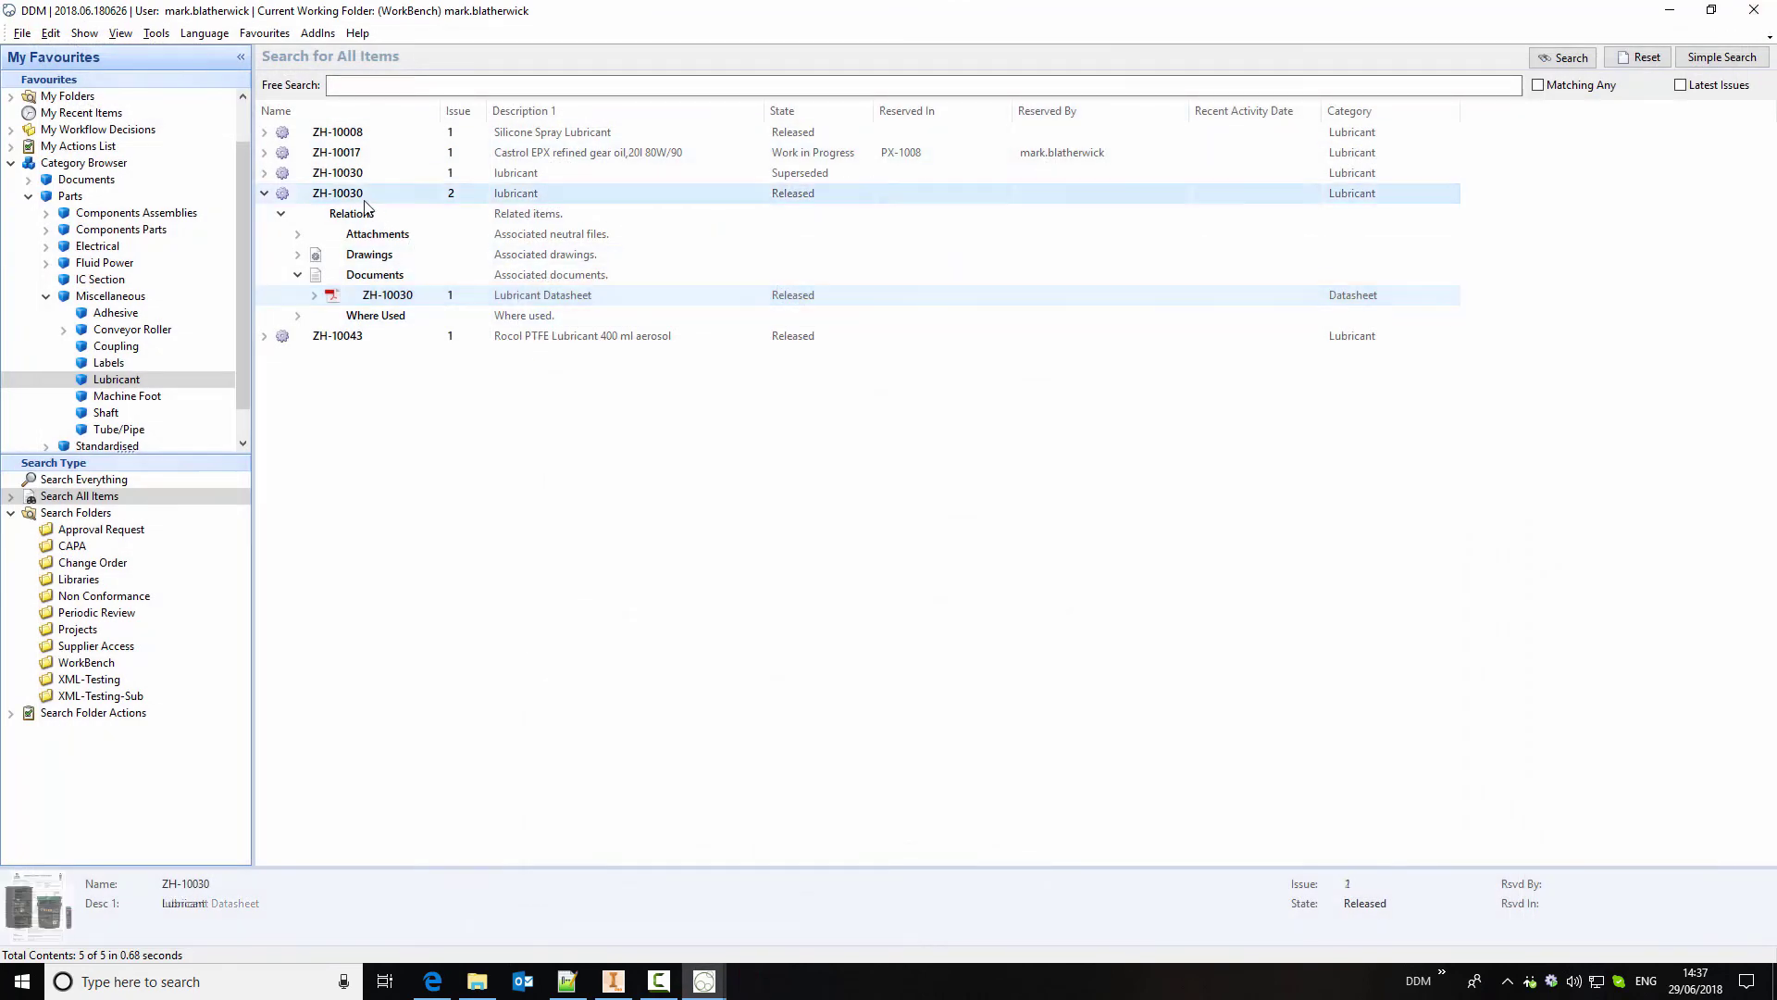
right_click(380, 198)
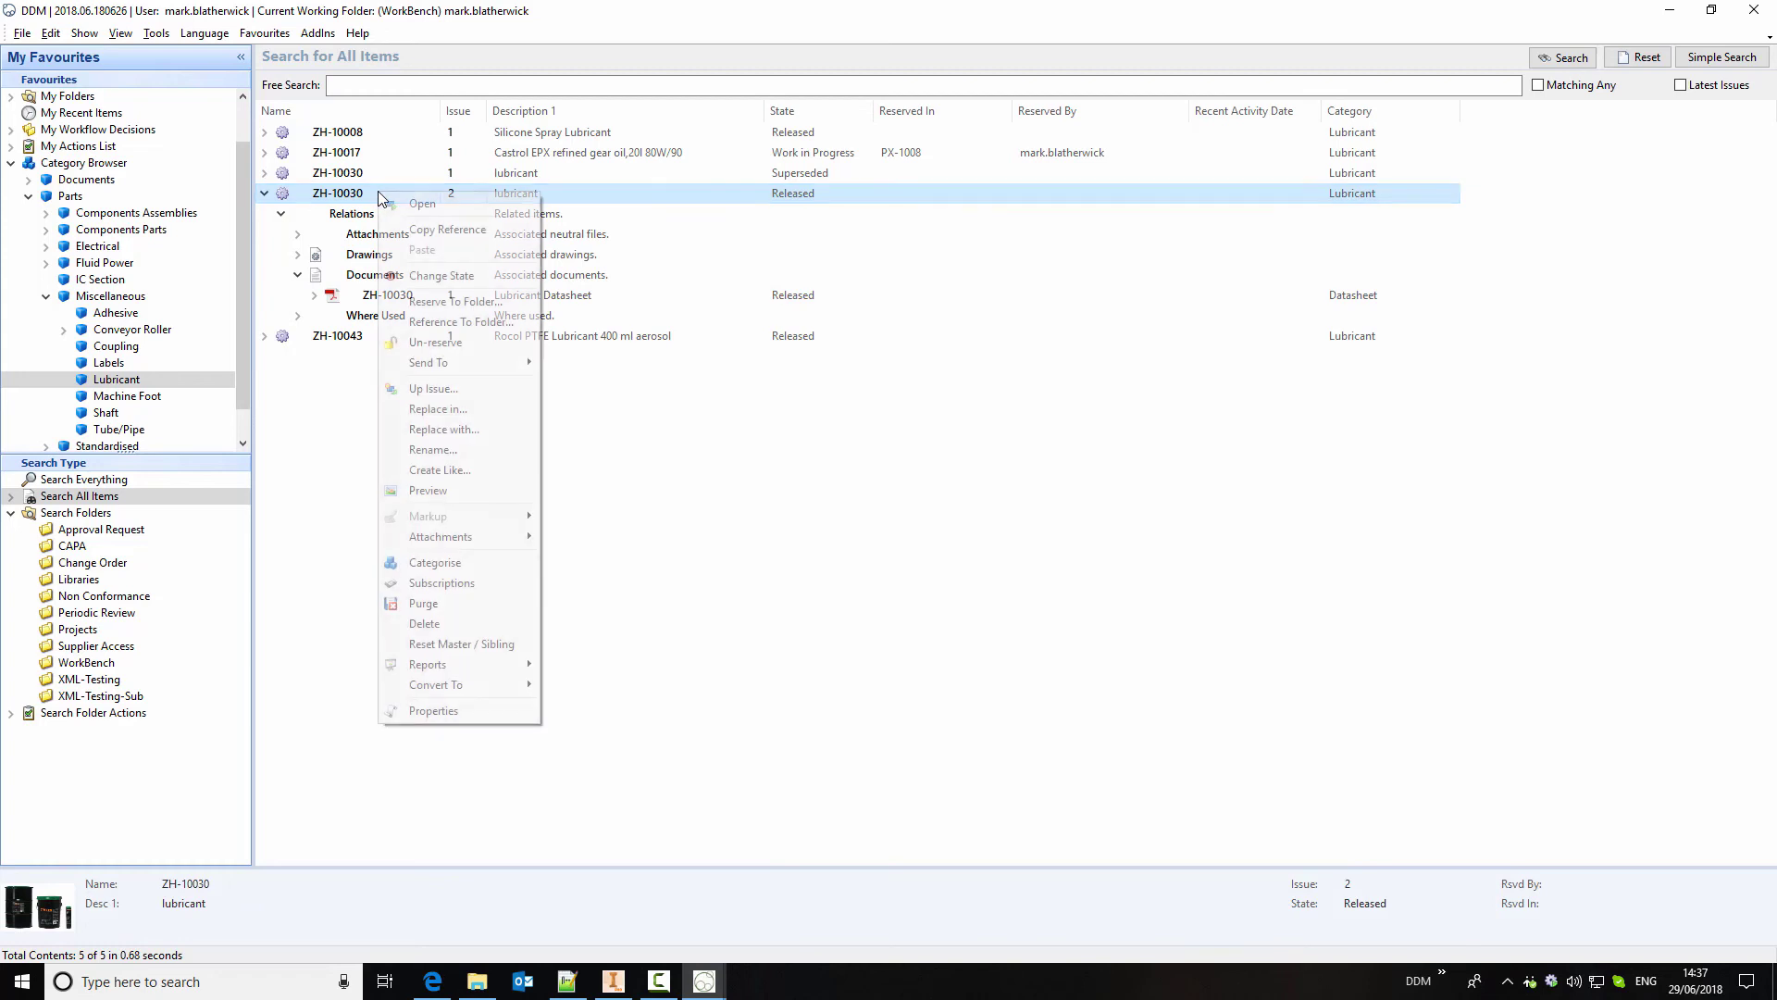
click(445, 231)
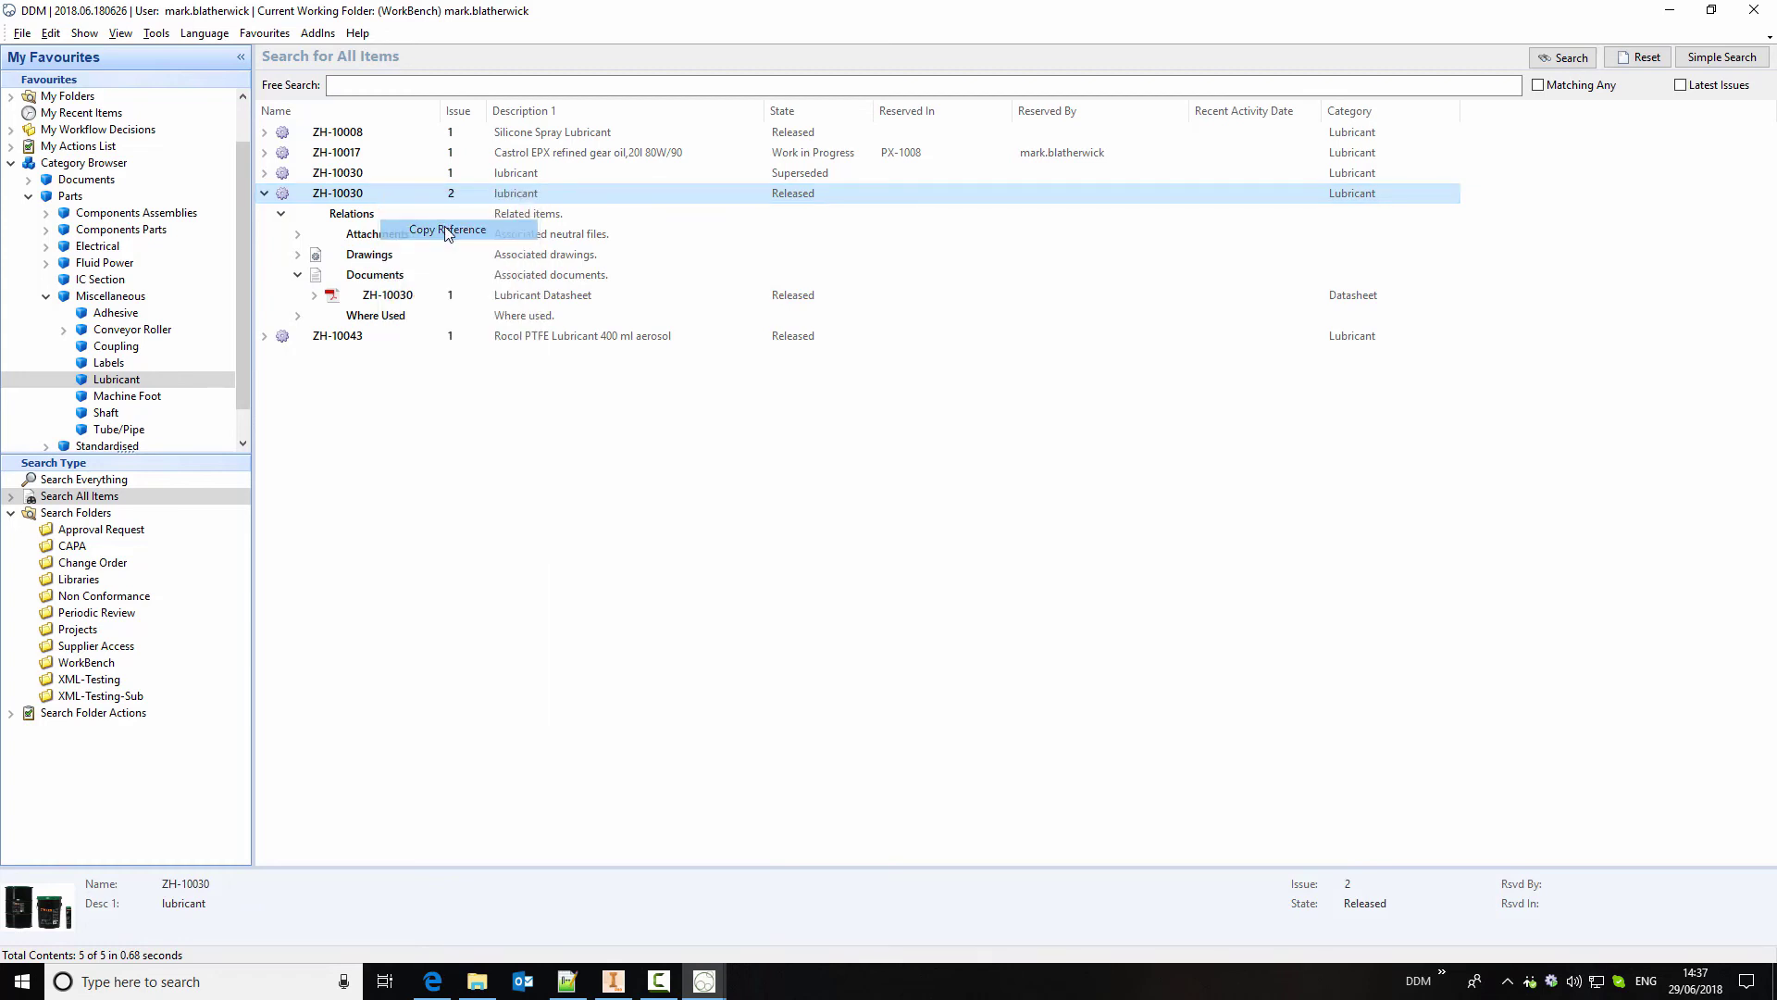
click(704, 984)
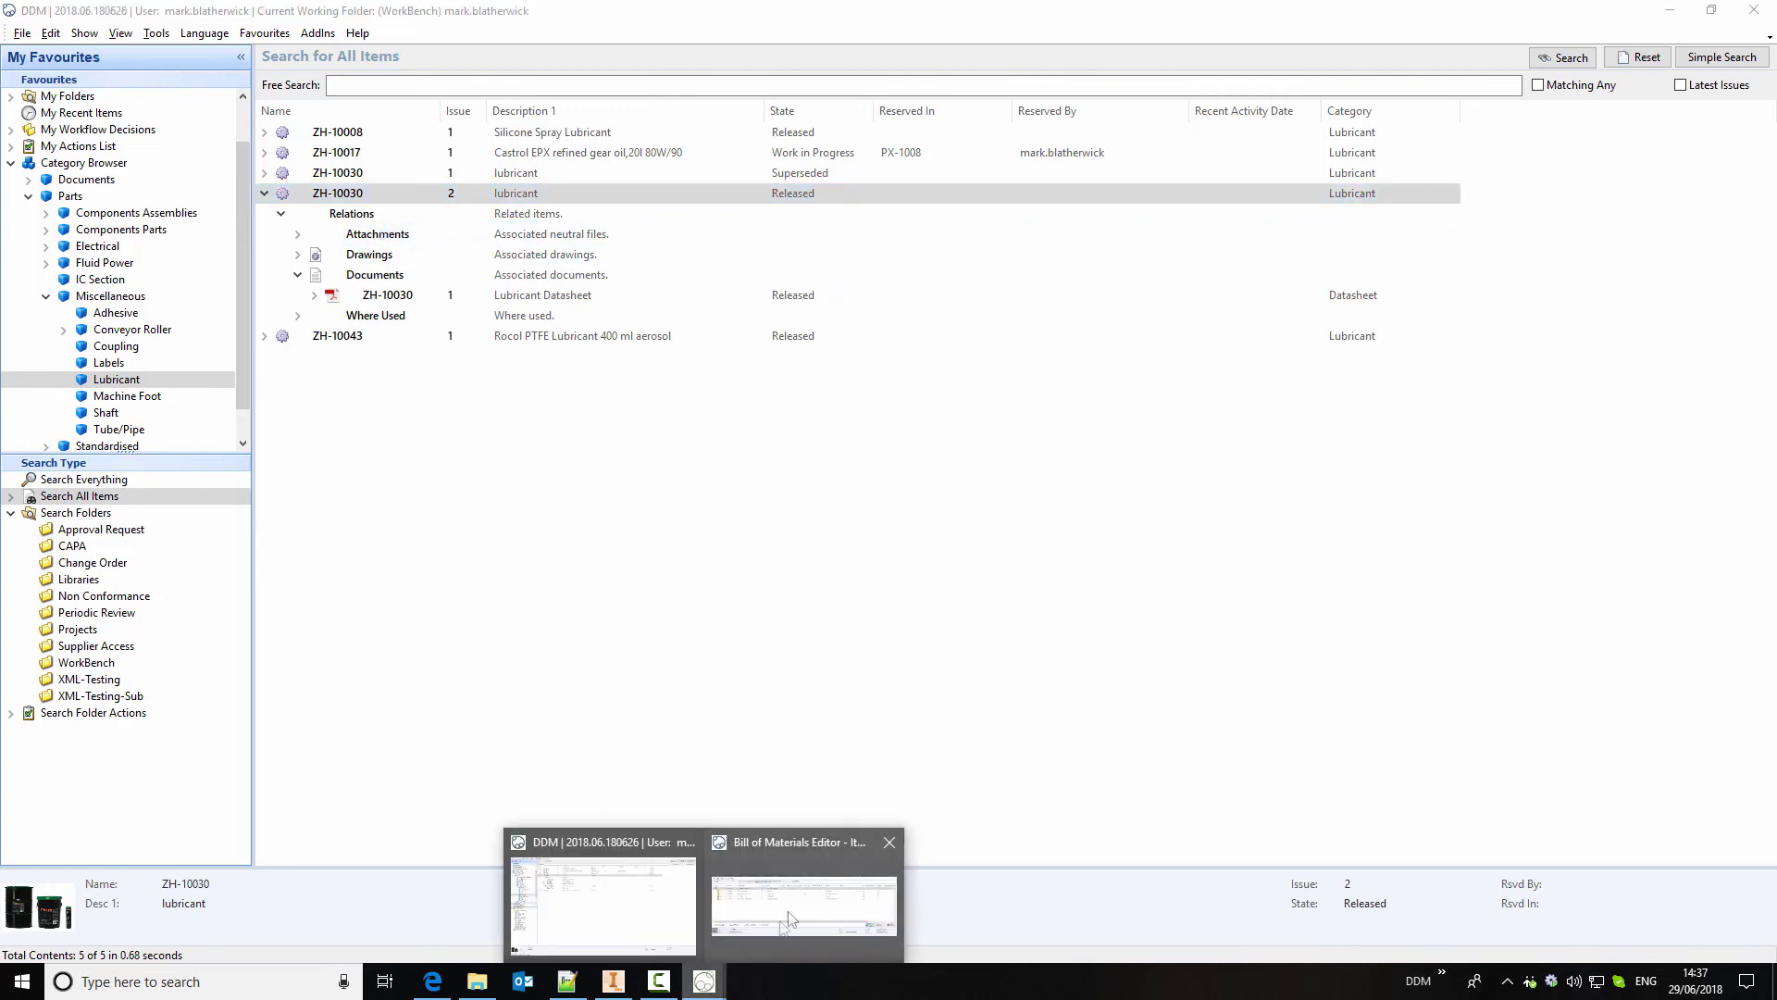
Paste lubricant ZH-10030 into the CA-10184A BOM at position 200
click(737, 845)
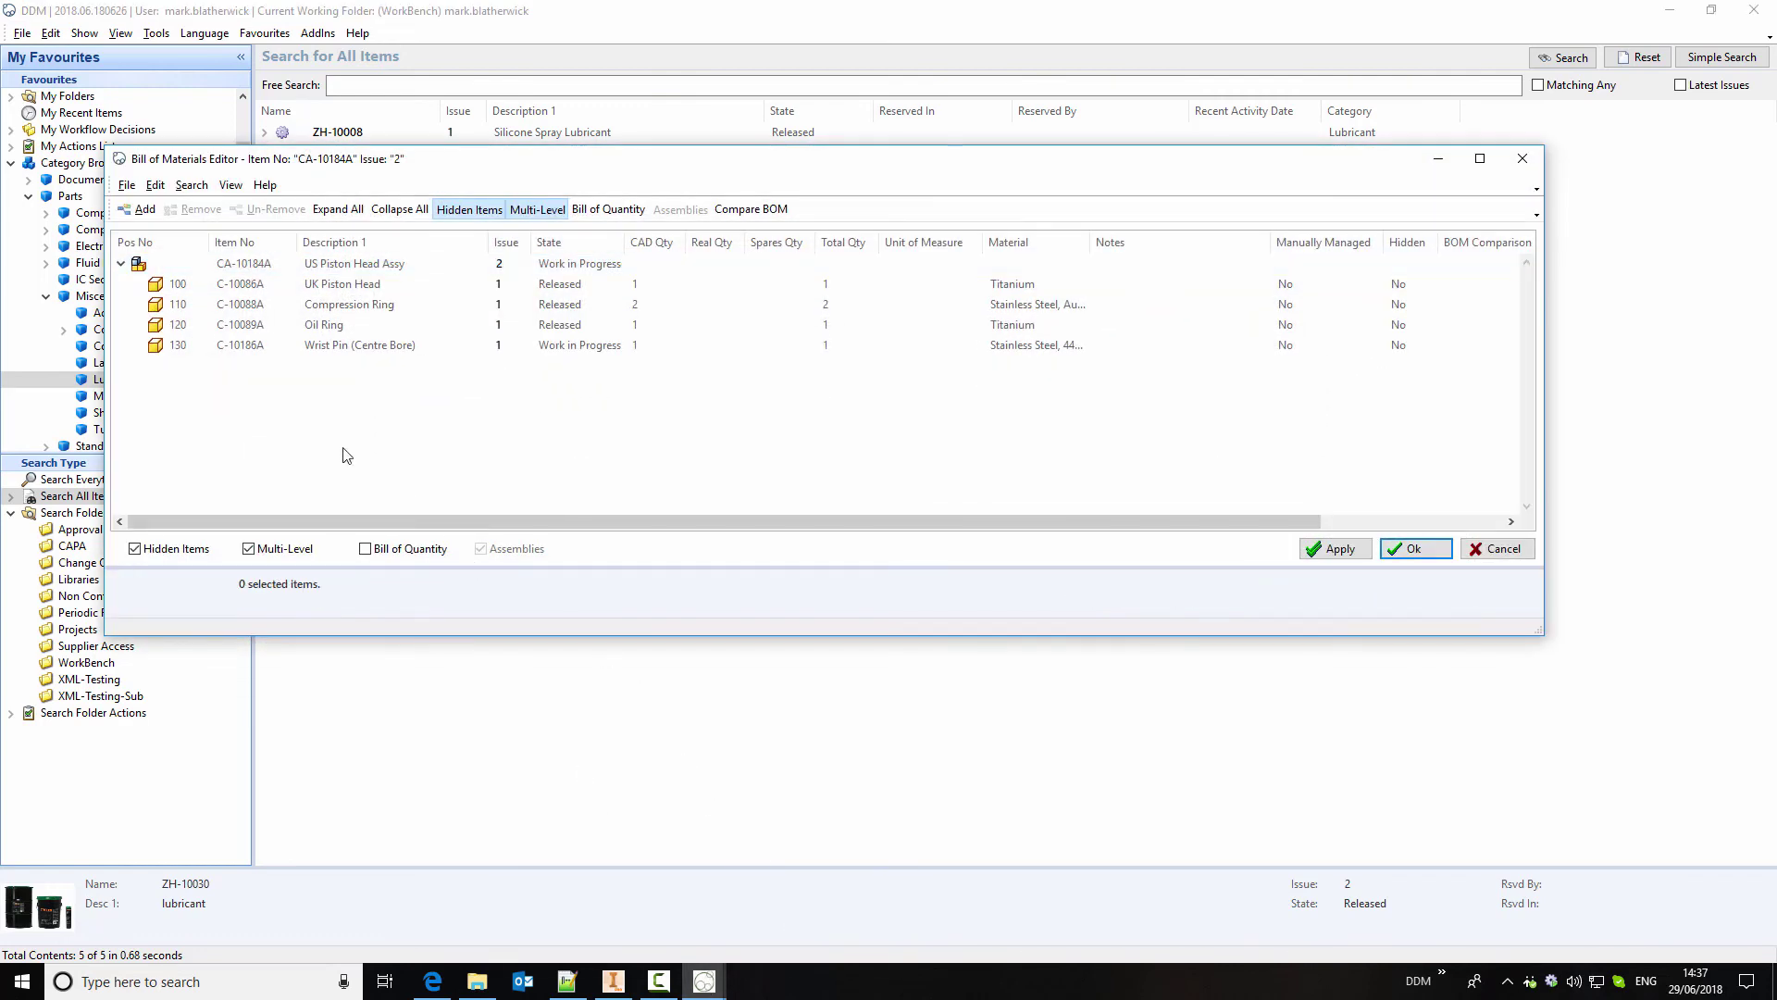
right_click(341, 408)
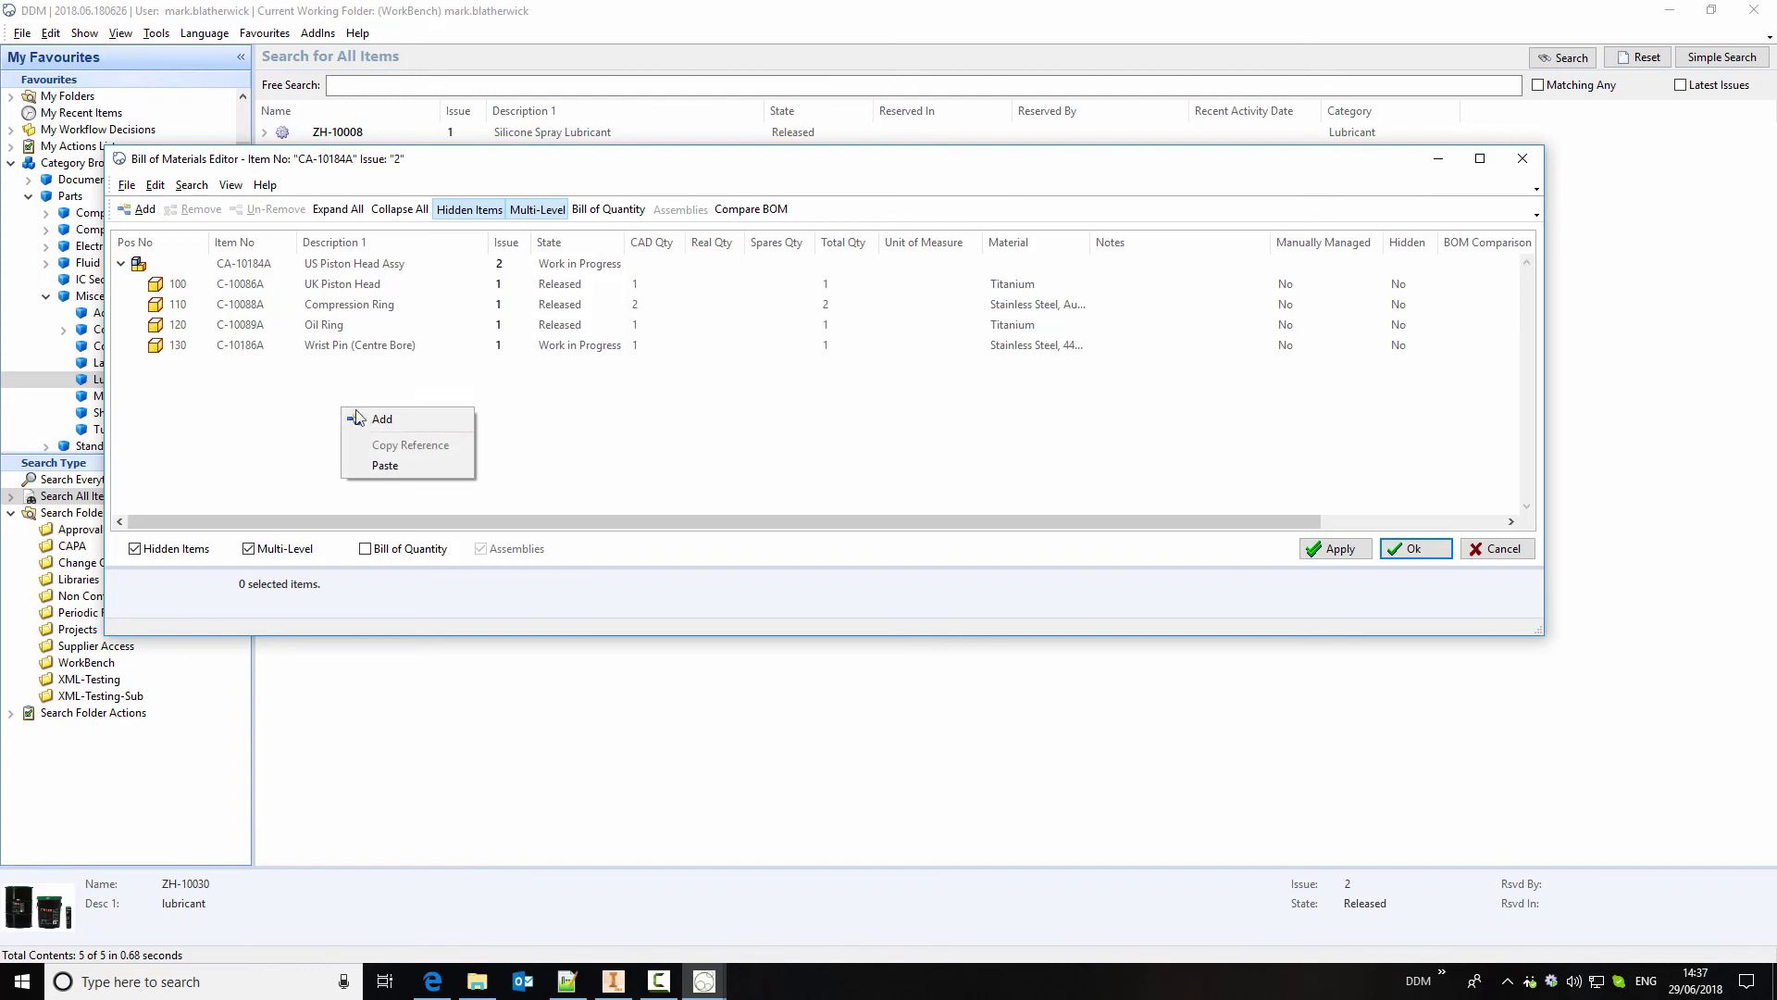
click(391, 470)
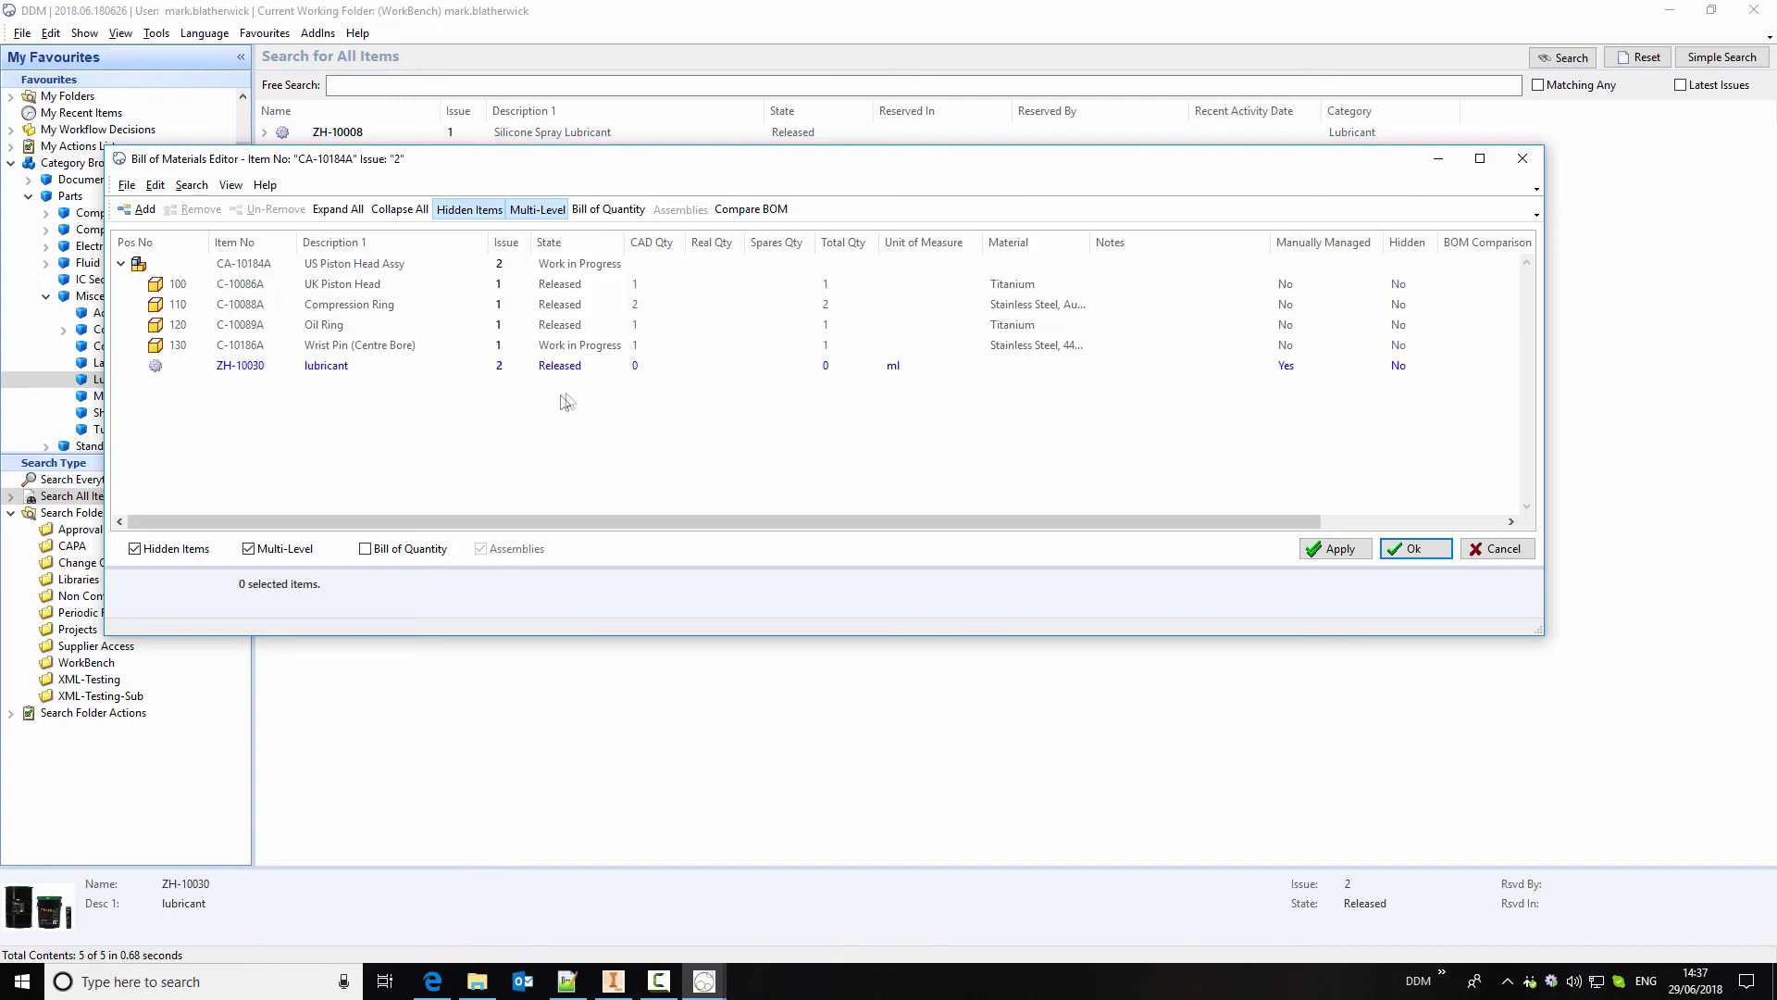
click(180, 369)
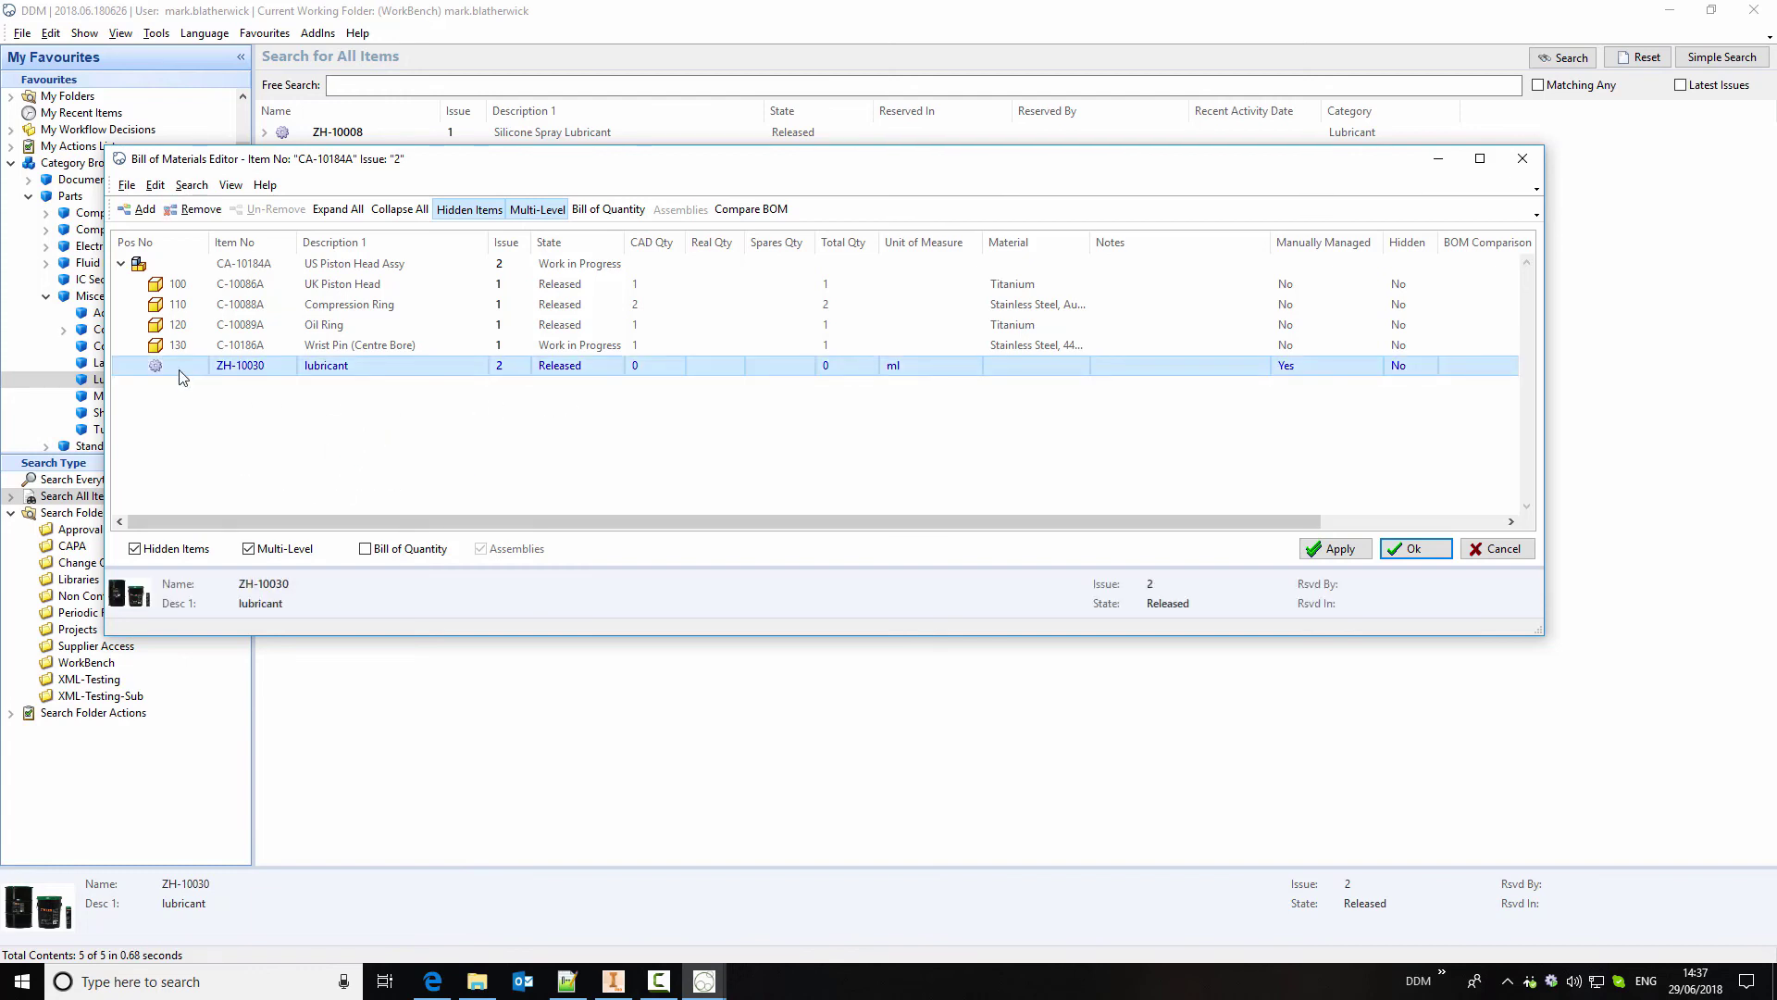
click(180, 369)
key(Return)
Give the lubricant a real quantity of 10 and the note 'Apply to wrist pin', then apply
click(701, 368)
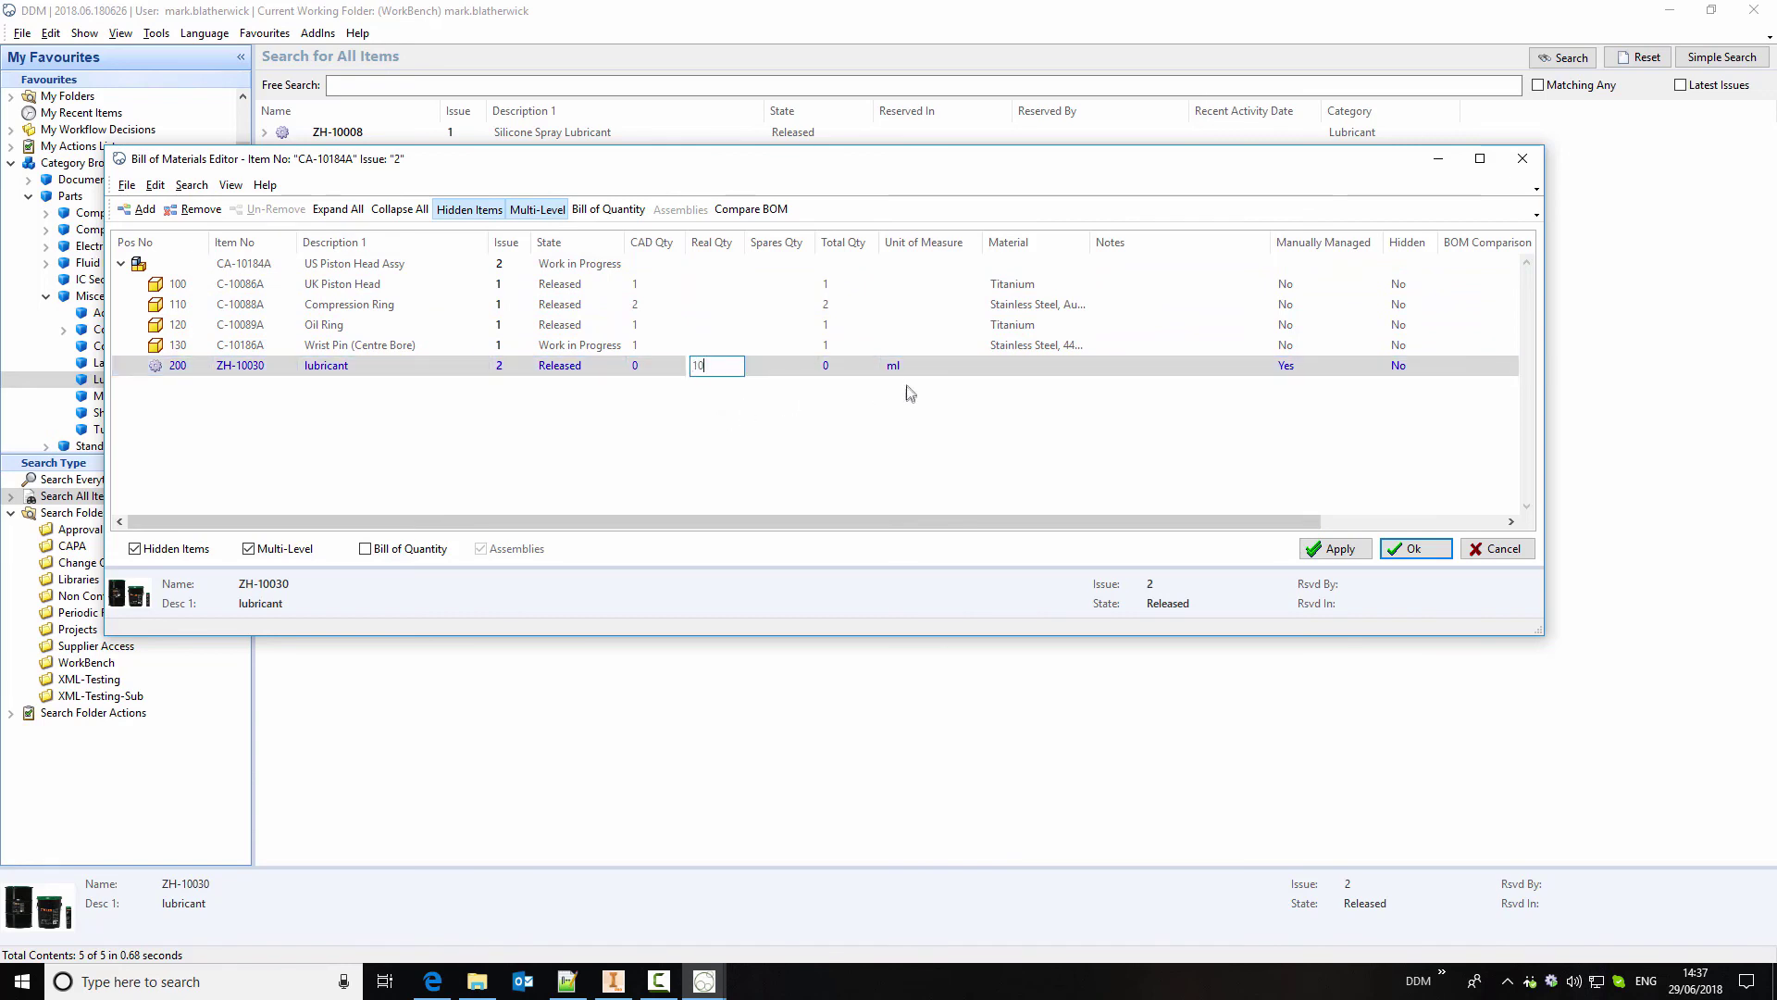
click(1120, 373)
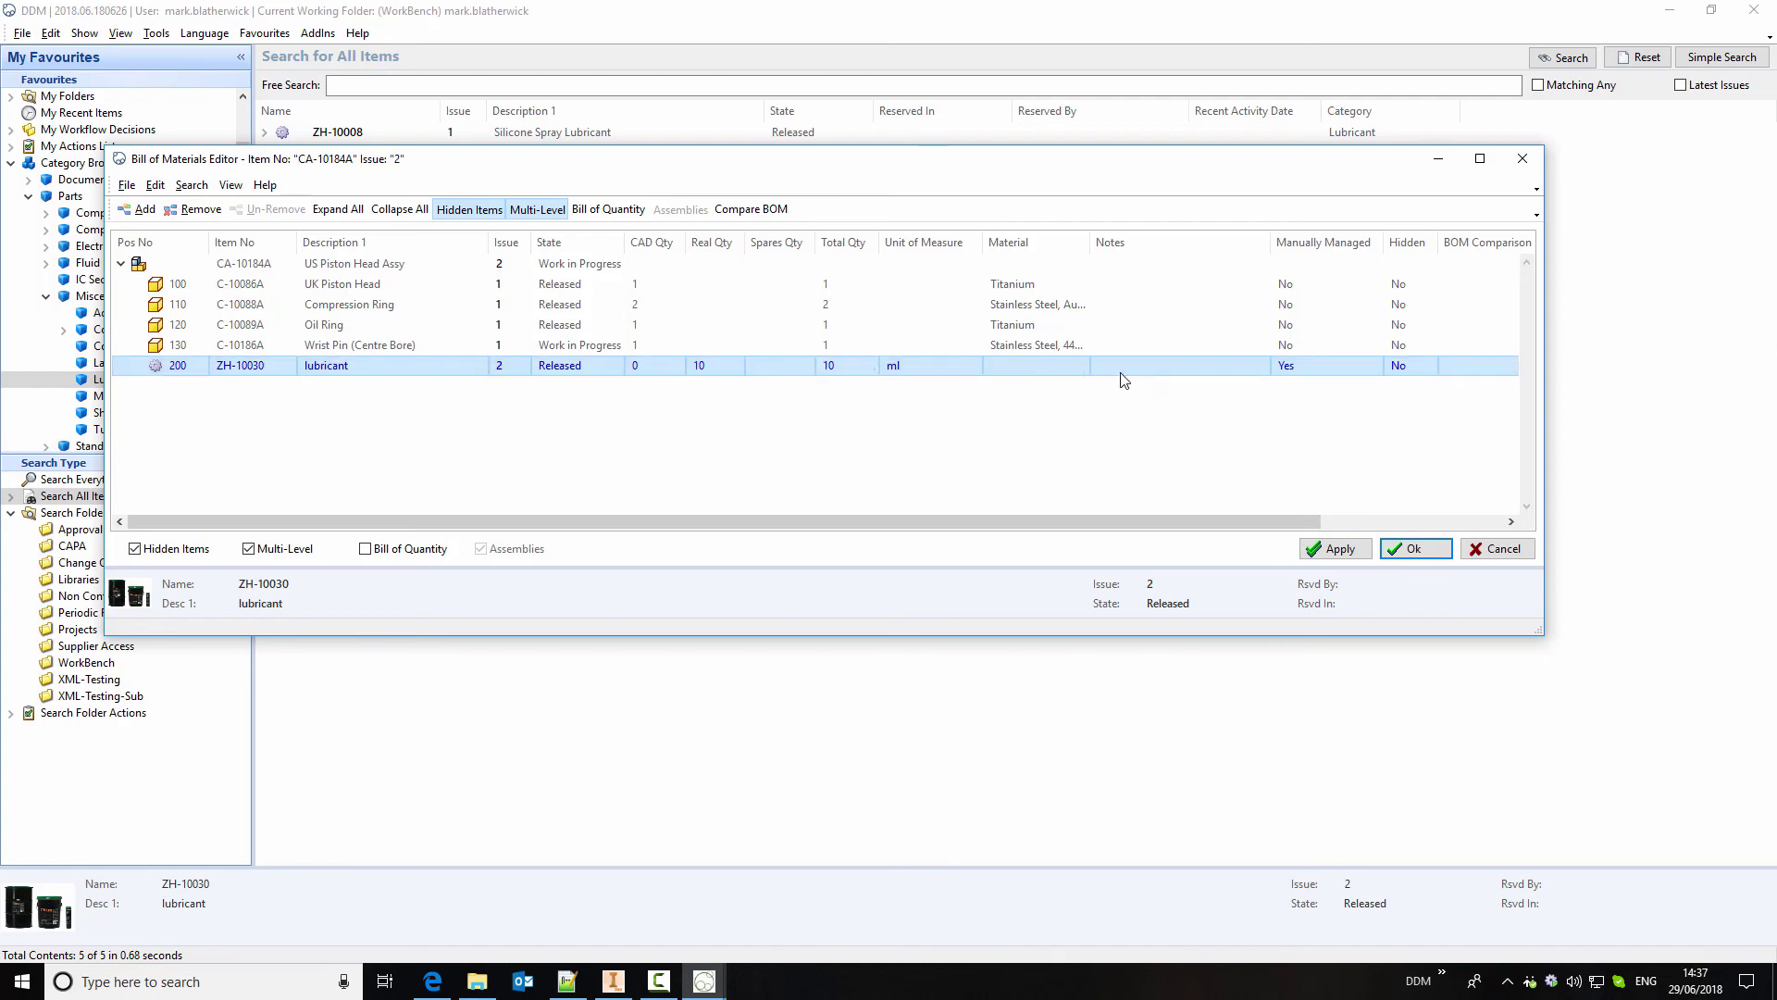
click(1120, 368)
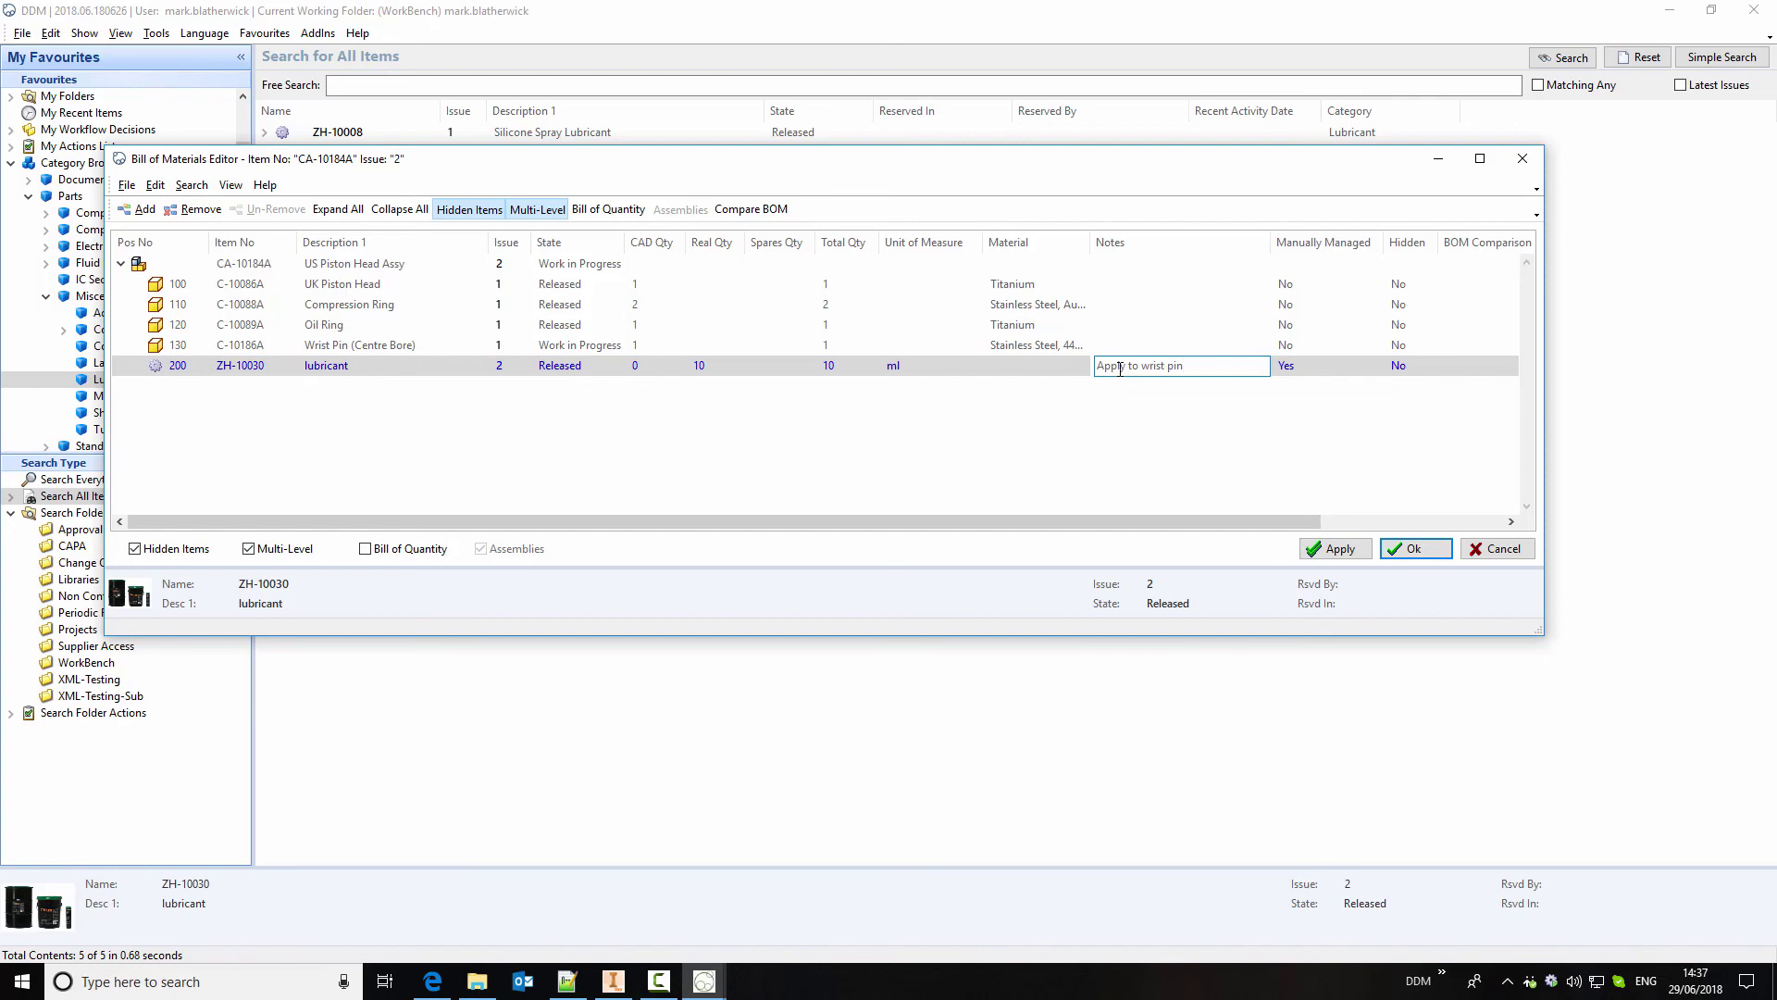
click(1332, 549)
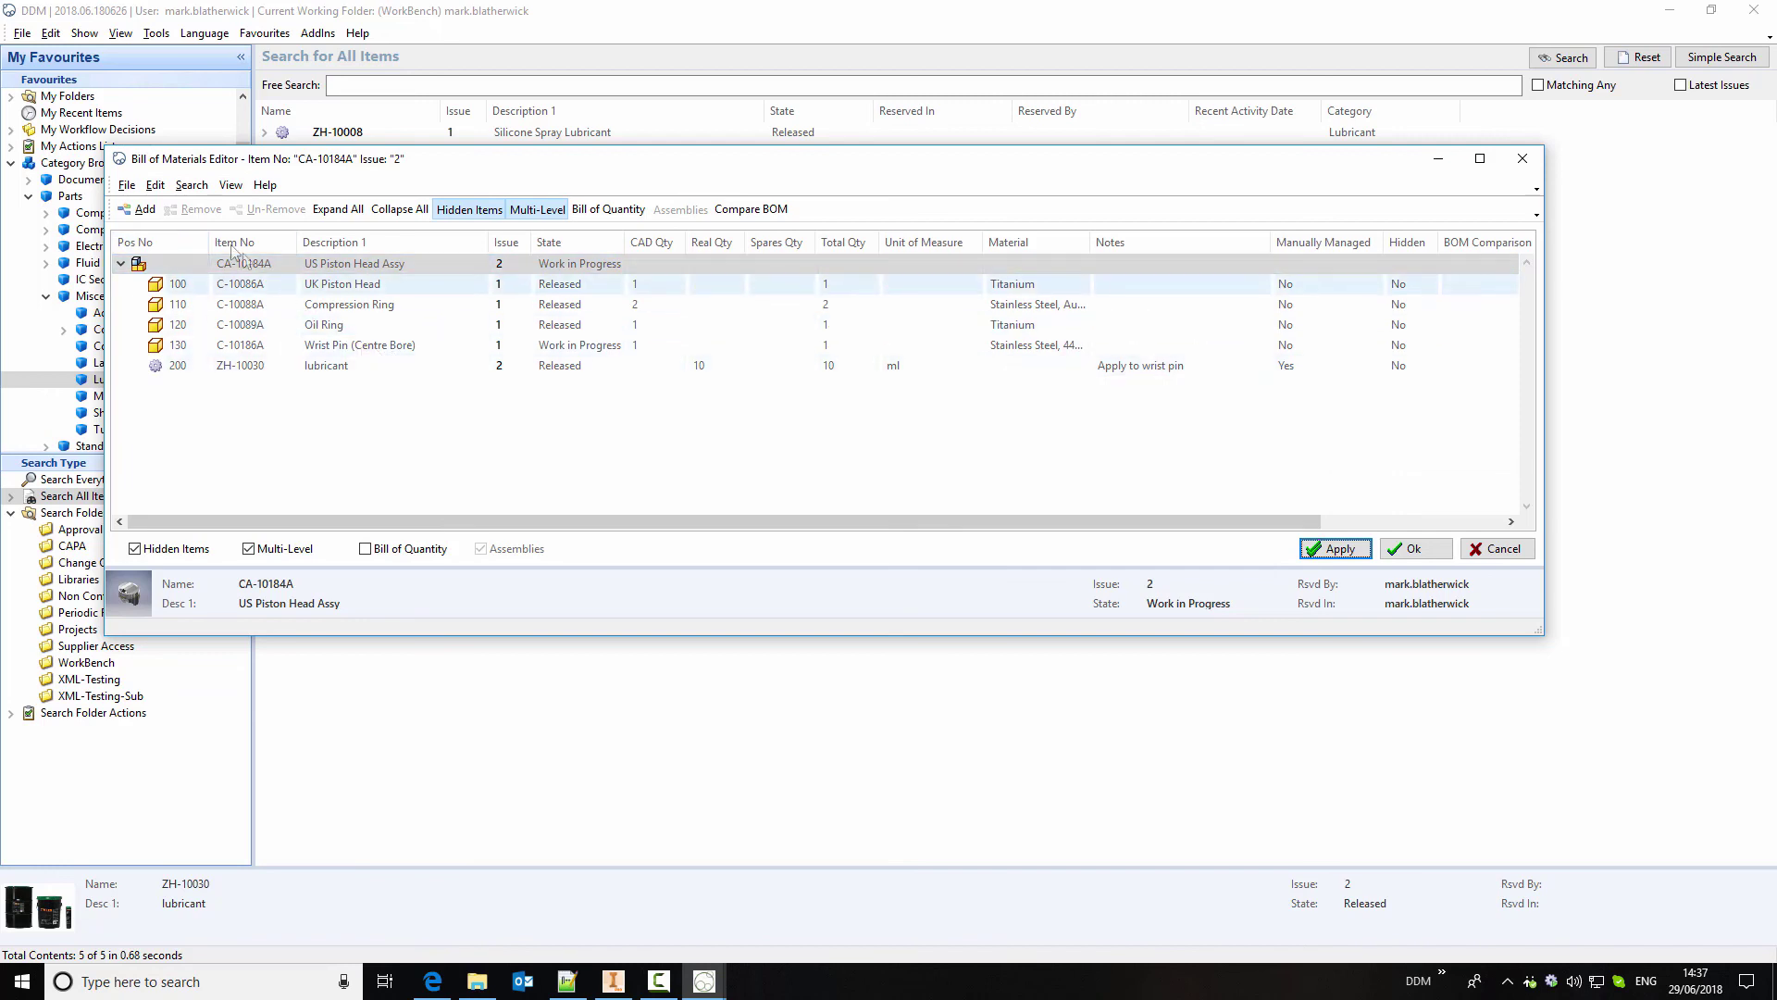
click(127, 185)
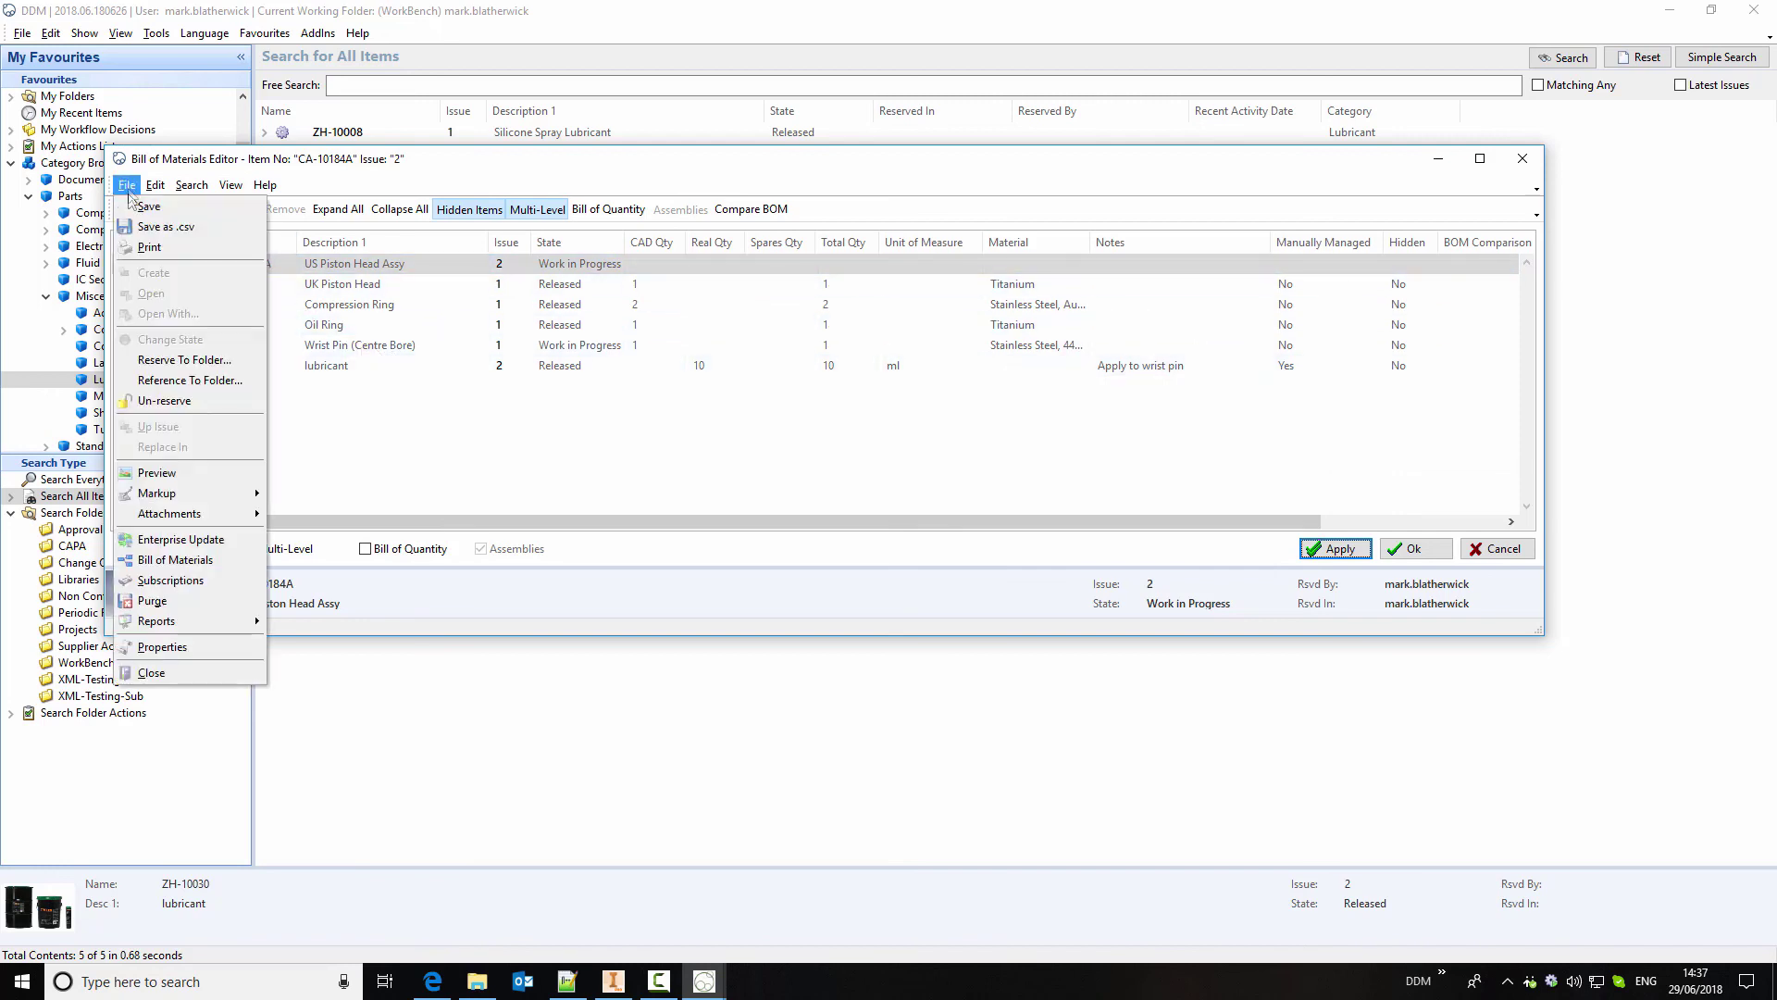
click(187, 227)
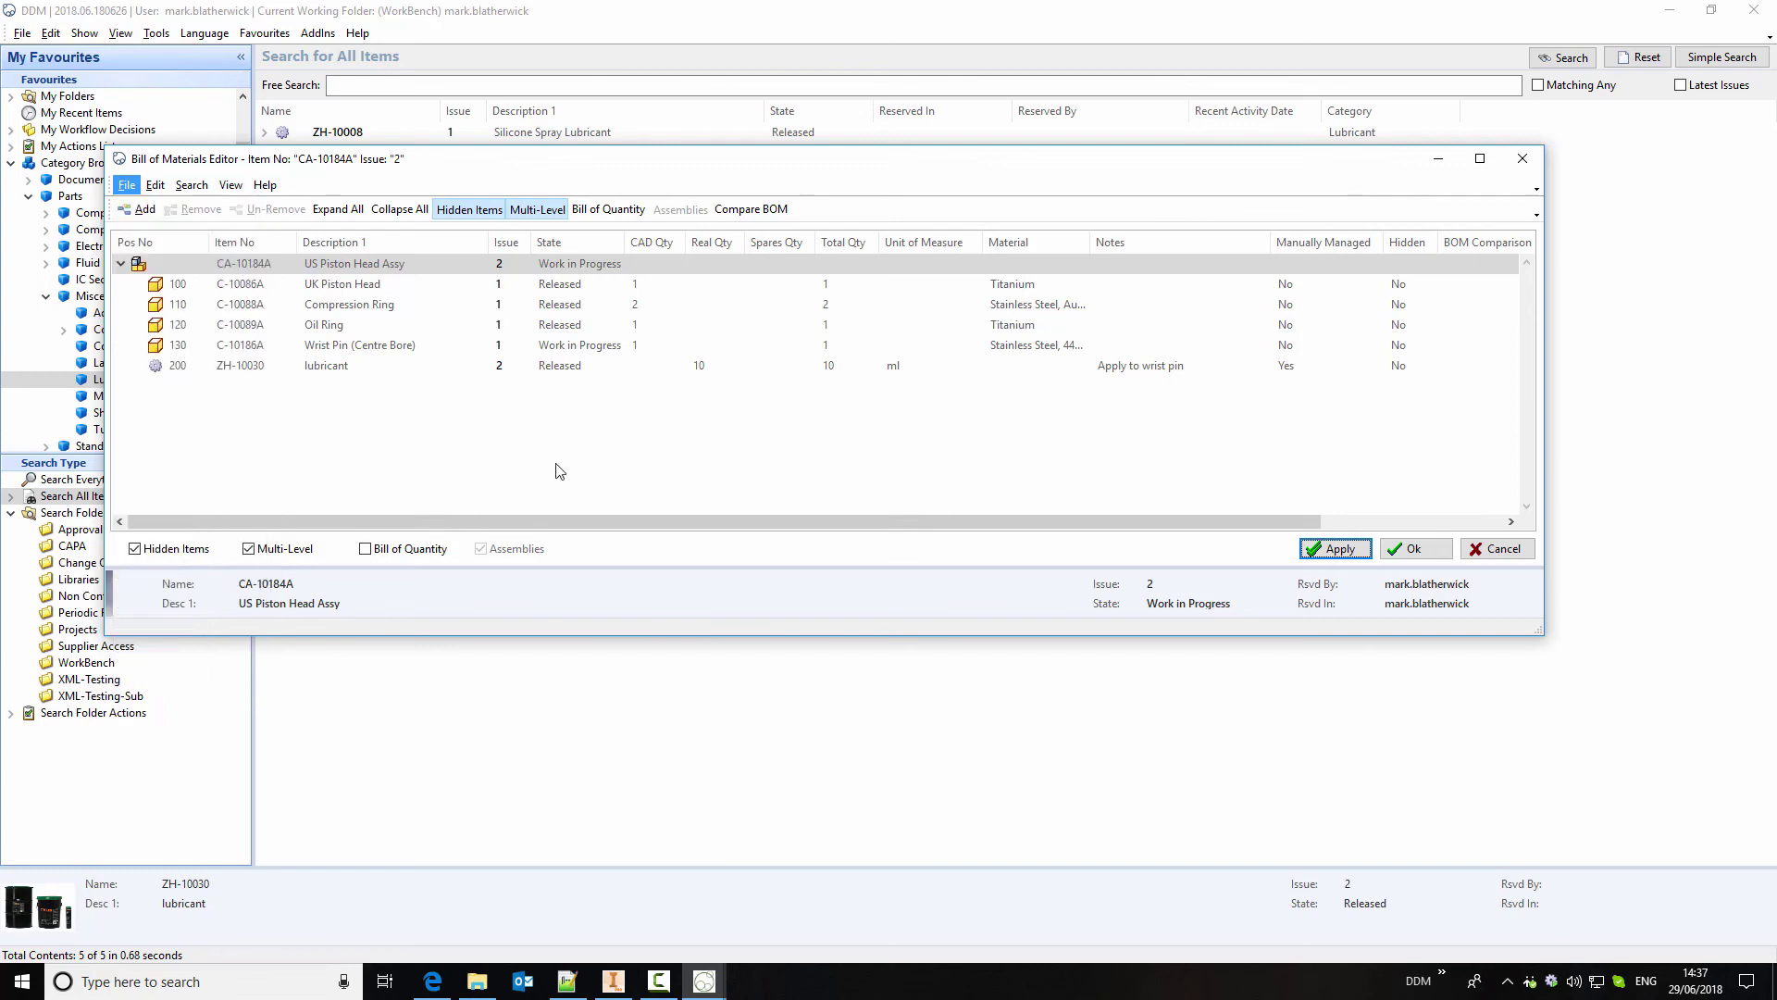
Close the BOM editor and open Change State for CA-10184A from recent items
click(1415, 549)
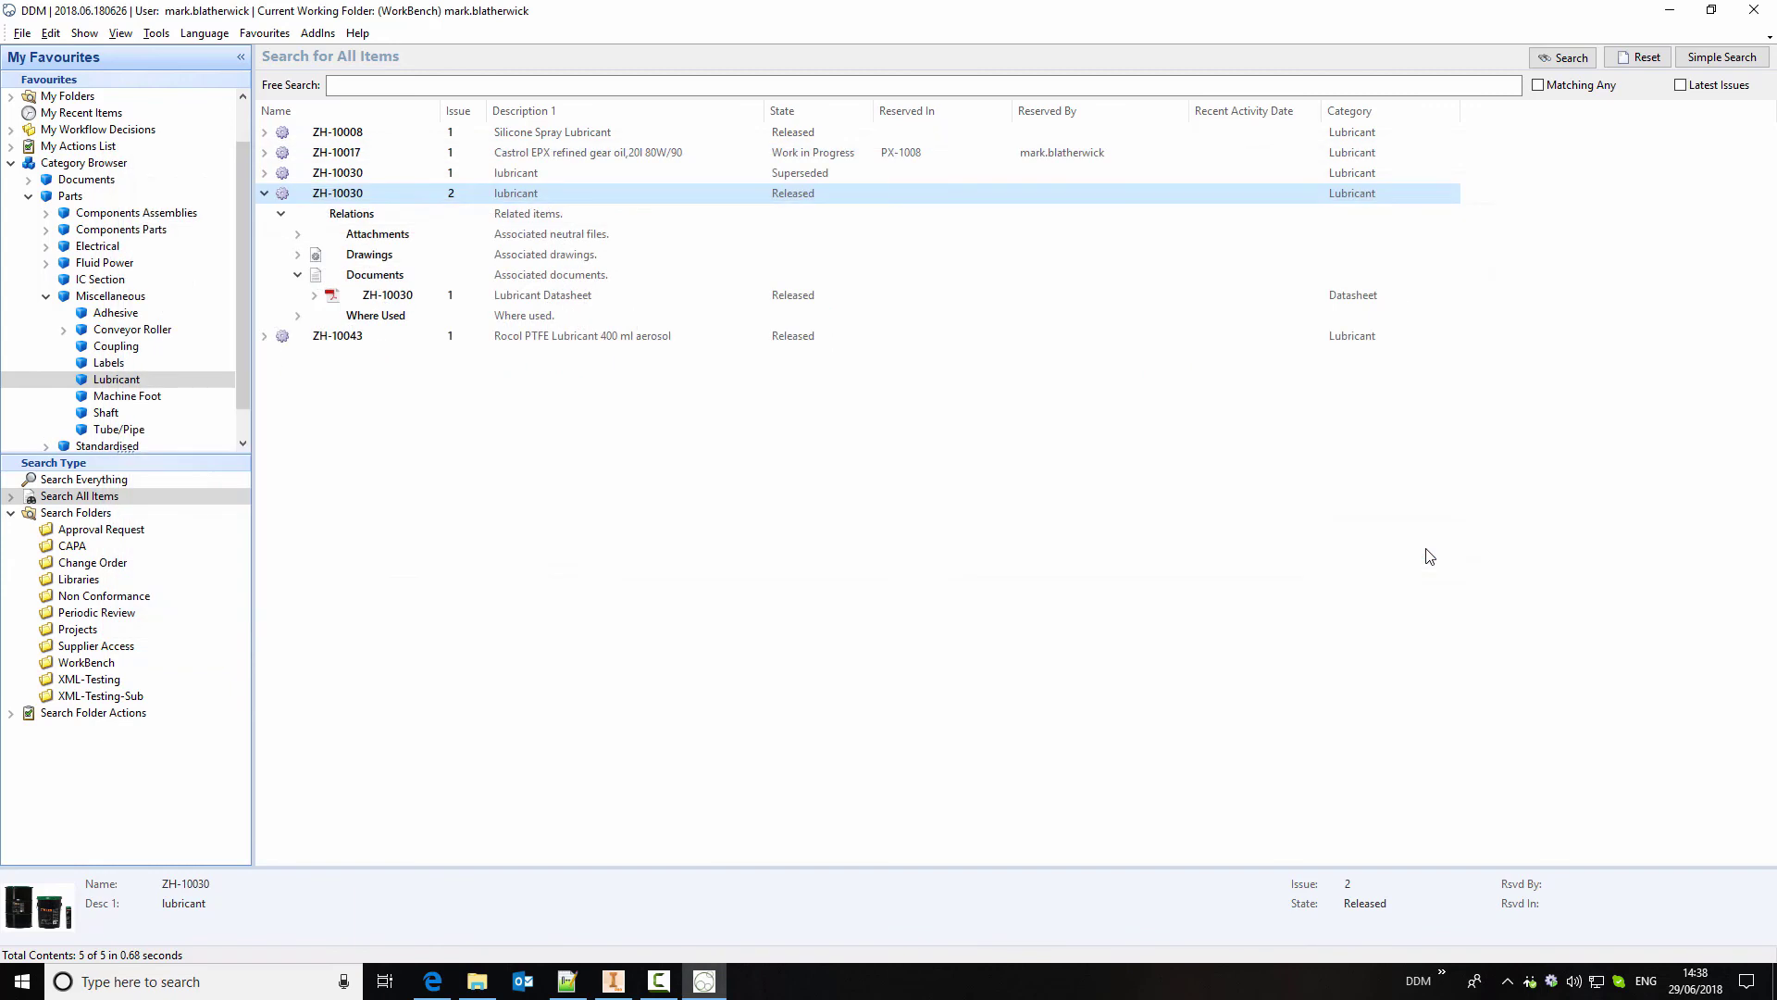
click(104, 118)
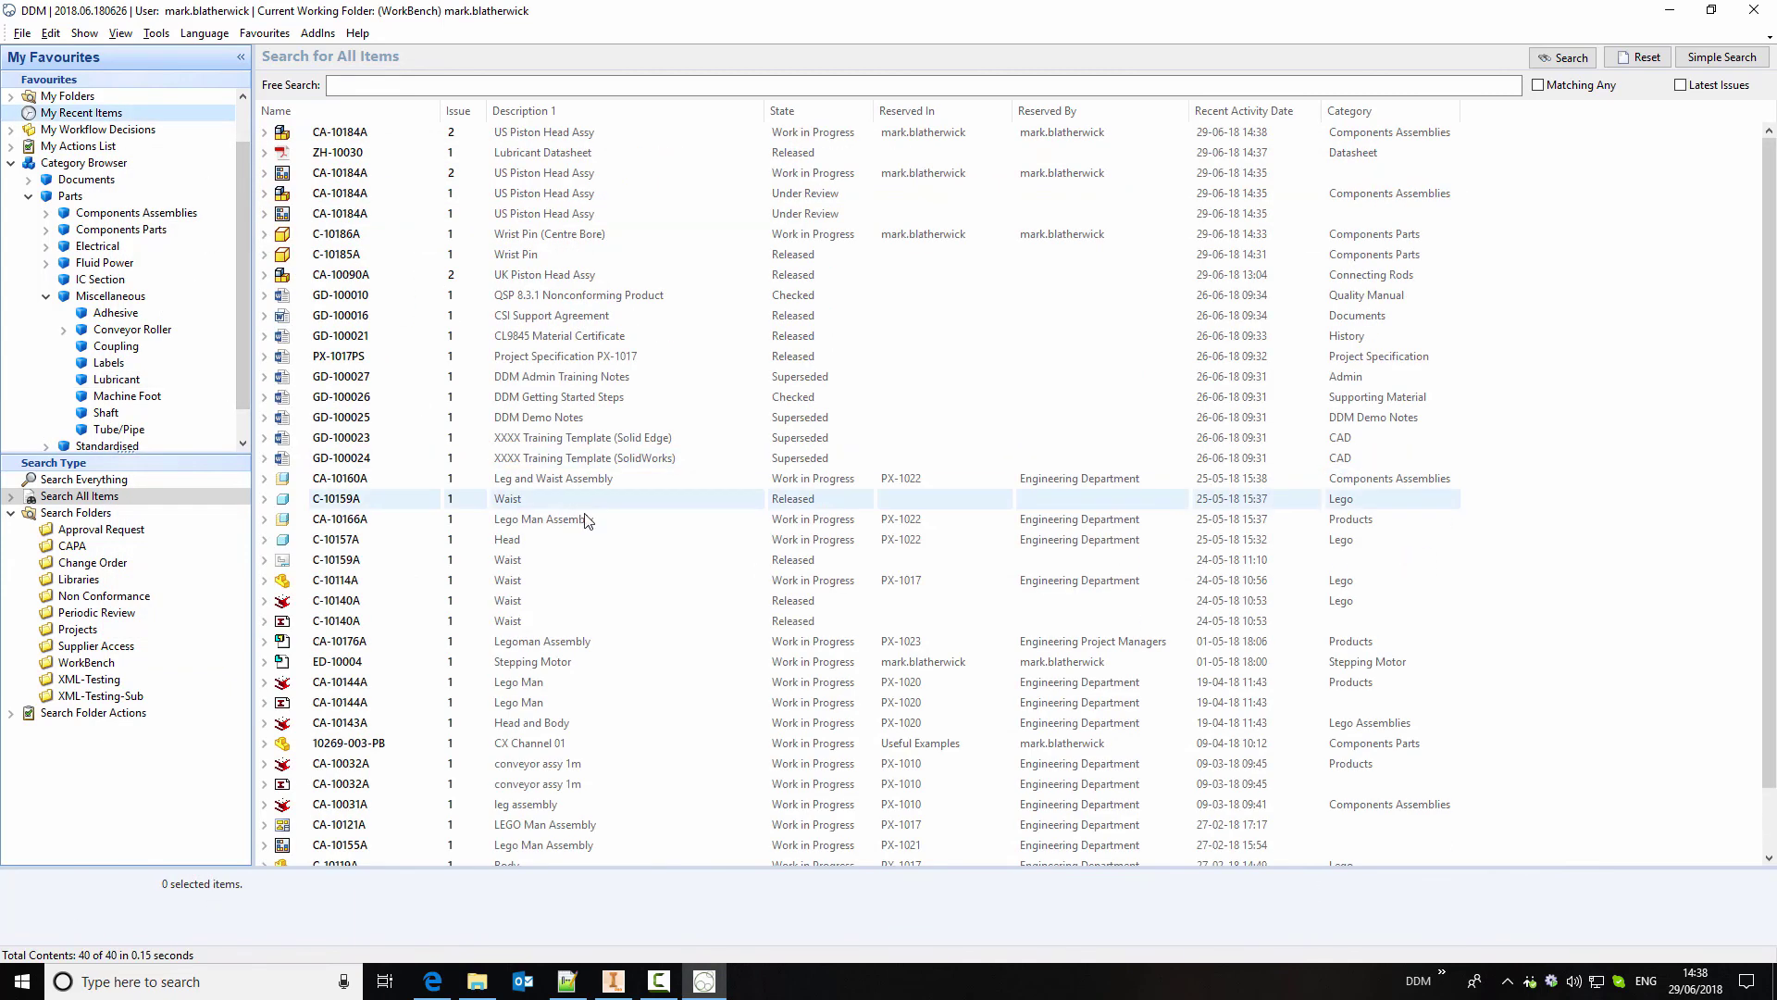
right_click(400, 135)
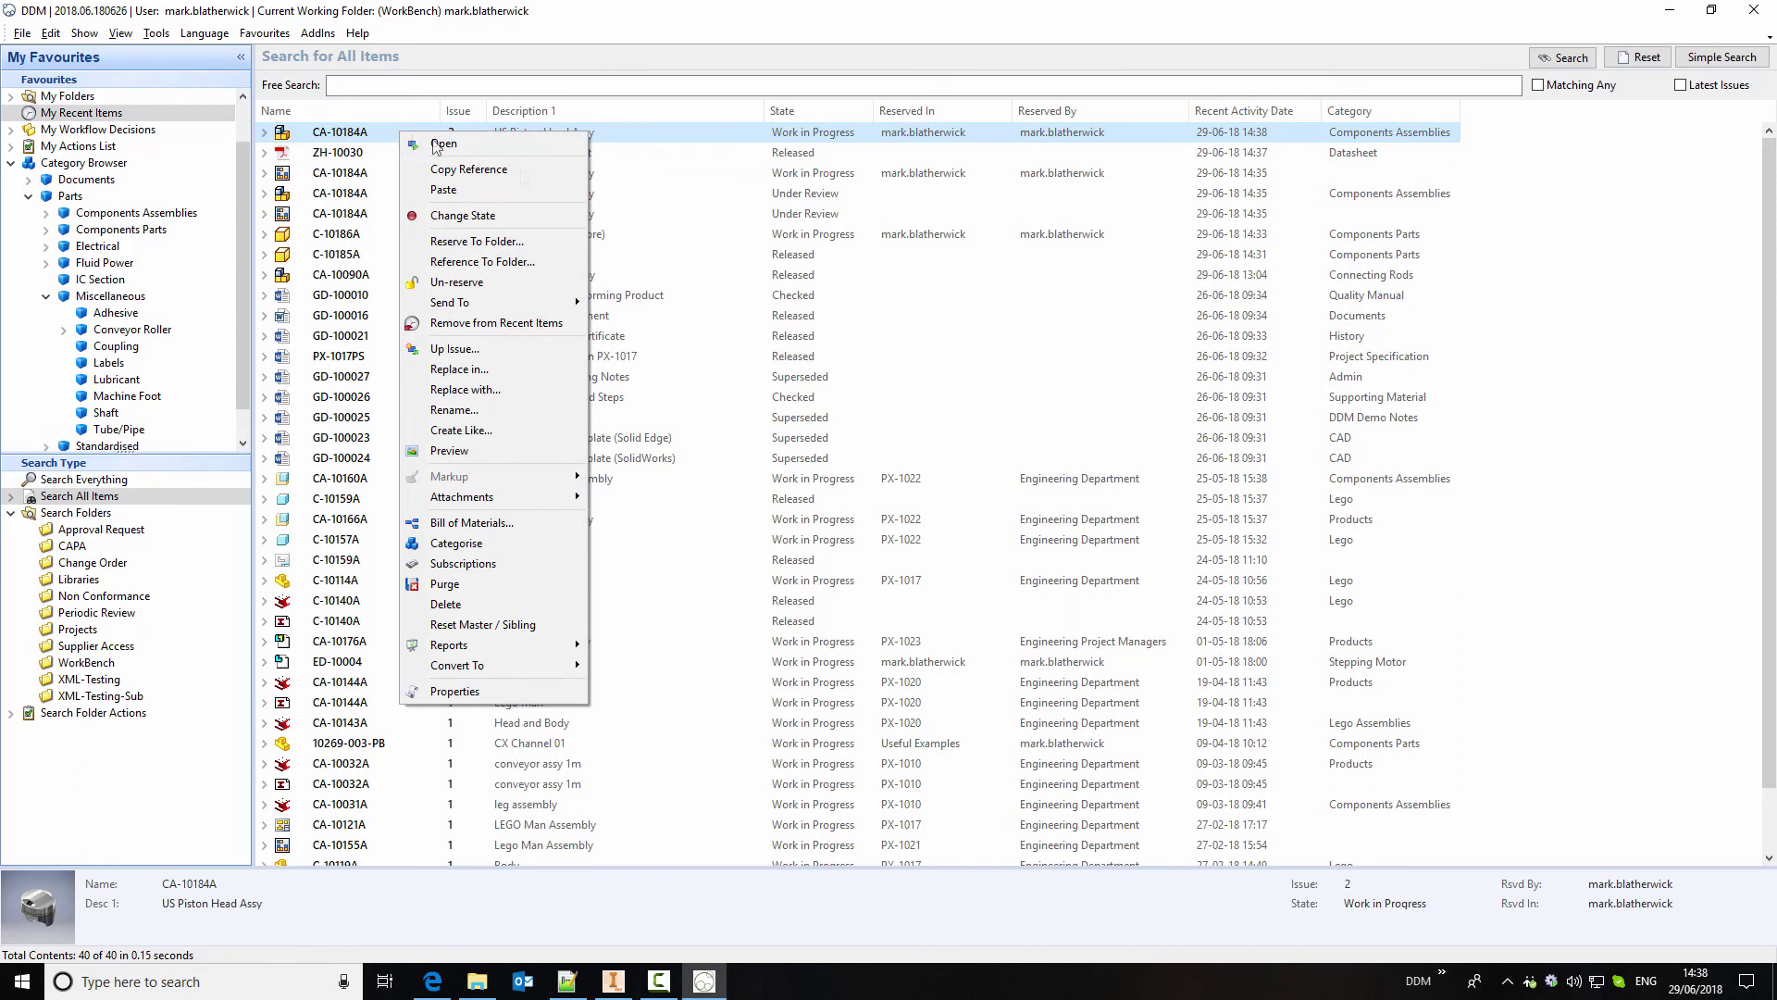
click(539, 216)
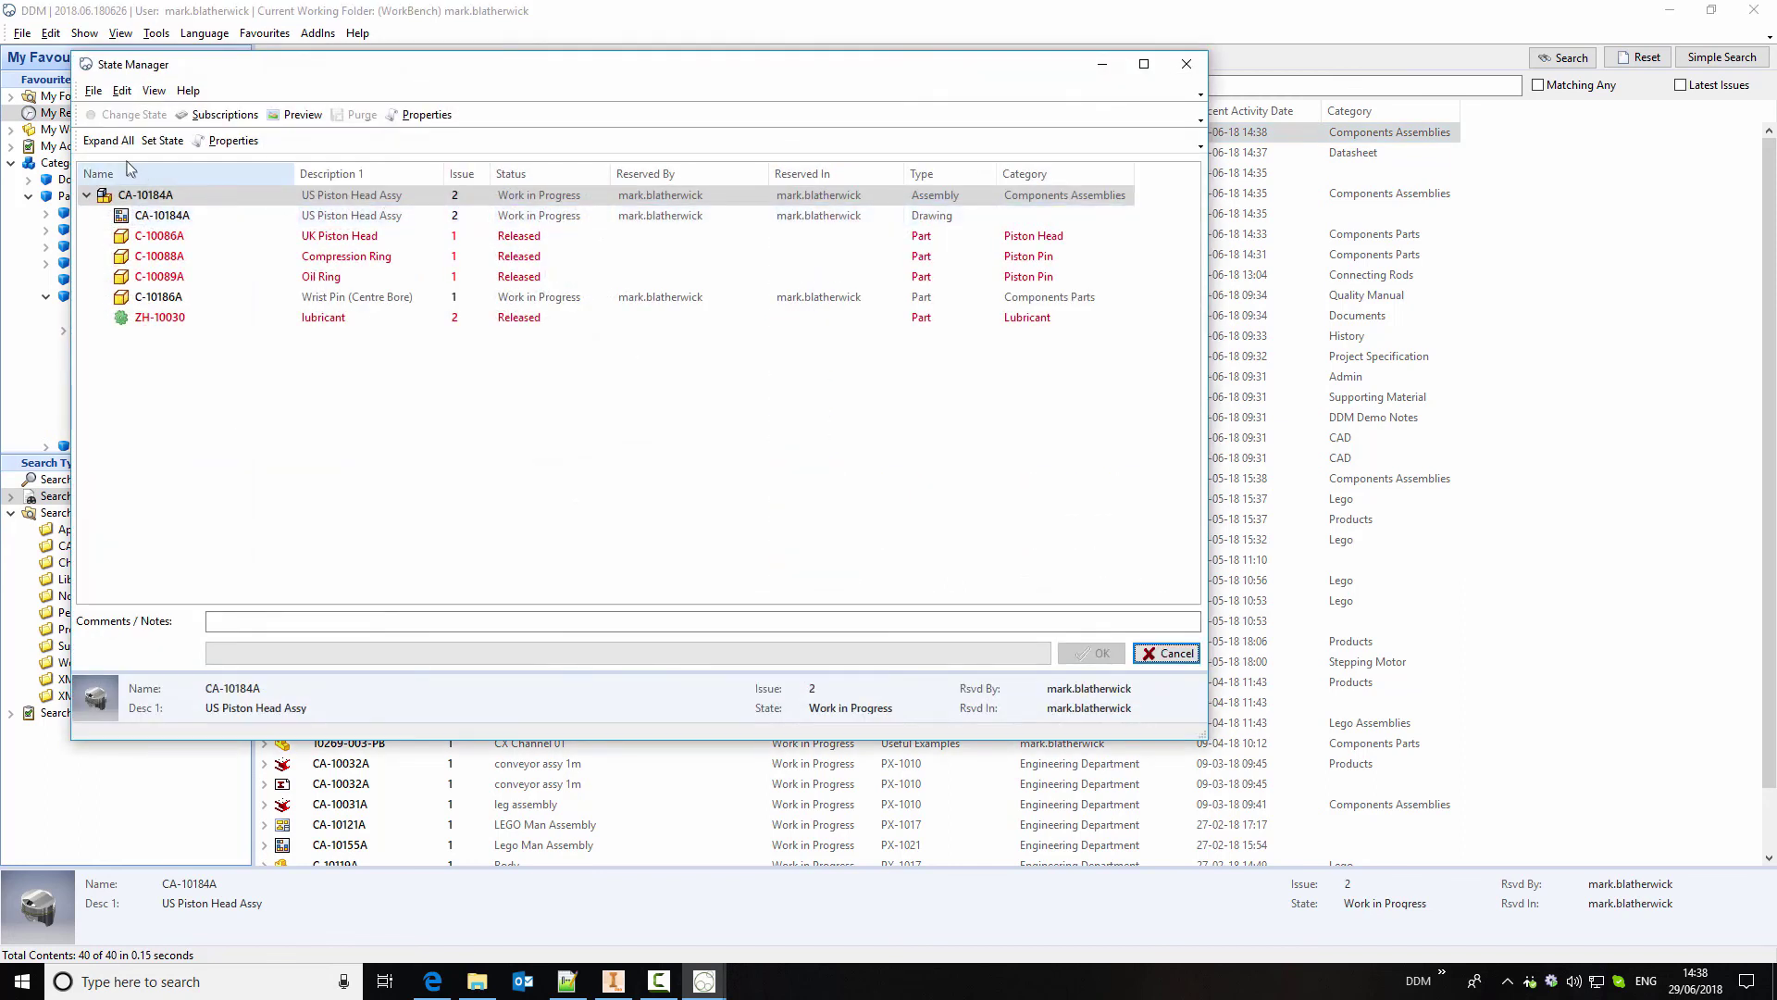
Set the assembly, its drawing and wrist pin C-10186A to Released
click(108, 140)
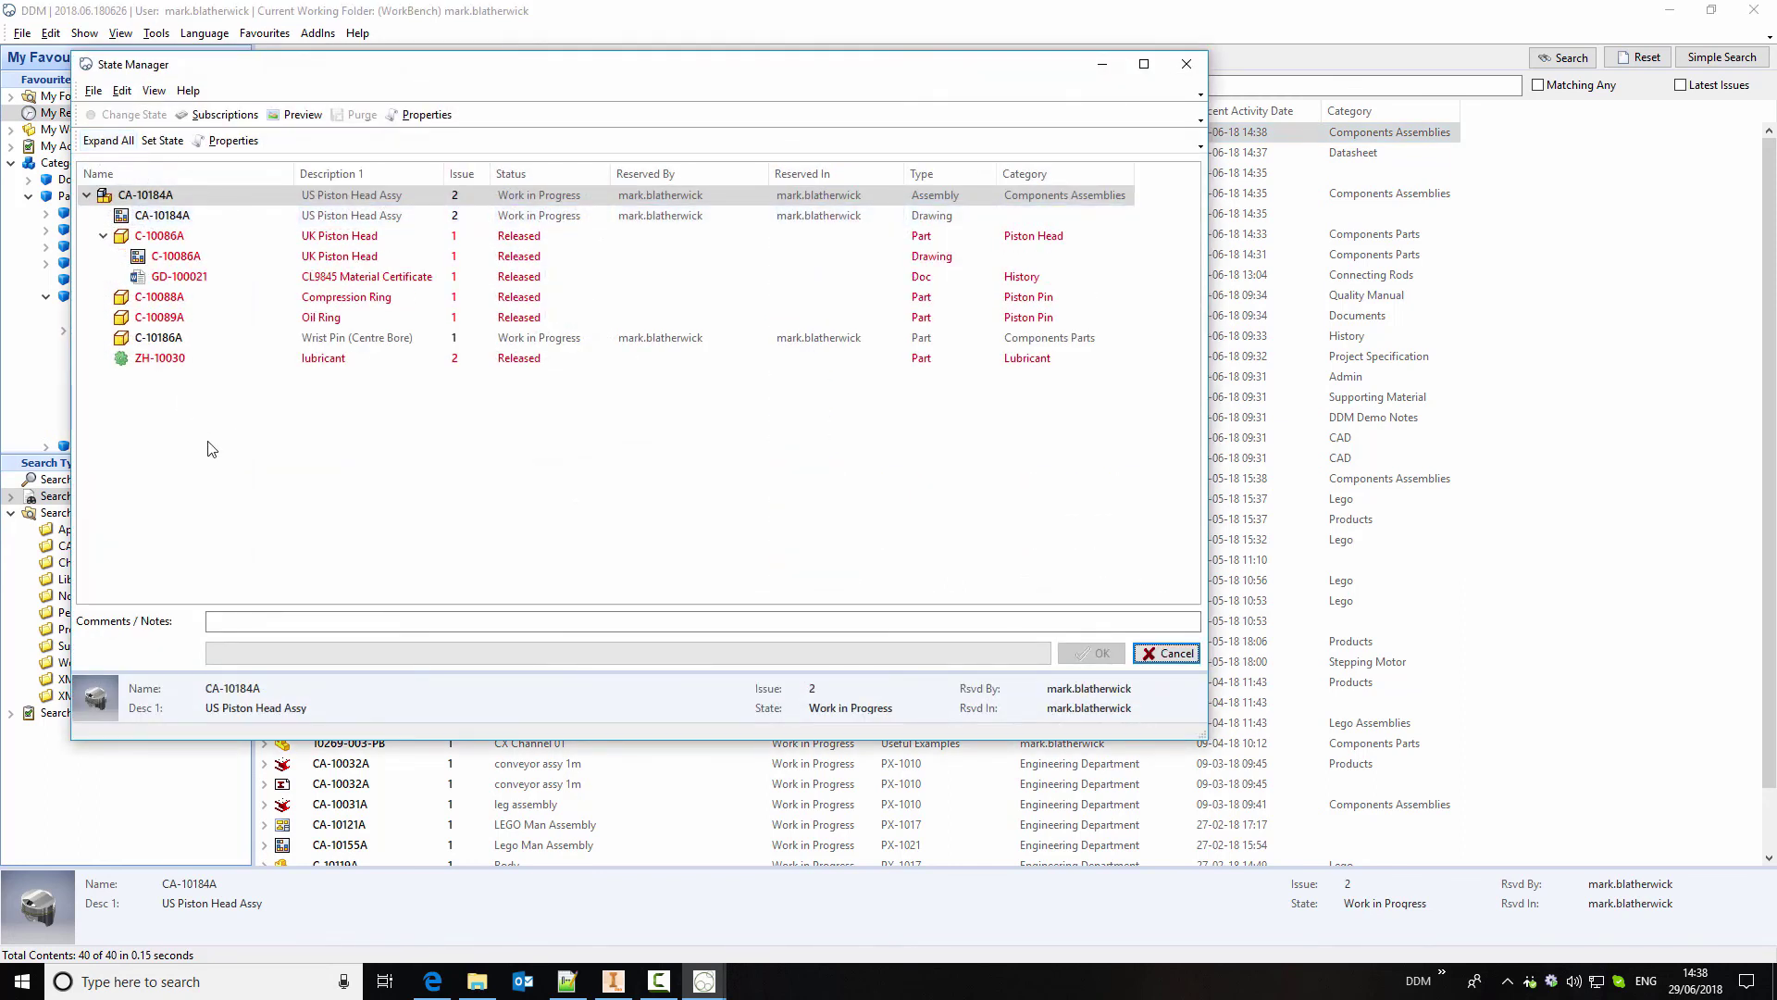
ctrl+click(208, 337)
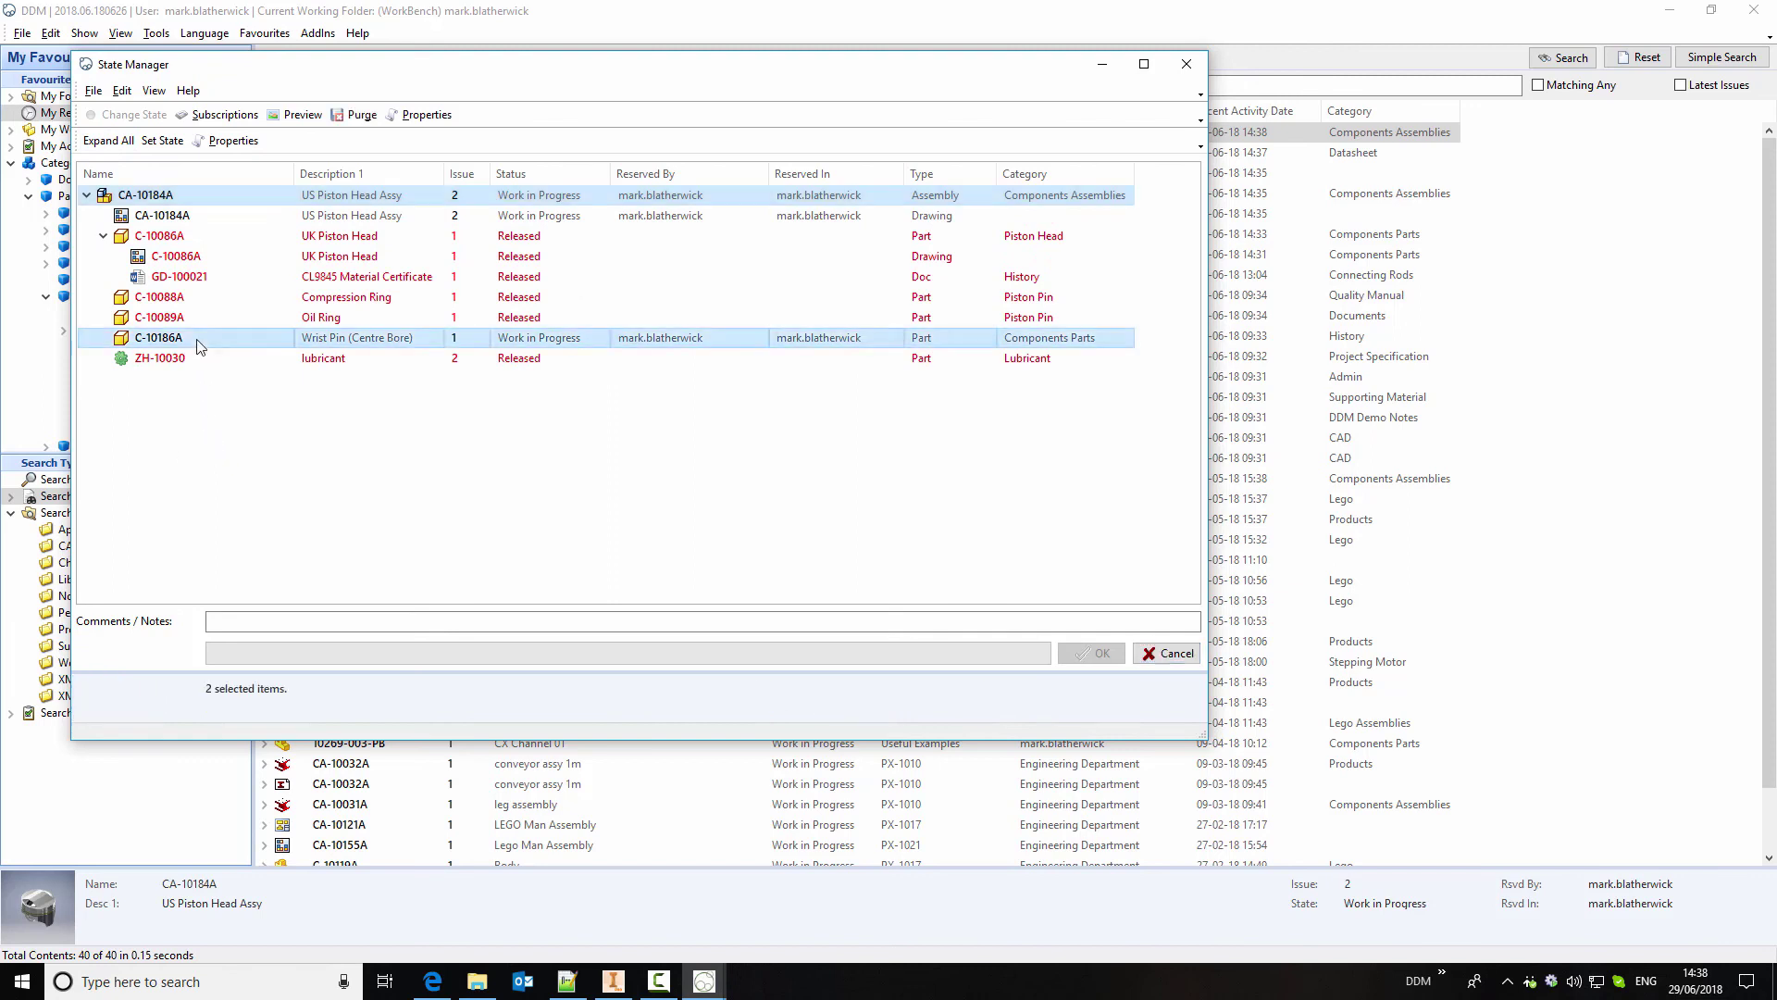
ctrl+click(366, 217)
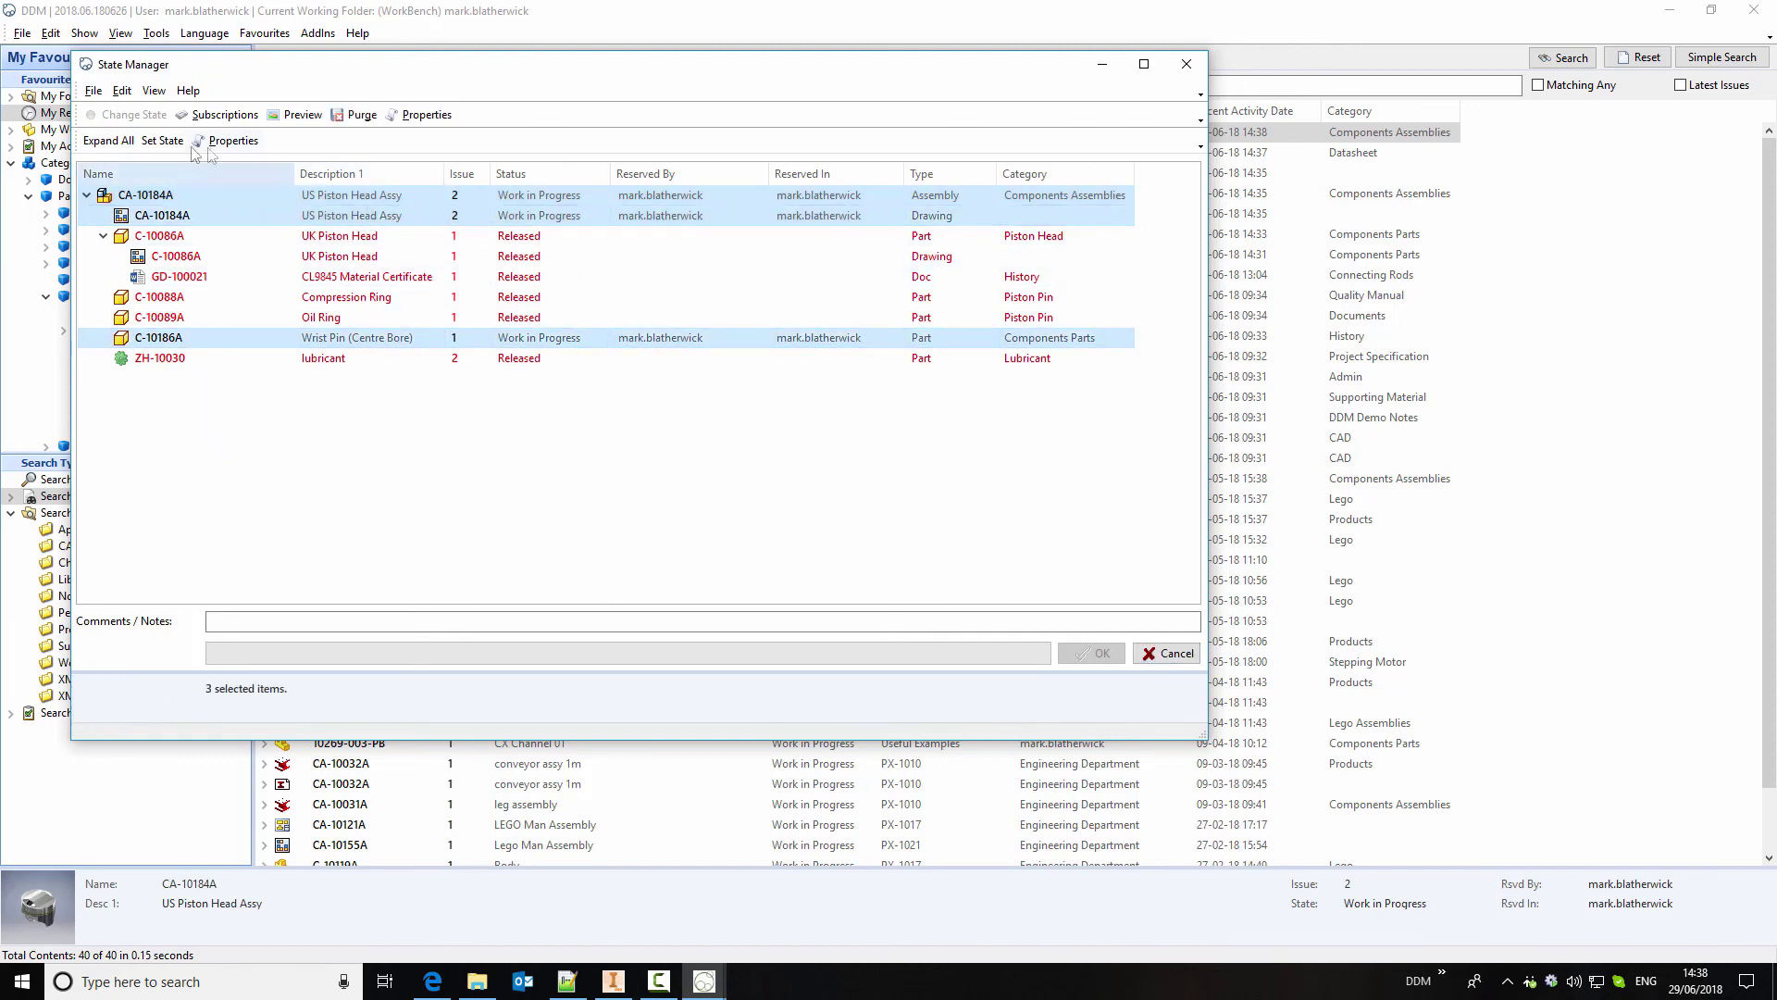
click(163, 143)
click(185, 80)
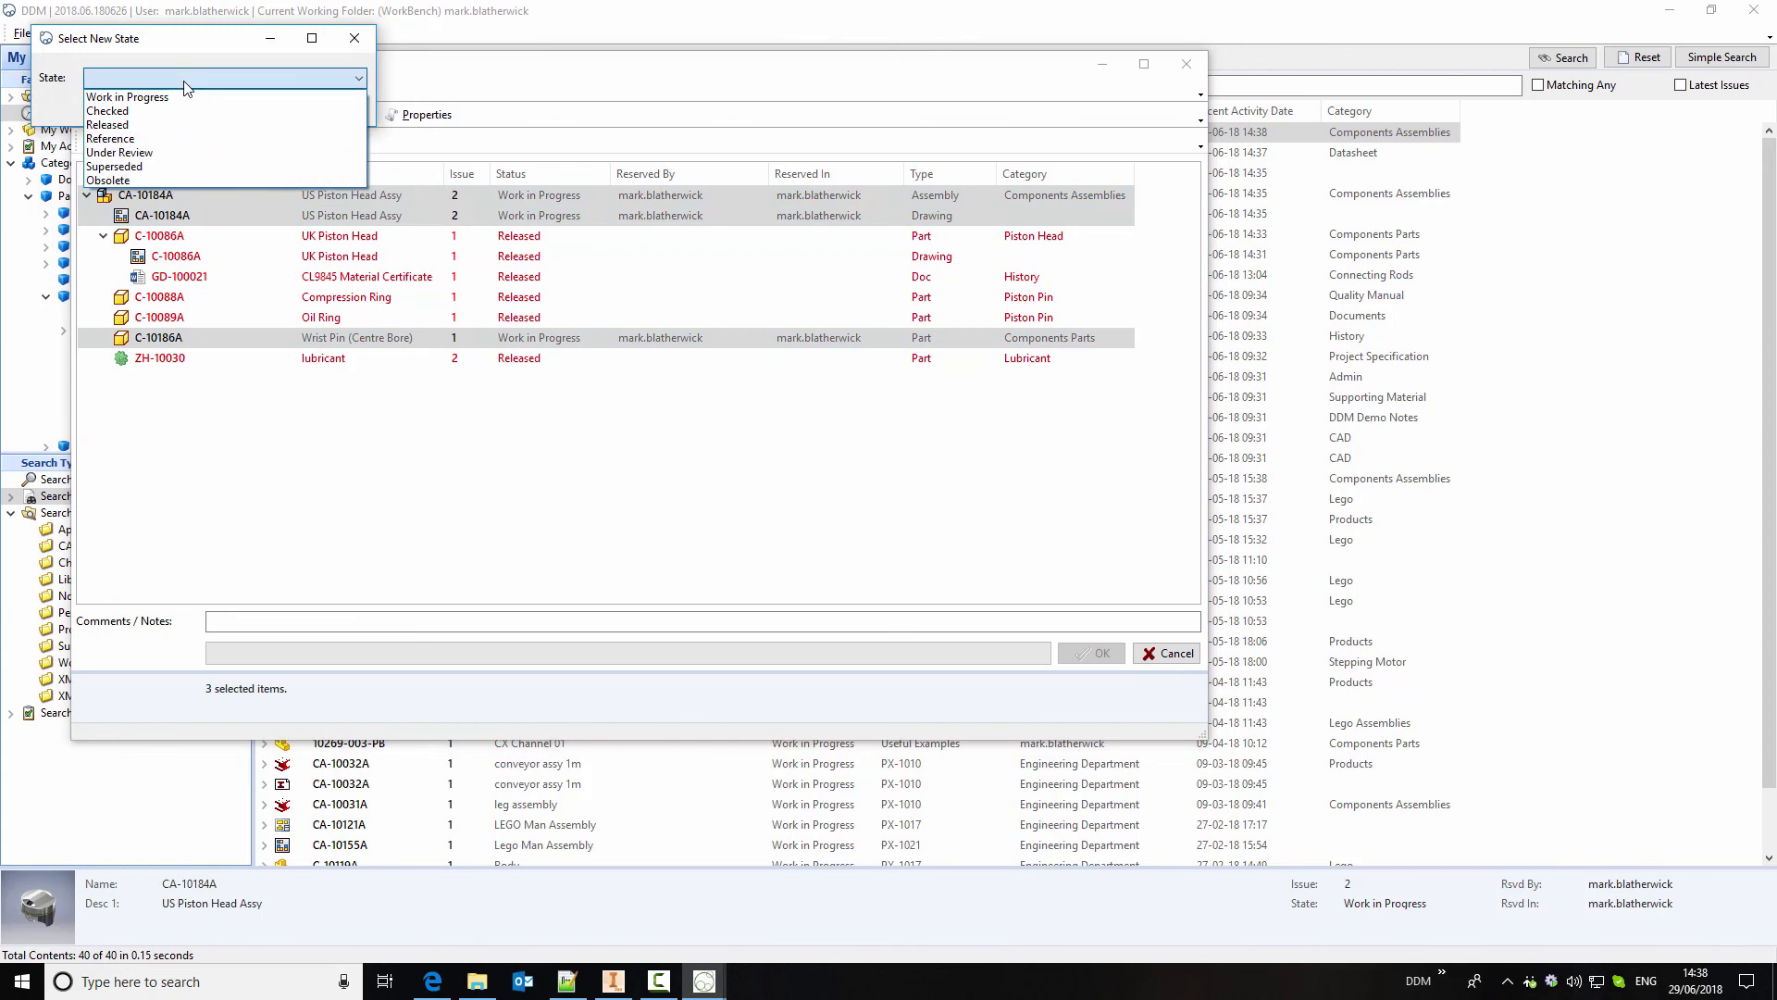
click(172, 124)
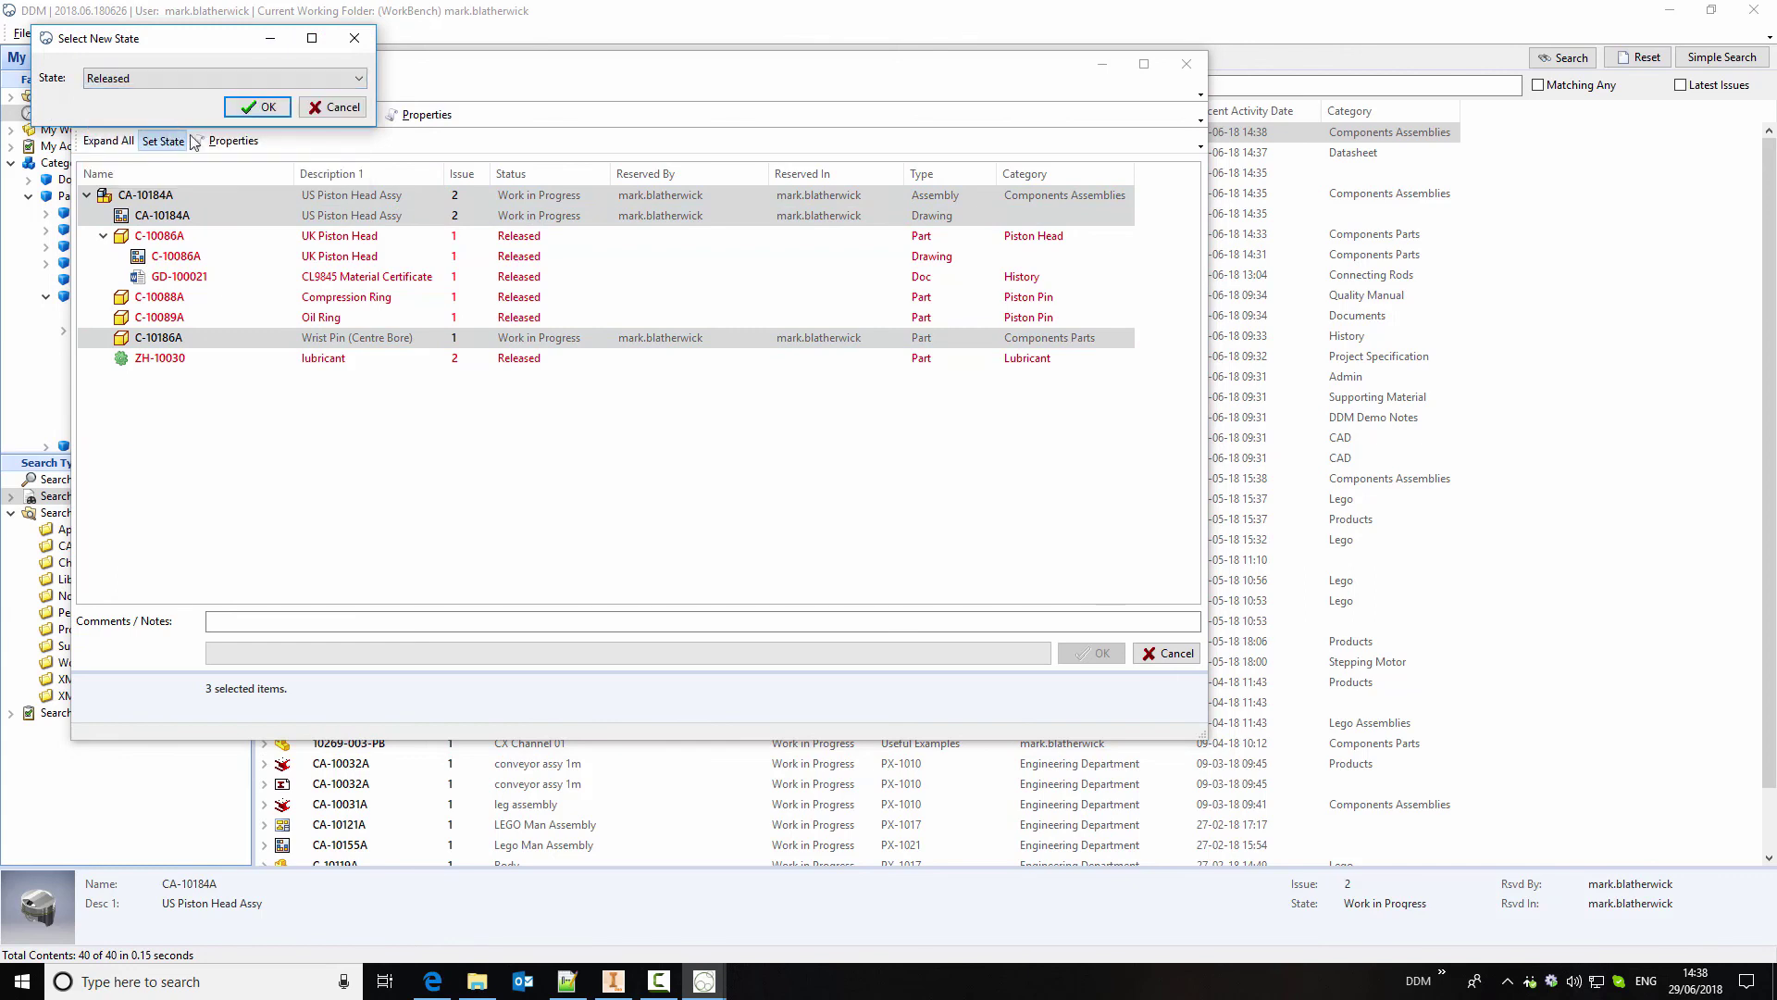
click(262, 108)
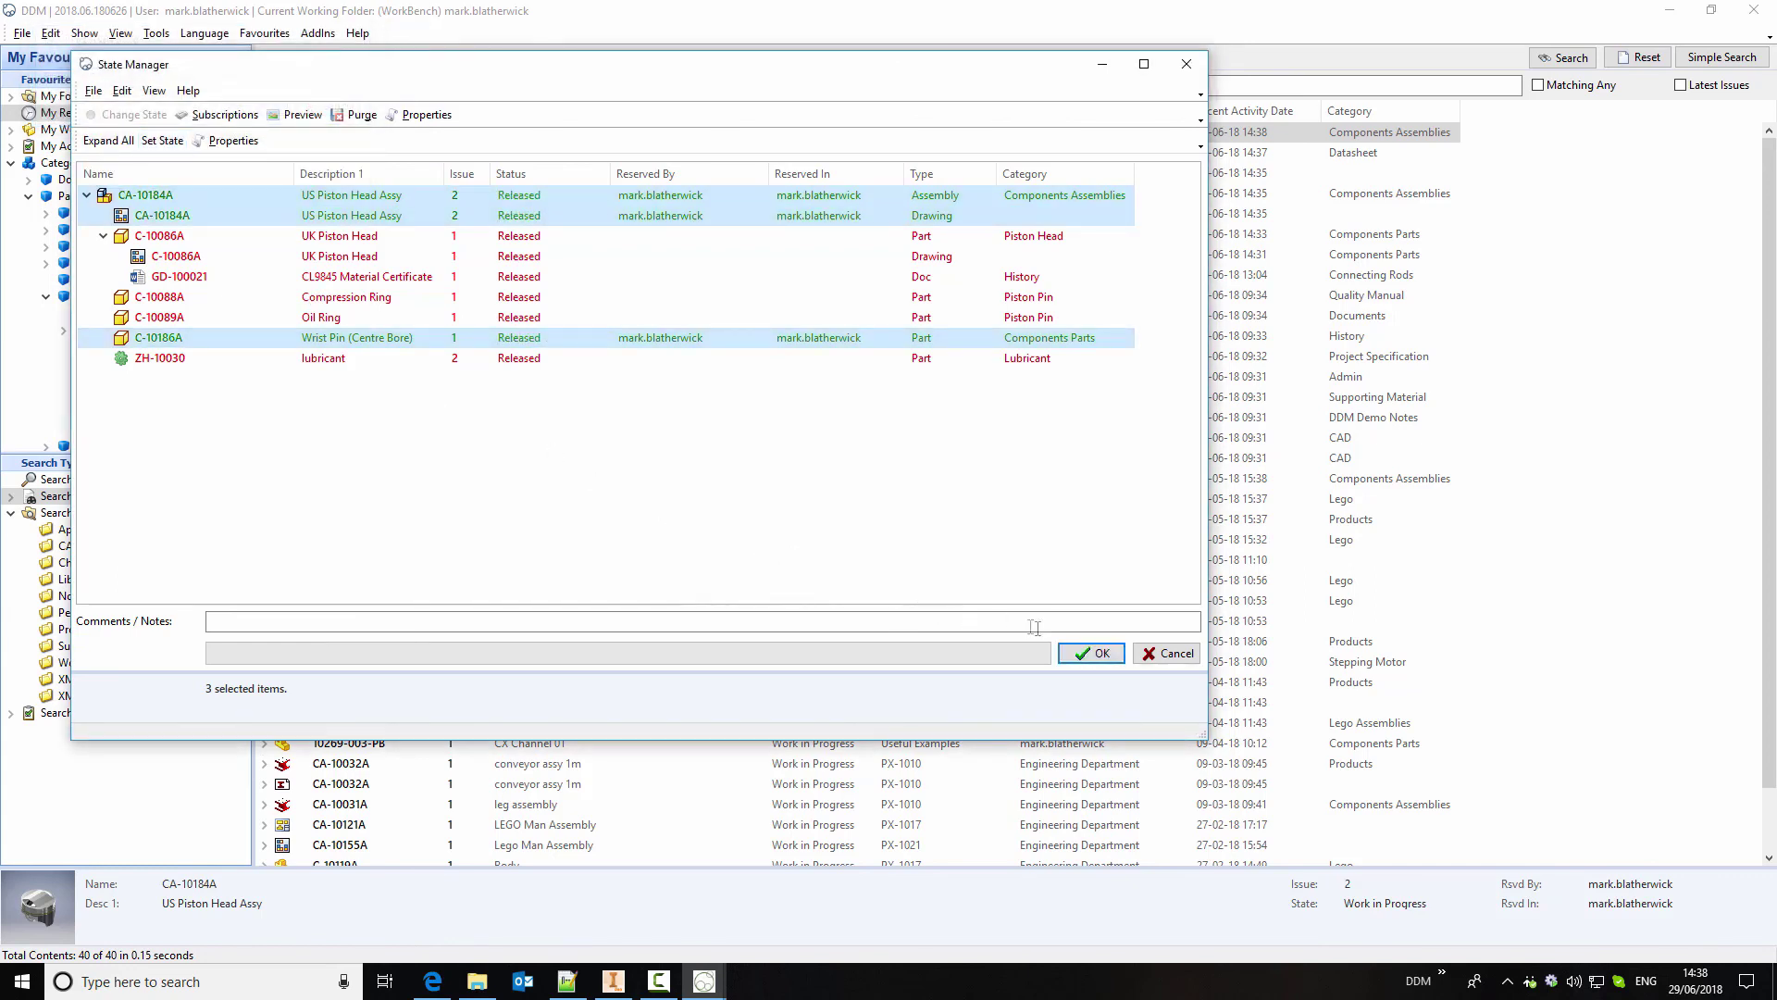
click(1087, 655)
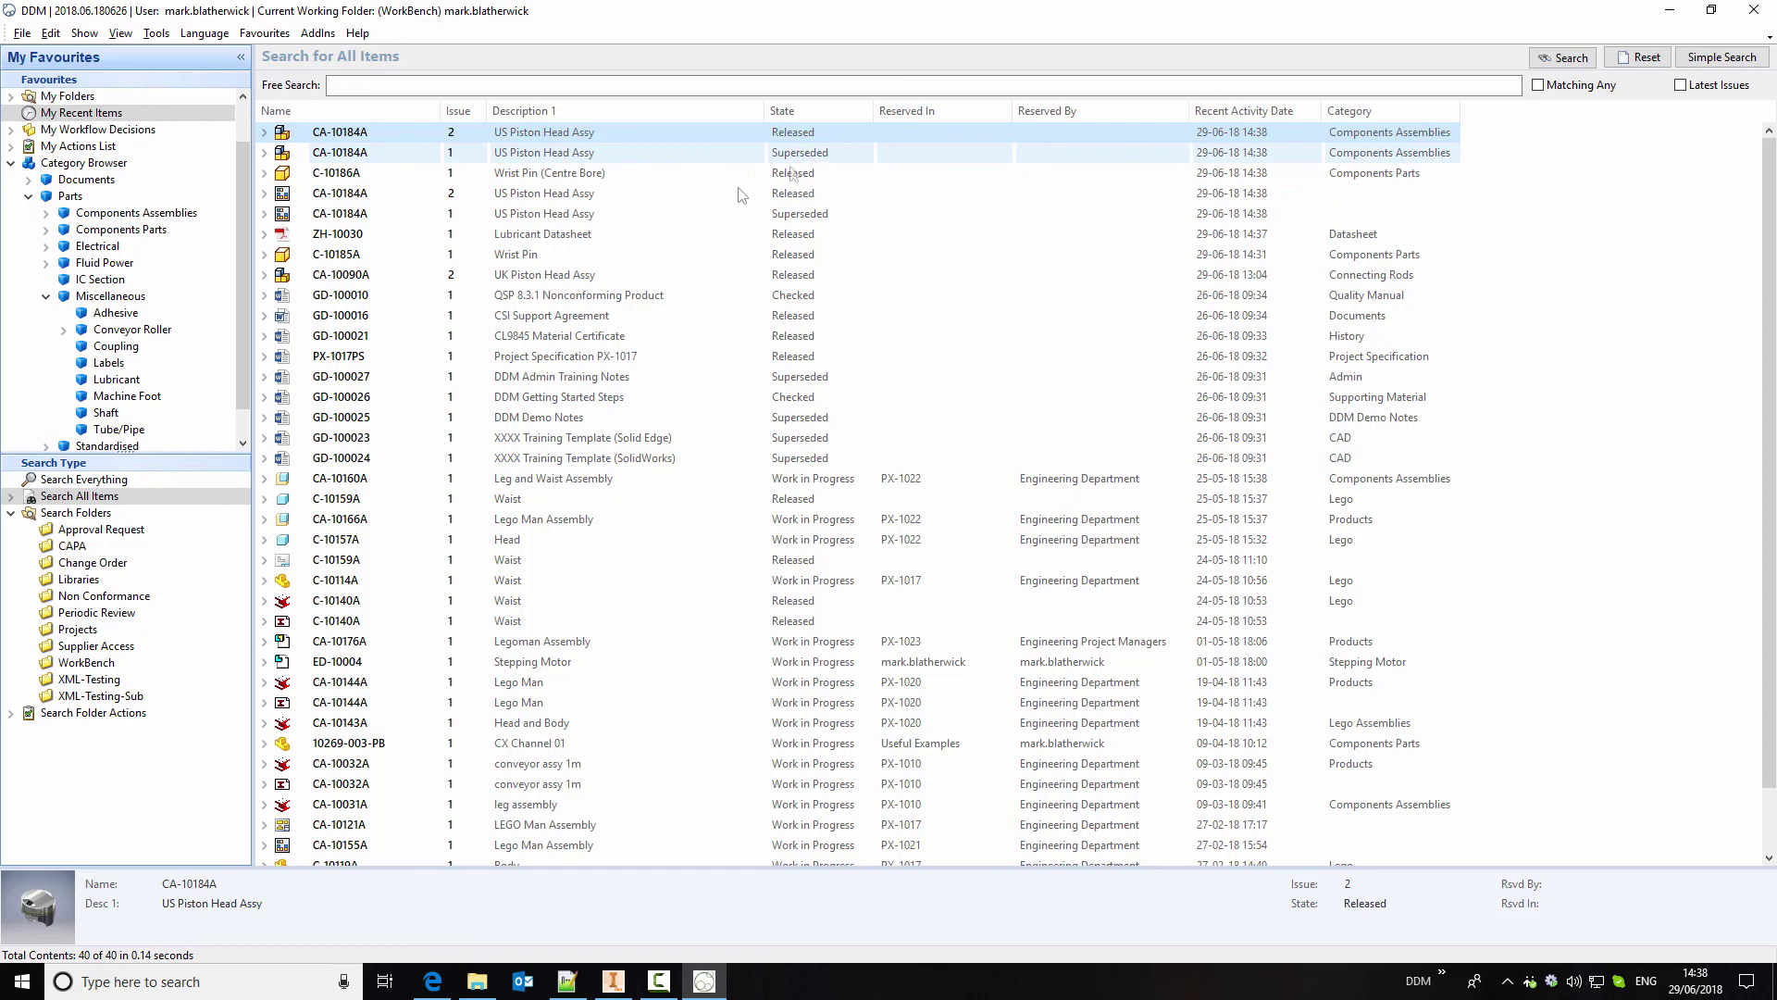
right_click(665, 195)
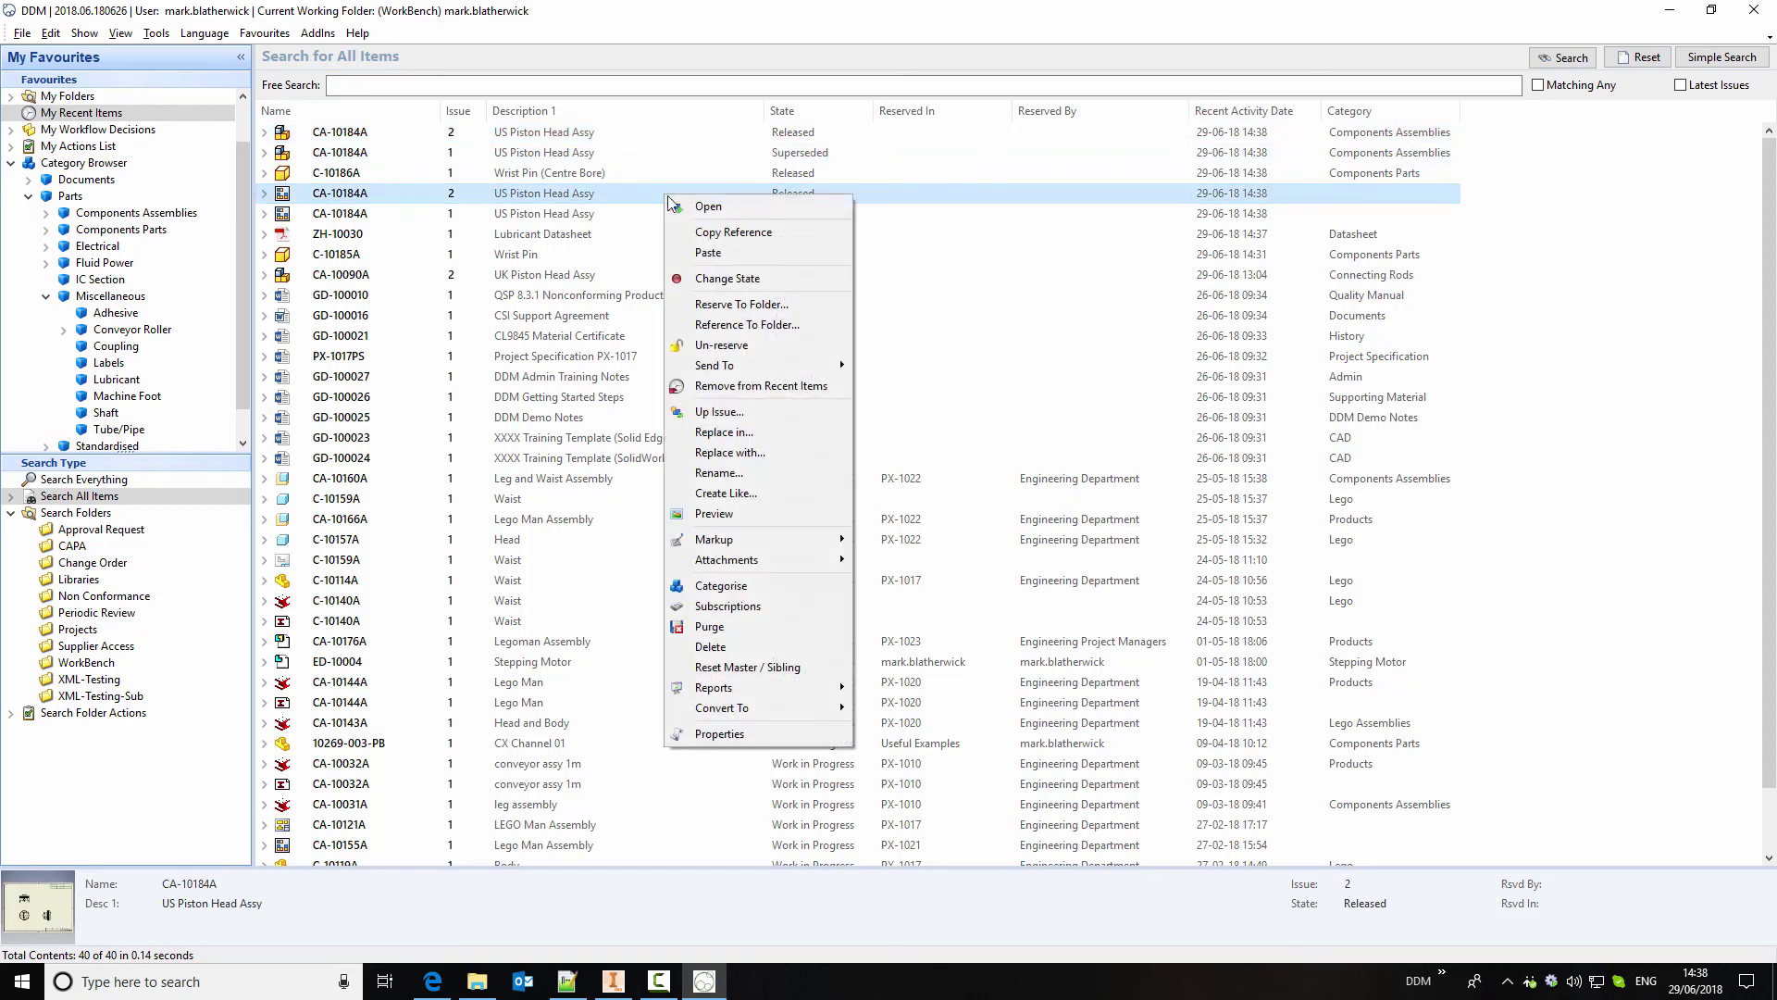
click(731, 514)
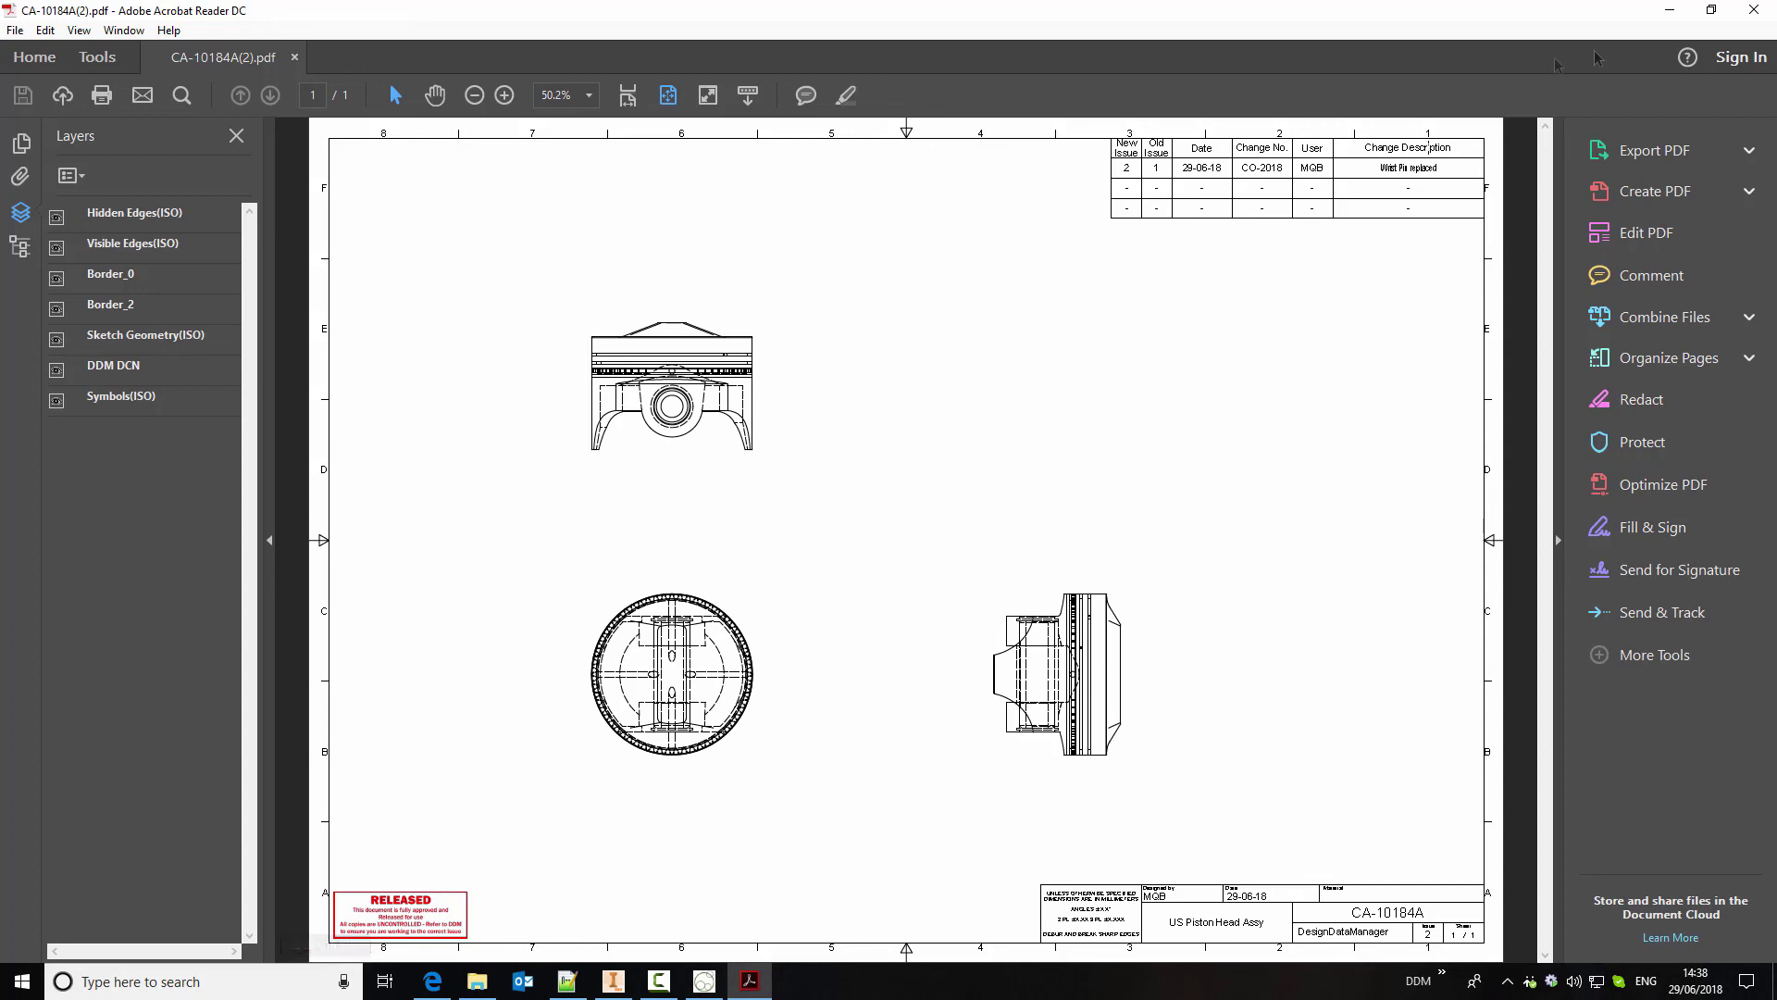
Close the drawing preview and compare the CA-10184A issue 2 BOM against issue 1
click(1759, 9)
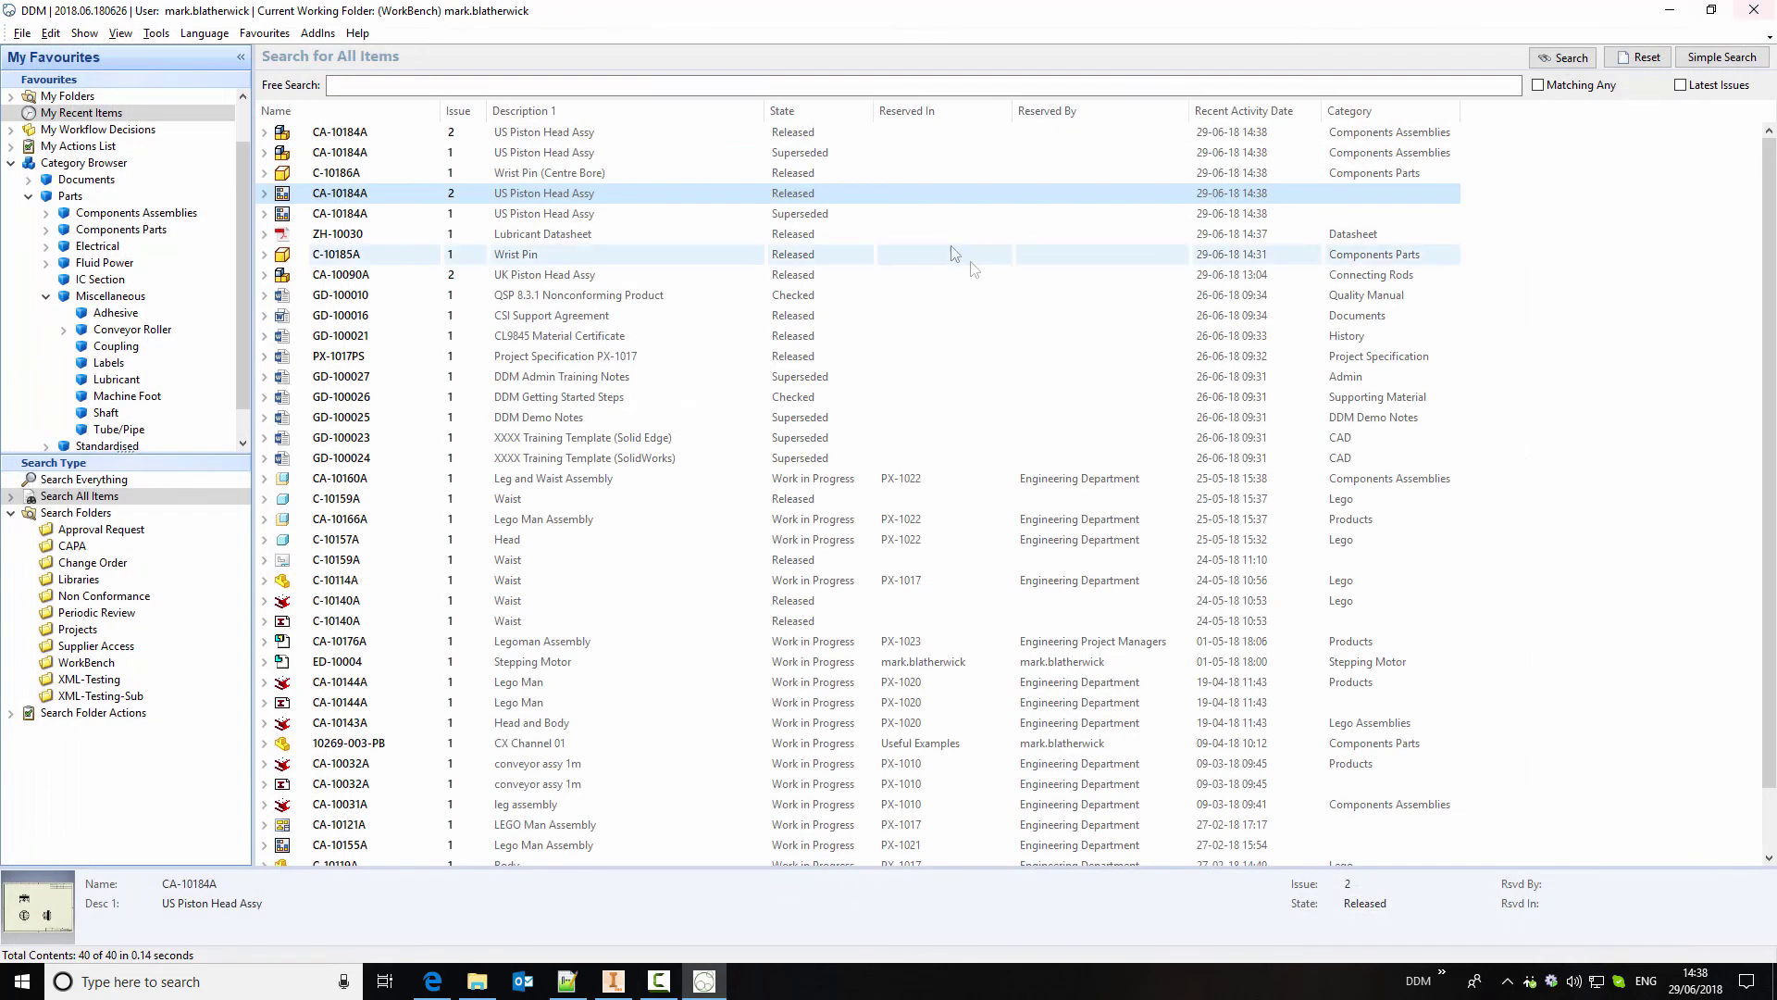
click(352, 137)
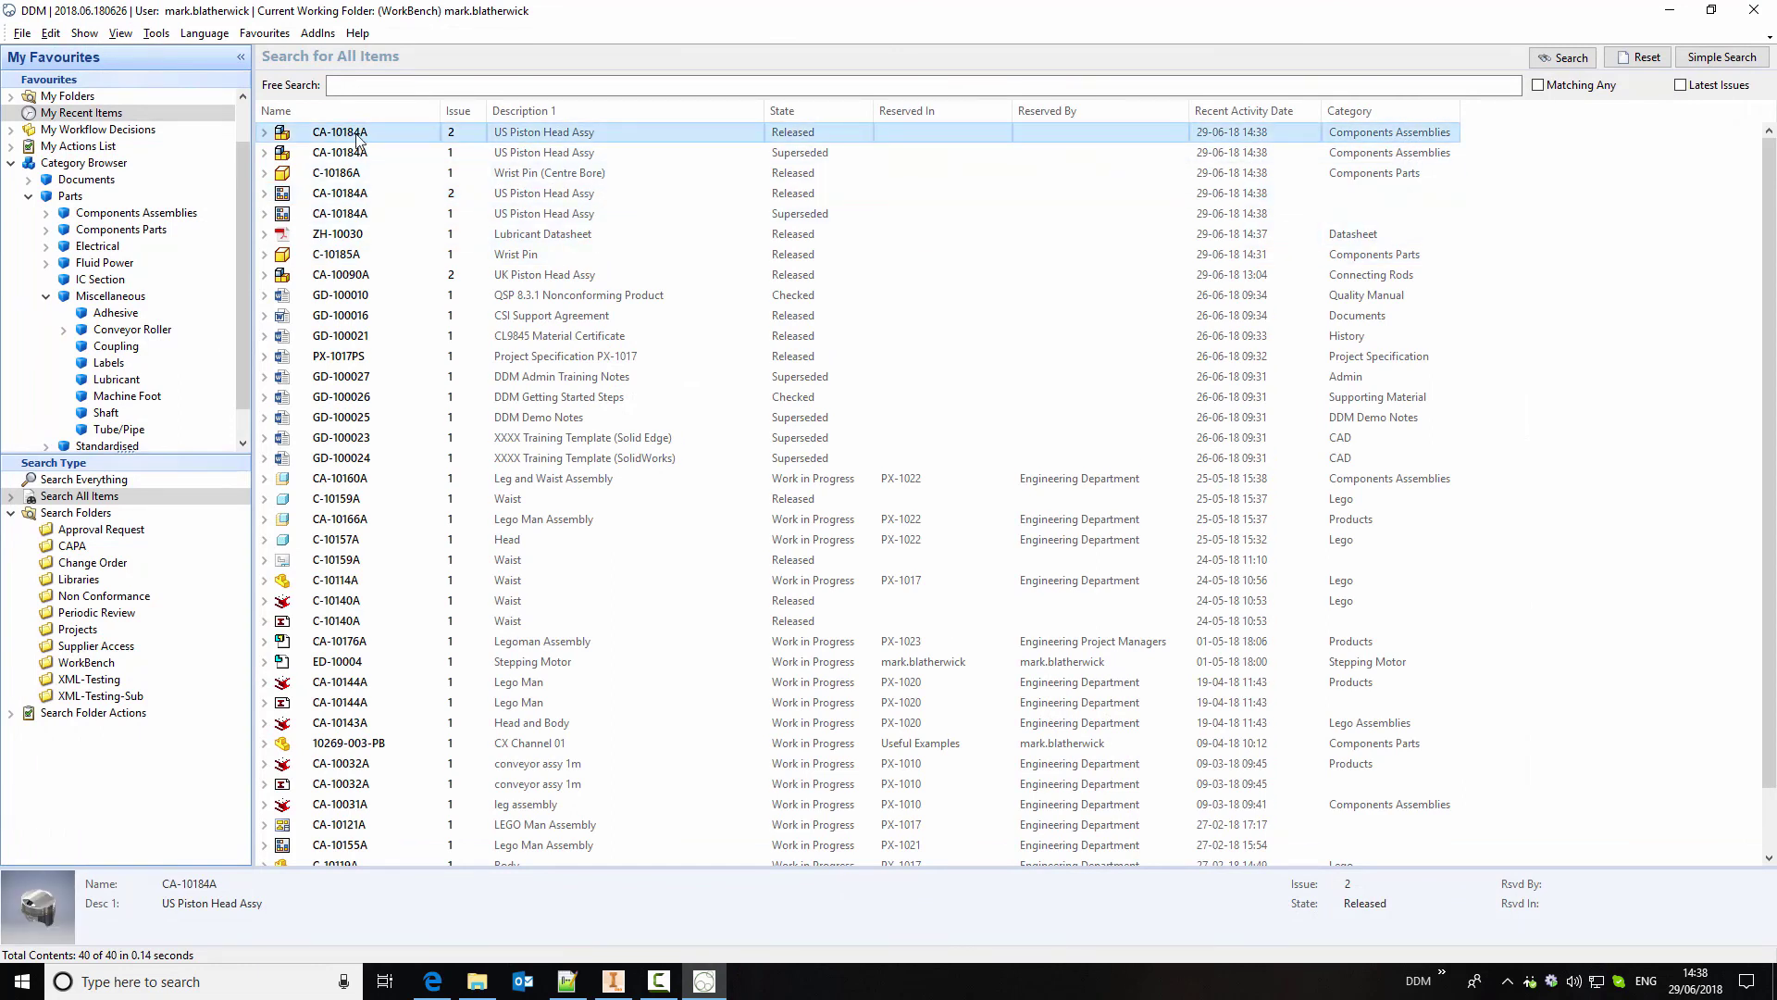
right_click(359, 139)
click(467, 525)
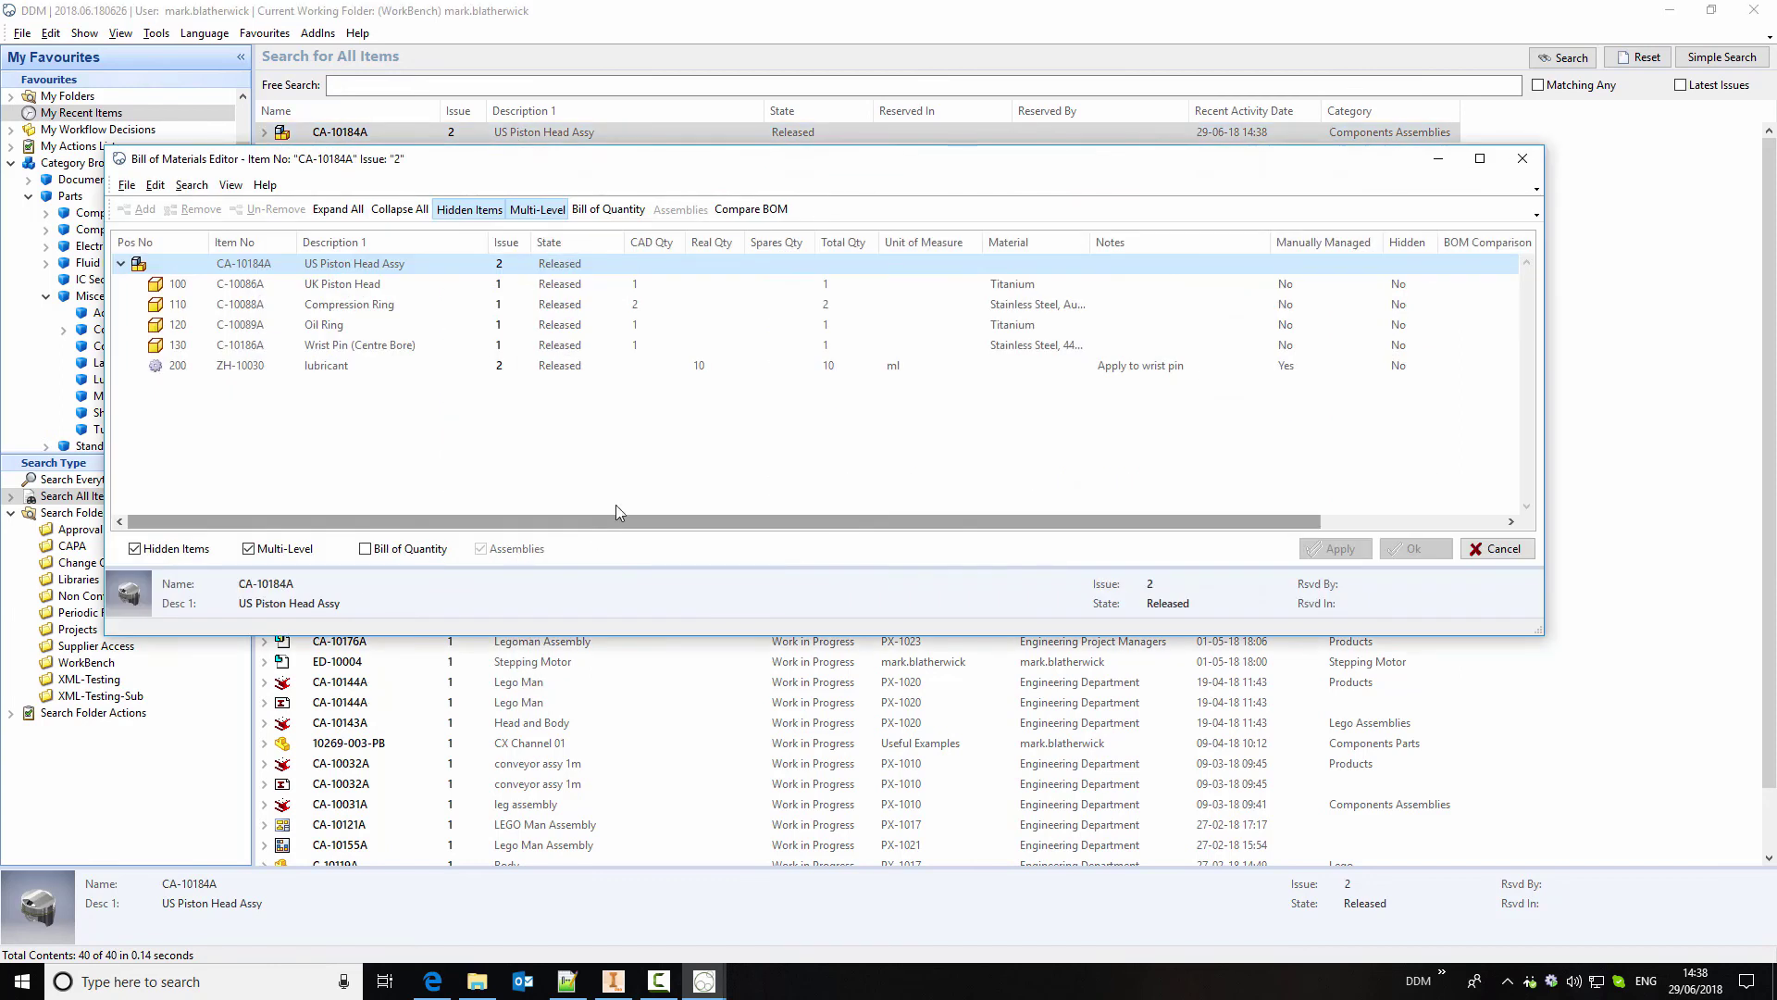
click(755, 217)
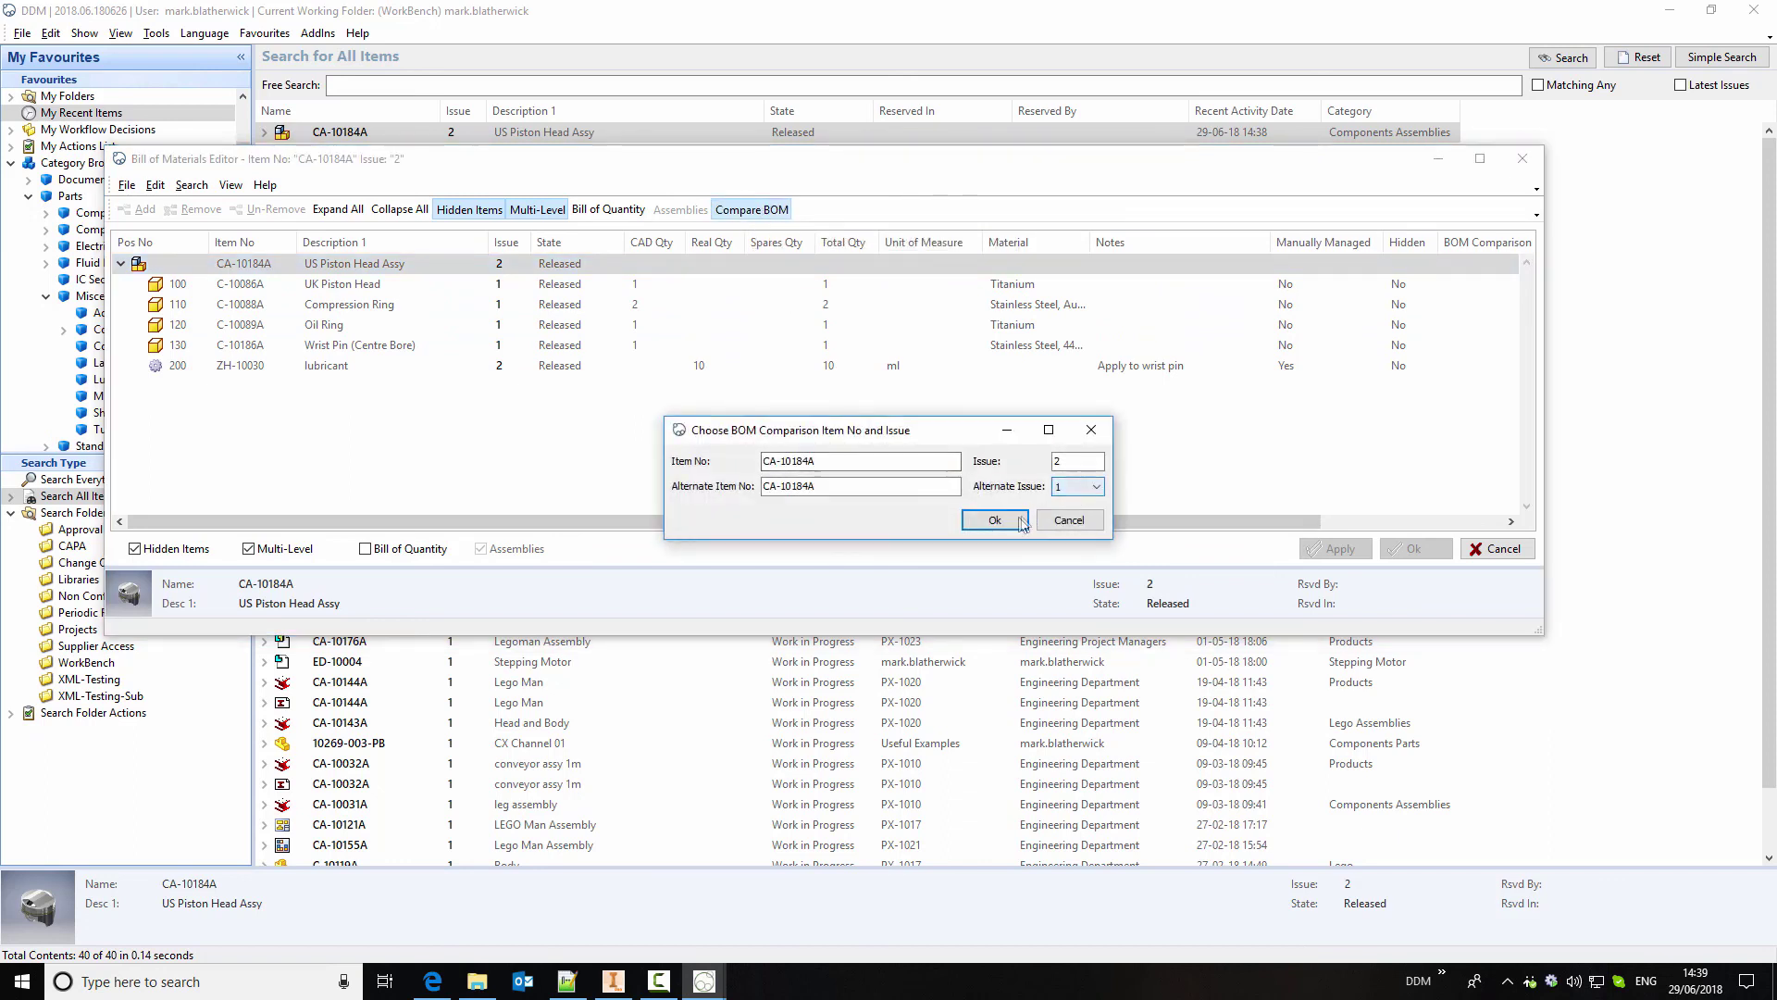
click(995, 520)
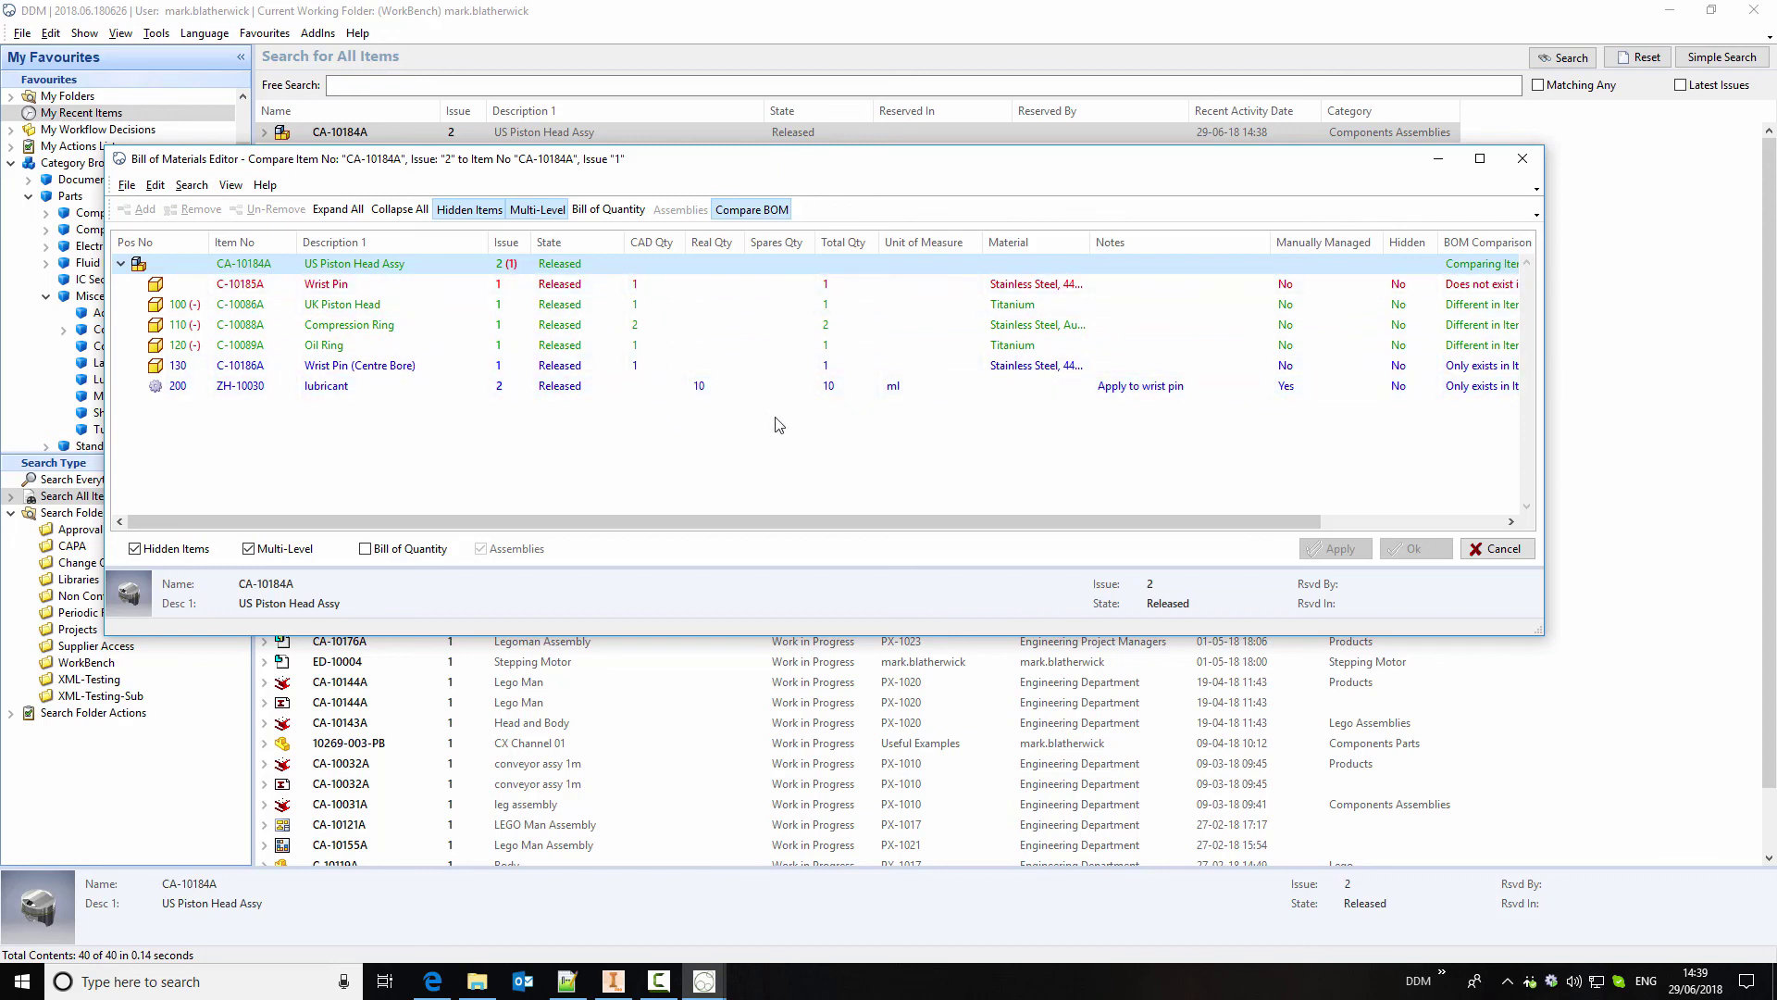
Cancel out of the Bill of Materials Editor comparison
click(1496, 548)
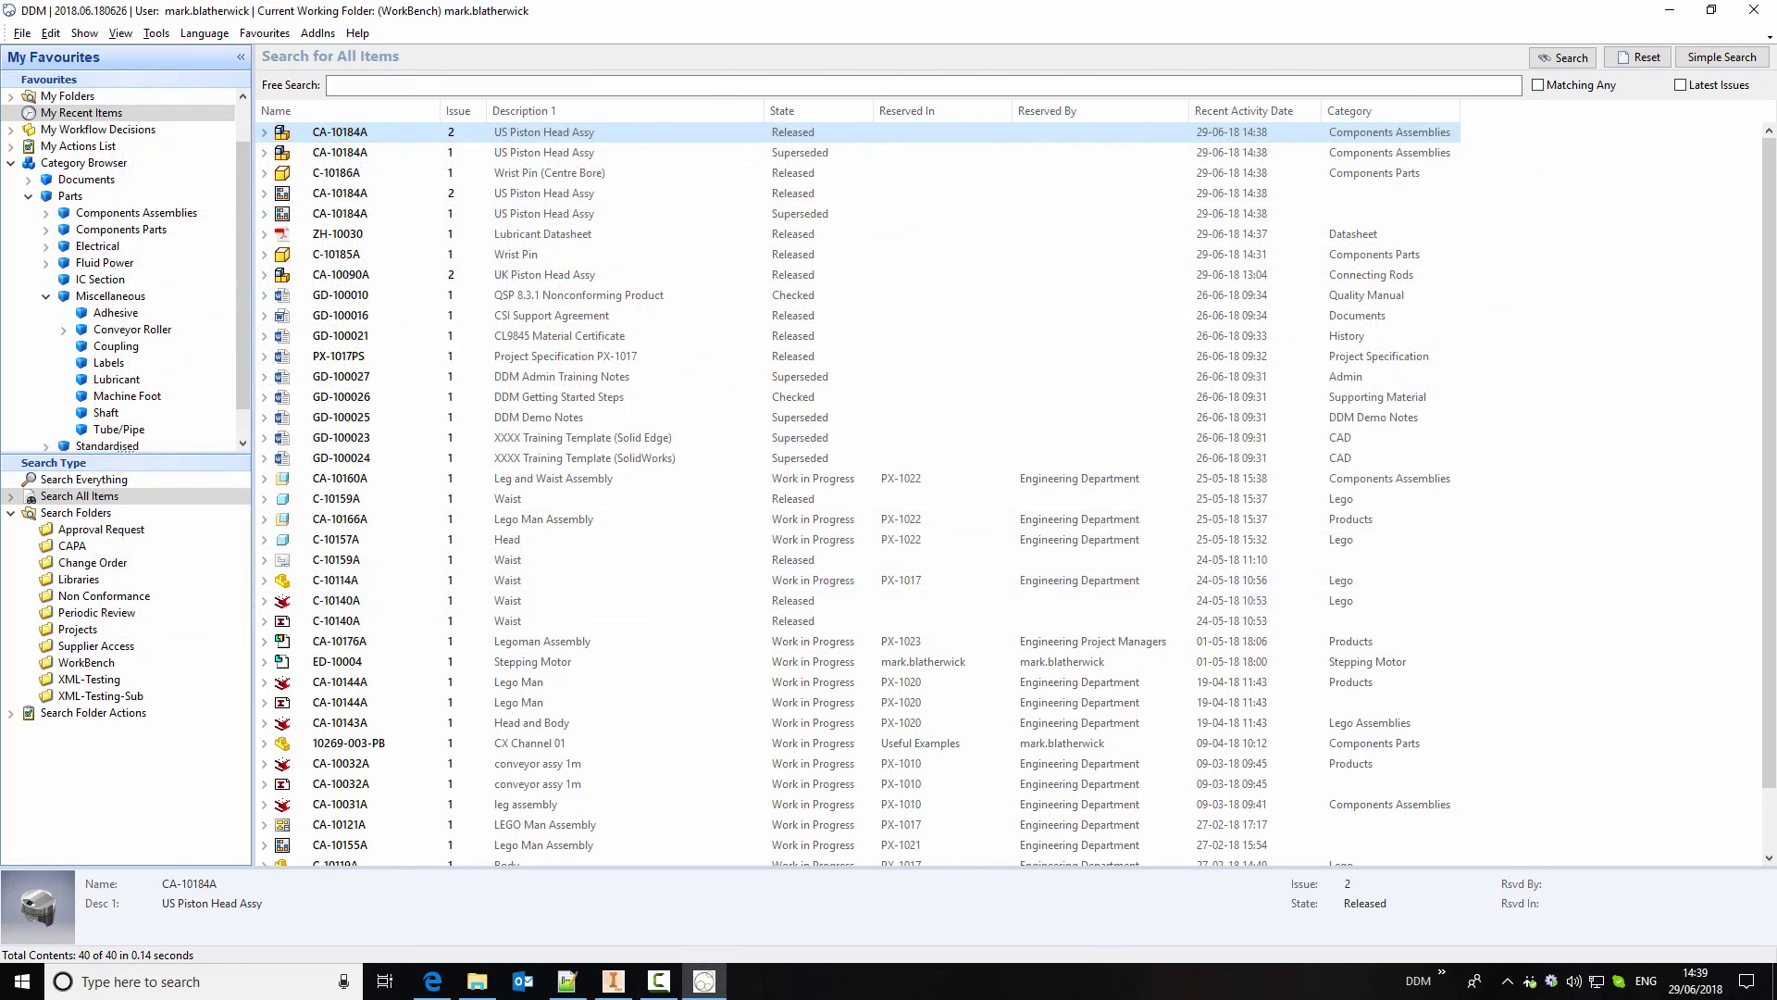